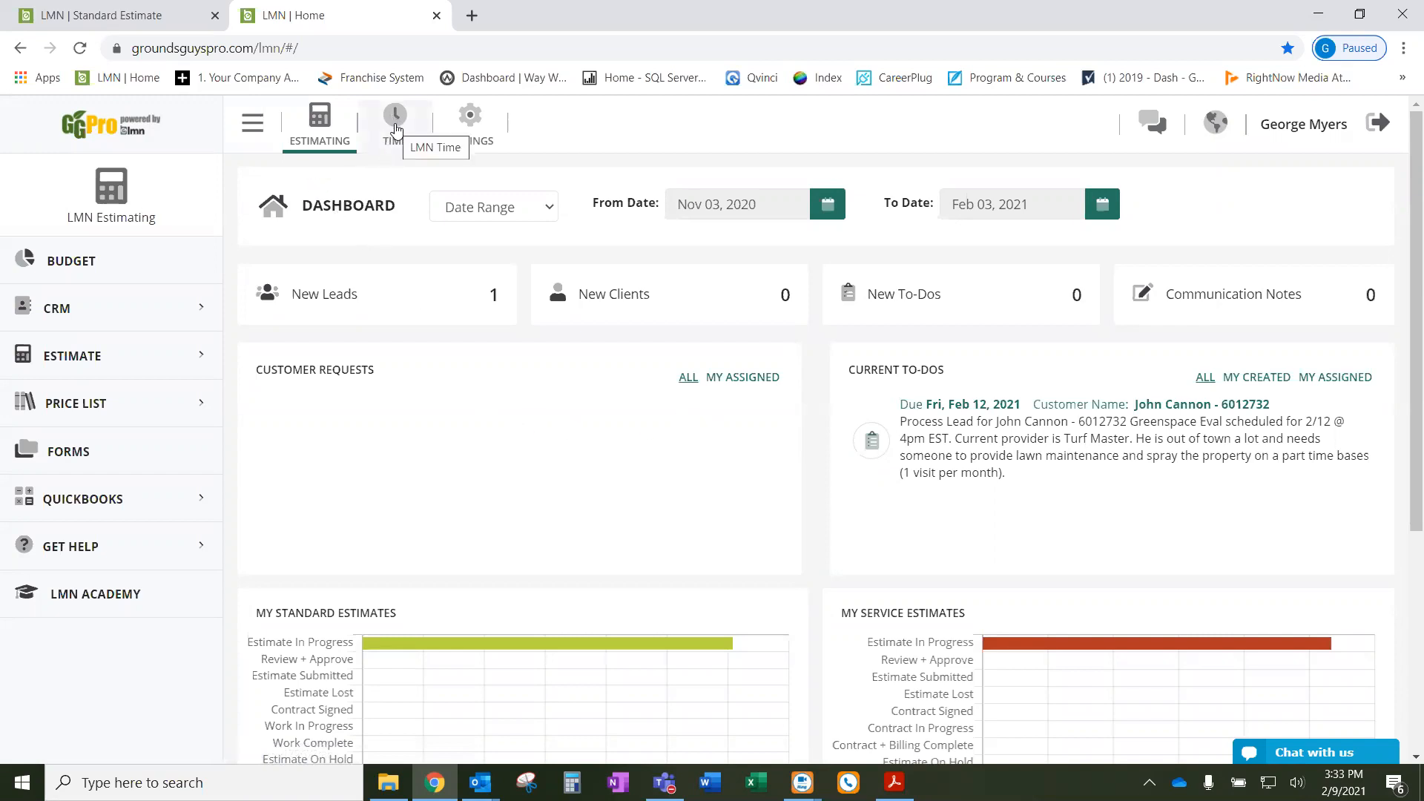
# - From the TIME module's Schedule settings, open the Work Calendars page listing GC3, Install and others
pyautogui.click(395, 119)
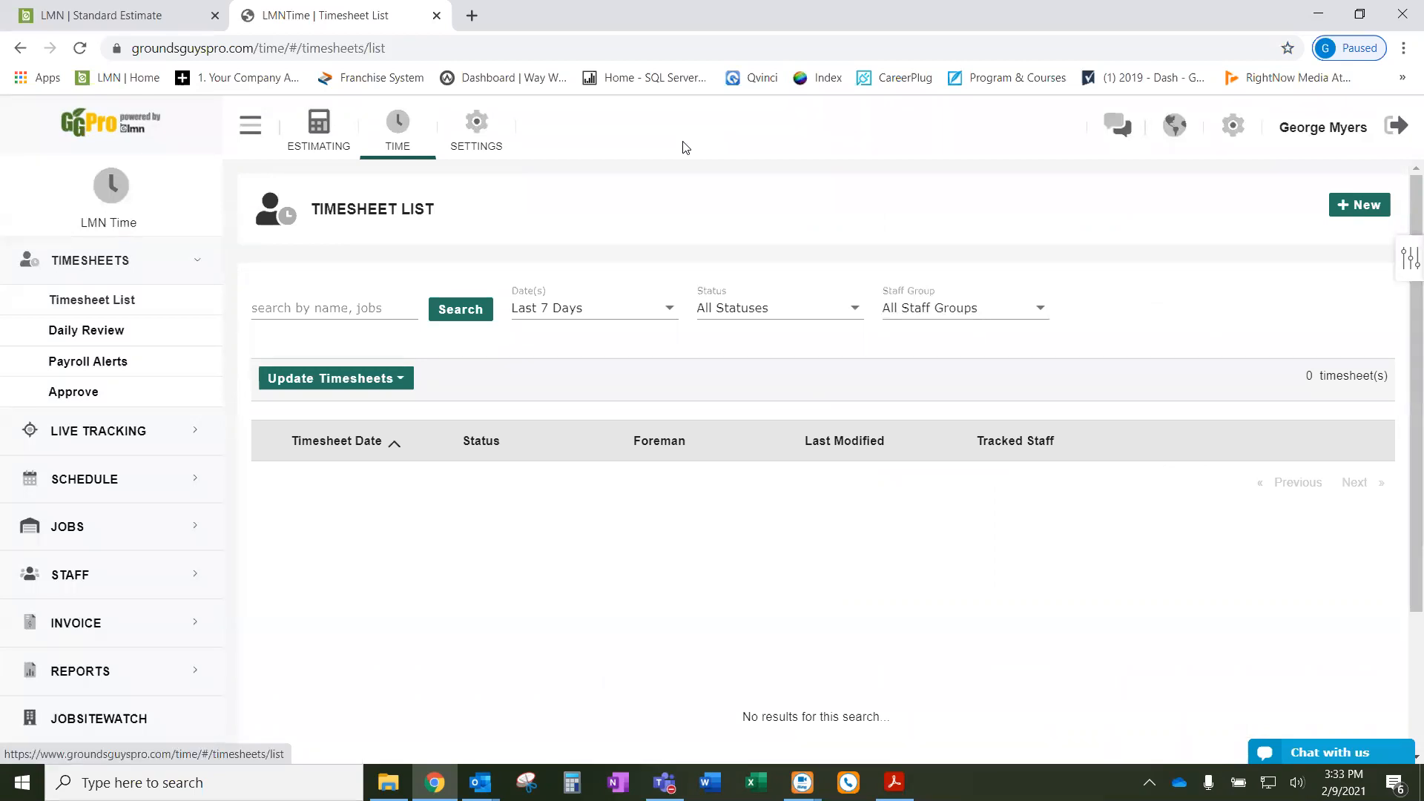
pyautogui.click(1231, 138)
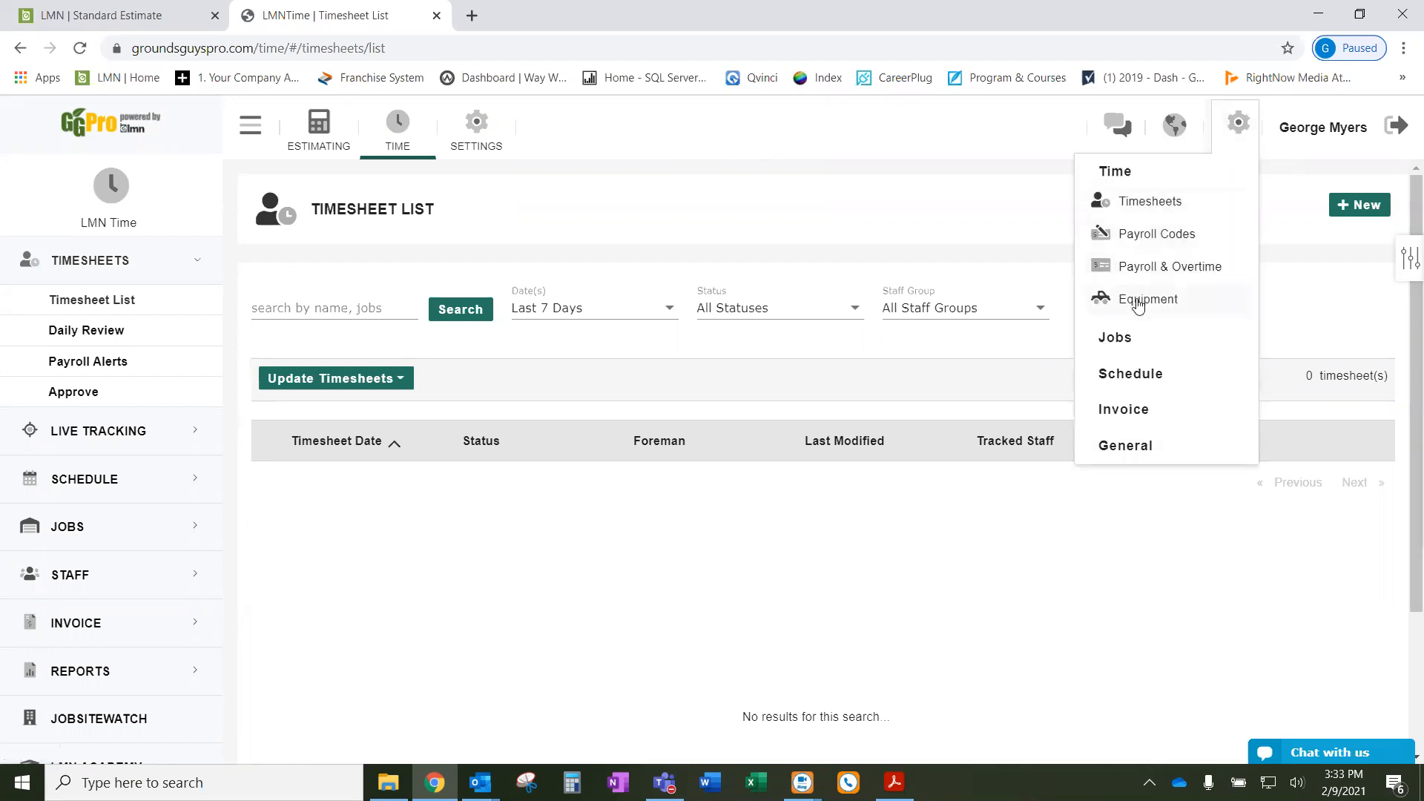
pyautogui.click(1129, 376)
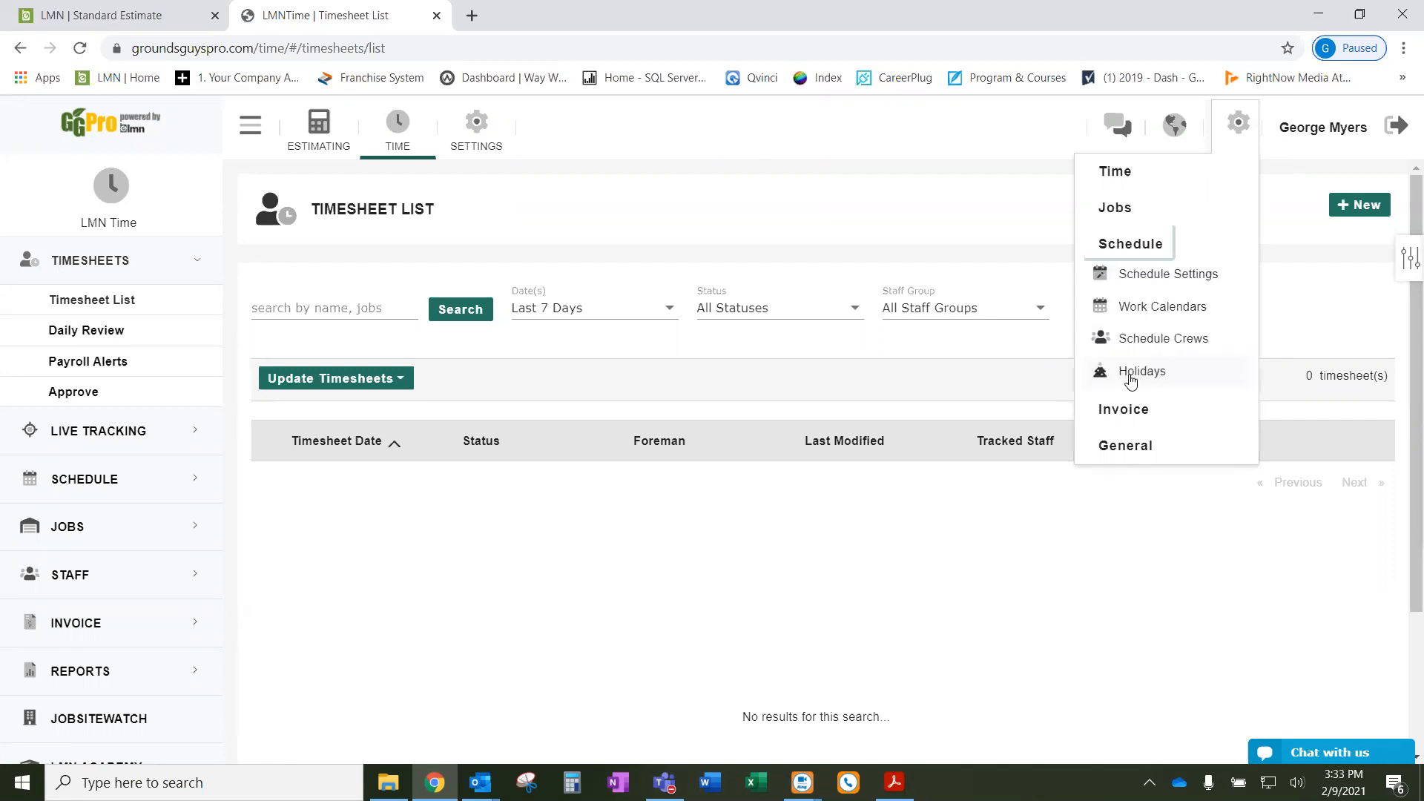
pyautogui.click(1162, 312)
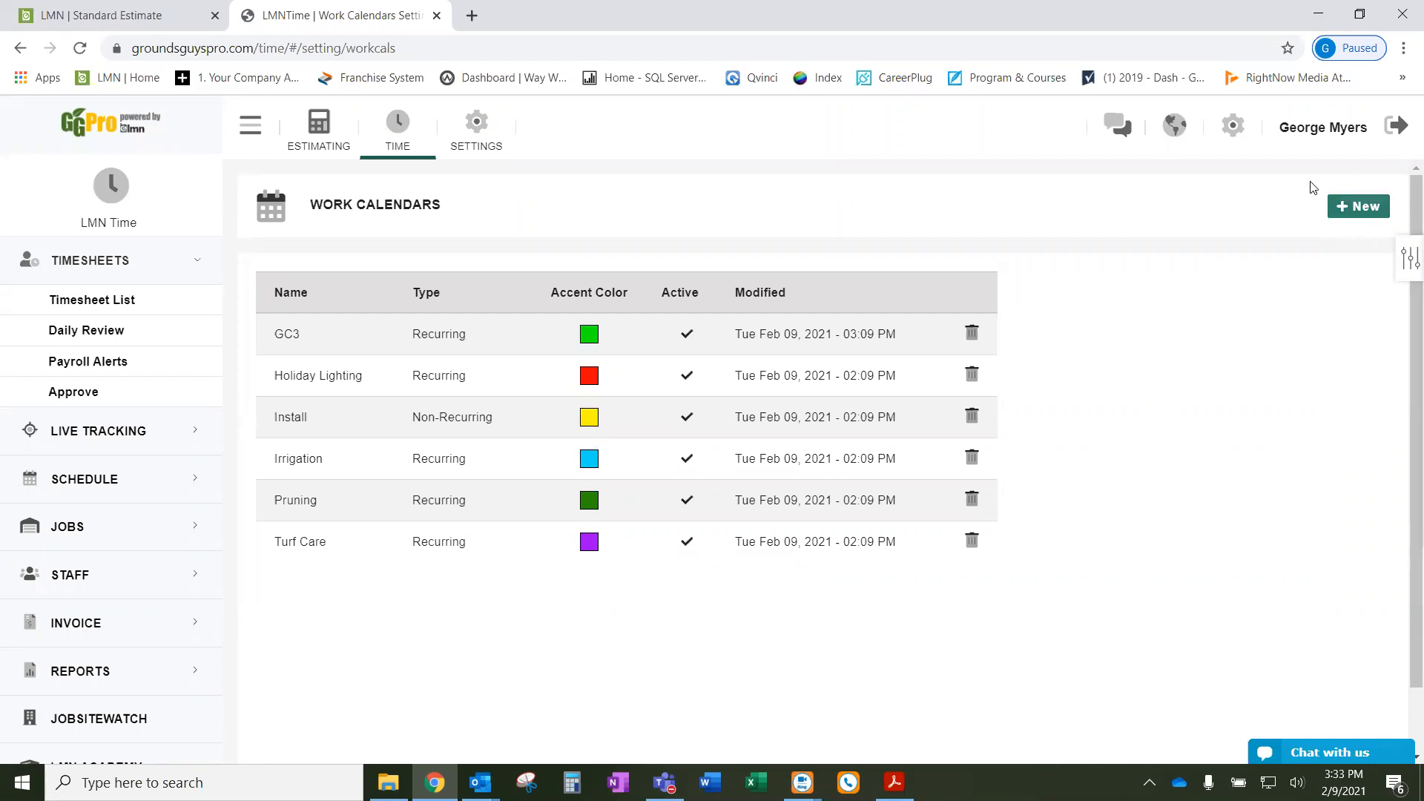
pyautogui.click(1361, 208)
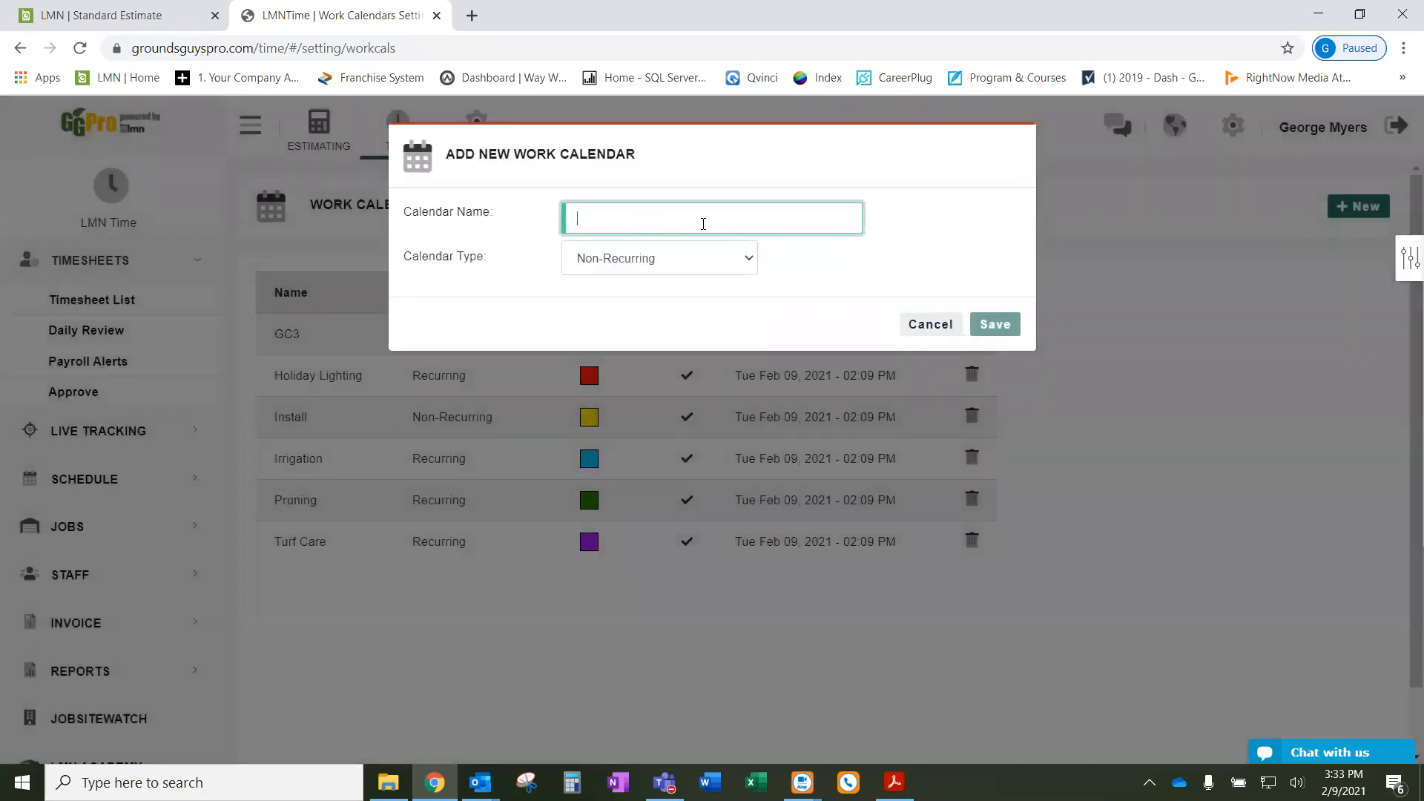
pyautogui.click(661, 265)
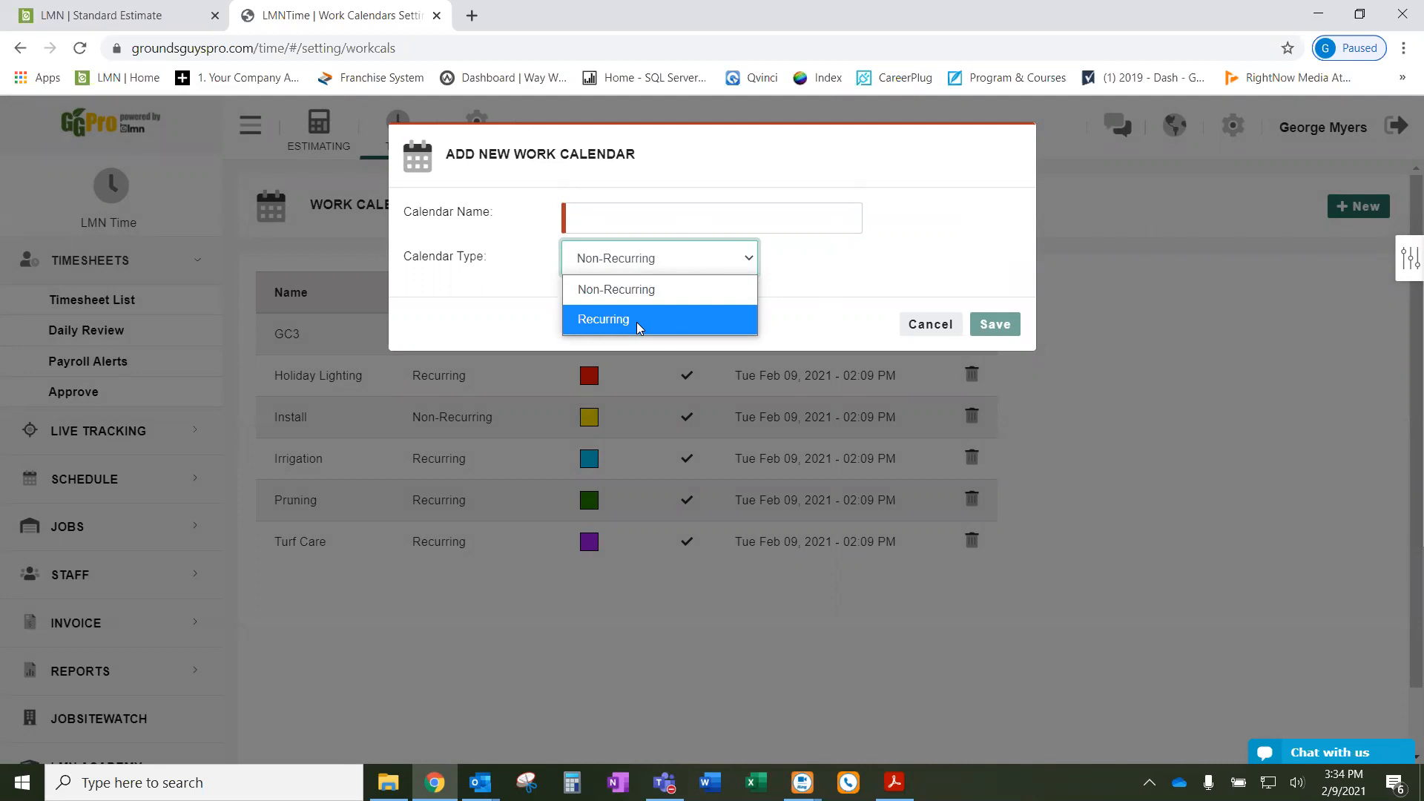
pyautogui.click(930, 324)
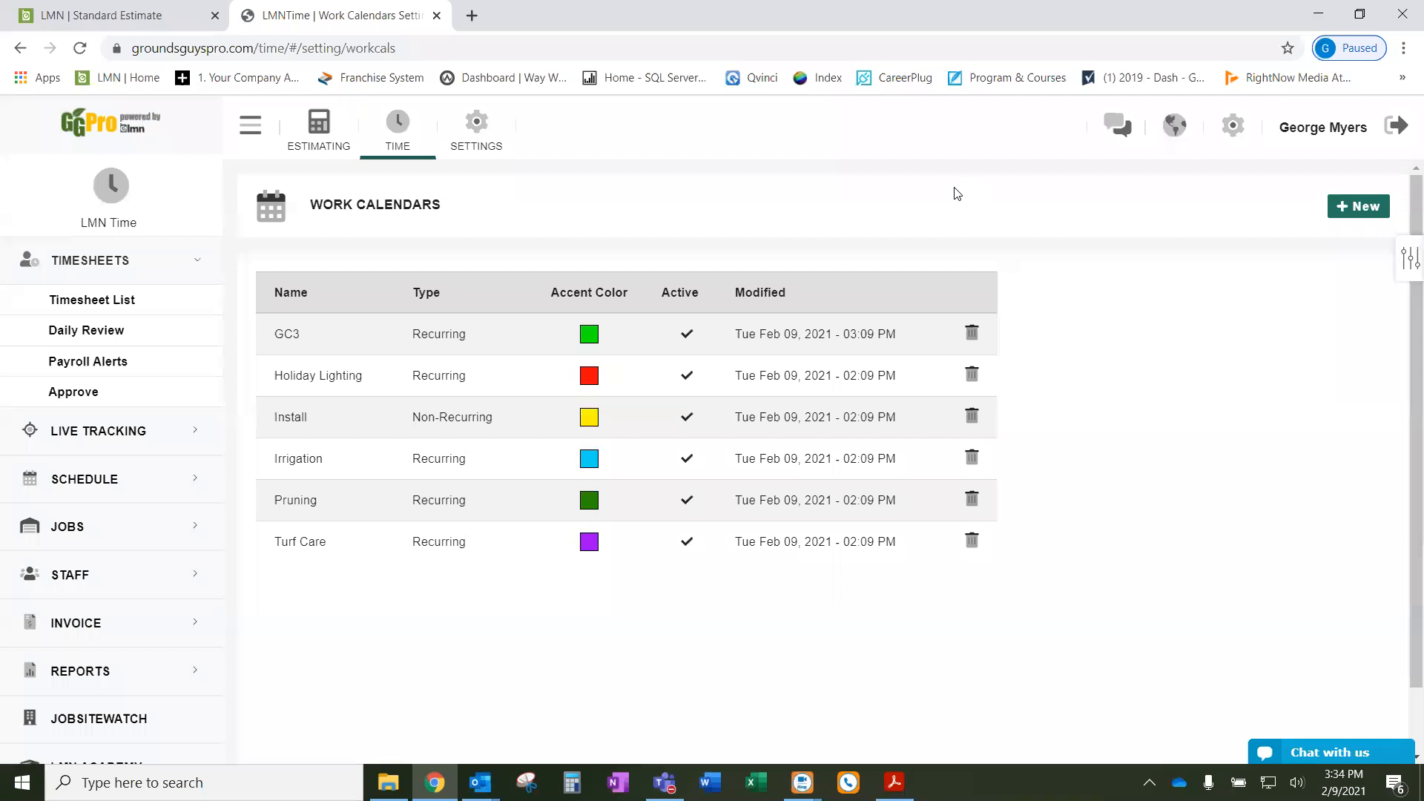
# - Open the Schedule Crews settings page and preview the New crew dialog without saving
pyautogui.click(1235, 133)
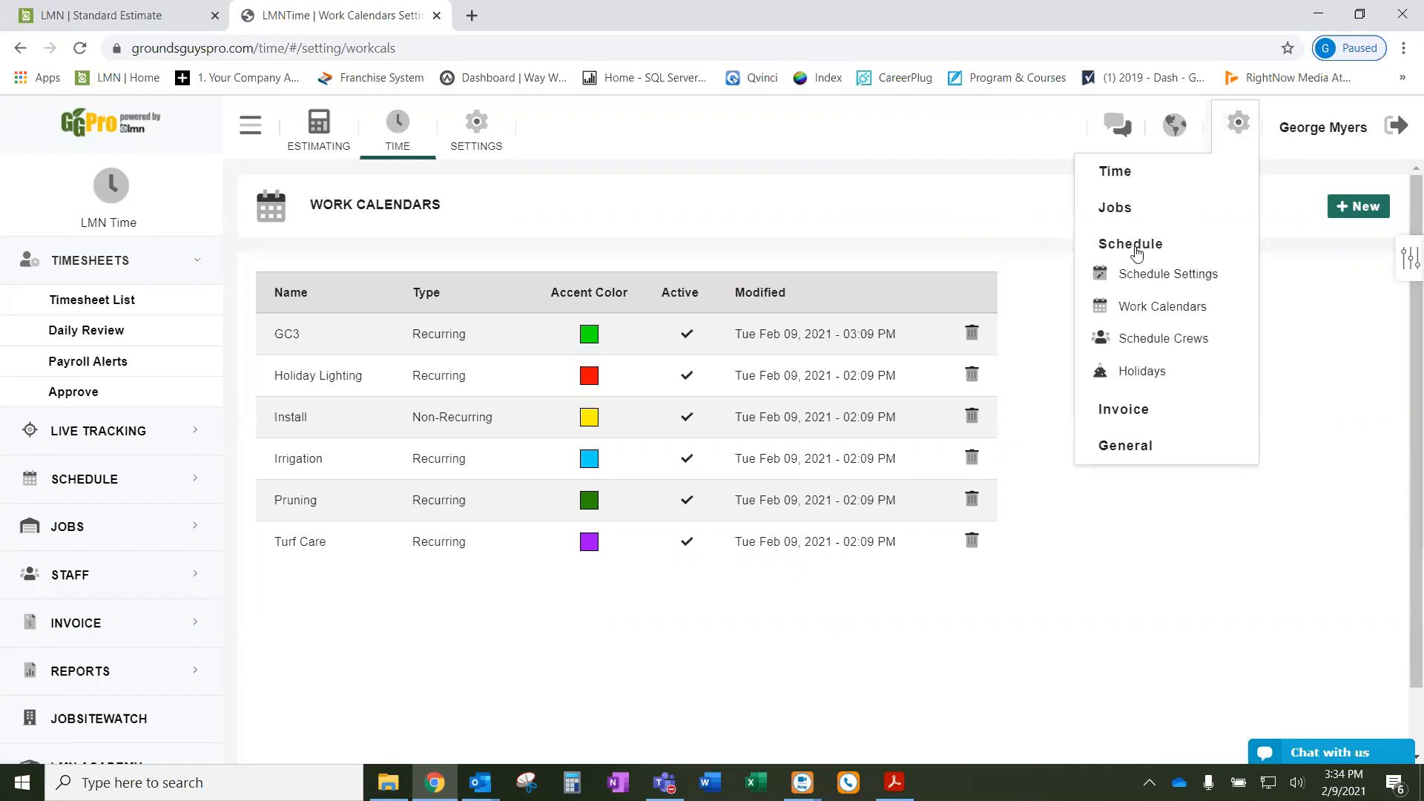
pyautogui.click(1144, 341)
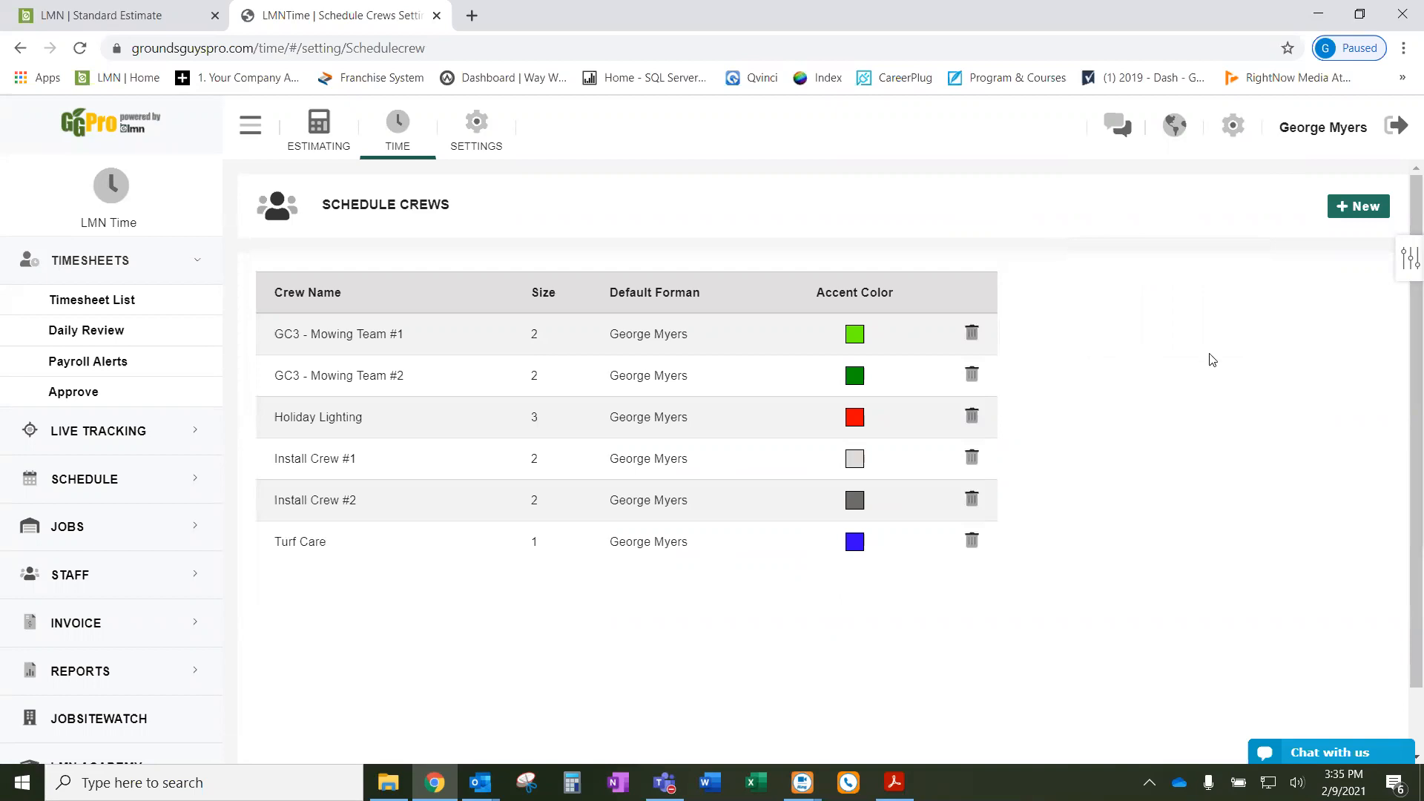
pyautogui.click(1357, 210)
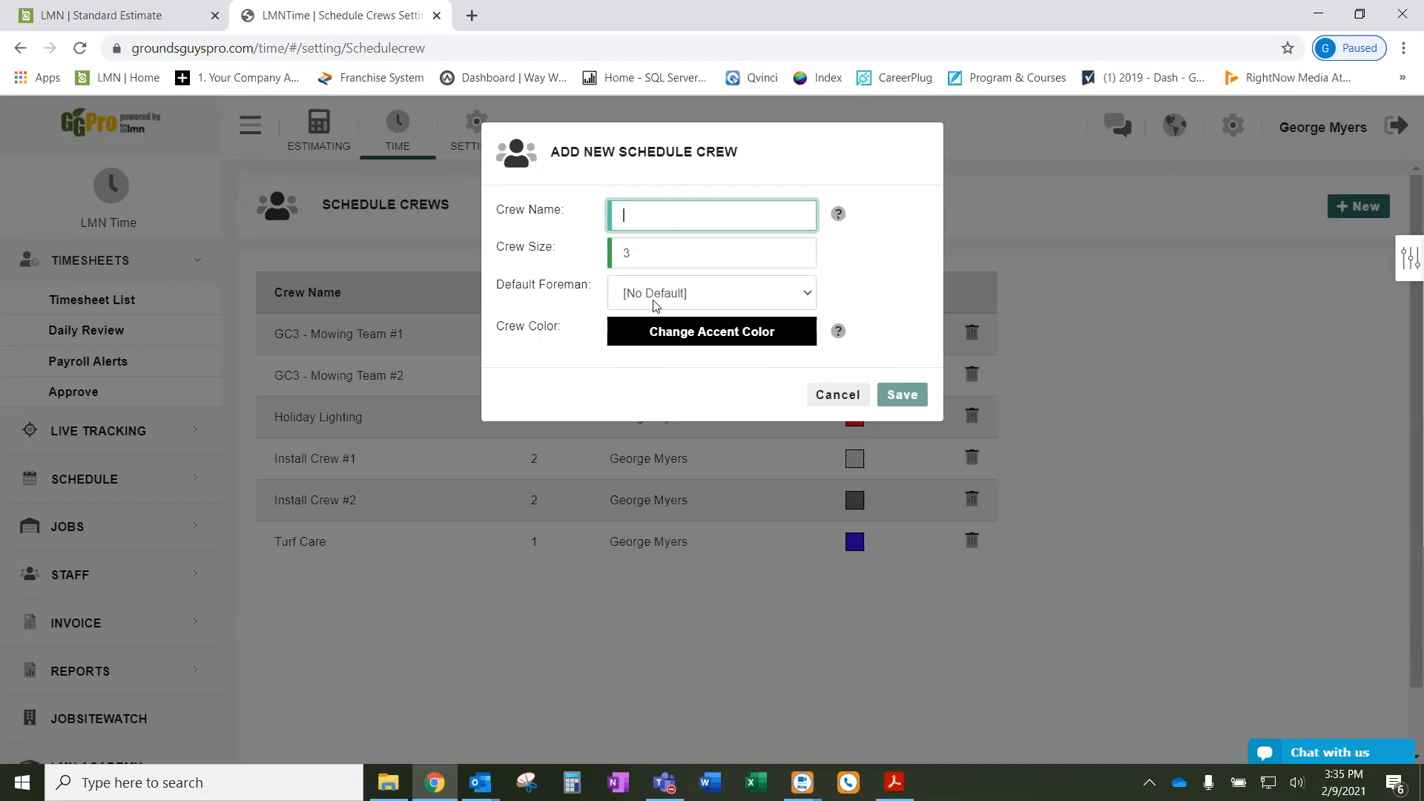
pyautogui.click(856, 401)
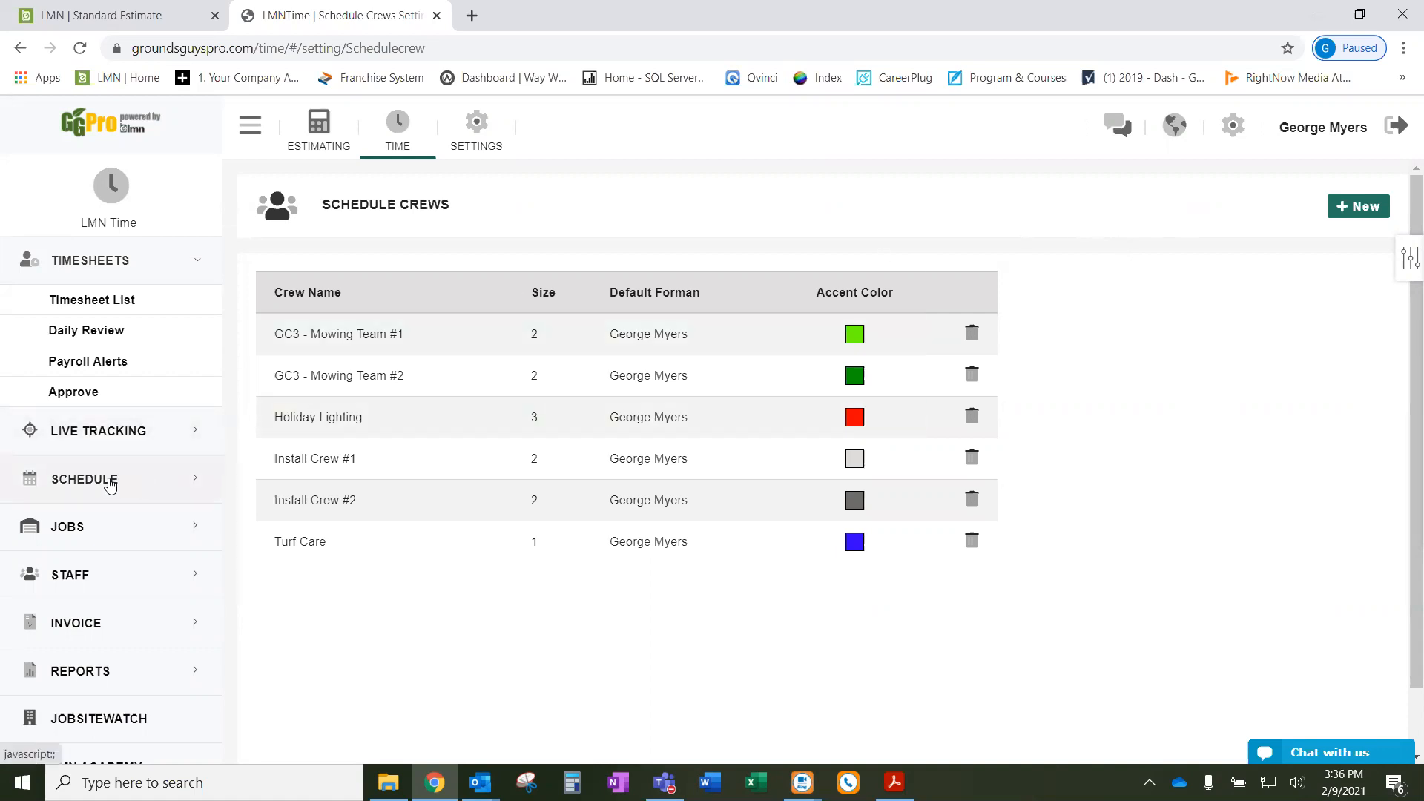
# - Go to Schedule Templates under the SCHEDULE section of the sidebar
pyautogui.click(146, 485)
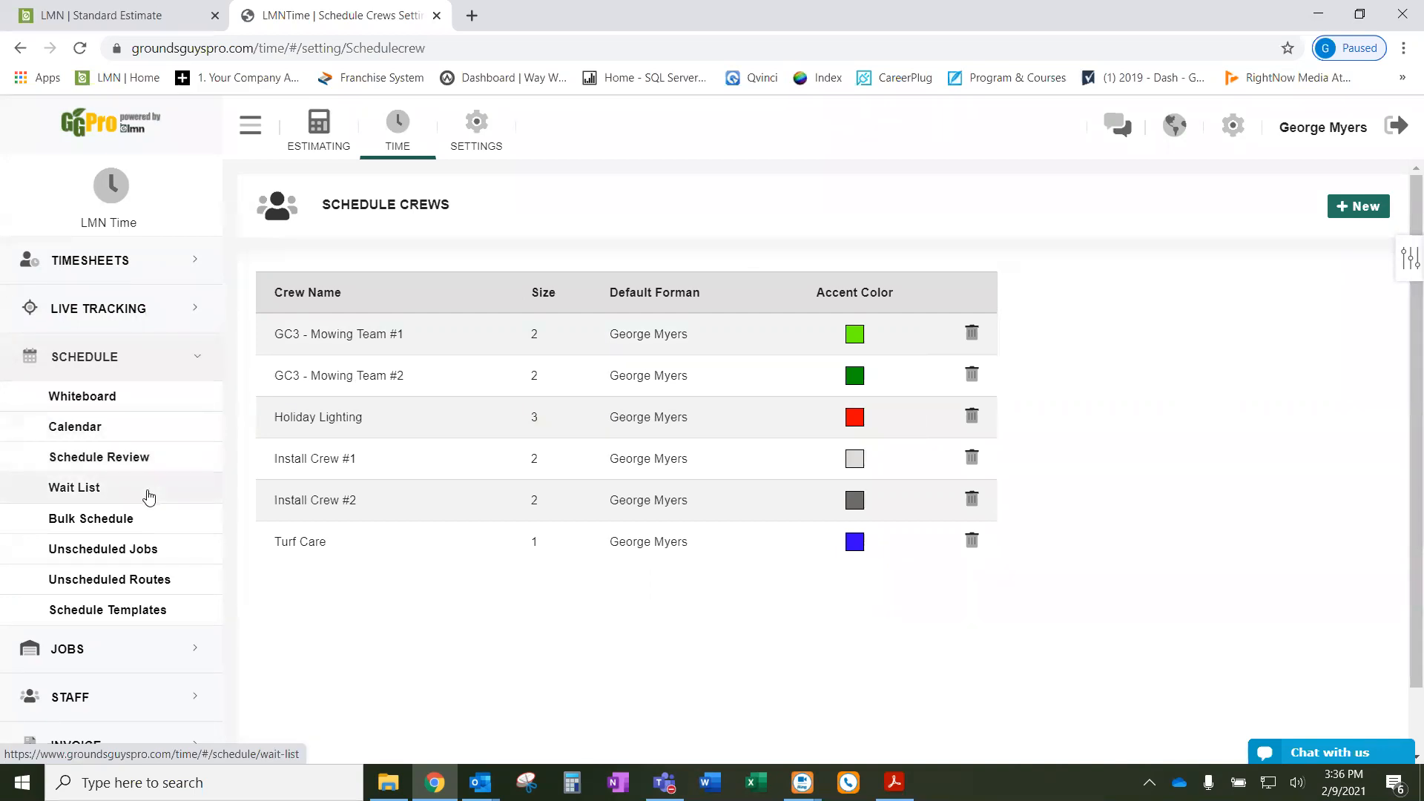
pyautogui.click(153, 614)
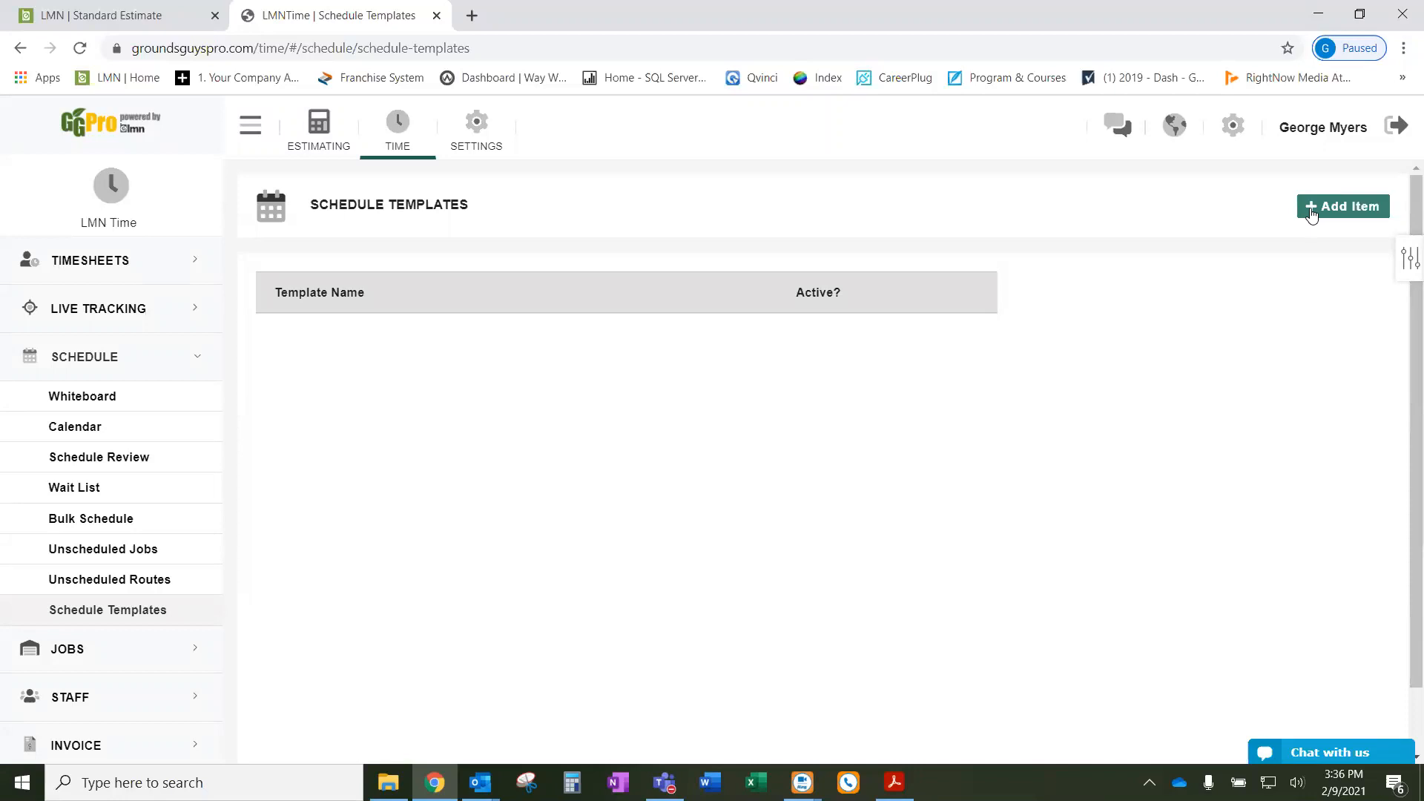
# - Add a new schedule template with the name 'GC3 2021'
pyautogui.click(1311, 214)
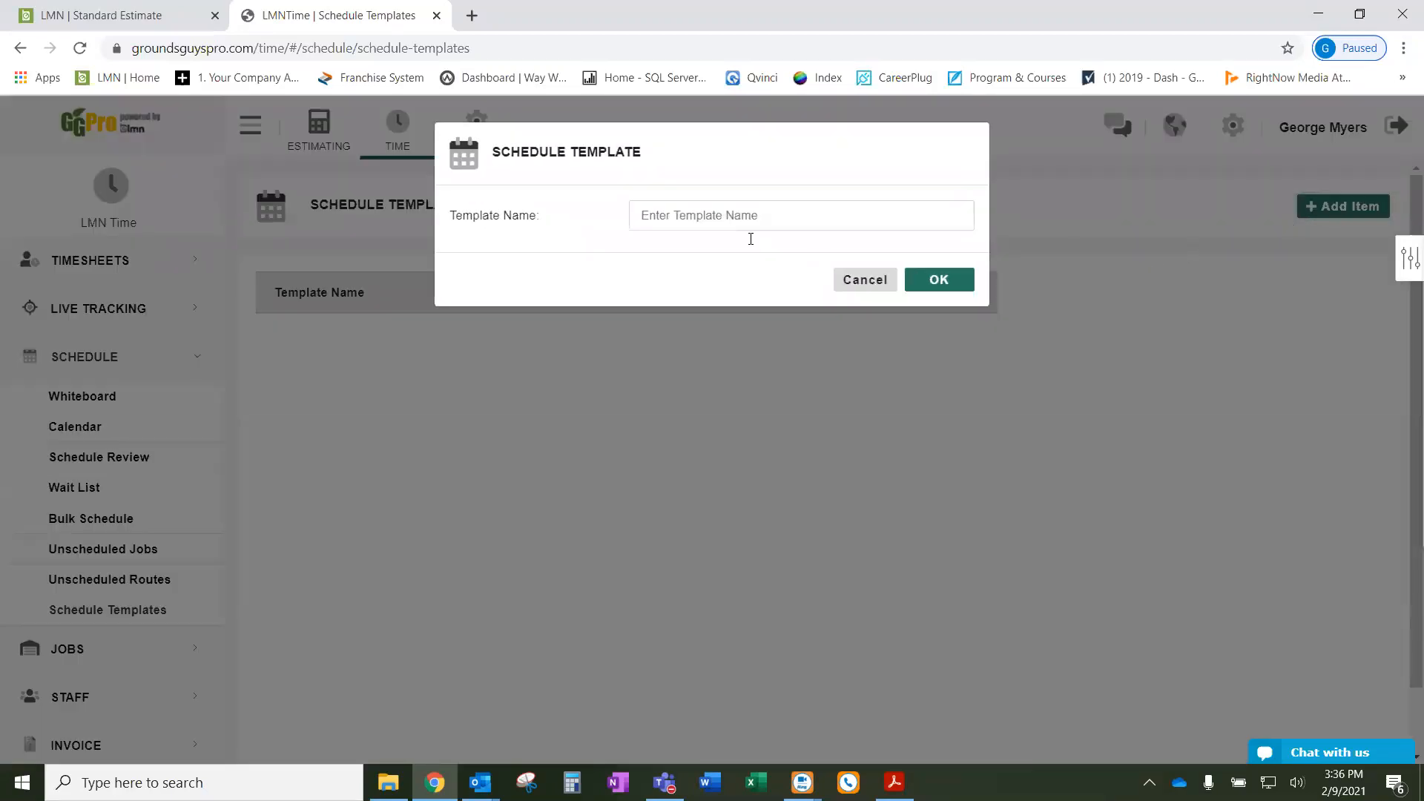
pyautogui.click(669, 219)
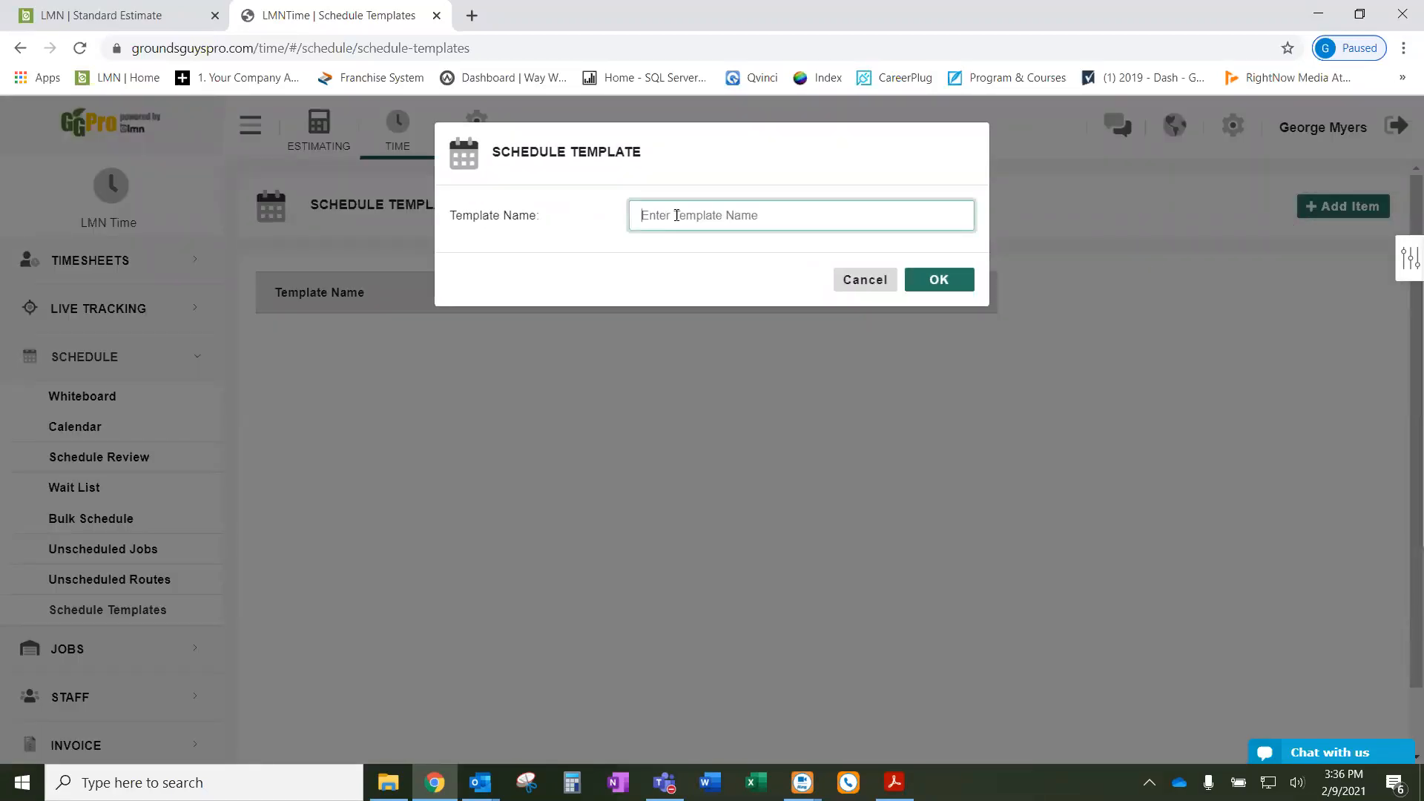
pyautogui.write('GC3')
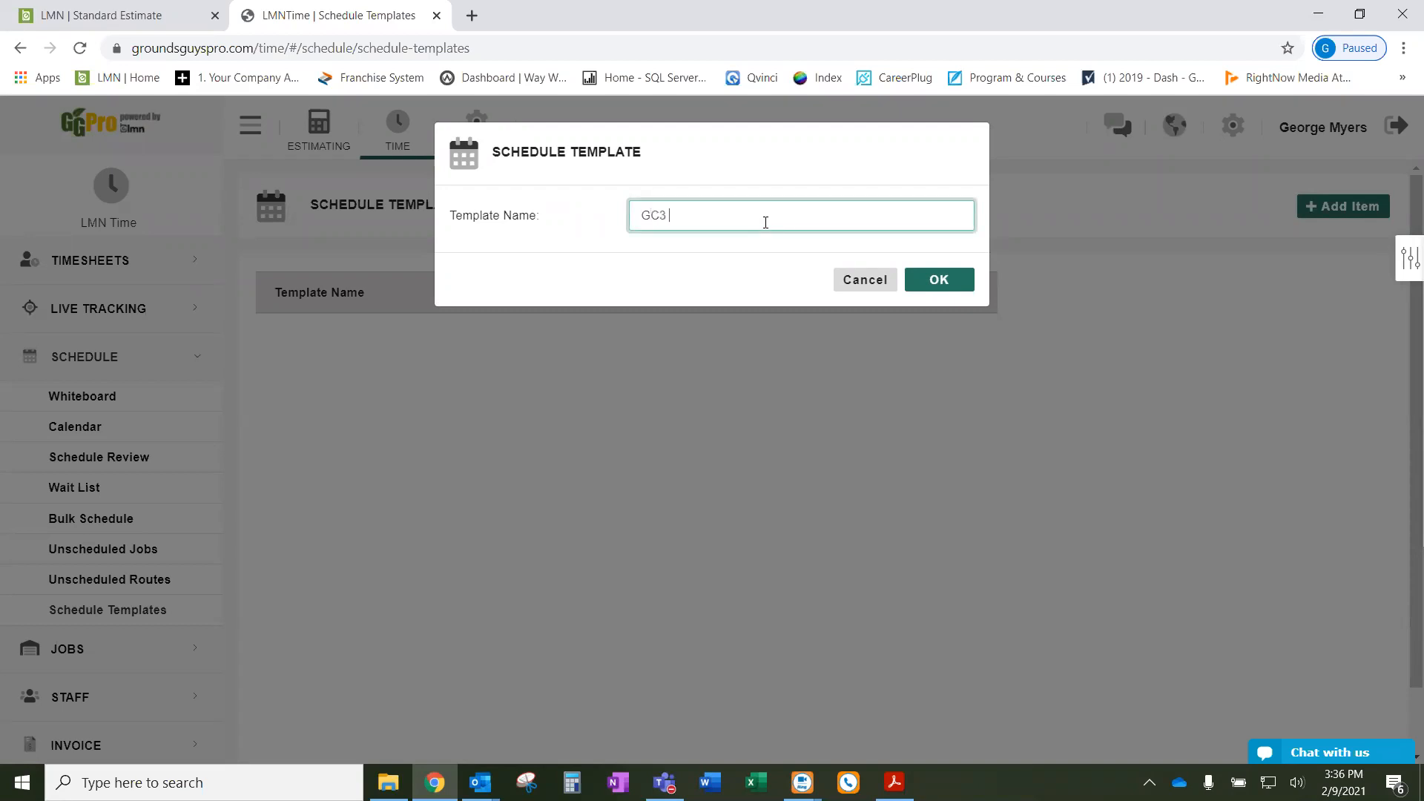
pyautogui.write(' 2021')
pyautogui.click(964, 283)
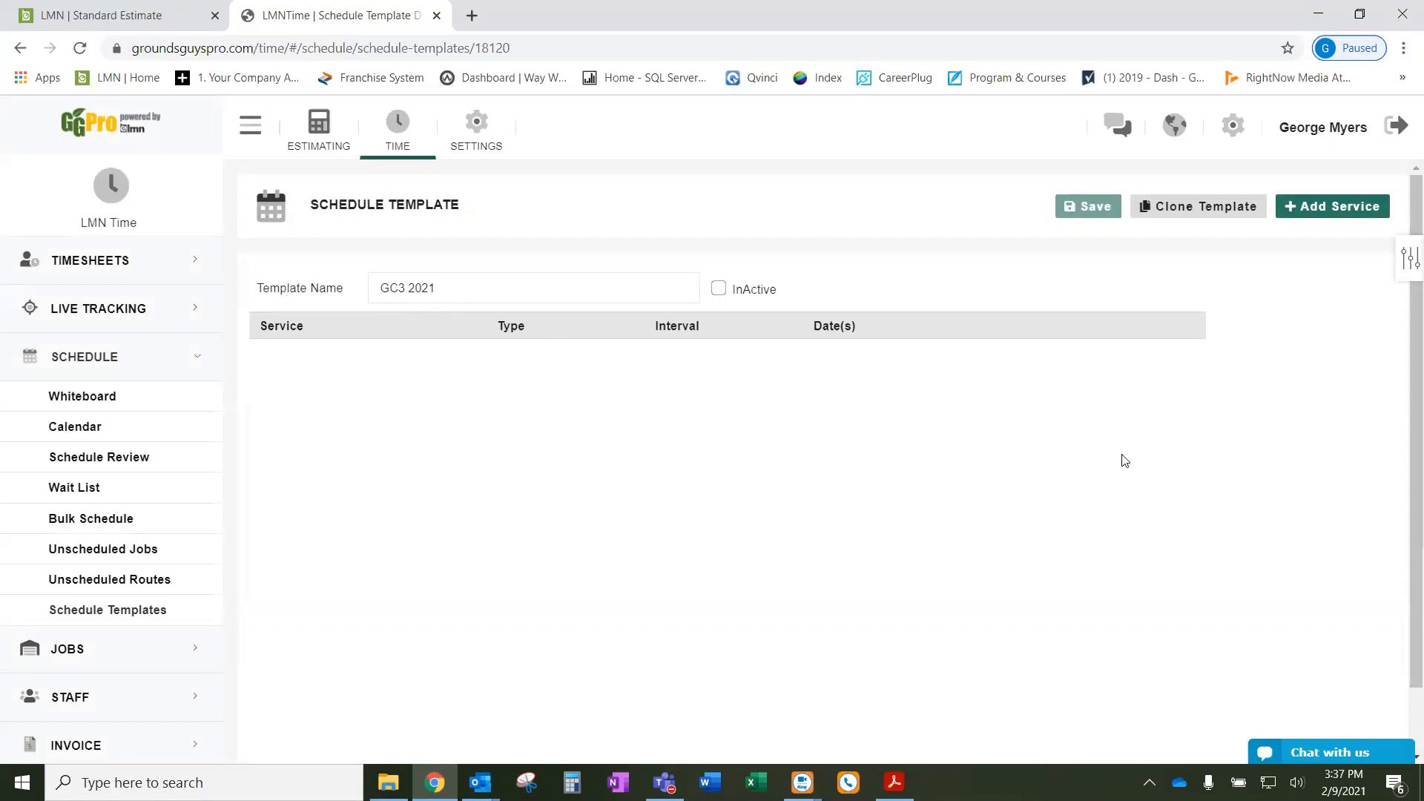
# - Add the Mowing, Trimming, Blowing & Sidewalk Edging service to the template
pyautogui.click(1326, 211)
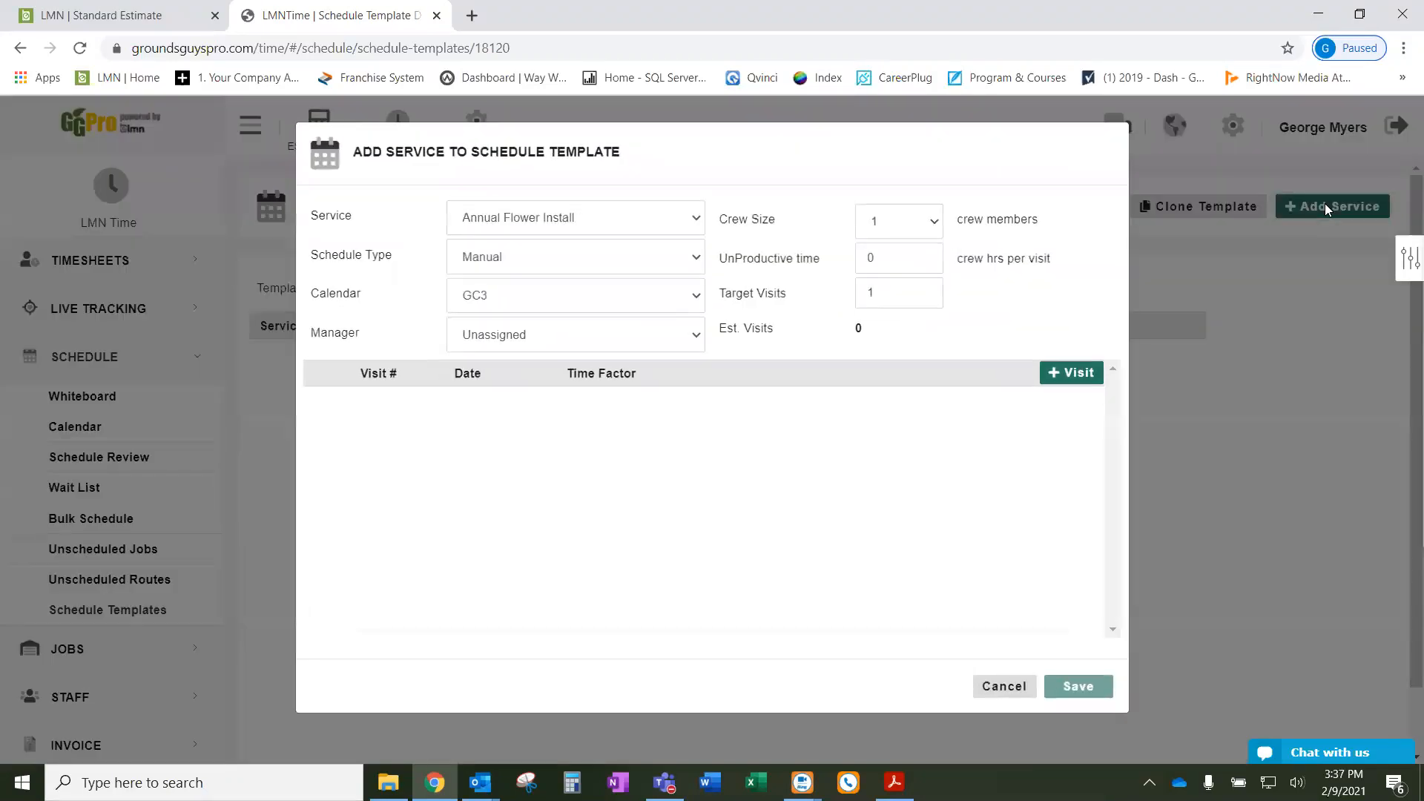
pyautogui.click(577, 224)
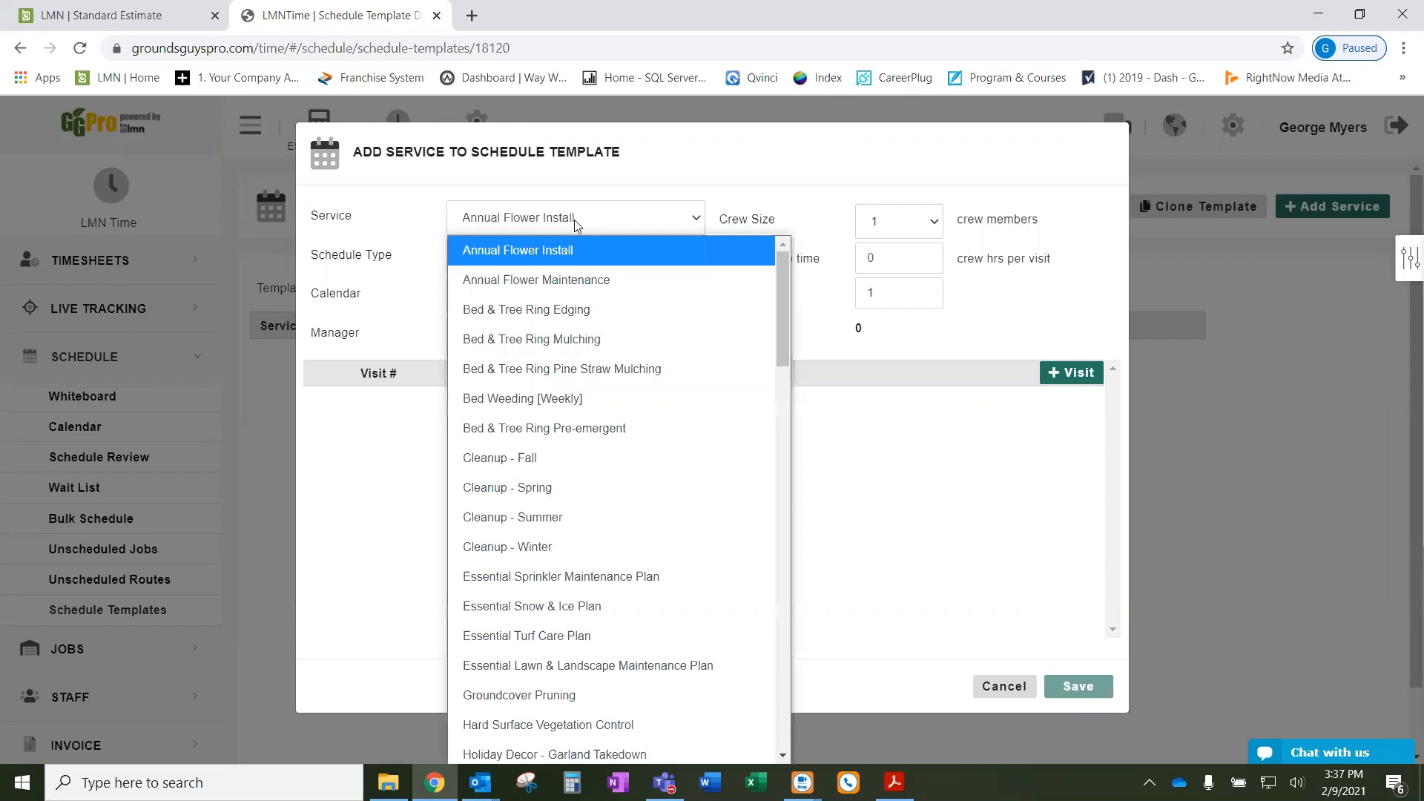
pyautogui.scroll(-5, 588, 474)
pyautogui.scroll(-3, 588, 490)
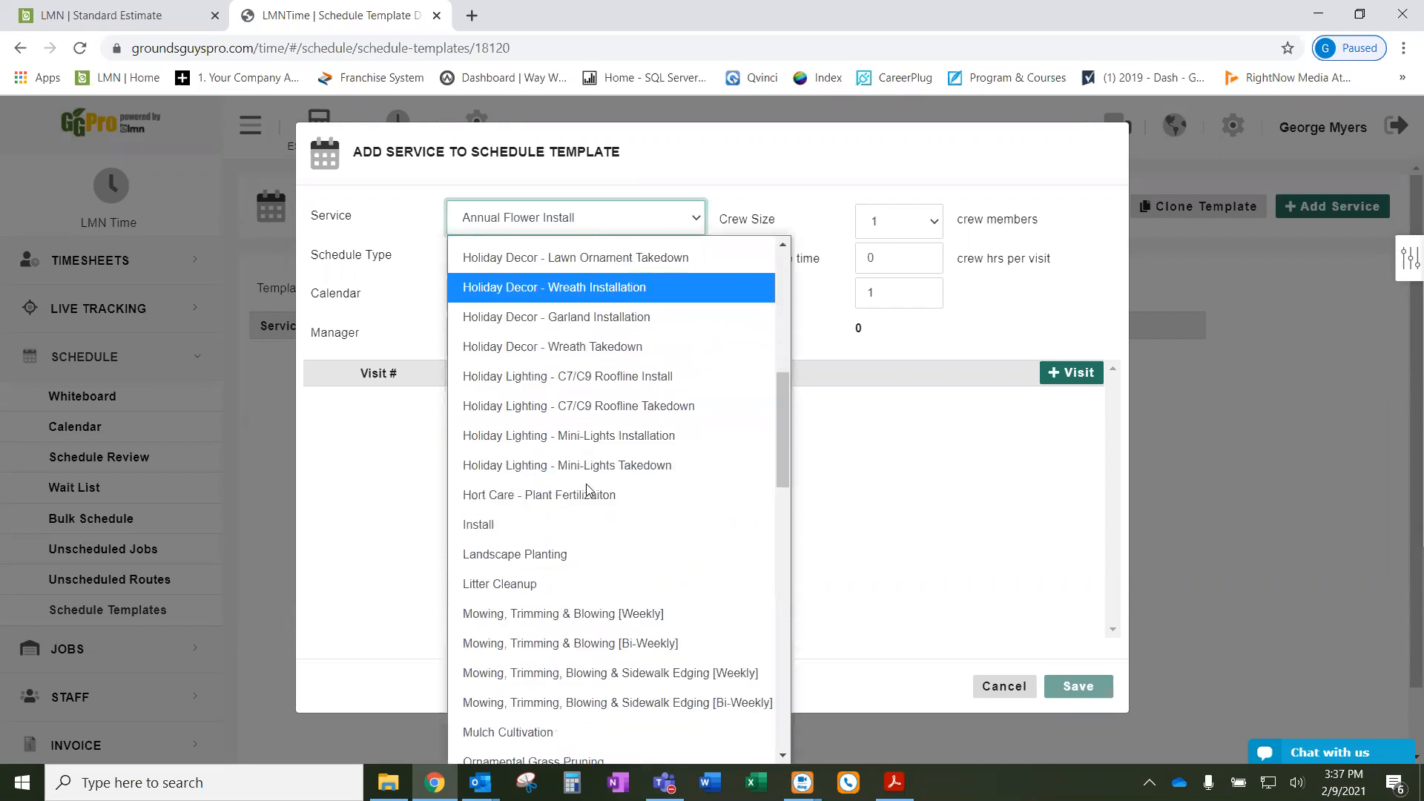
pyautogui.scroll(-1, 625, 575)
pyautogui.scroll(-2, 625, 575)
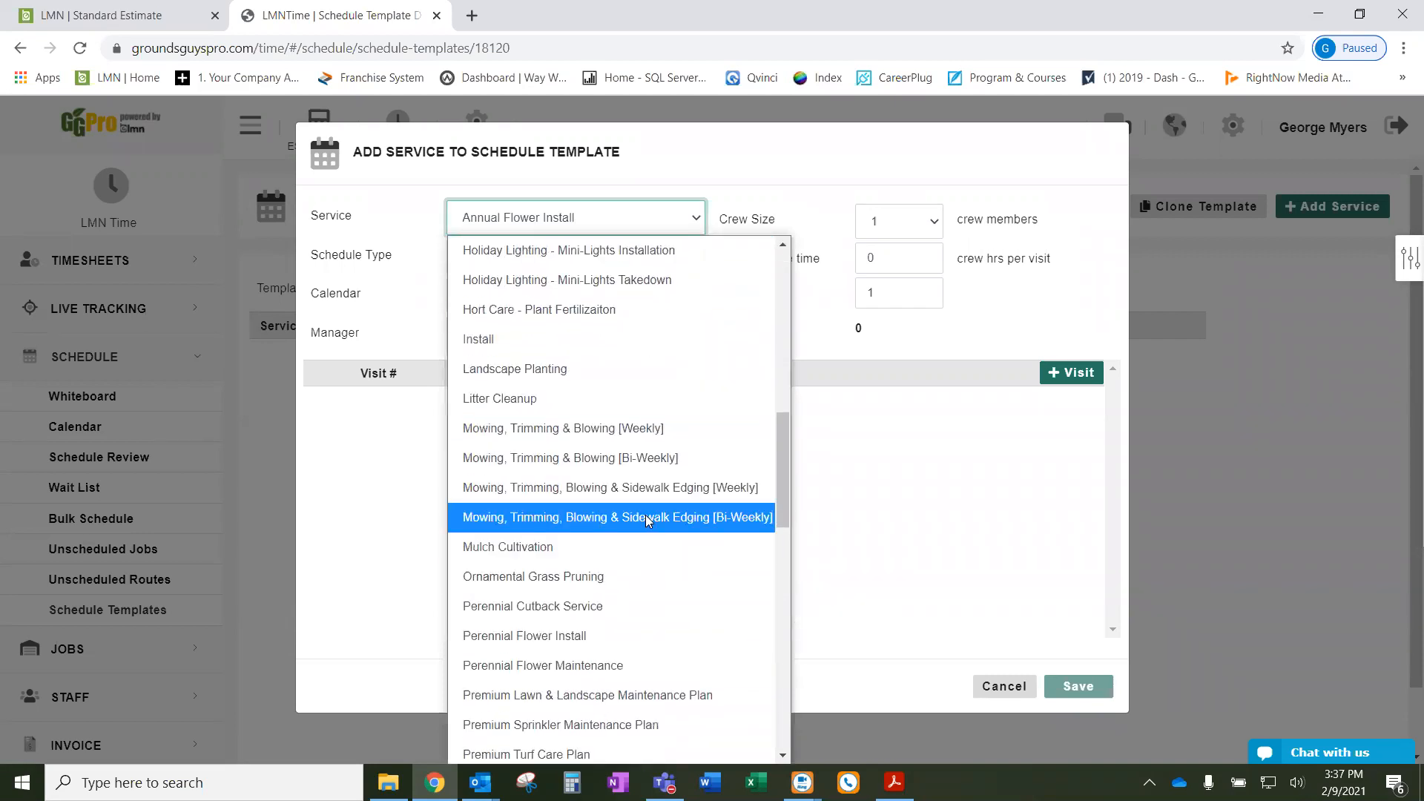
pyautogui.click(755, 491)
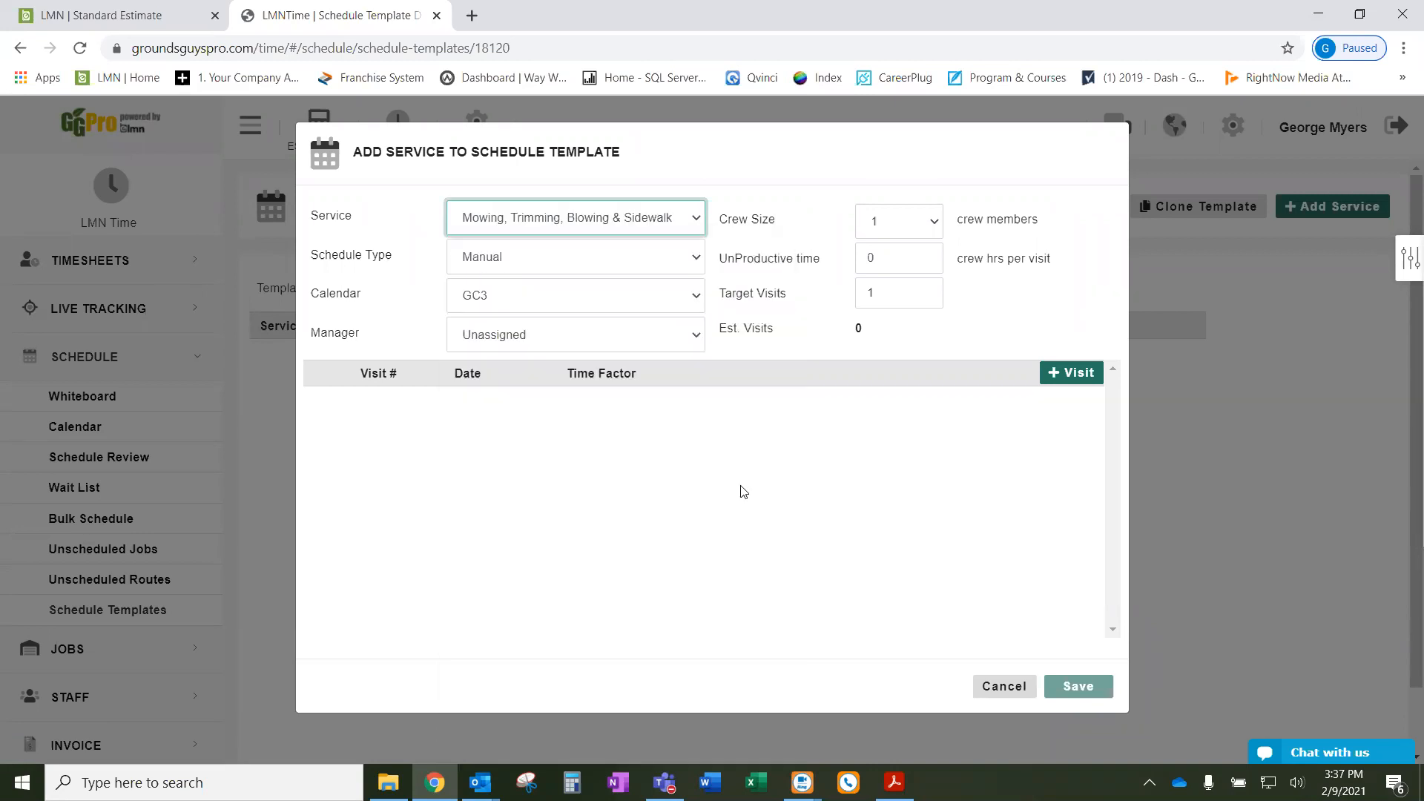
# - Set the service to Weekly on the GC3 calendar and assign a manager
pyautogui.moveTo(407, 261); pyautogui.dragTo(333, 259)
pyautogui.click(375, 259)
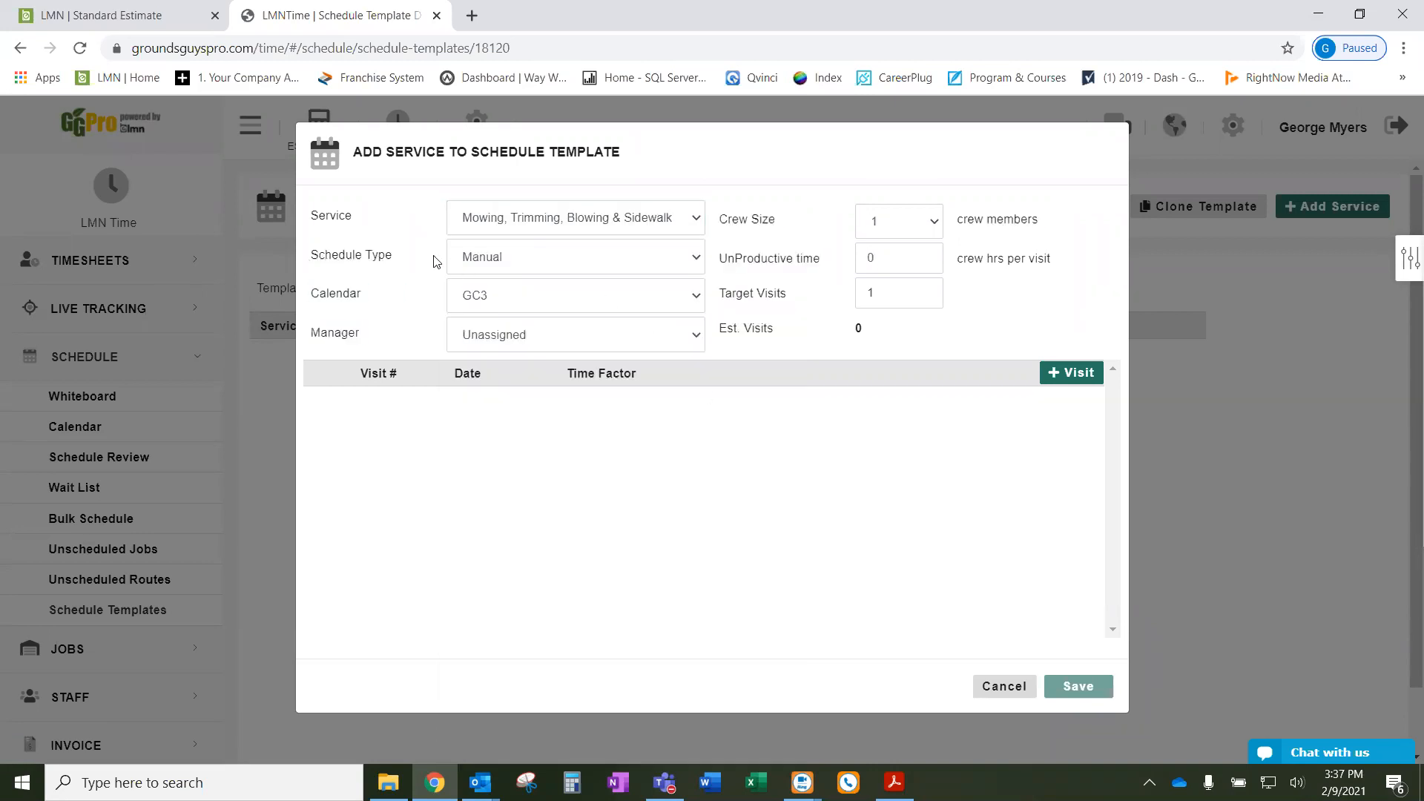
pyautogui.click(542, 261)
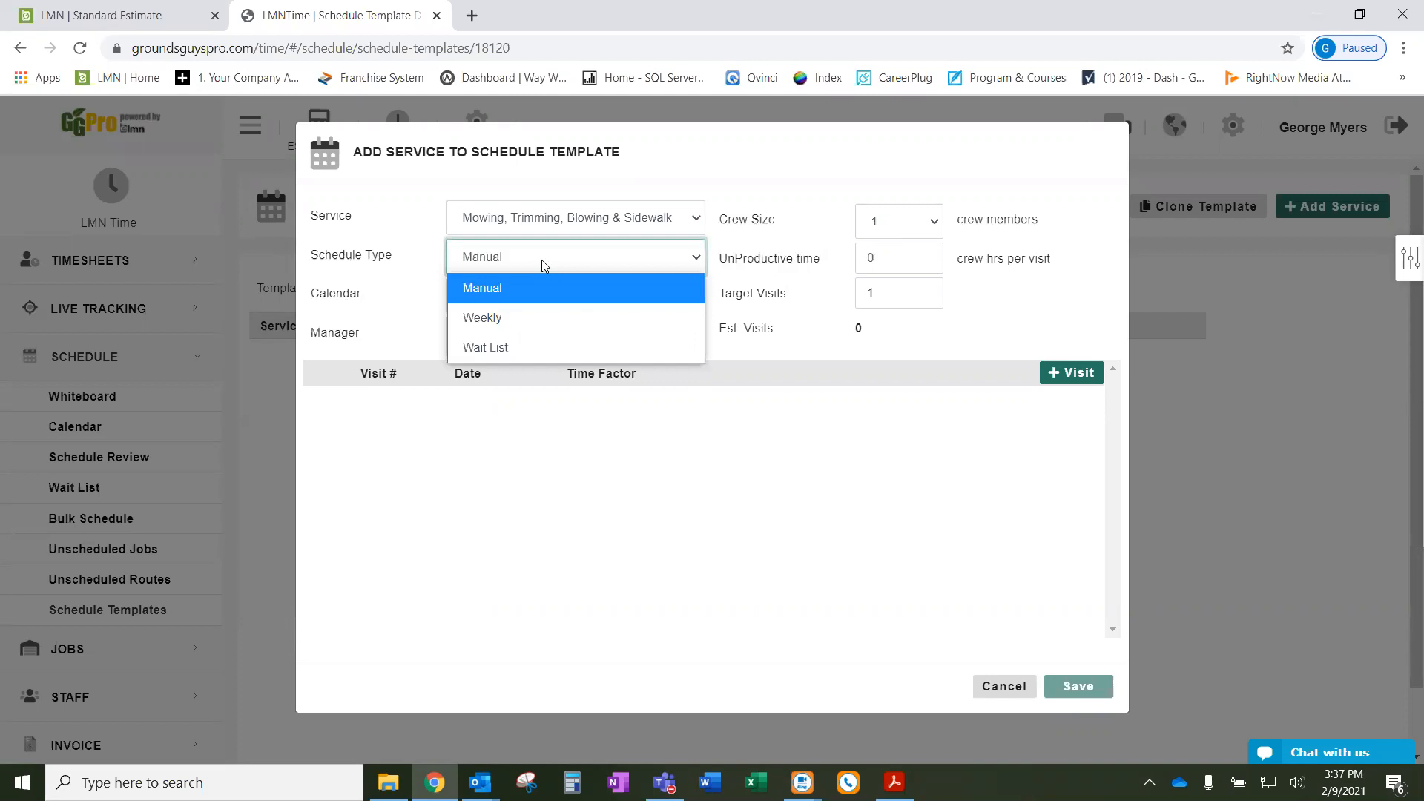
pyautogui.click(531, 317)
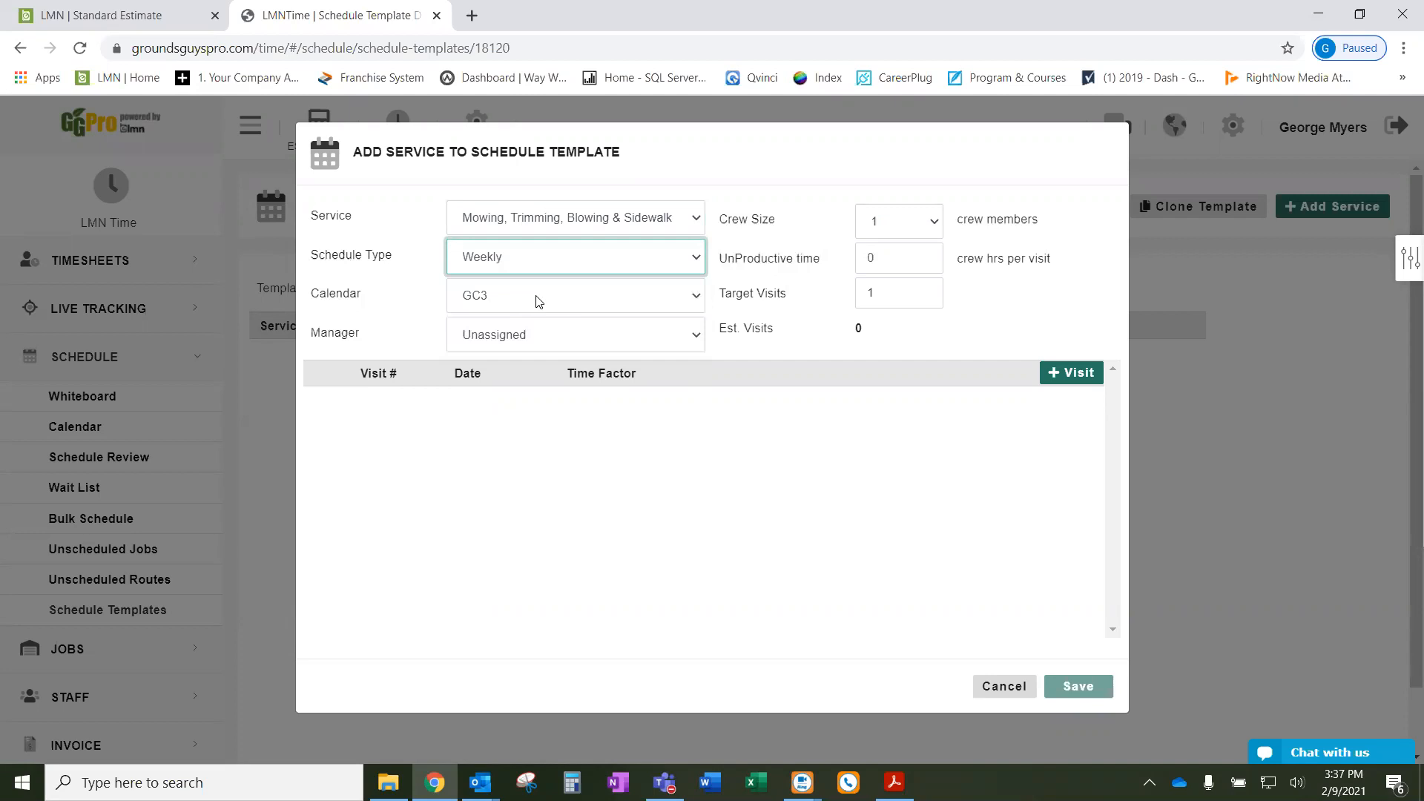
pyautogui.click(538, 300)
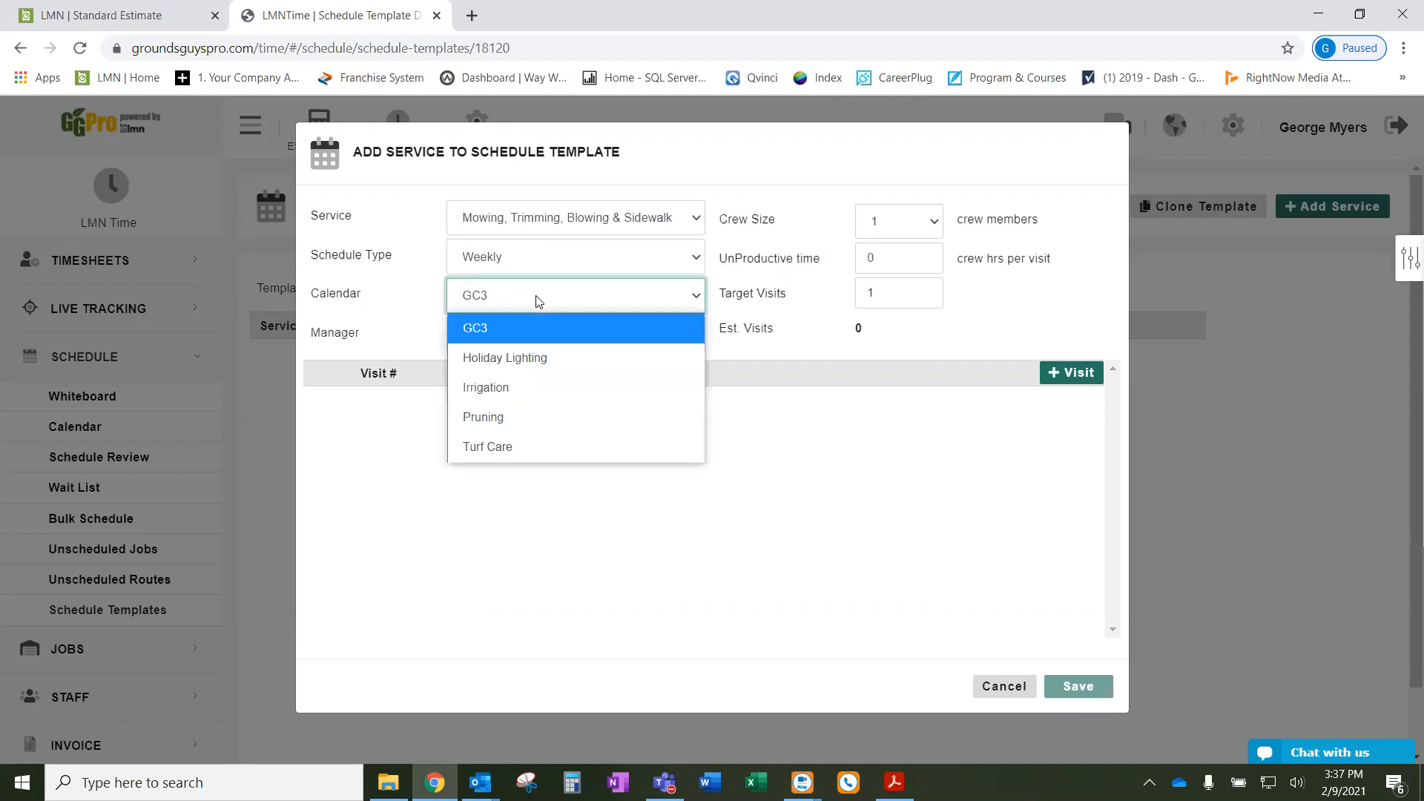
pyautogui.click(483, 332)
pyautogui.click(540, 342)
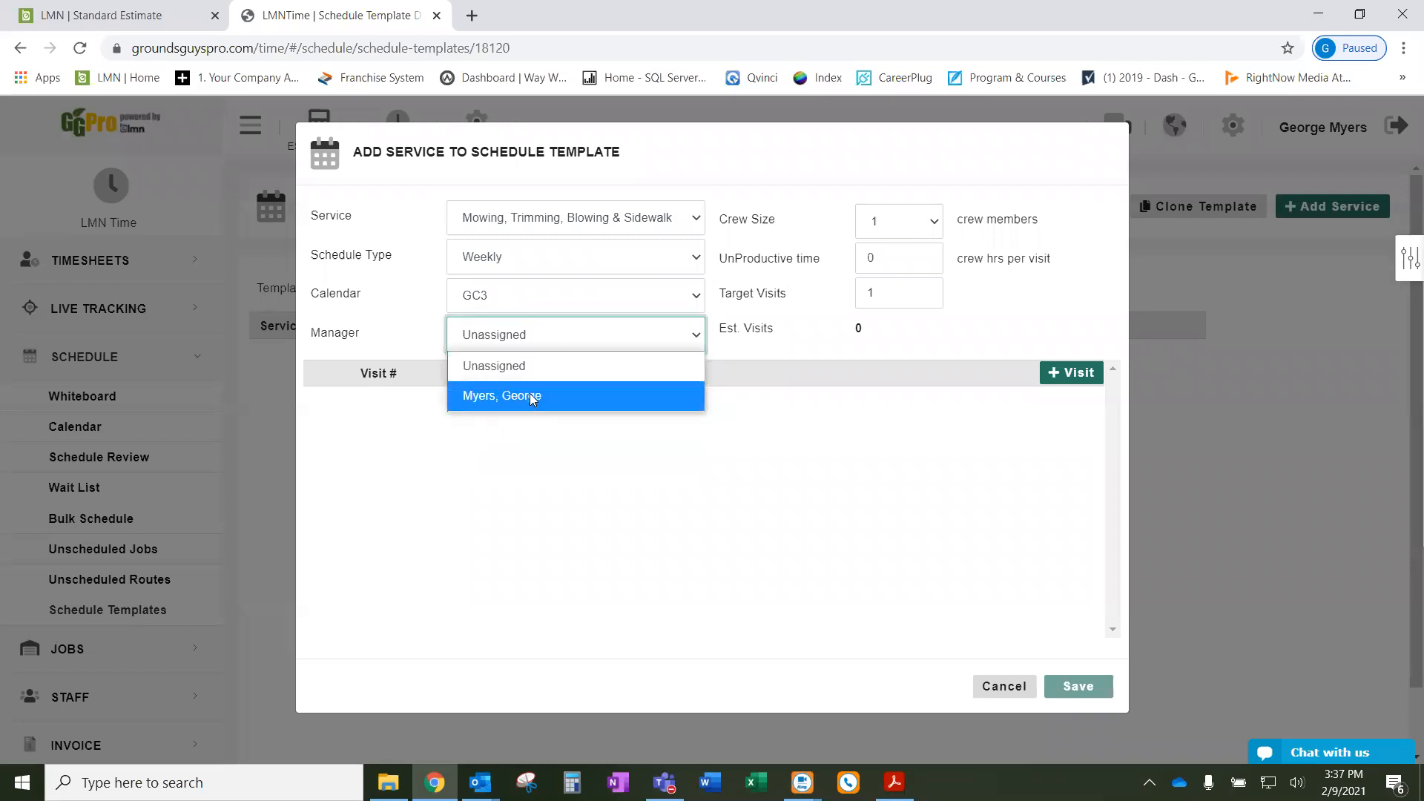
pyautogui.click(530, 393)
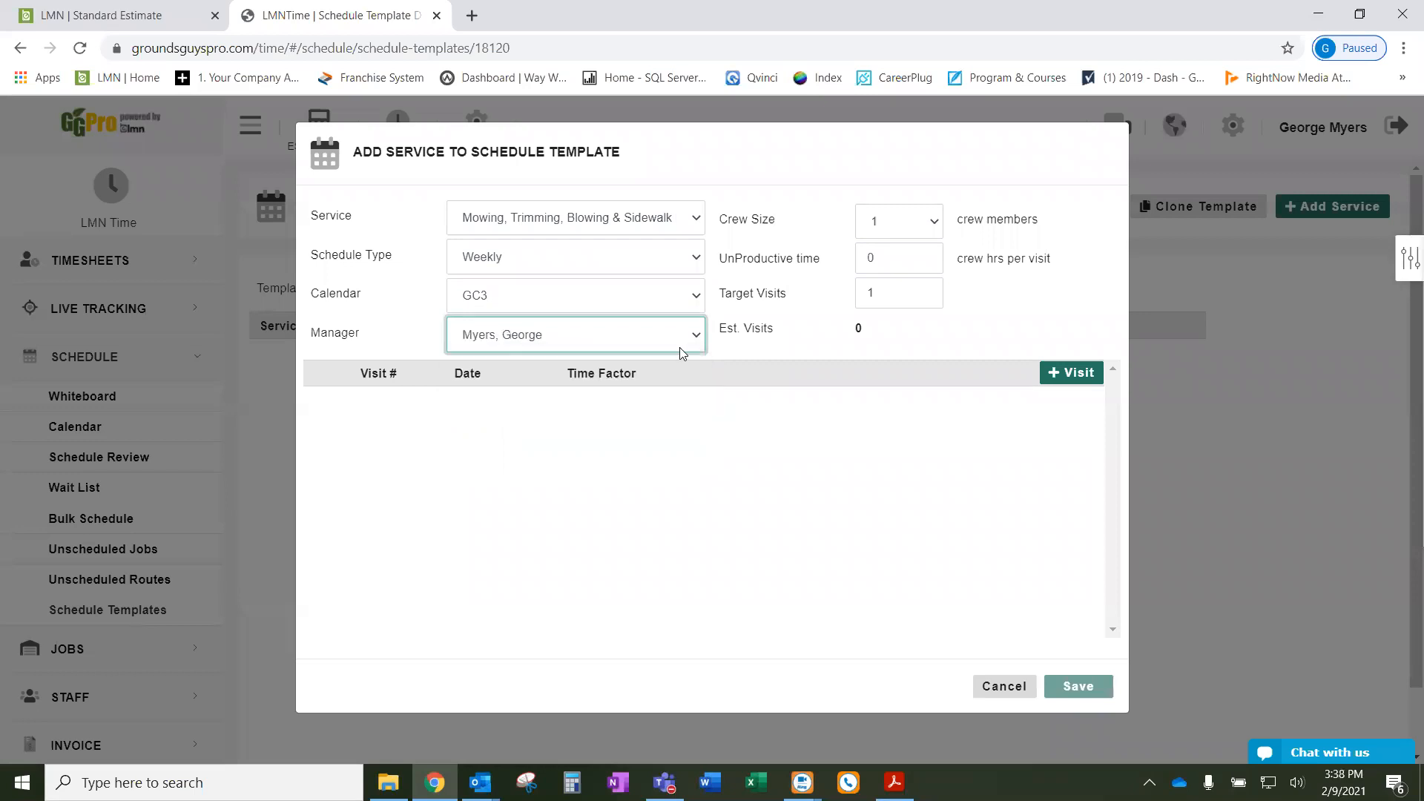
# - Set the mowing service's crew size to 2 and target visits to 36
pyautogui.click(884, 223)
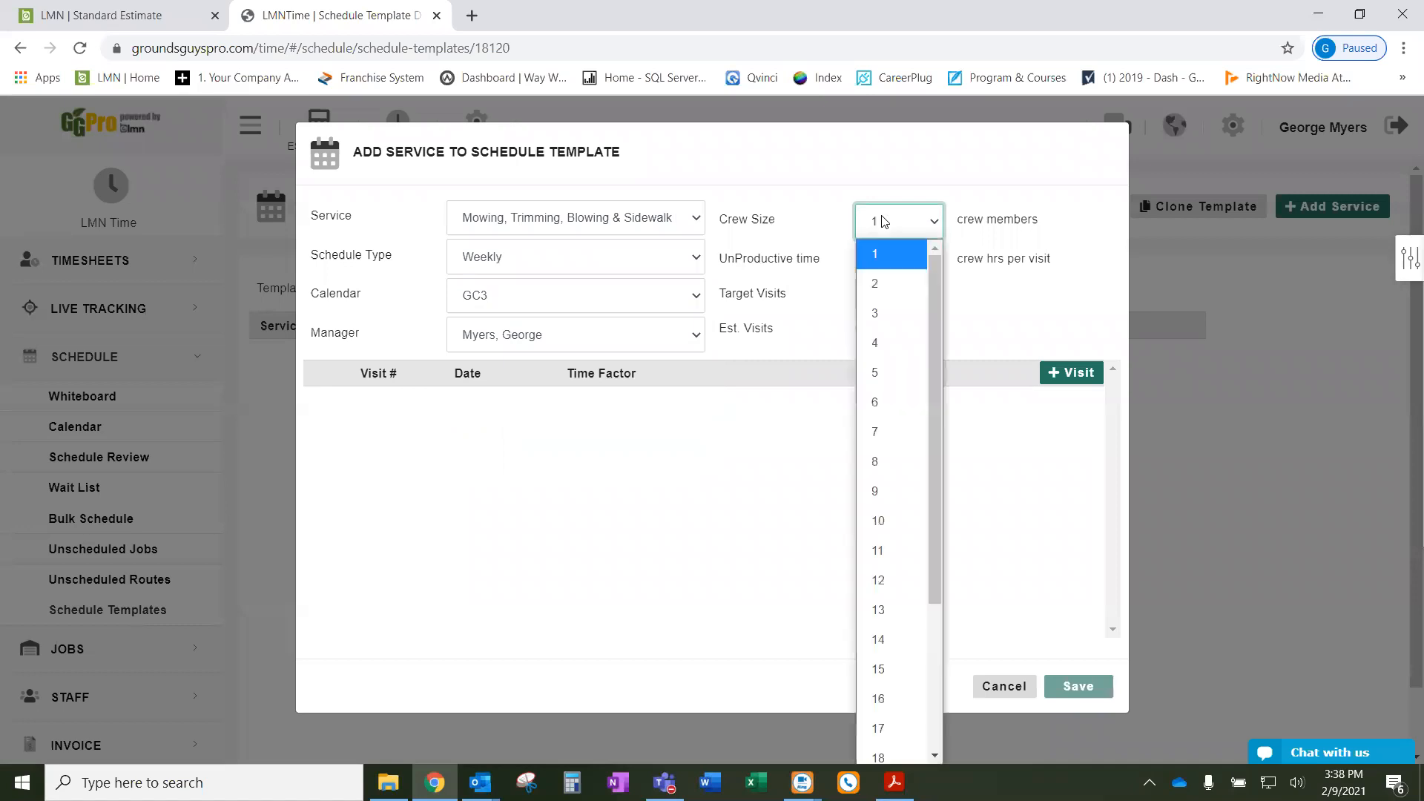
pyautogui.click(884, 284)
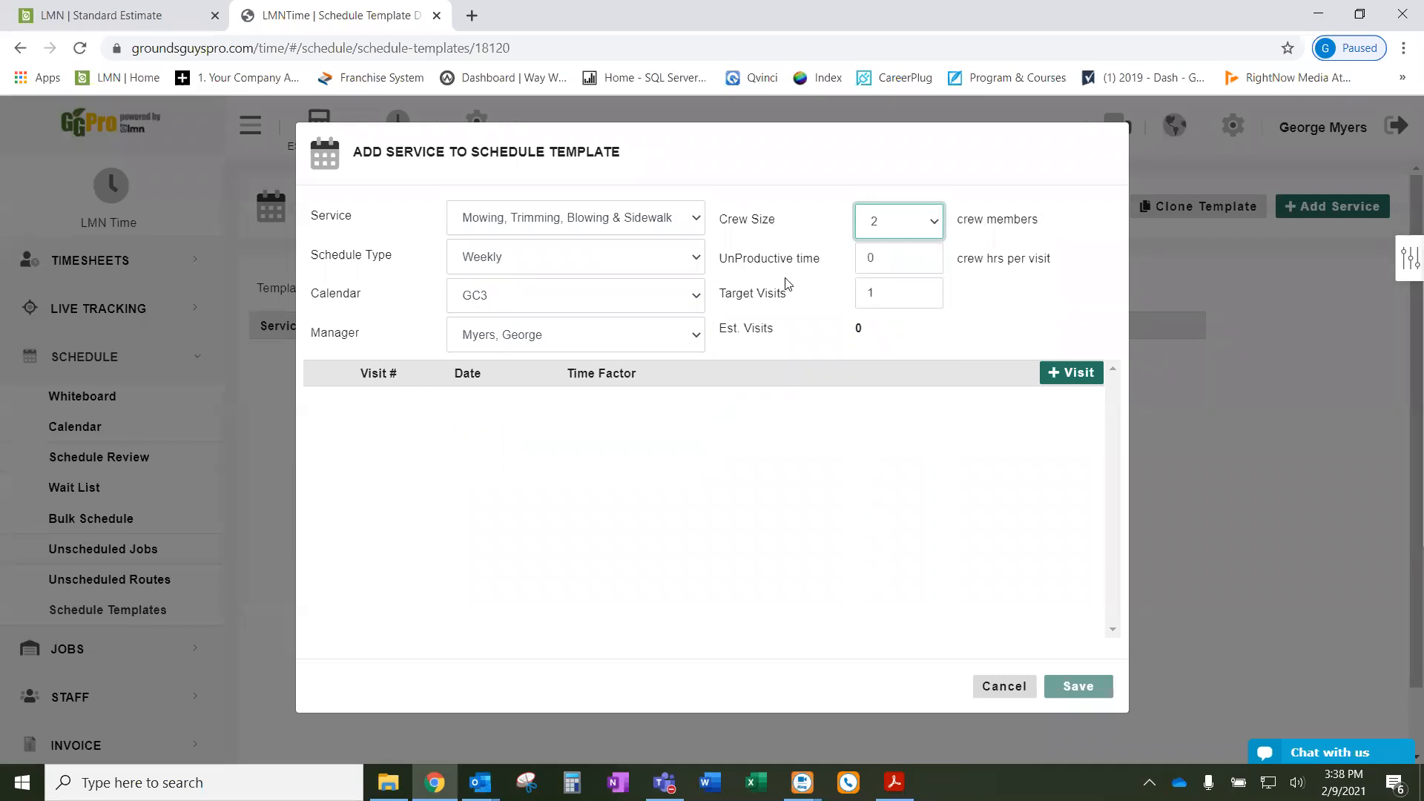
pyautogui.moveTo(792, 298); pyautogui.dragTo(723, 299)
pyautogui.moveTo(884, 292); pyautogui.dragTo(844, 298)
pyautogui.write('36')
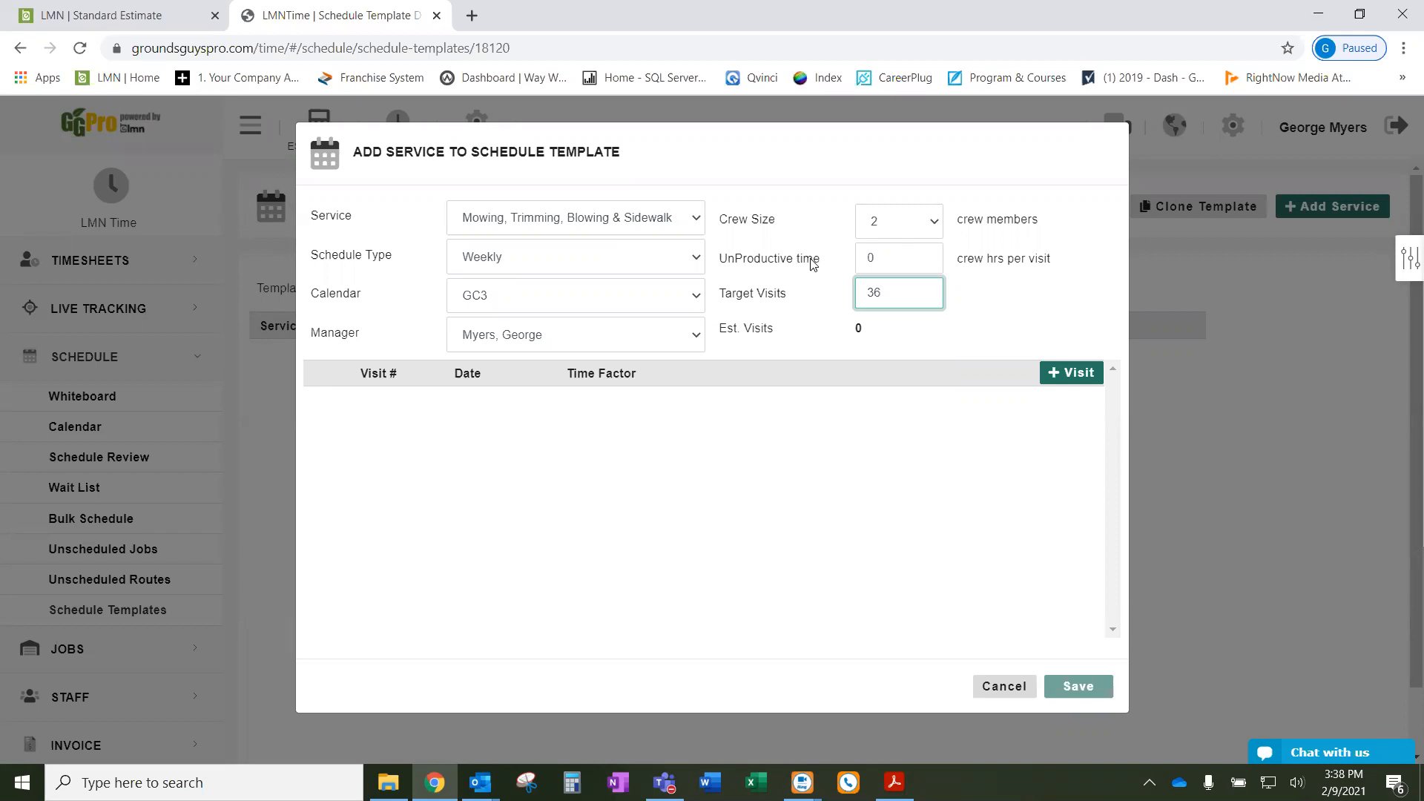
pyautogui.moveTo(836, 266); pyautogui.dragTo(718, 270)
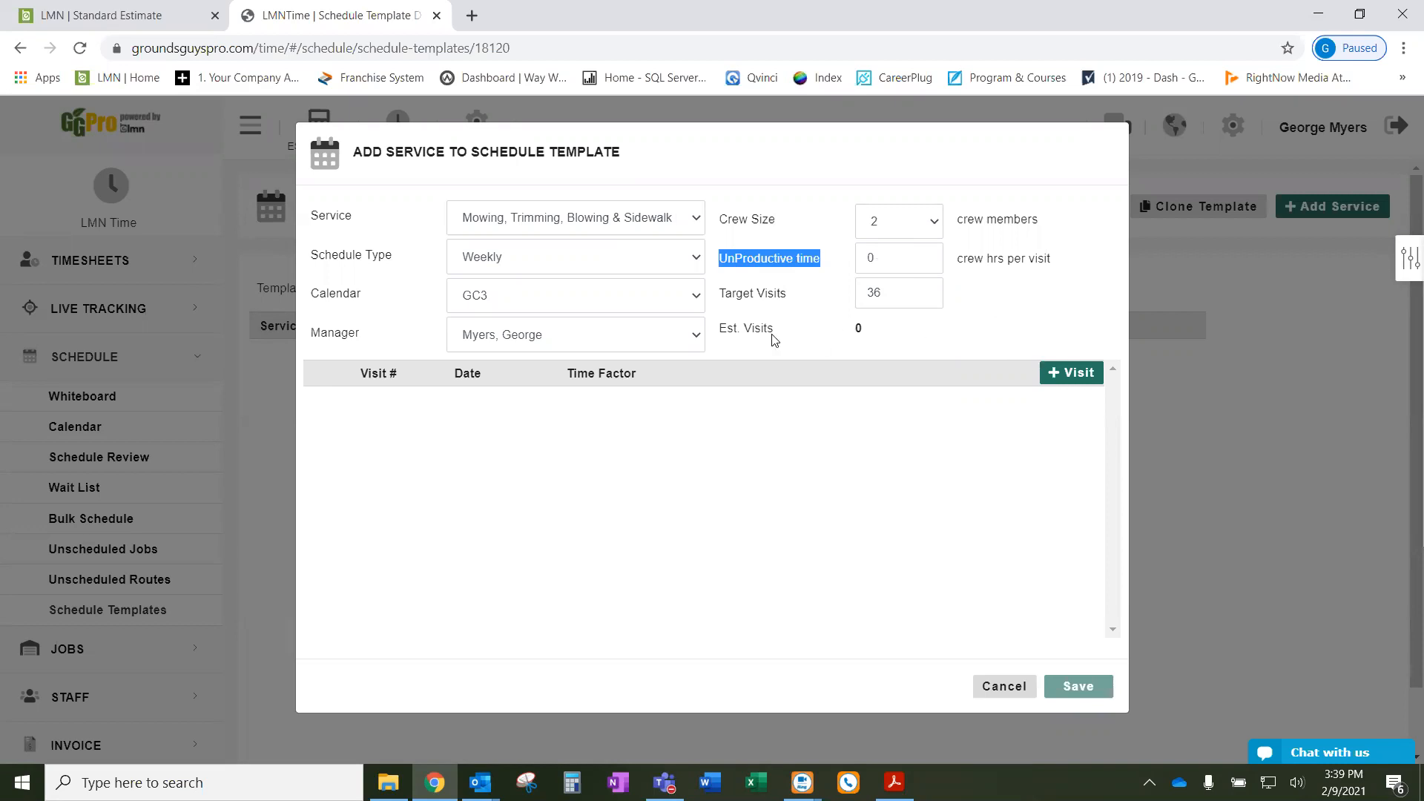
pyautogui.moveTo(721, 333); pyautogui.dragTo(840, 334)
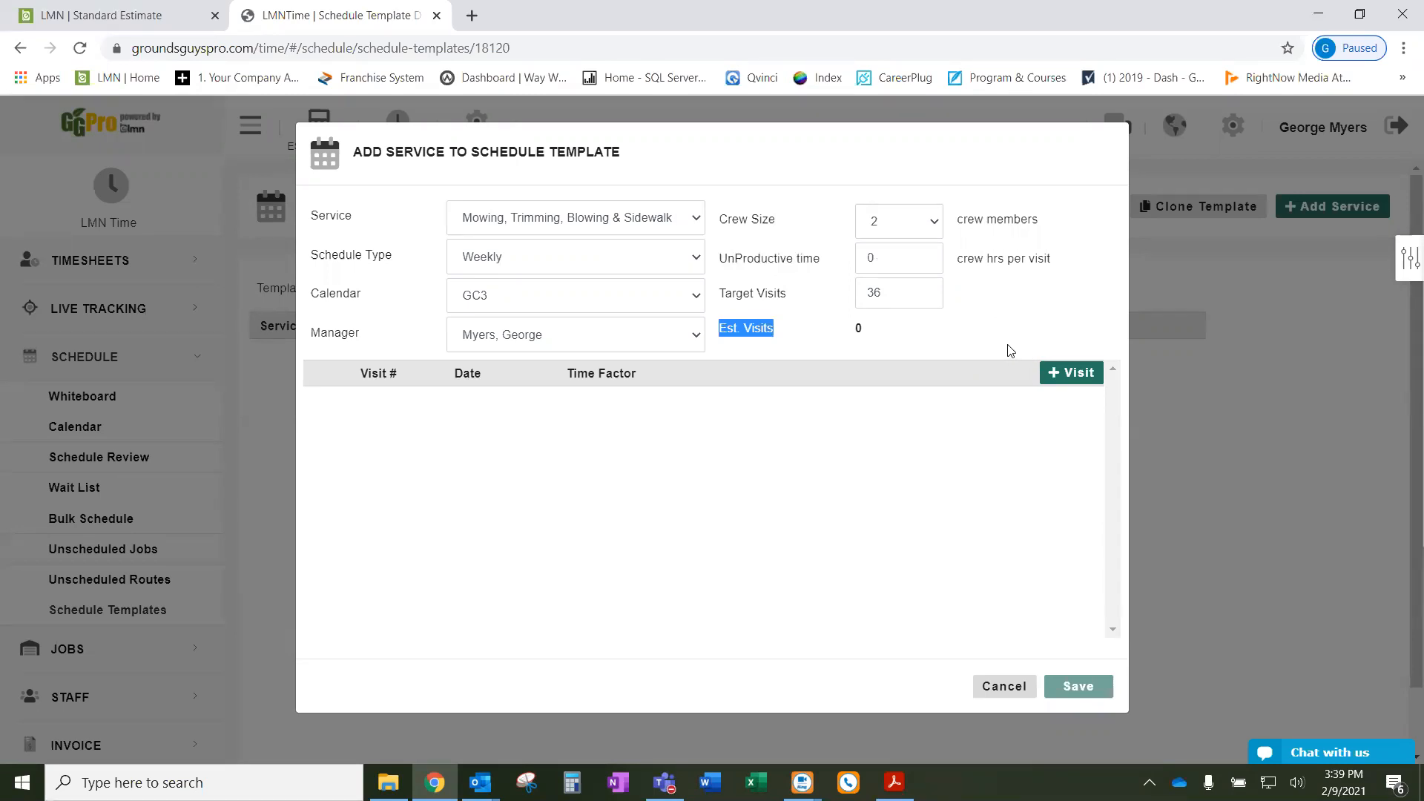
# - Add a first visit range and set its start date to Jan 4, 2021
pyautogui.click(1070, 375)
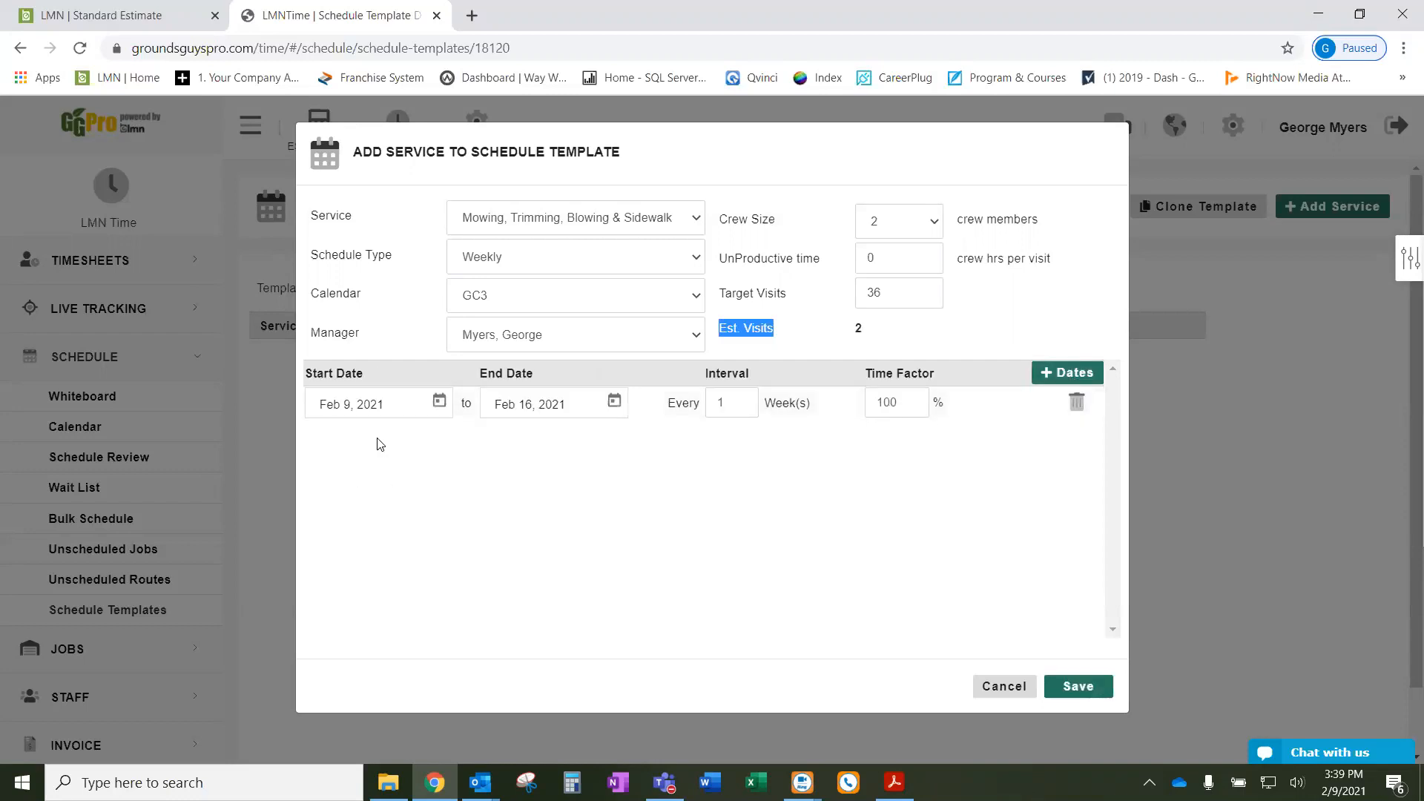
pyautogui.click(437, 404)
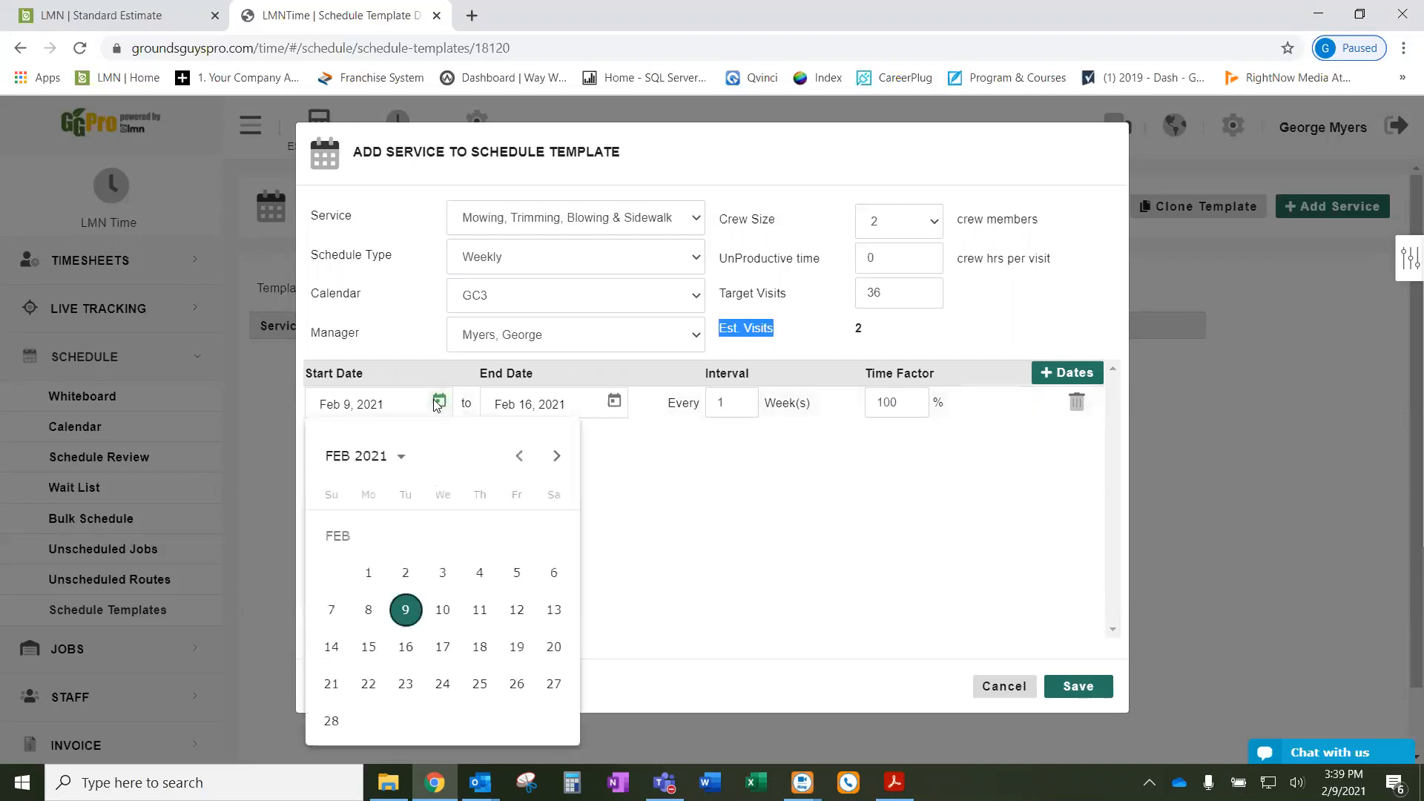
pyautogui.click(518, 456)
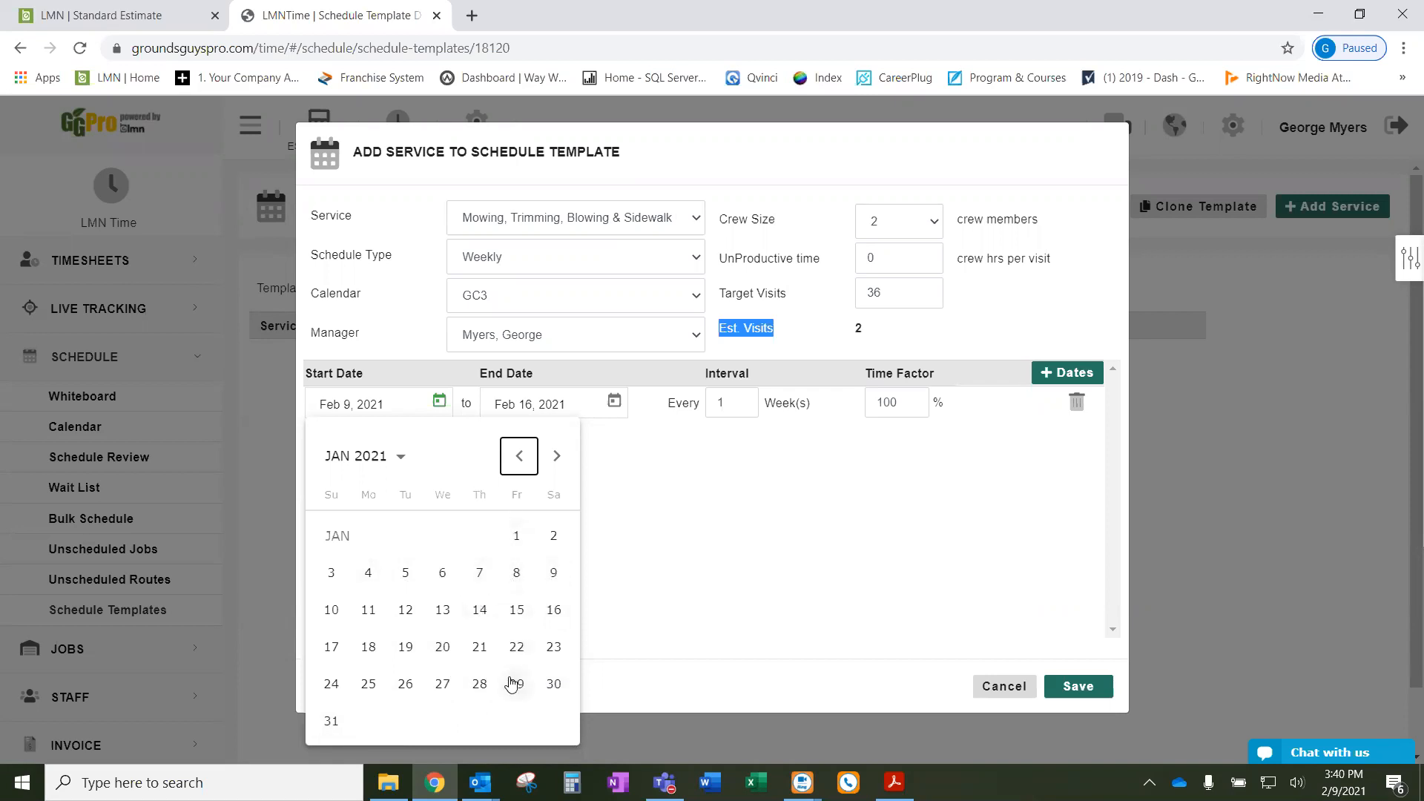
pyautogui.click(371, 576)
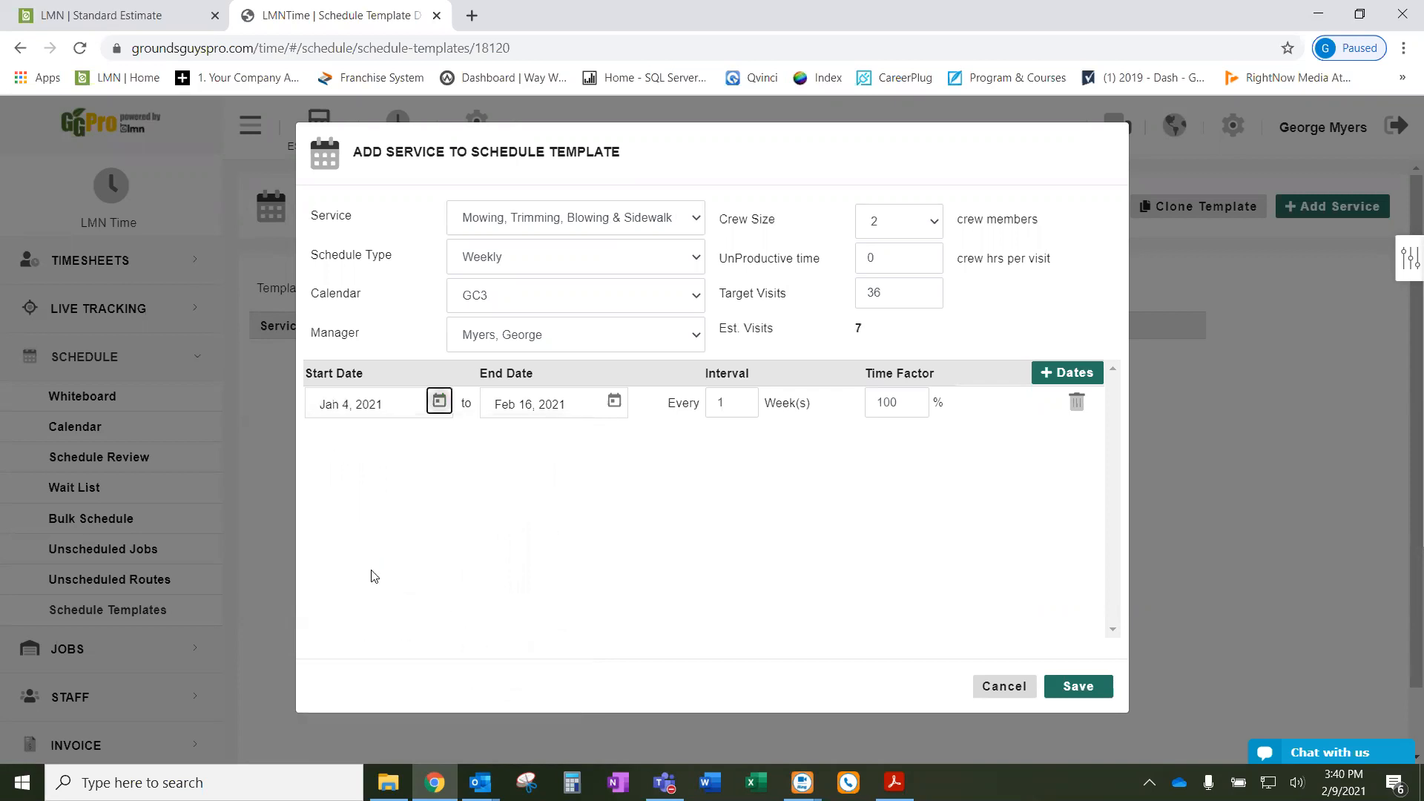
# - End the first visit range on Feb 27, 2021 with a 4-week interval
pyautogui.click(614, 402)
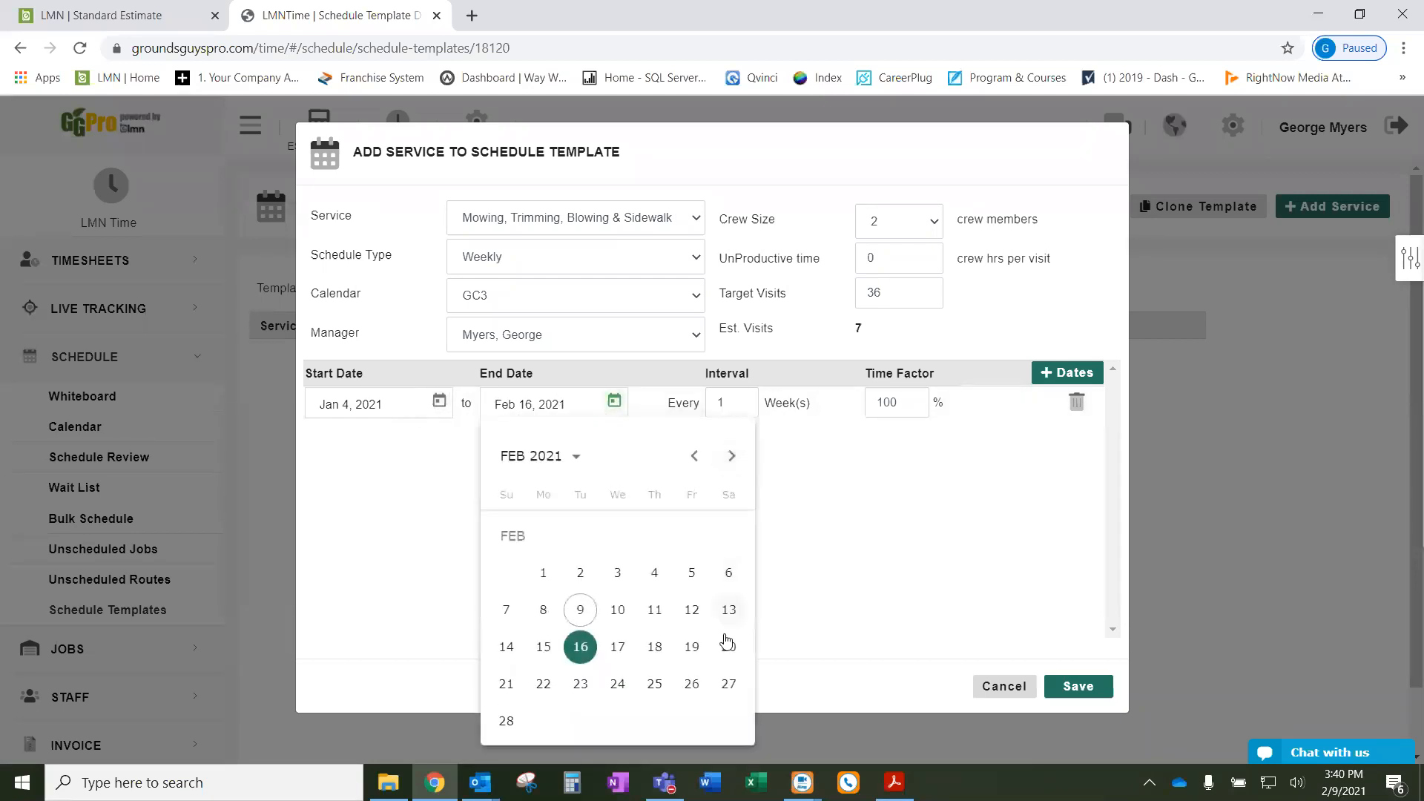
pyautogui.click(726, 686)
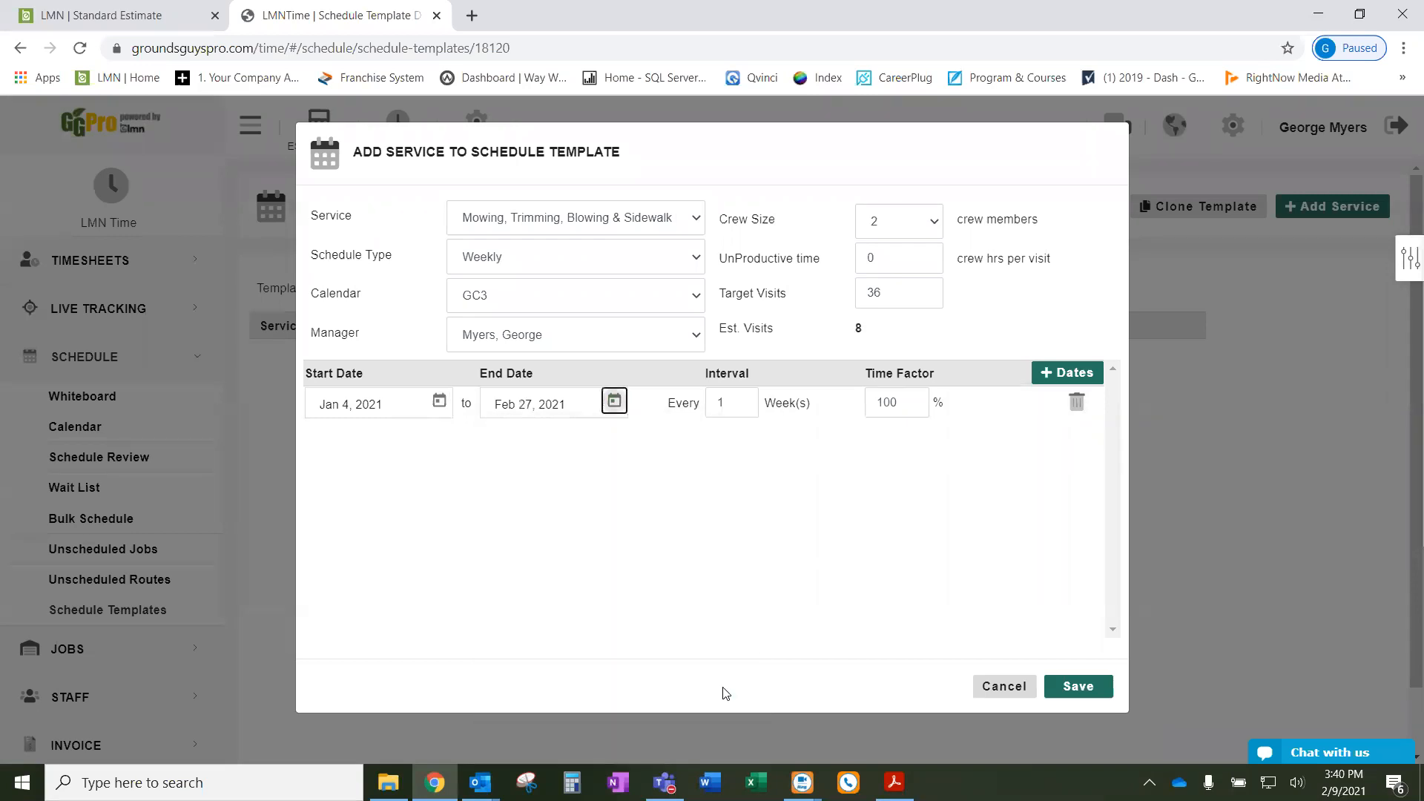
pyautogui.doubleClick(715, 404)
pyautogui.write('4')
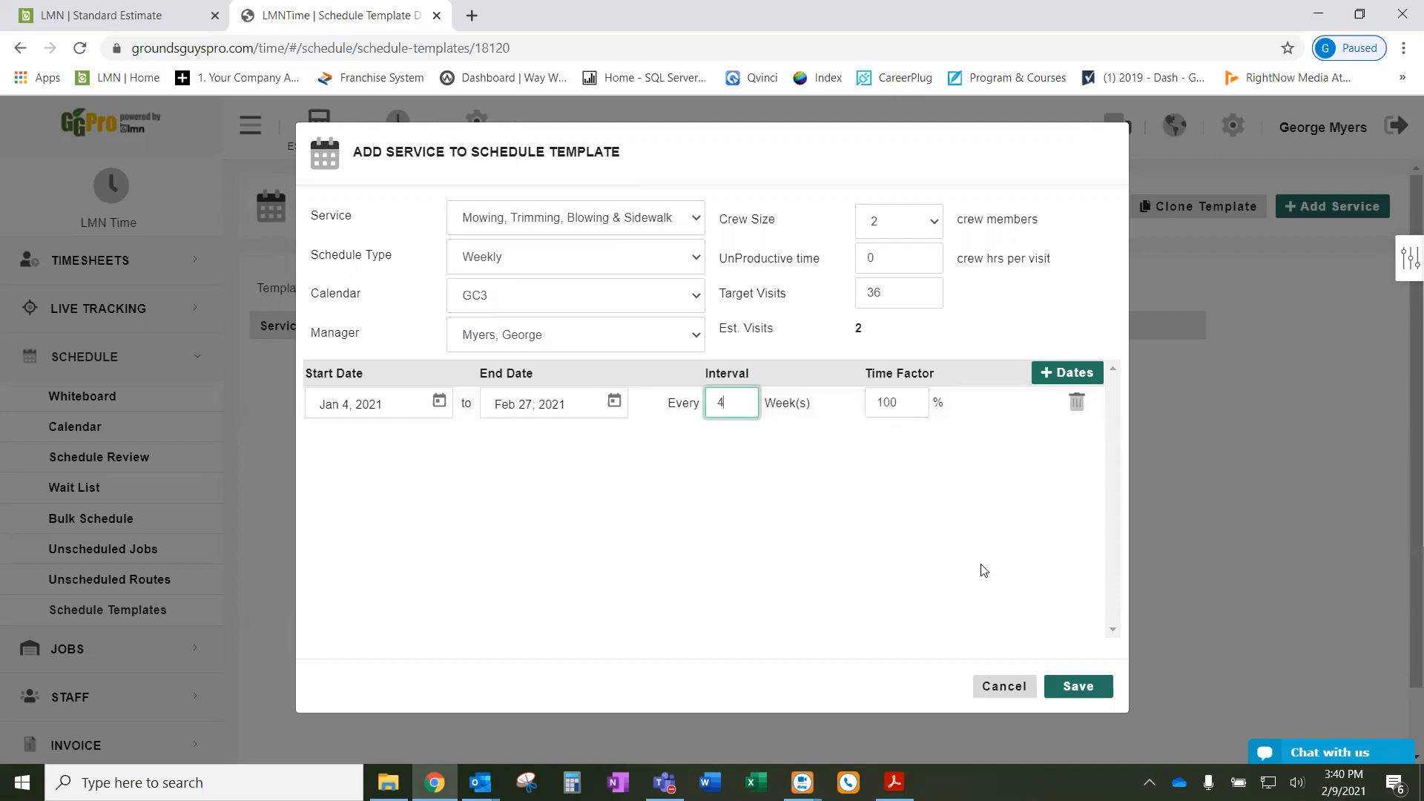
# - Add a second visit range from Mar 1 to Mar 27, 2021 with interval 2
pyautogui.click(1055, 377)
pyautogui.click(437, 432)
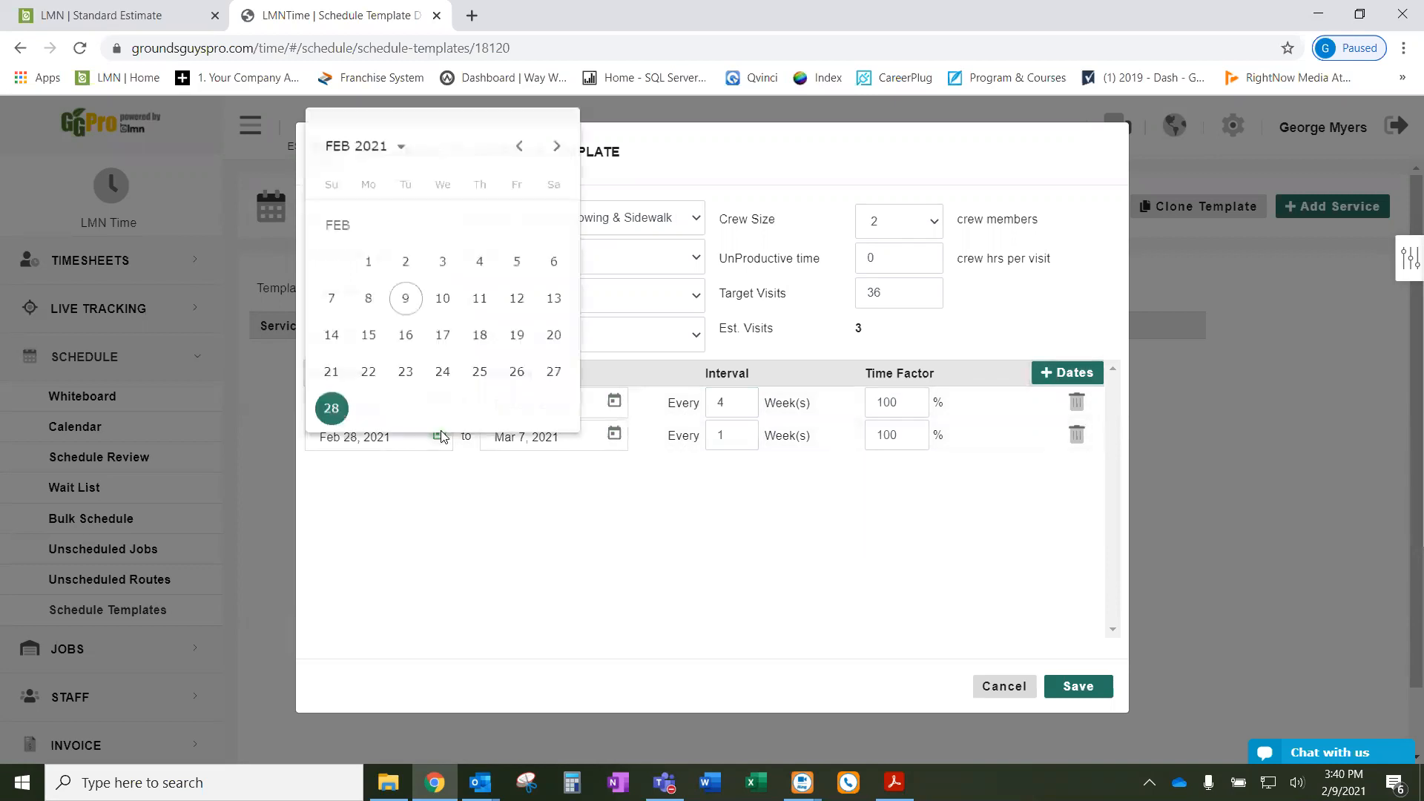
pyautogui.click(556, 142)
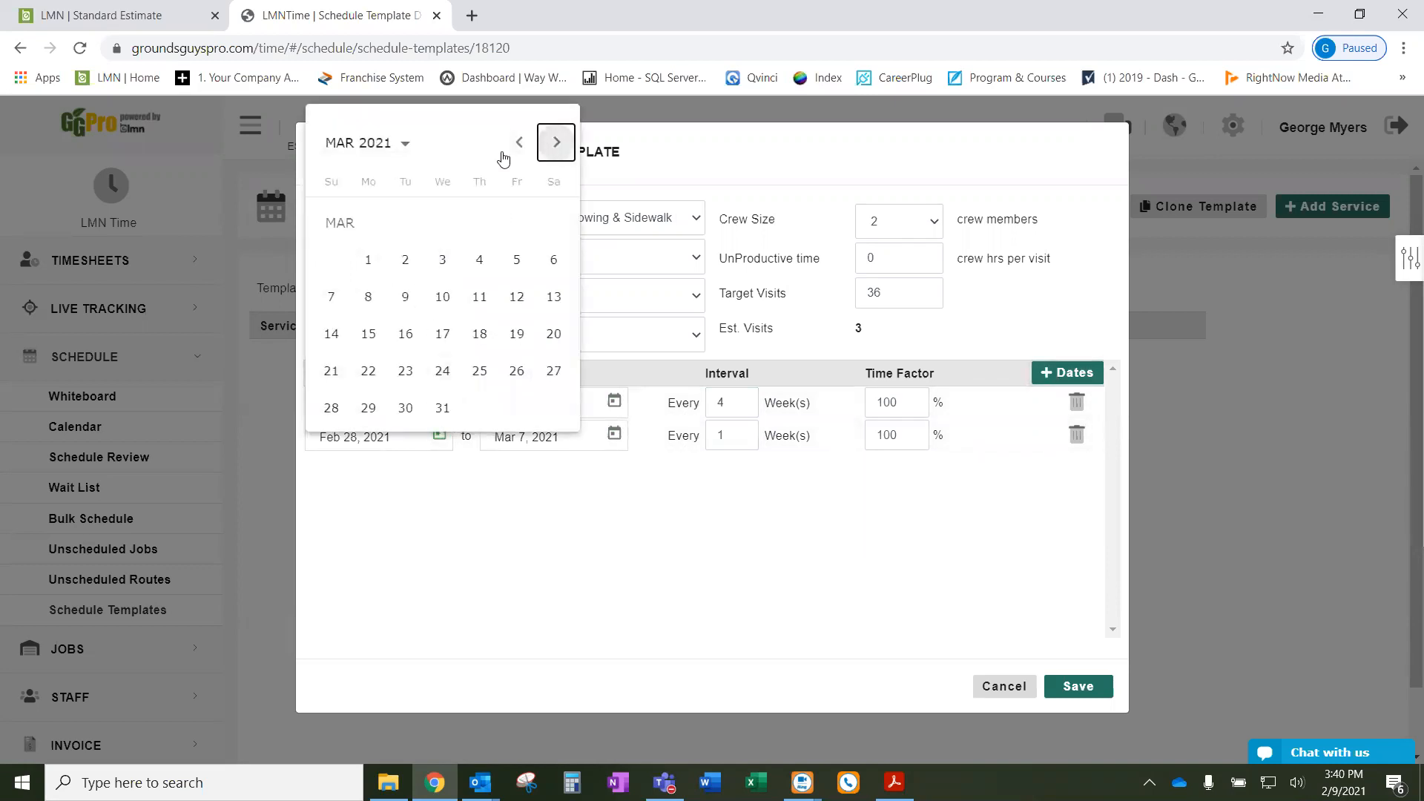
pyautogui.click(368, 260)
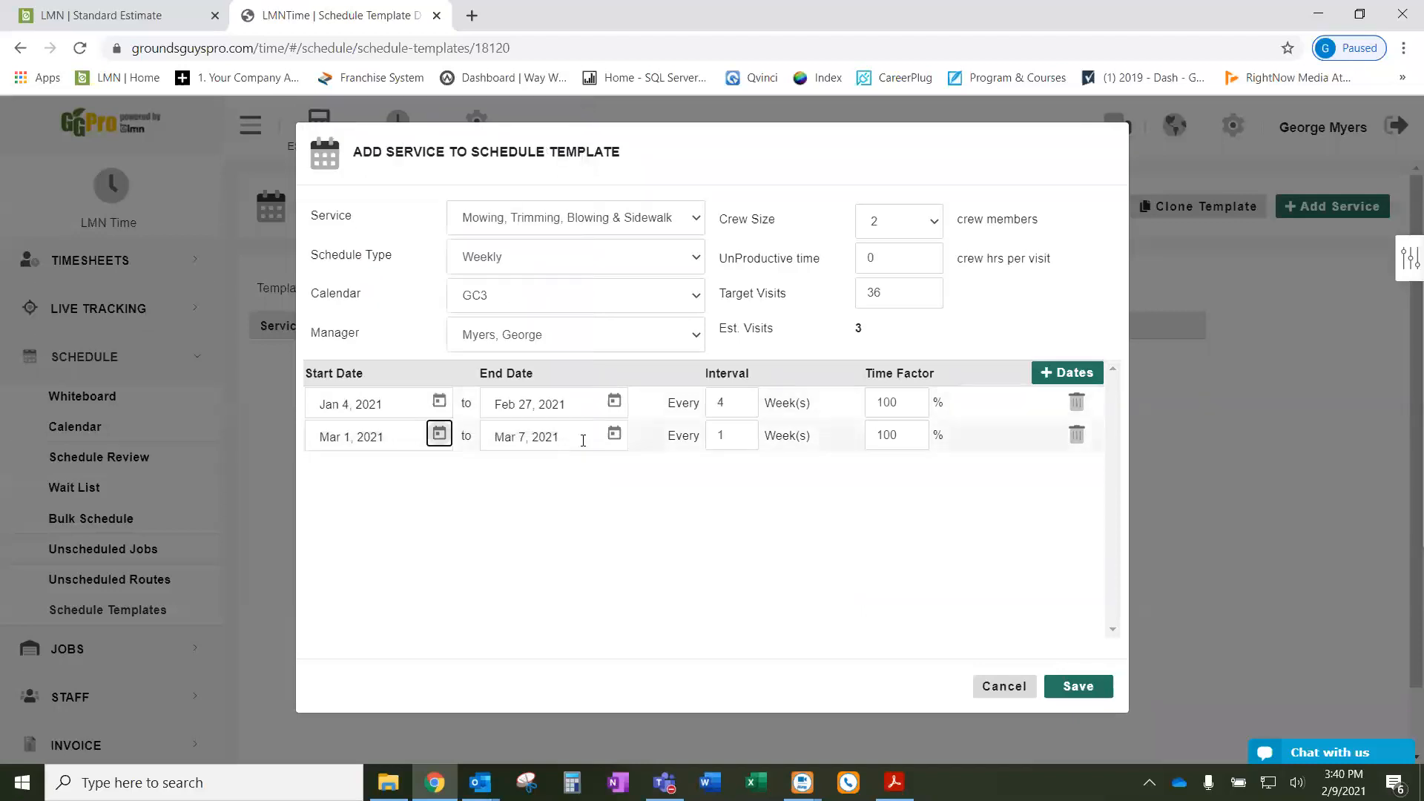
pyautogui.click(613, 436)
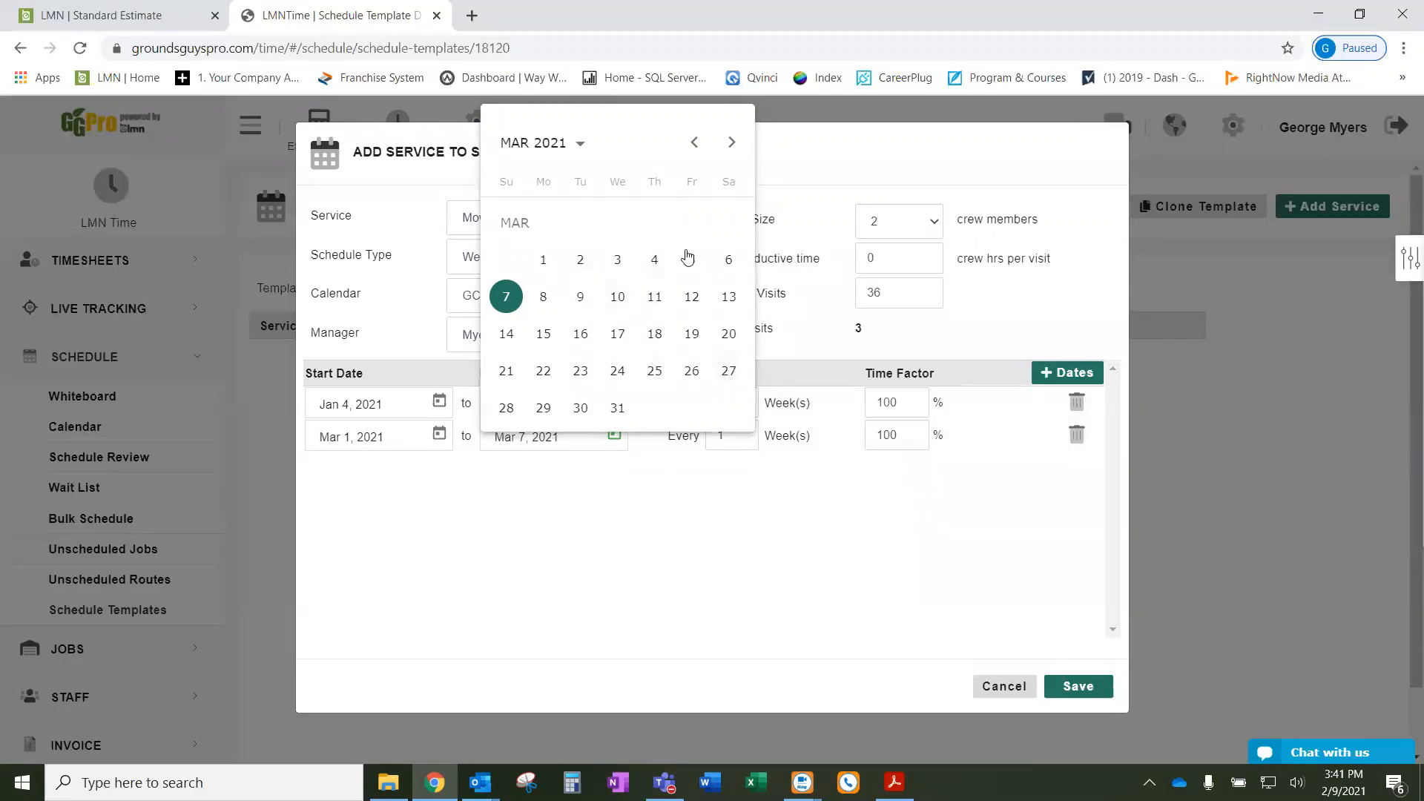
pyautogui.click(728, 371)
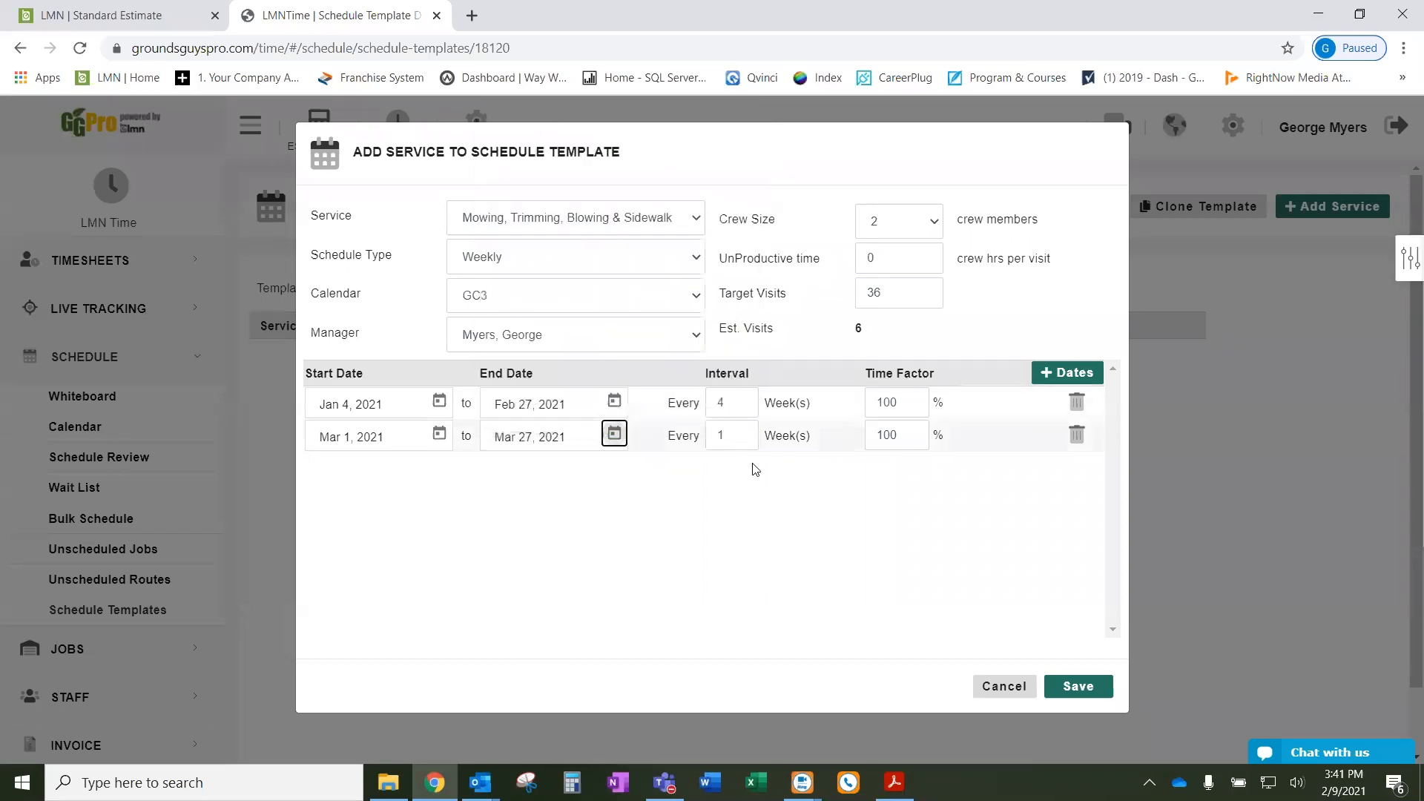
pyautogui.doubleClick(719, 438)
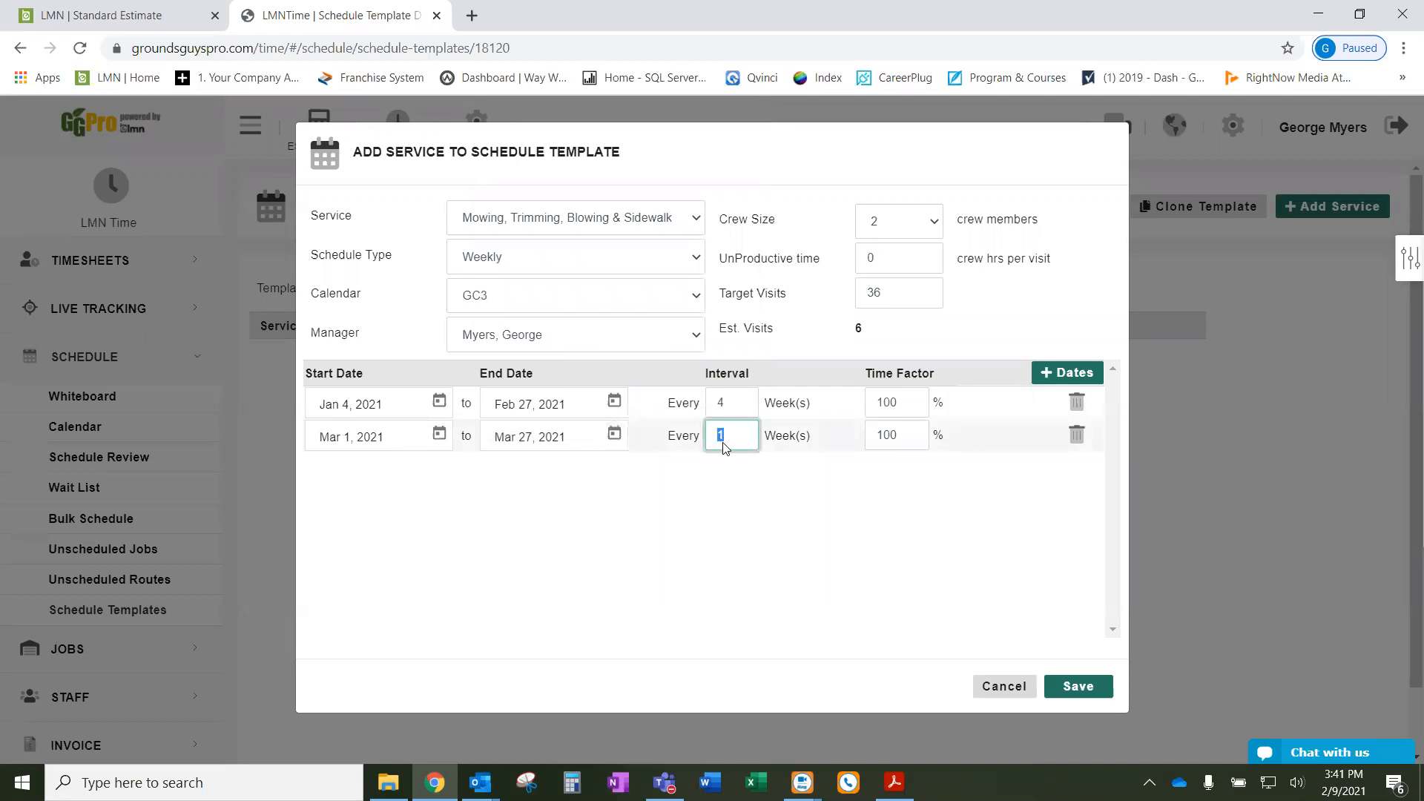
pyautogui.write('2')
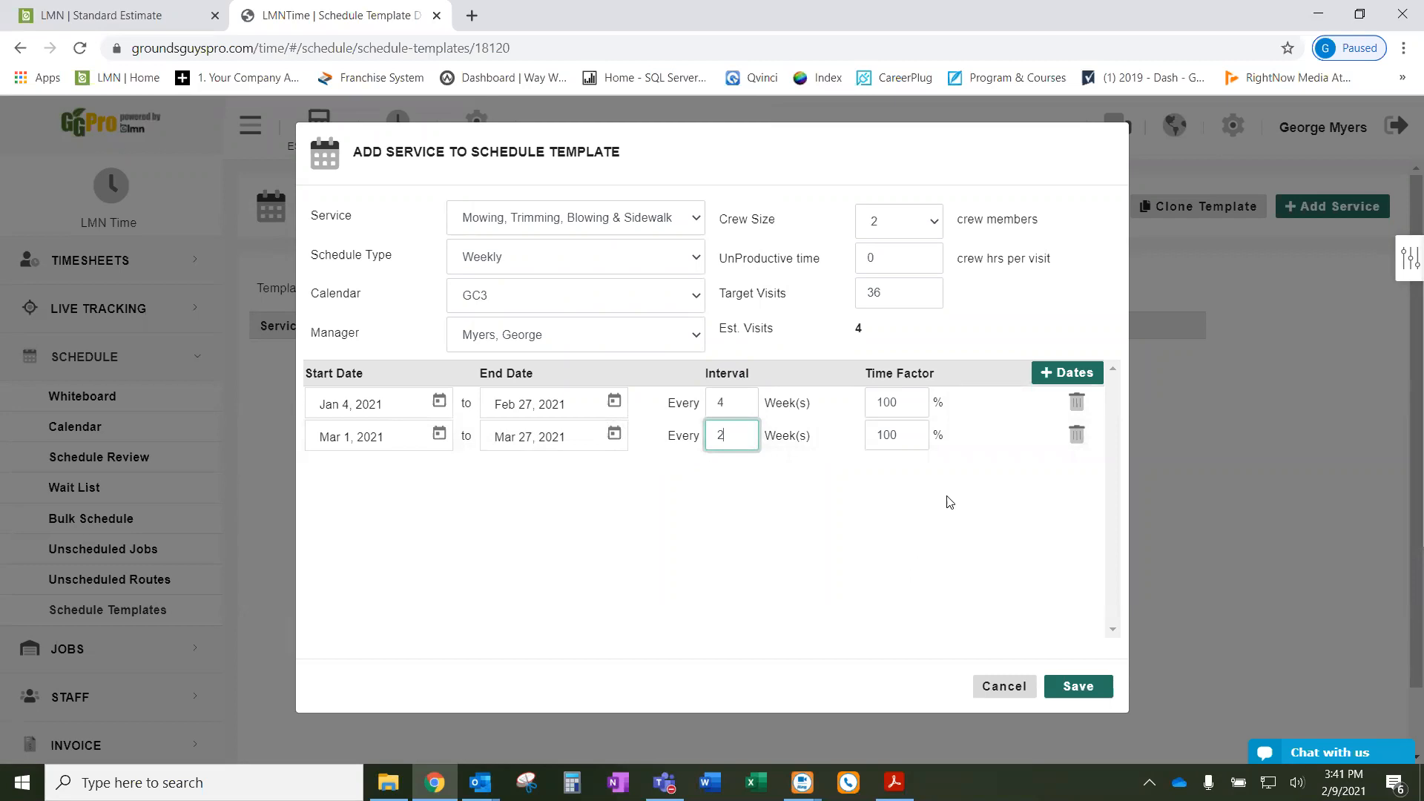
# - Add a third weekly visit range, Apr 5 to Oct 30, 2021, giving 34 estimated visits
pyautogui.click(1066, 372)
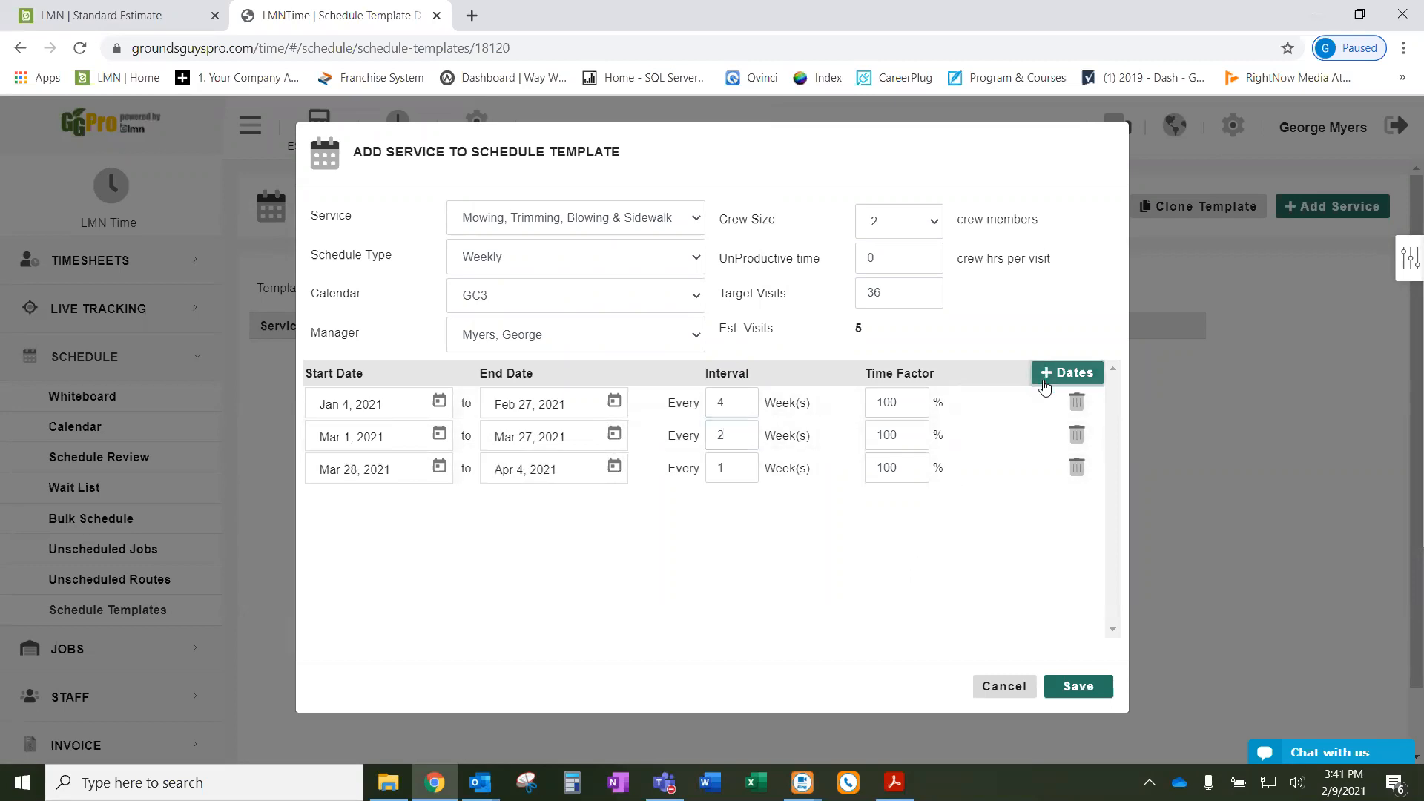
pyautogui.click(439, 466)
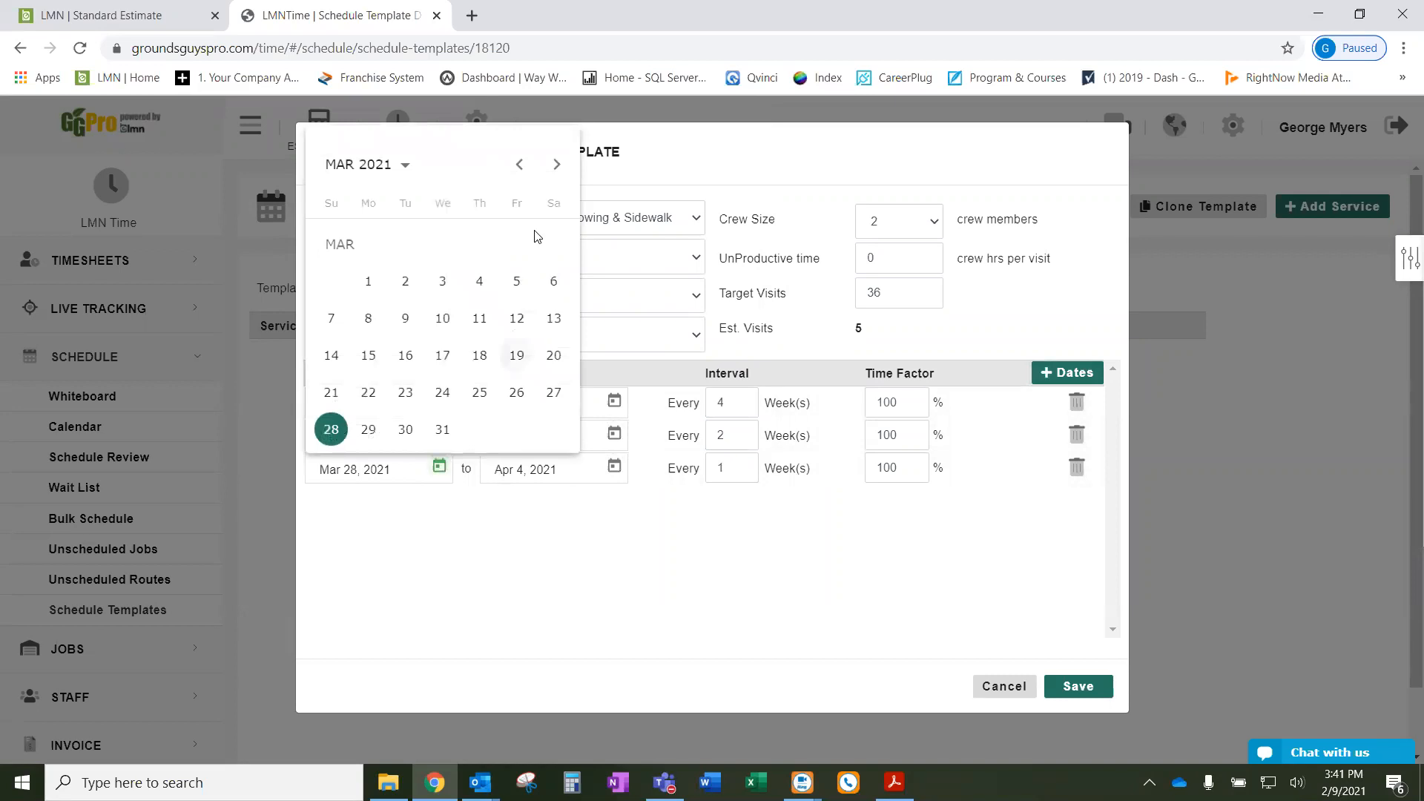
pyautogui.click(558, 165)
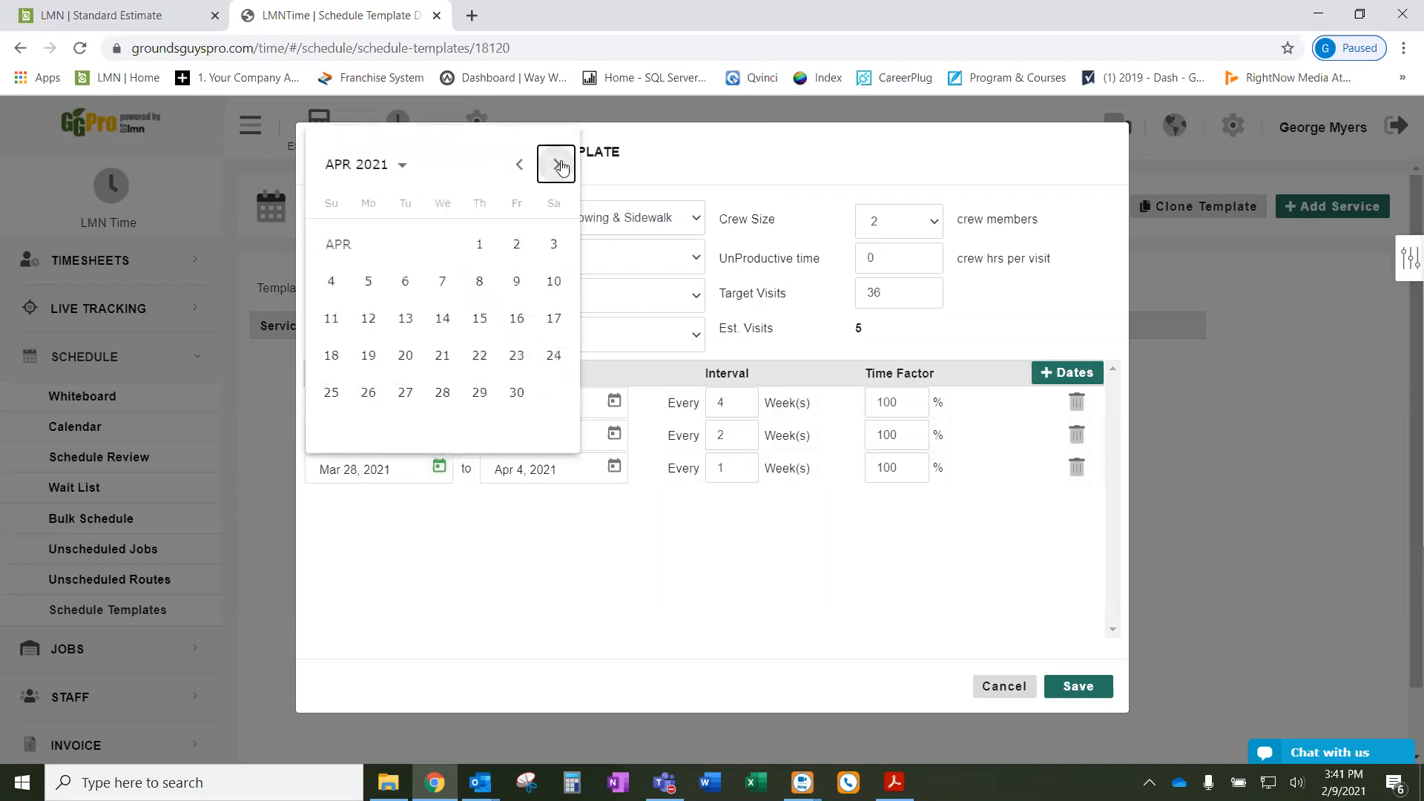
pyautogui.click(368, 281)
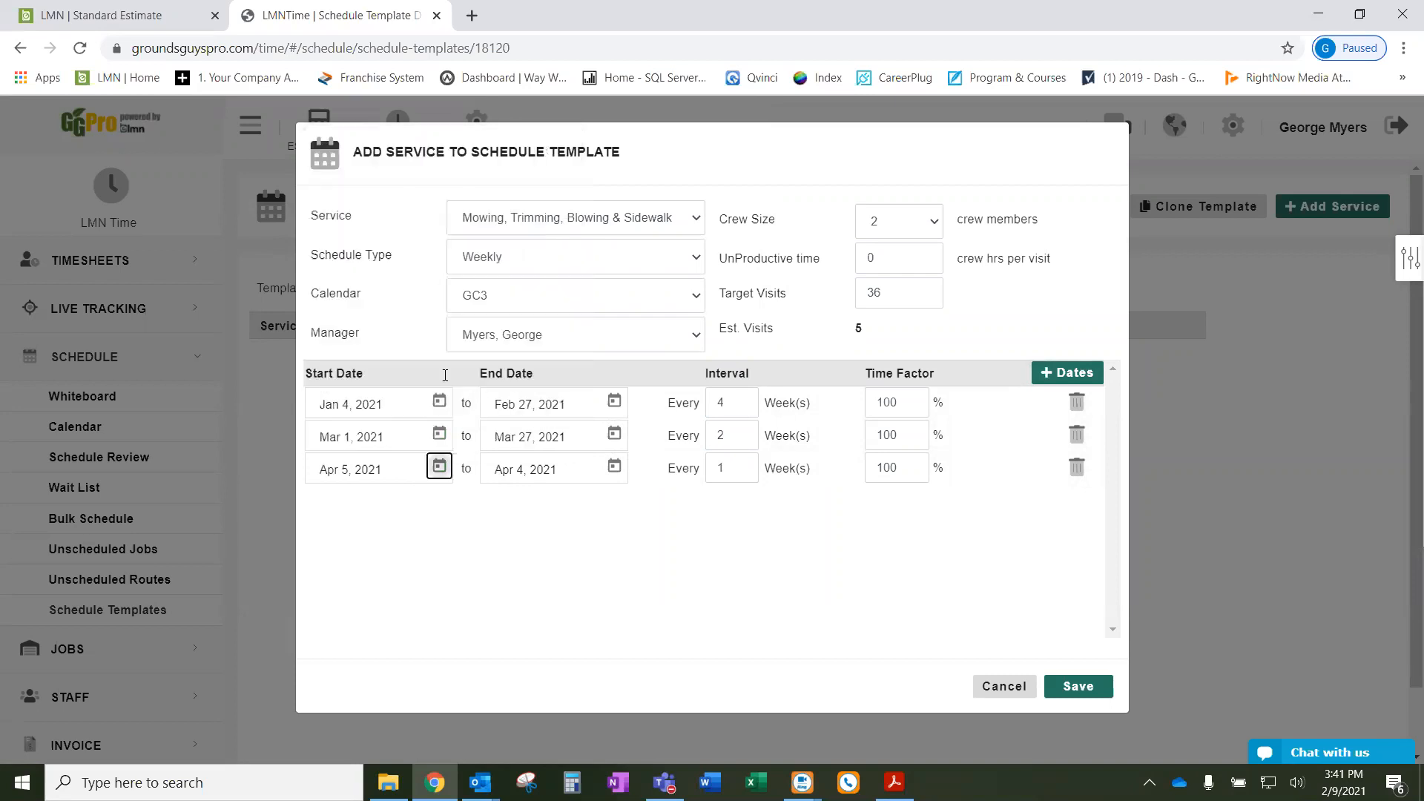
pyautogui.click(615, 467)
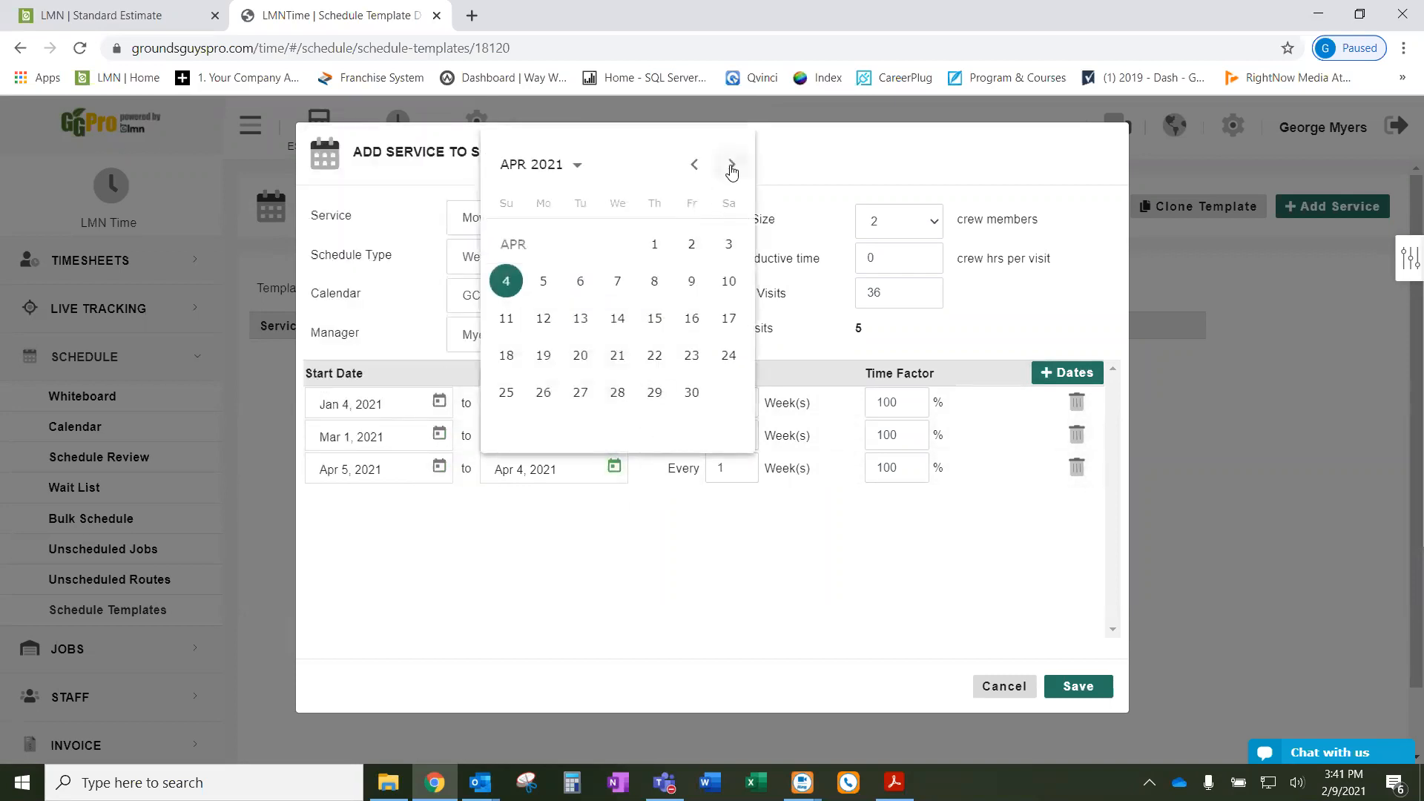
pyautogui.click(731, 167)
pyautogui.click(730, 166)
pyautogui.click(730, 166)
pyautogui.click(731, 166)
pyautogui.click(730, 166)
pyautogui.click(730, 166)
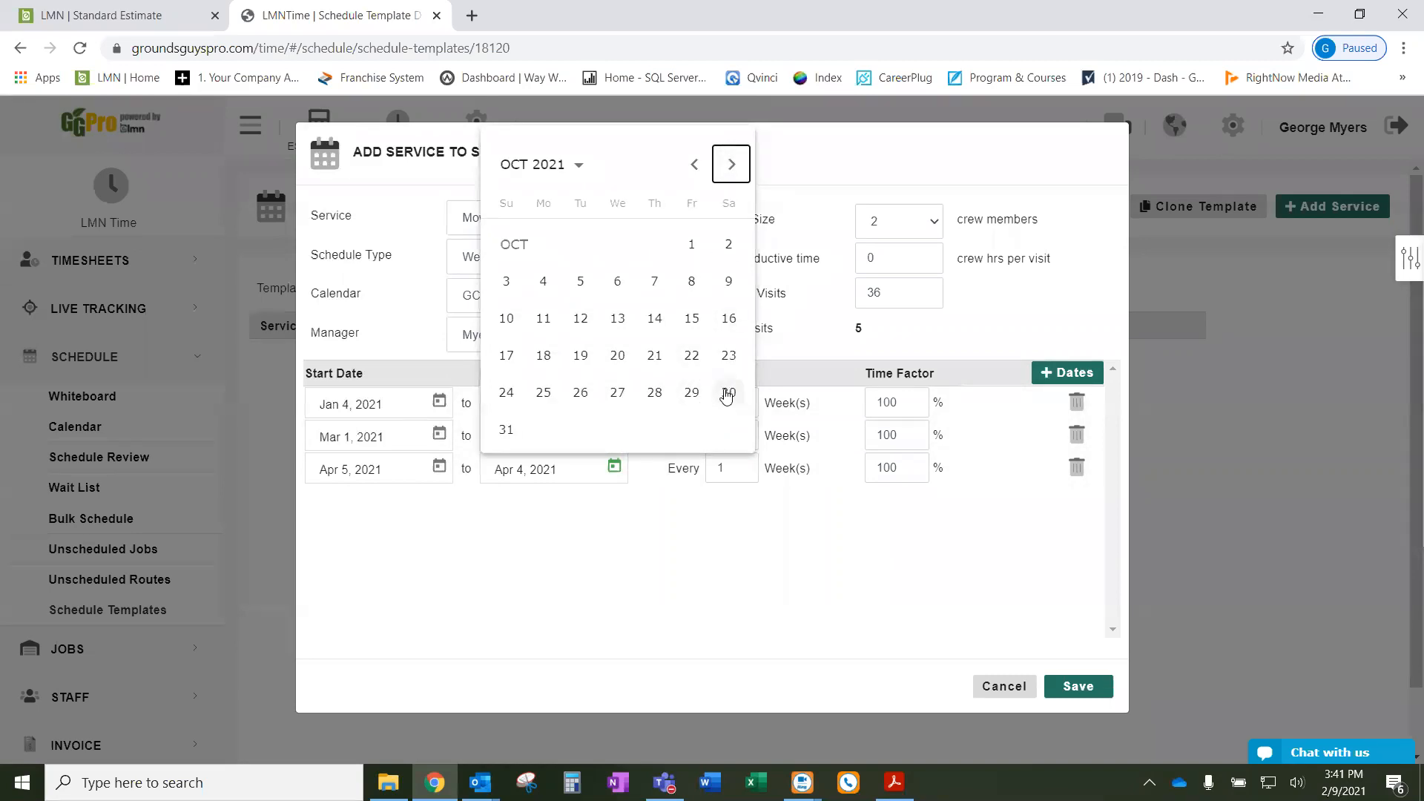
pyautogui.click(728, 393)
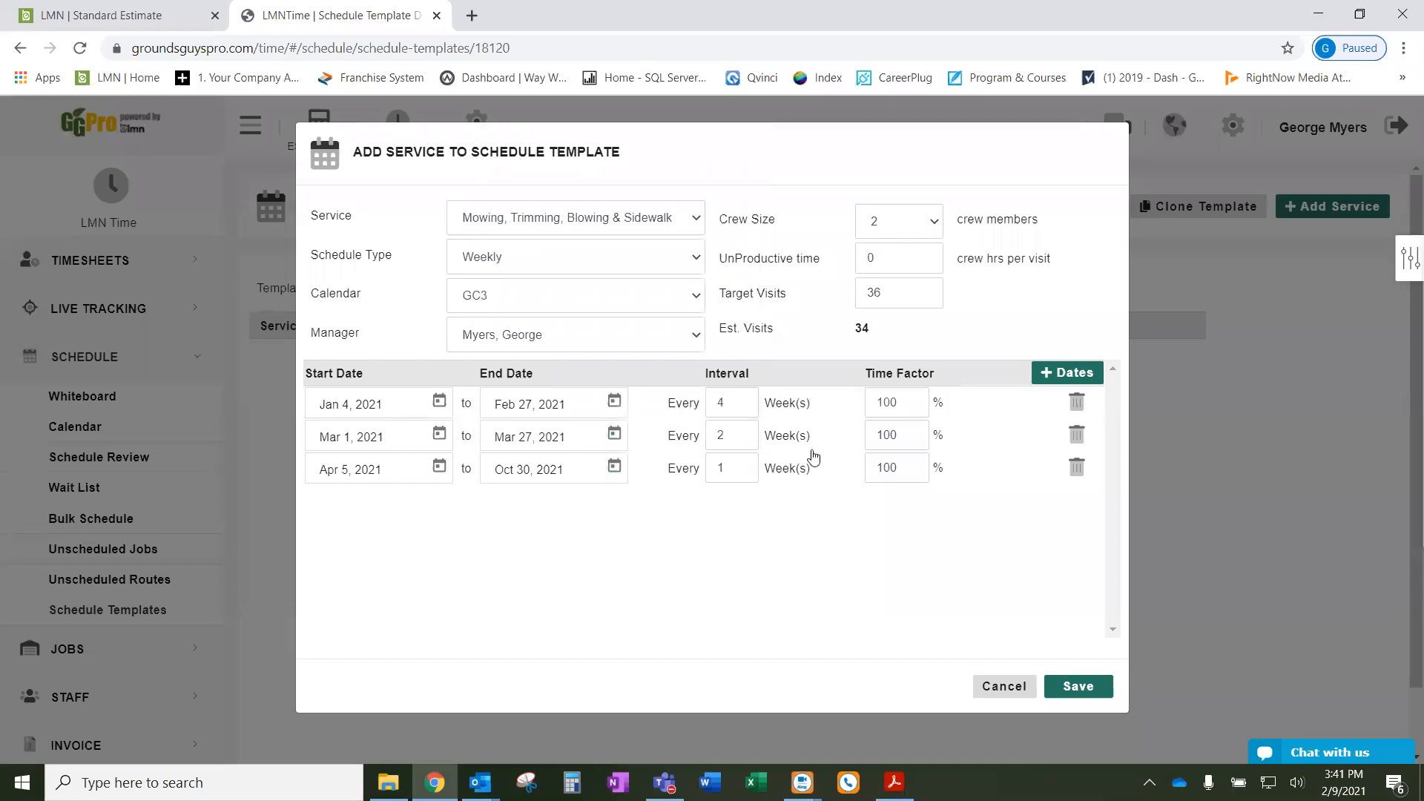
pyautogui.moveTo(887, 337); pyautogui.dragTo(853, 336)
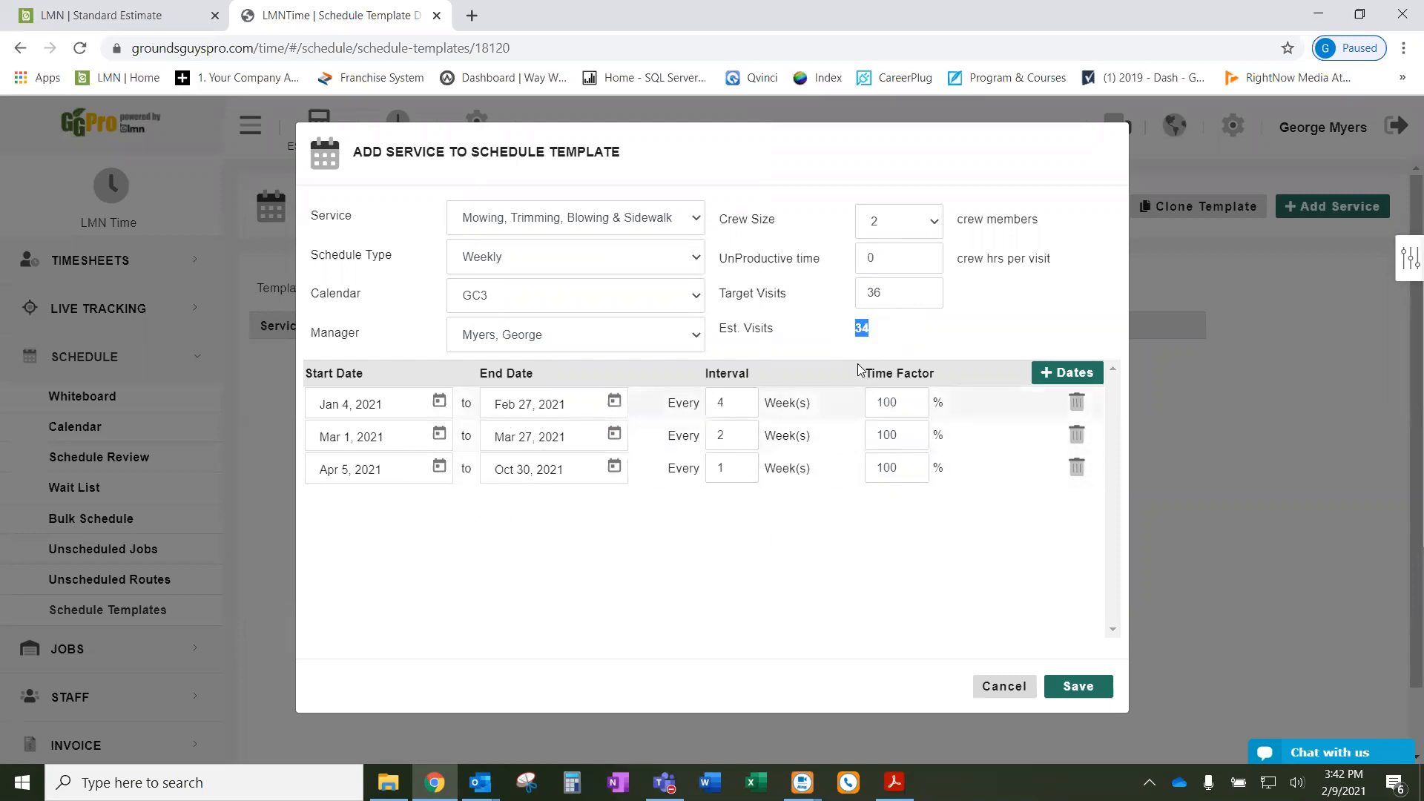
pyautogui.click(1066, 374)
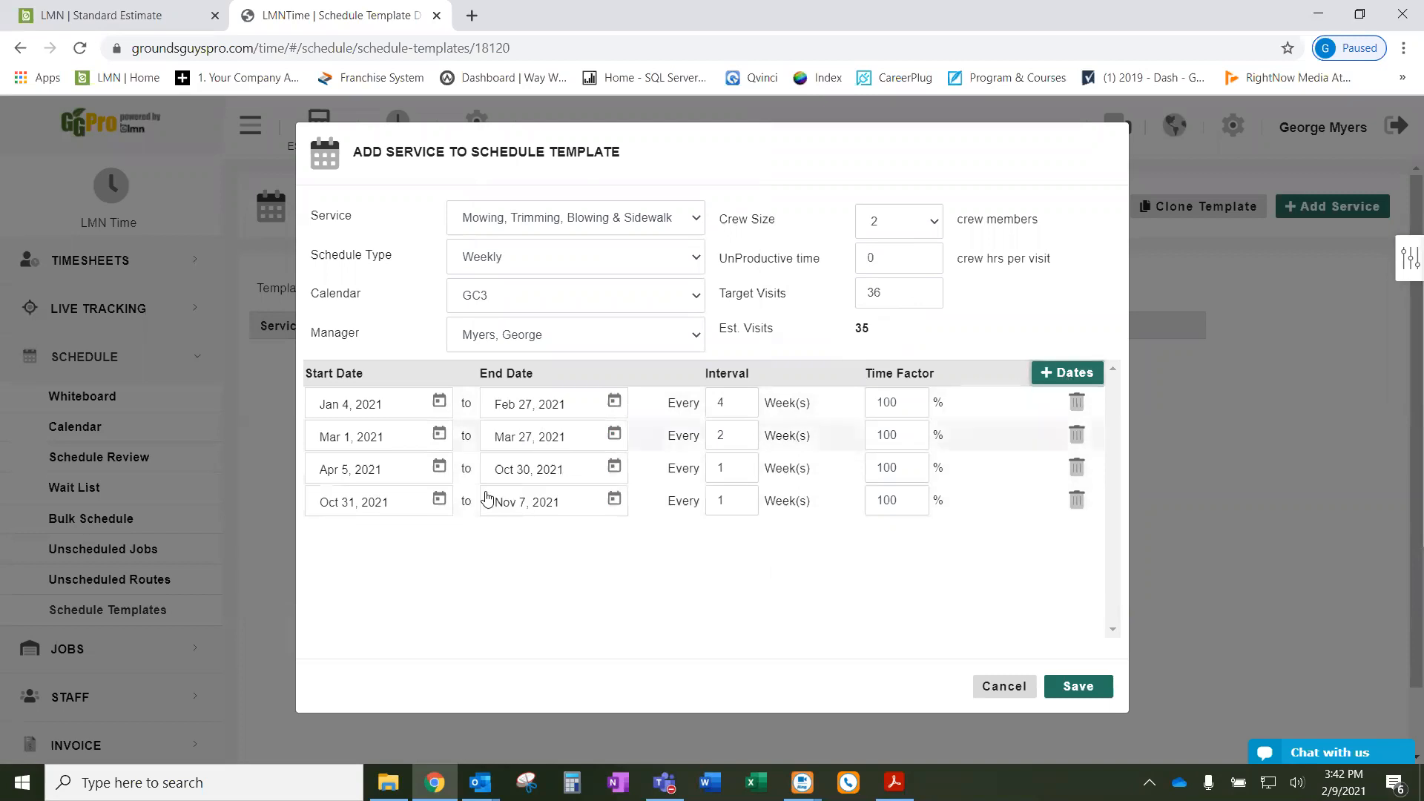
pyautogui.click(438, 498)
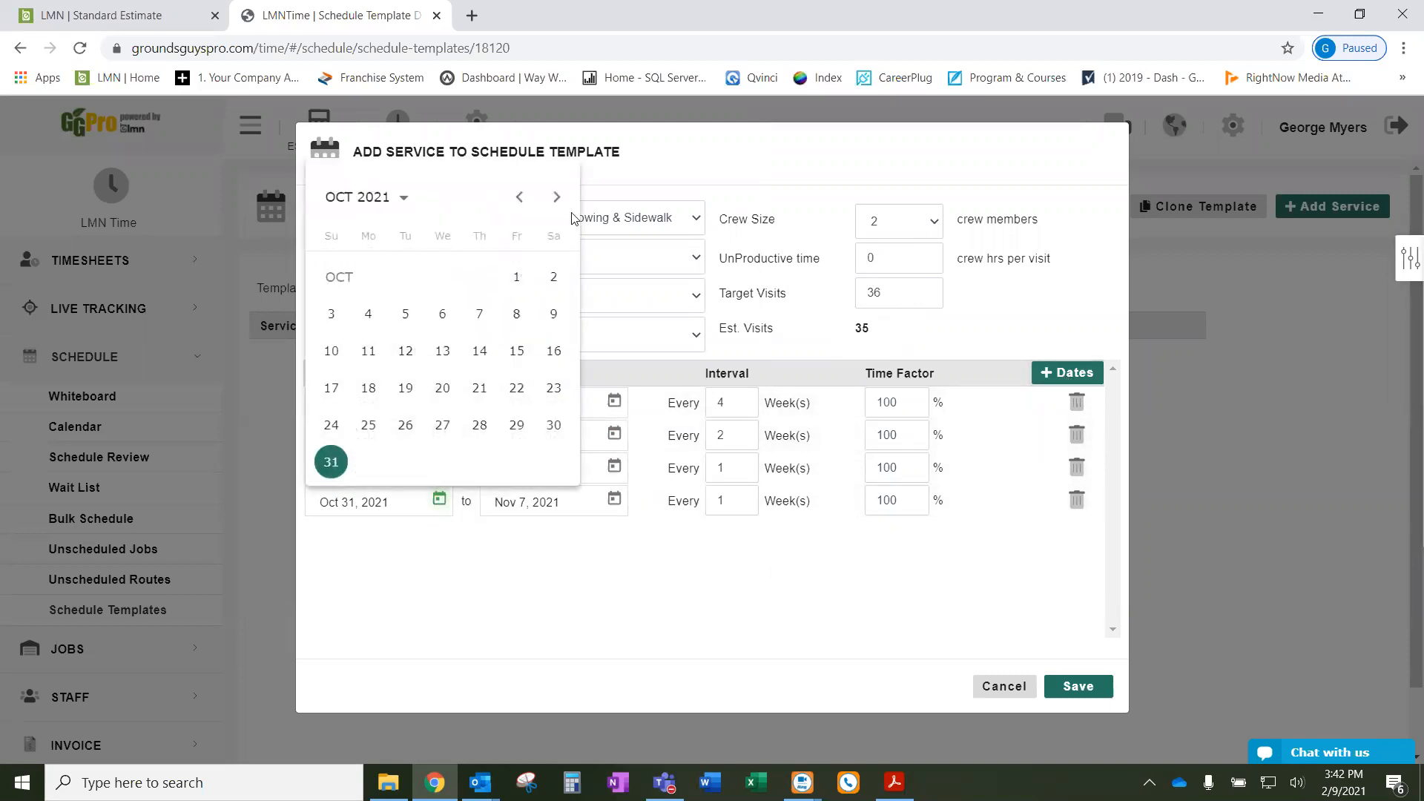
pyautogui.click(556, 196)
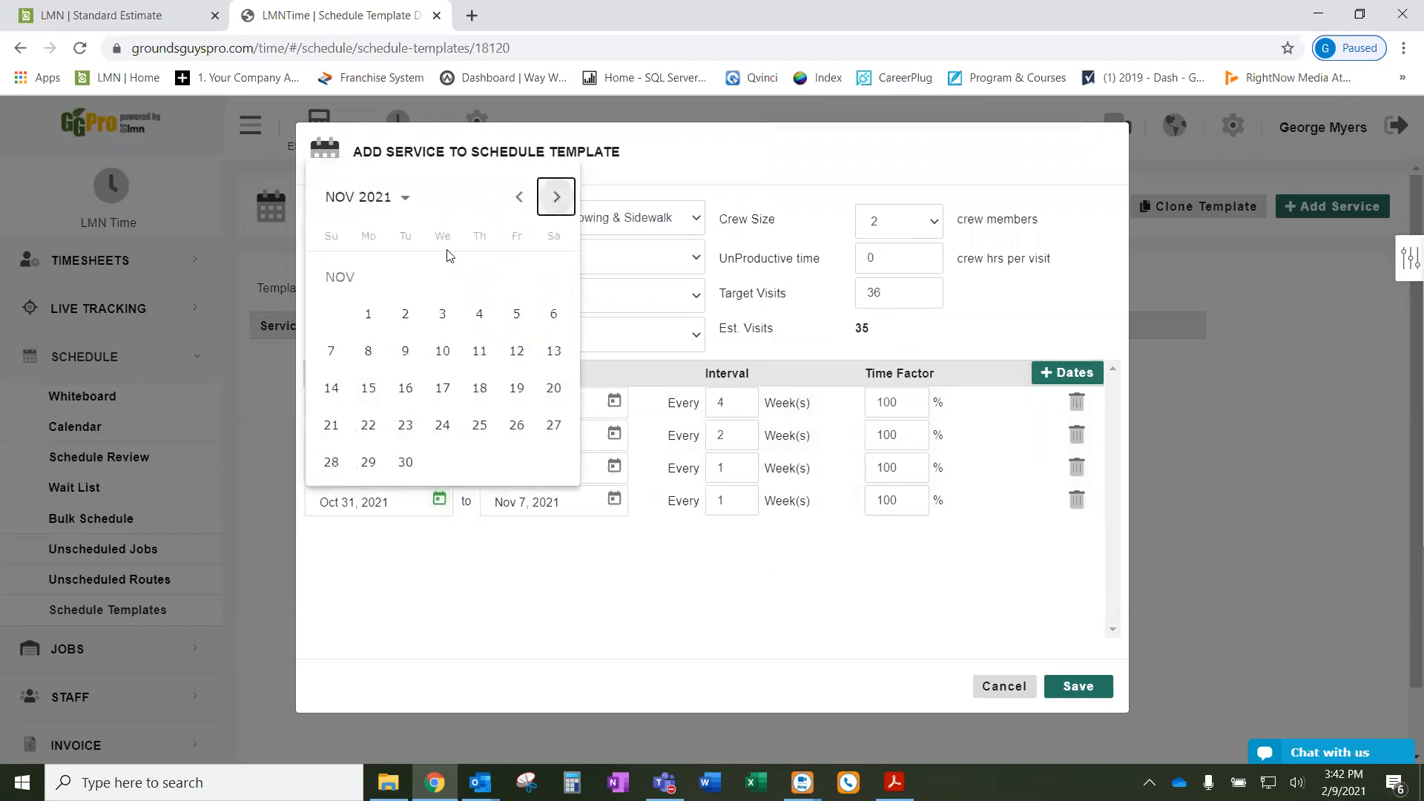
pyautogui.click(368, 316)
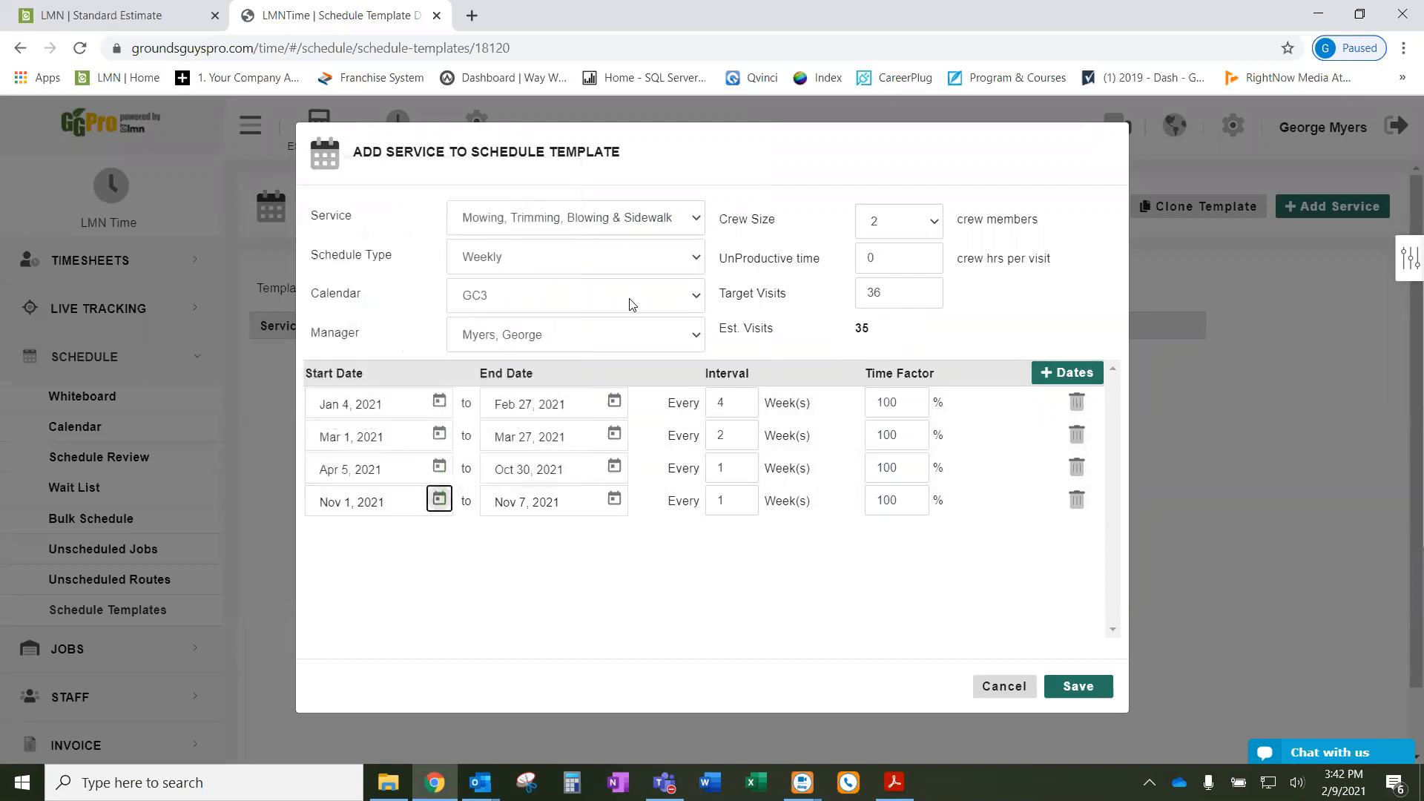
pyautogui.click(614, 507)
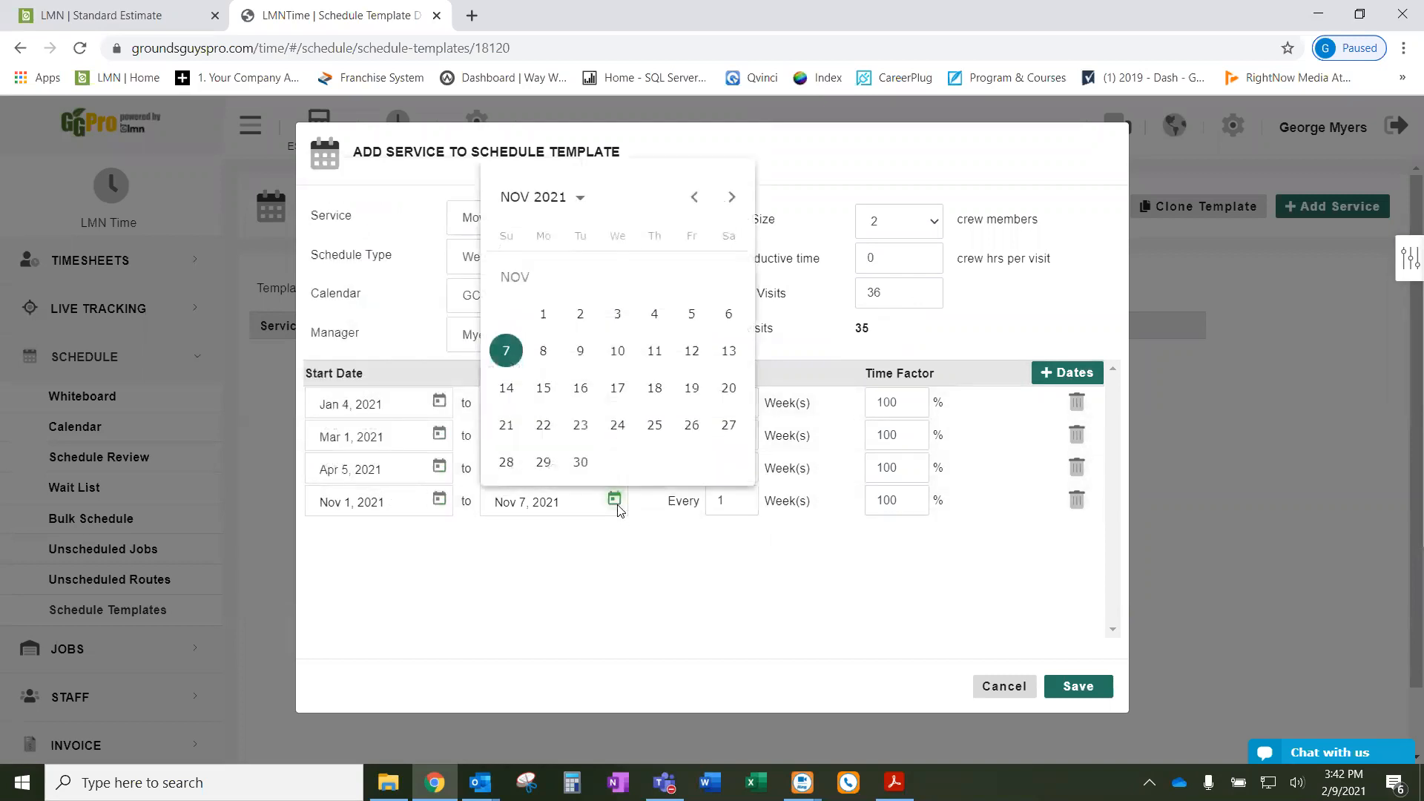
pyautogui.click(733, 198)
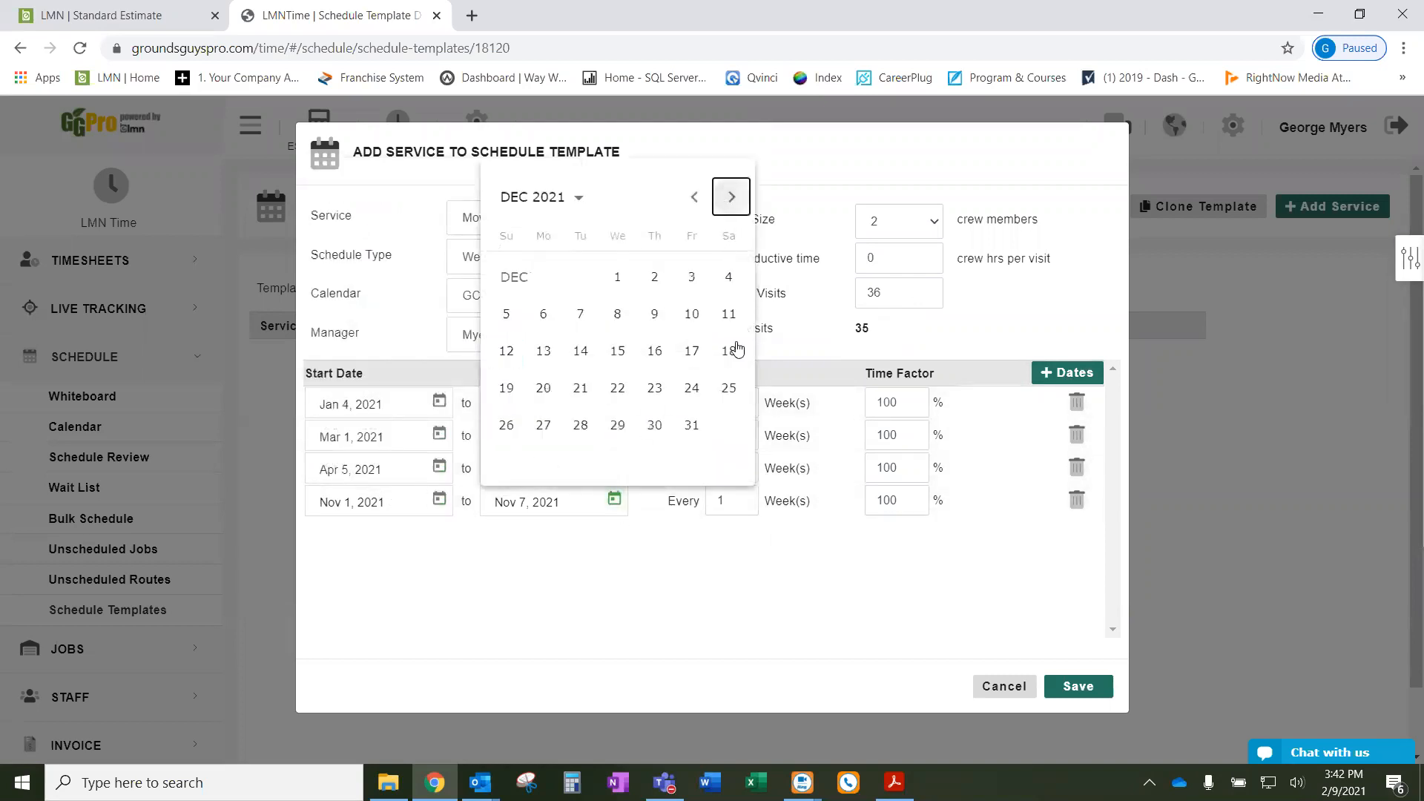
pyautogui.click(729, 389)
pyautogui.doubleClick(716, 502)
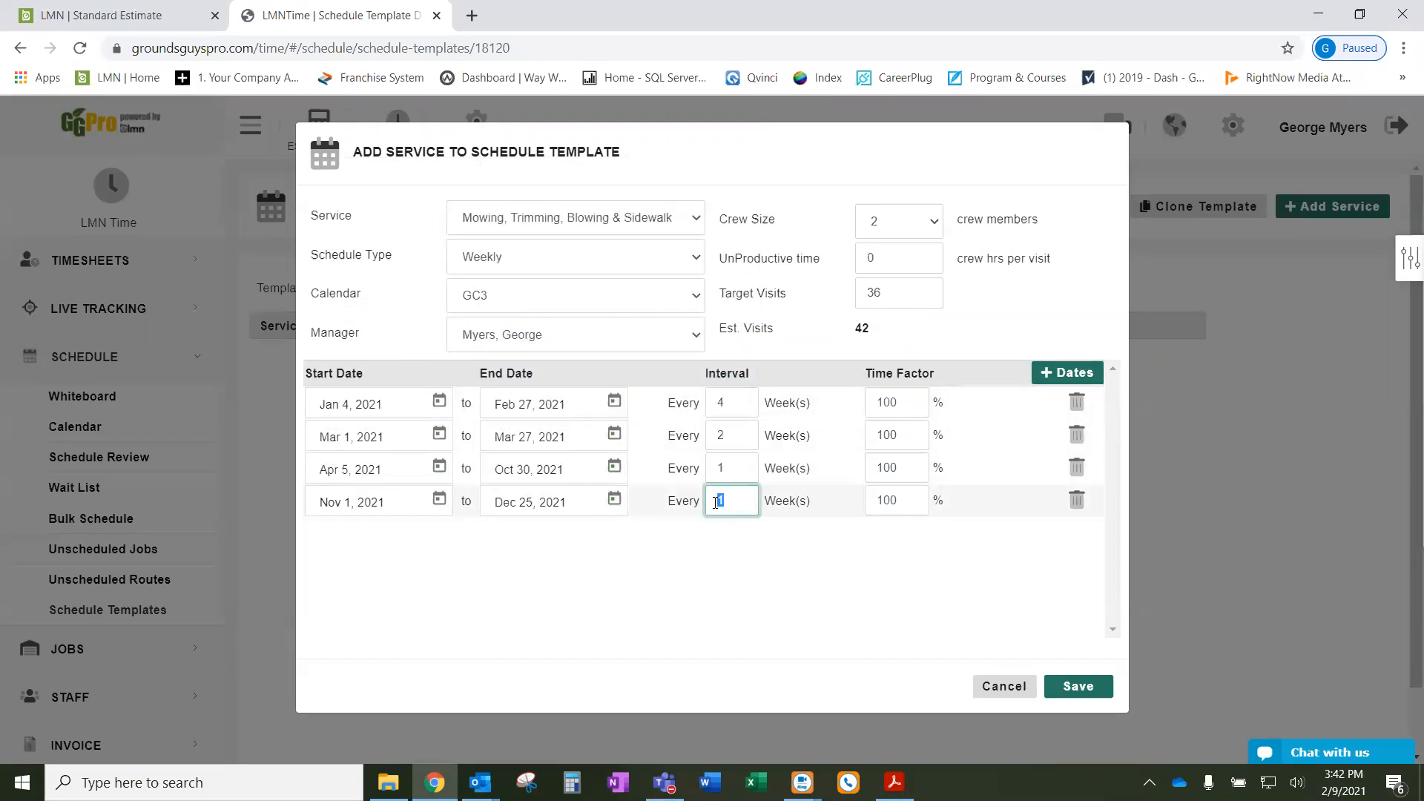
pyautogui.write('4')
pyautogui.click(819, 588)
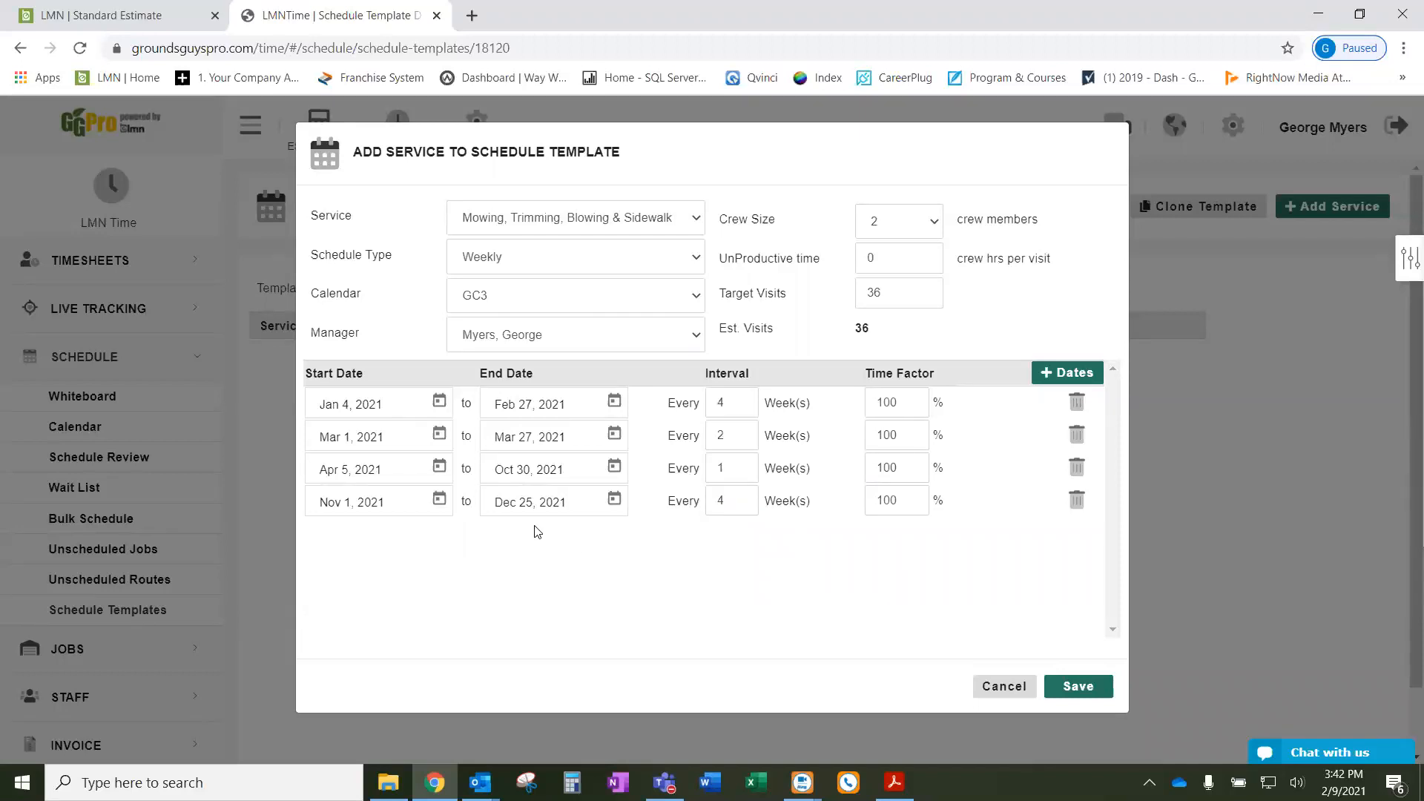
pyautogui.moveTo(876, 329); pyautogui.dragTo(844, 333)
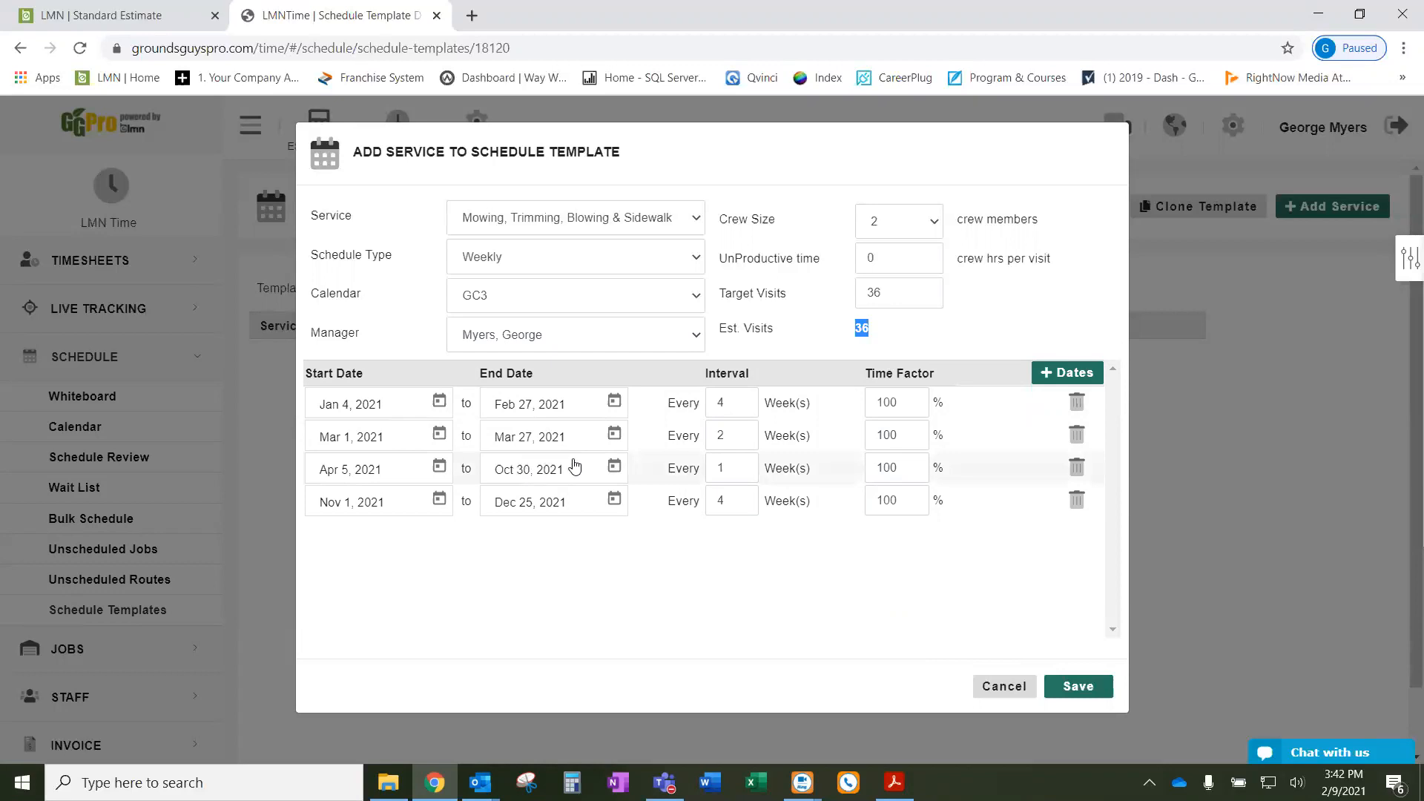
pyautogui.doubleClick(720, 467)
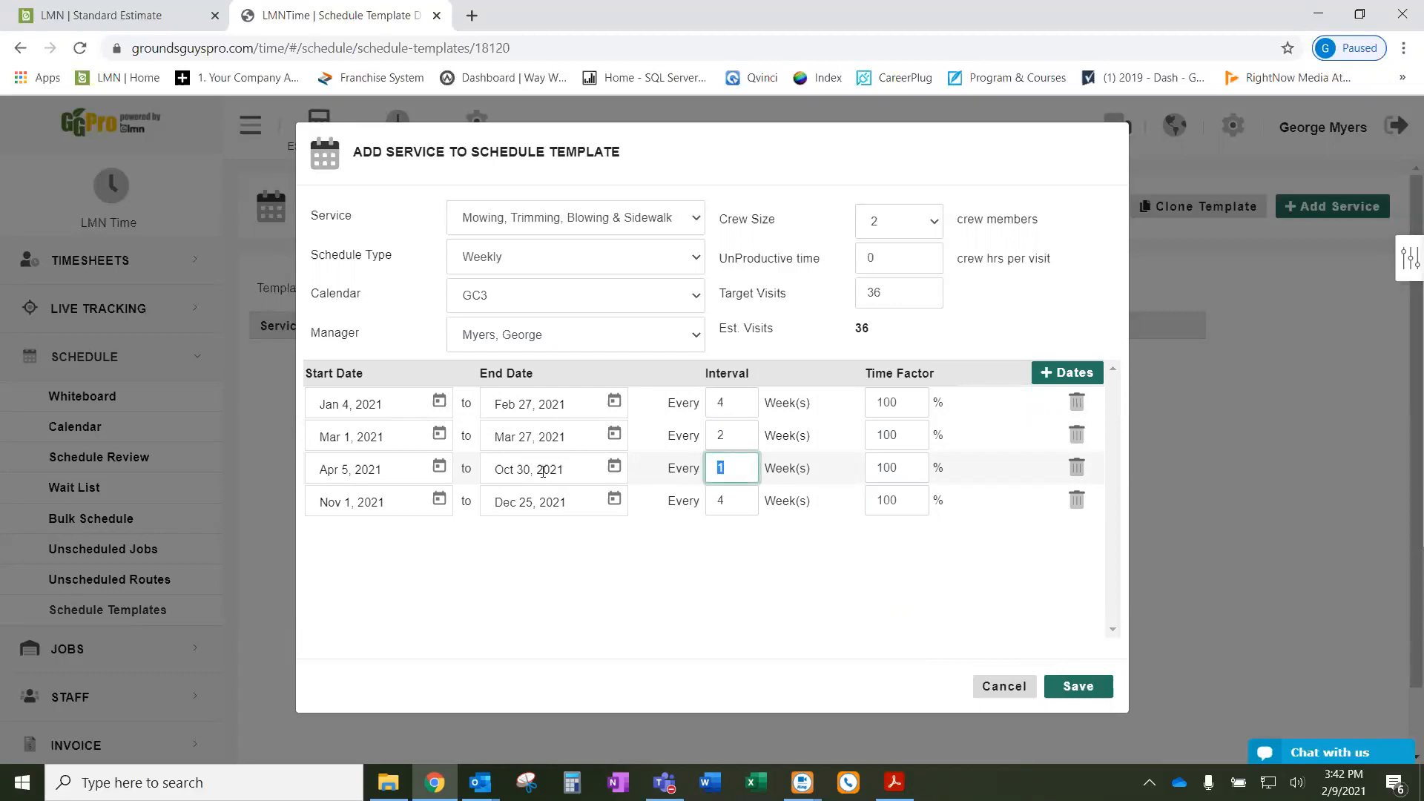
pyautogui.click(614, 468)
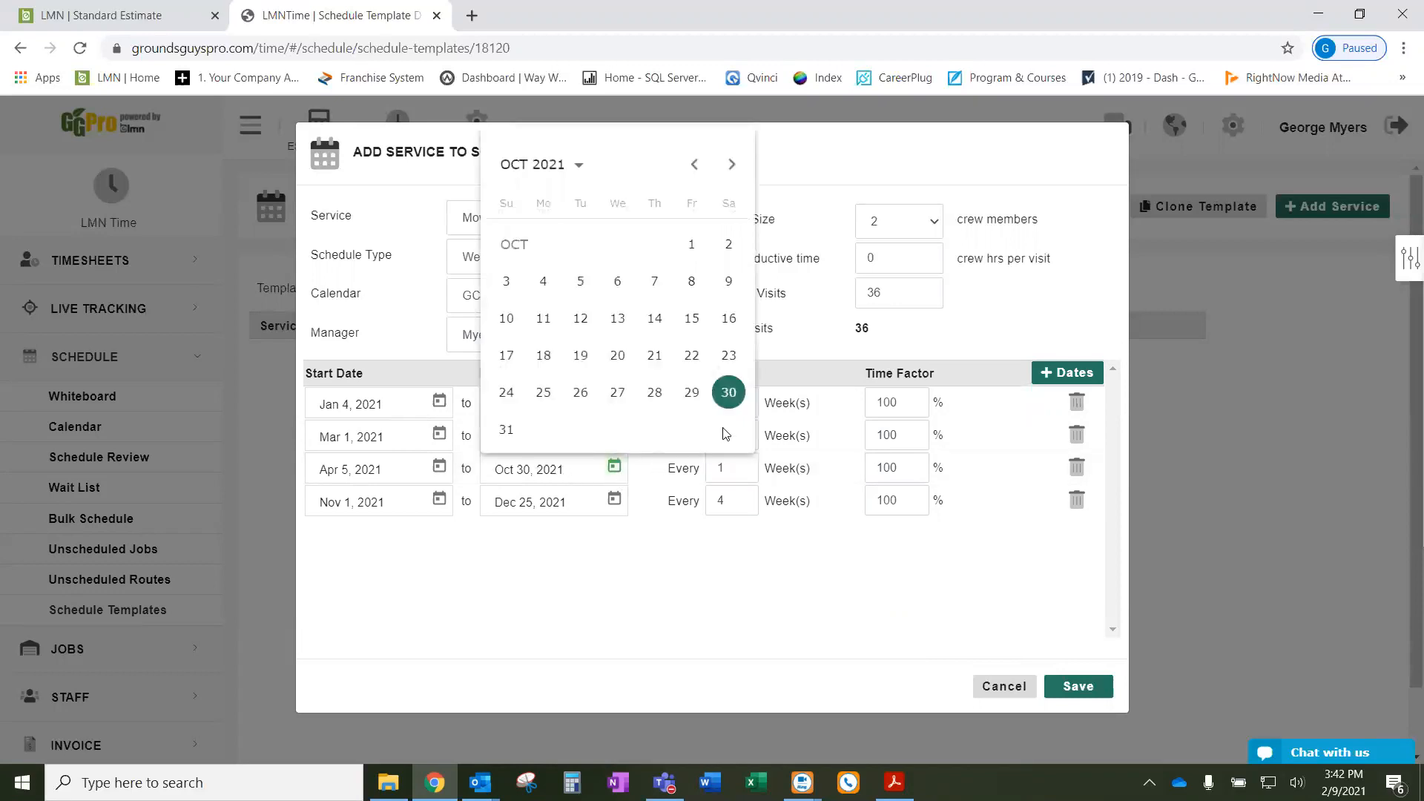
pyautogui.click(726, 358)
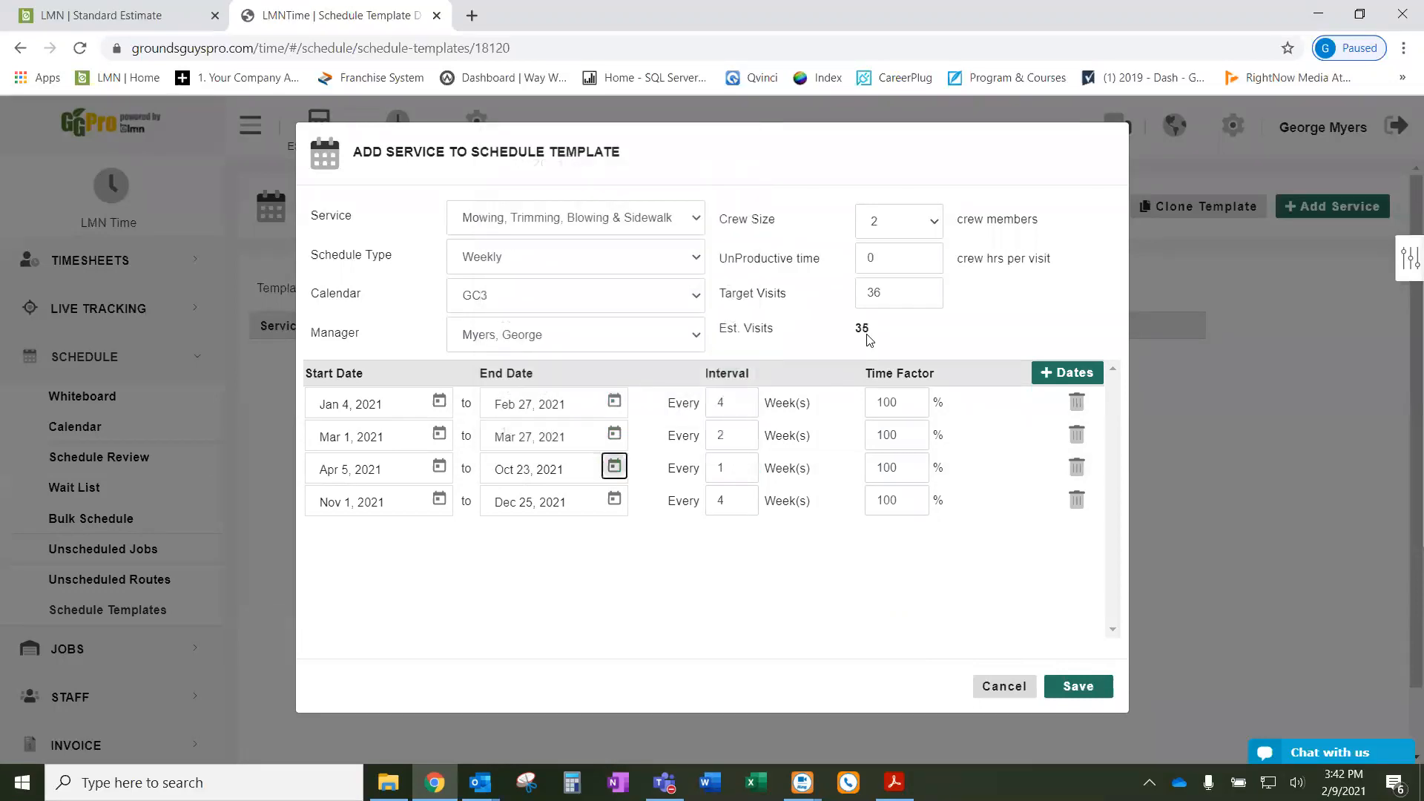
pyautogui.moveTo(877, 337); pyautogui.dragTo(852, 335)
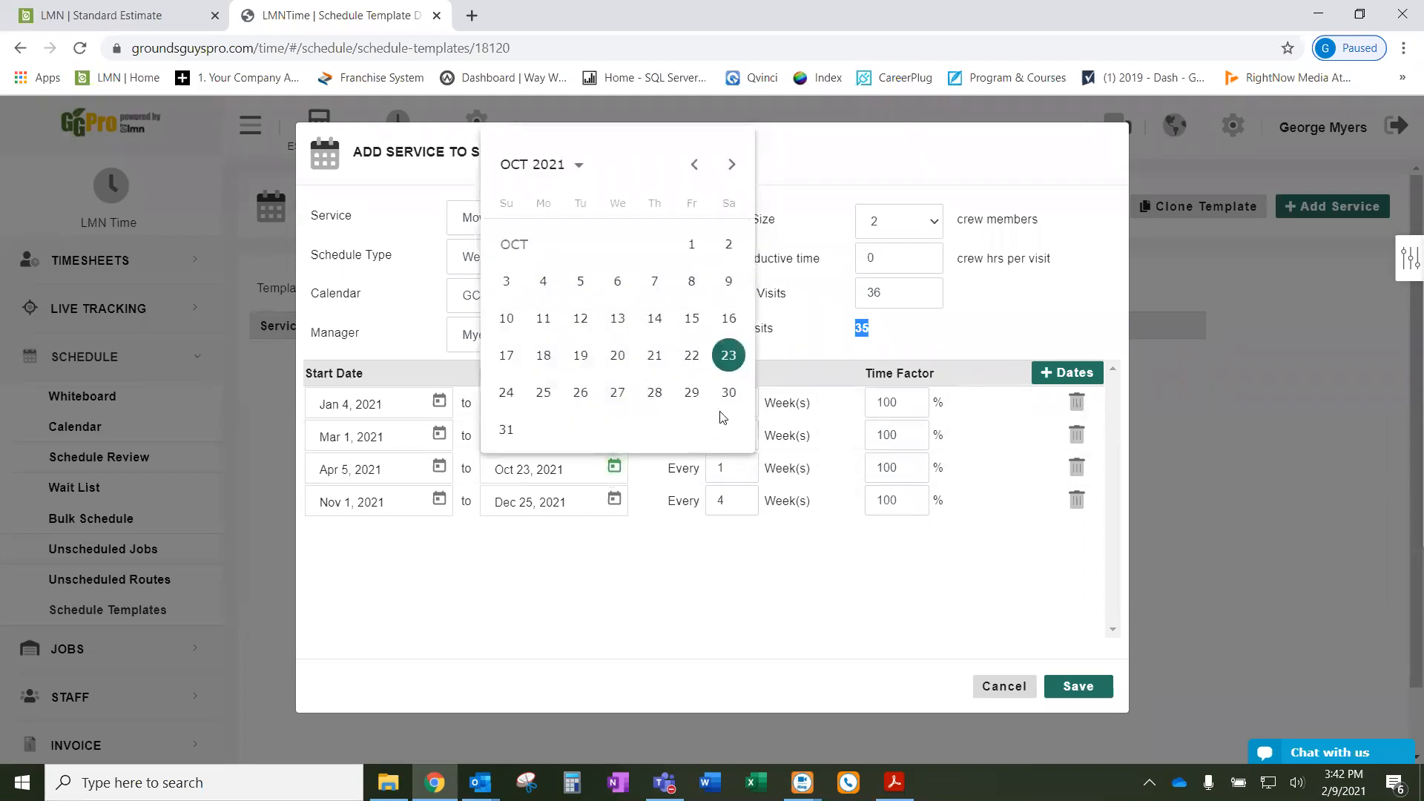
pyautogui.click(729, 397)
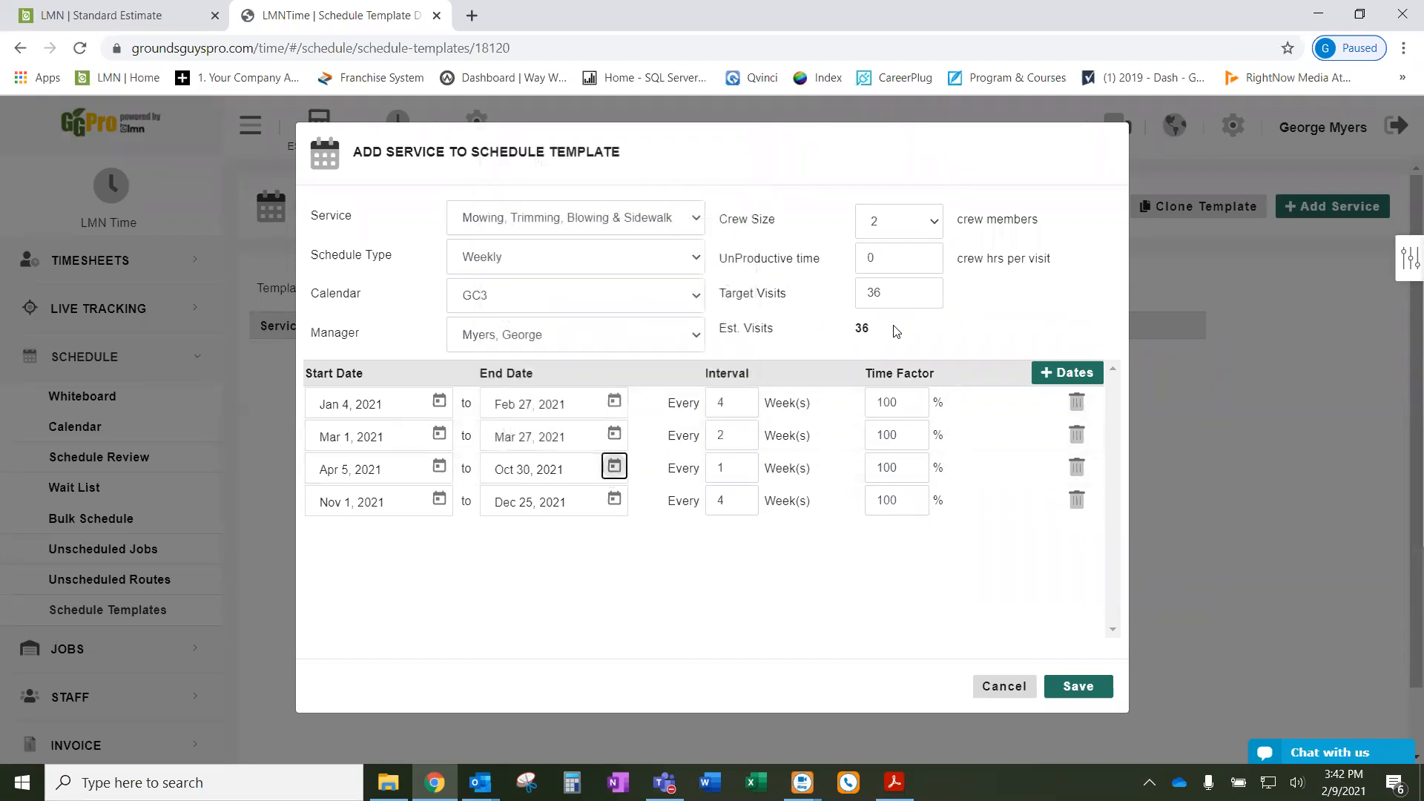
pyautogui.click(999, 618)
# - Save the weekly mowing and sidewalk edging service (Jan 4–Dec 25, 2021) into the GC3 2021 template
pyautogui.click(1079, 687)
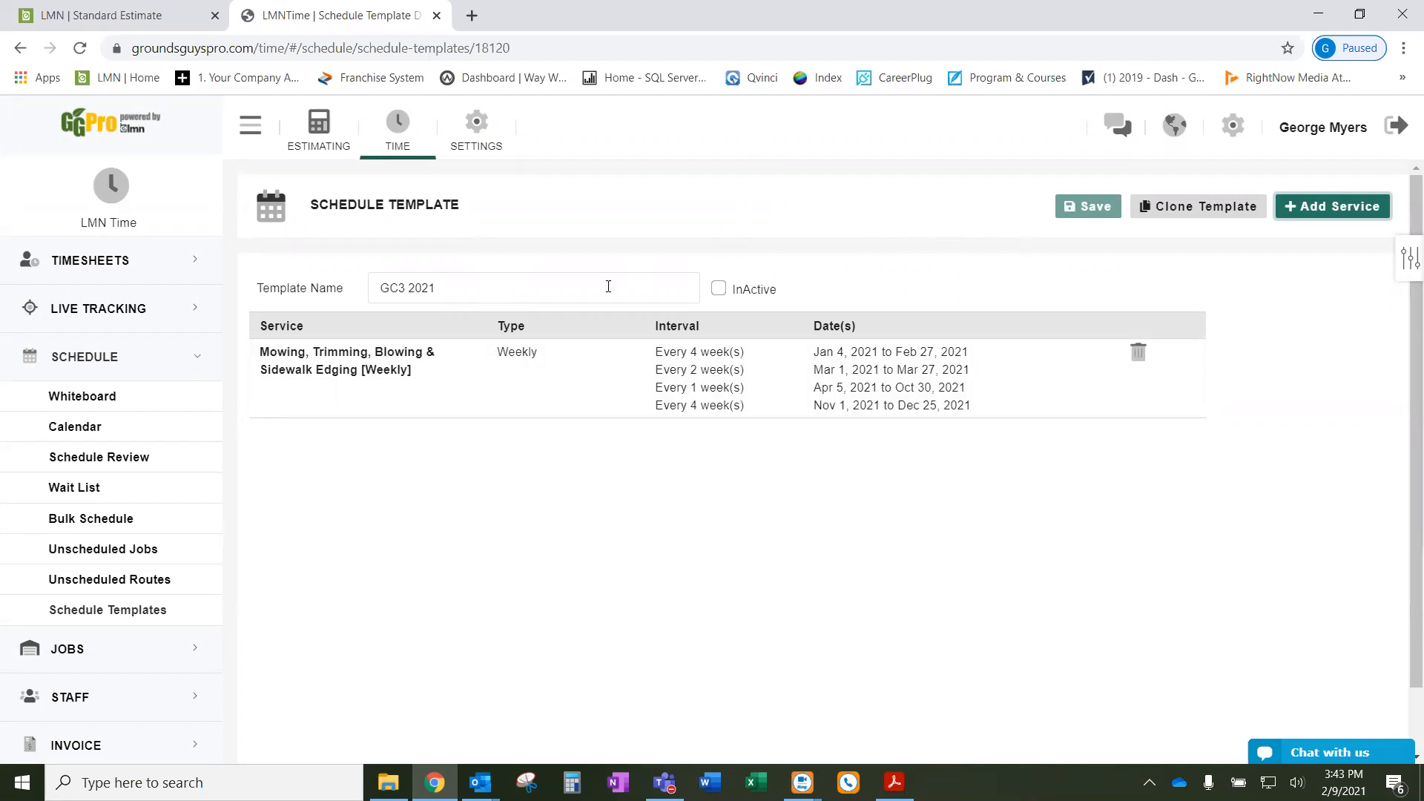
pyautogui.scroll(-2, 417, 524)
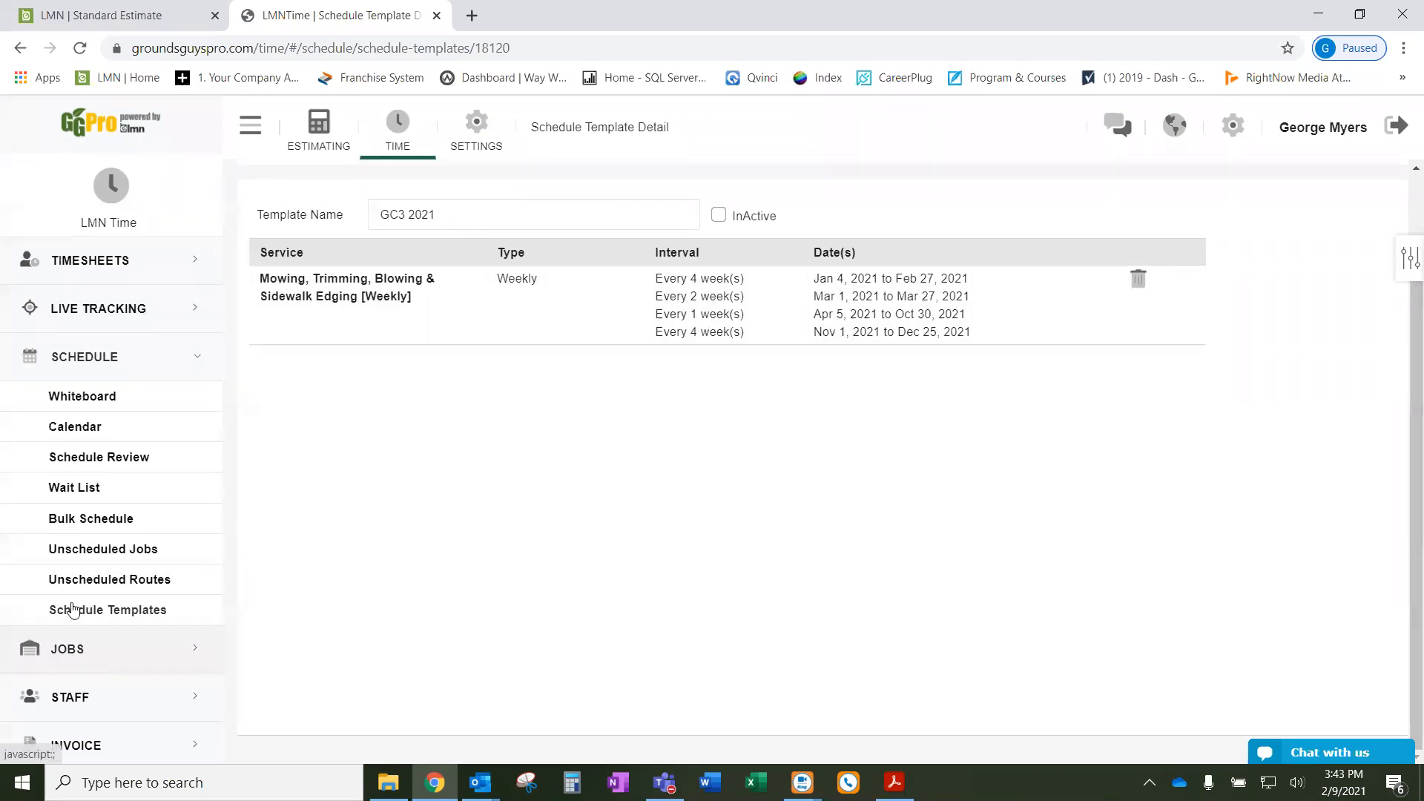
# - Open the residential L&L Maint job's details from the Jobs section's Job List
pyautogui.click(89, 649)
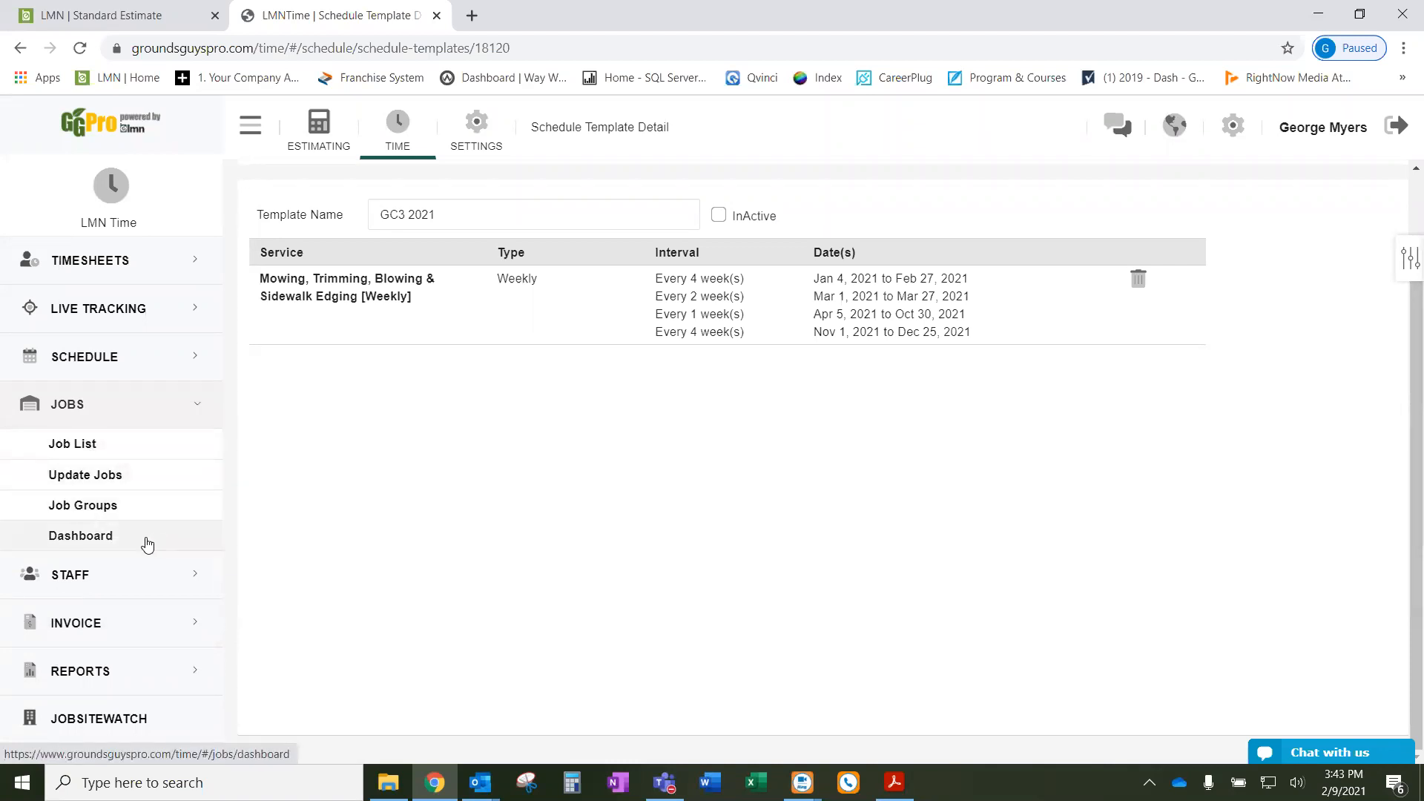
pyautogui.click(147, 451)
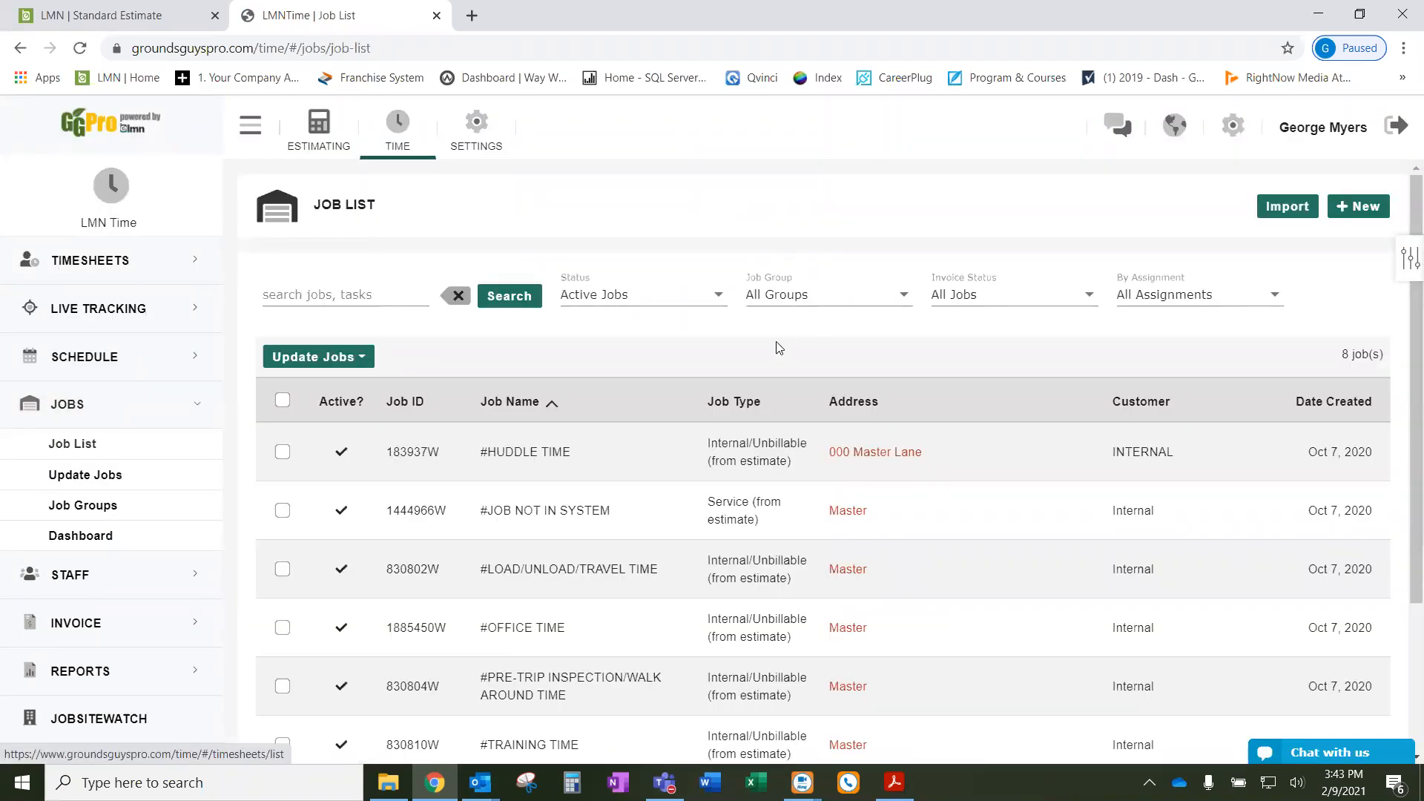
pyautogui.scroll(-3, 783, 391)
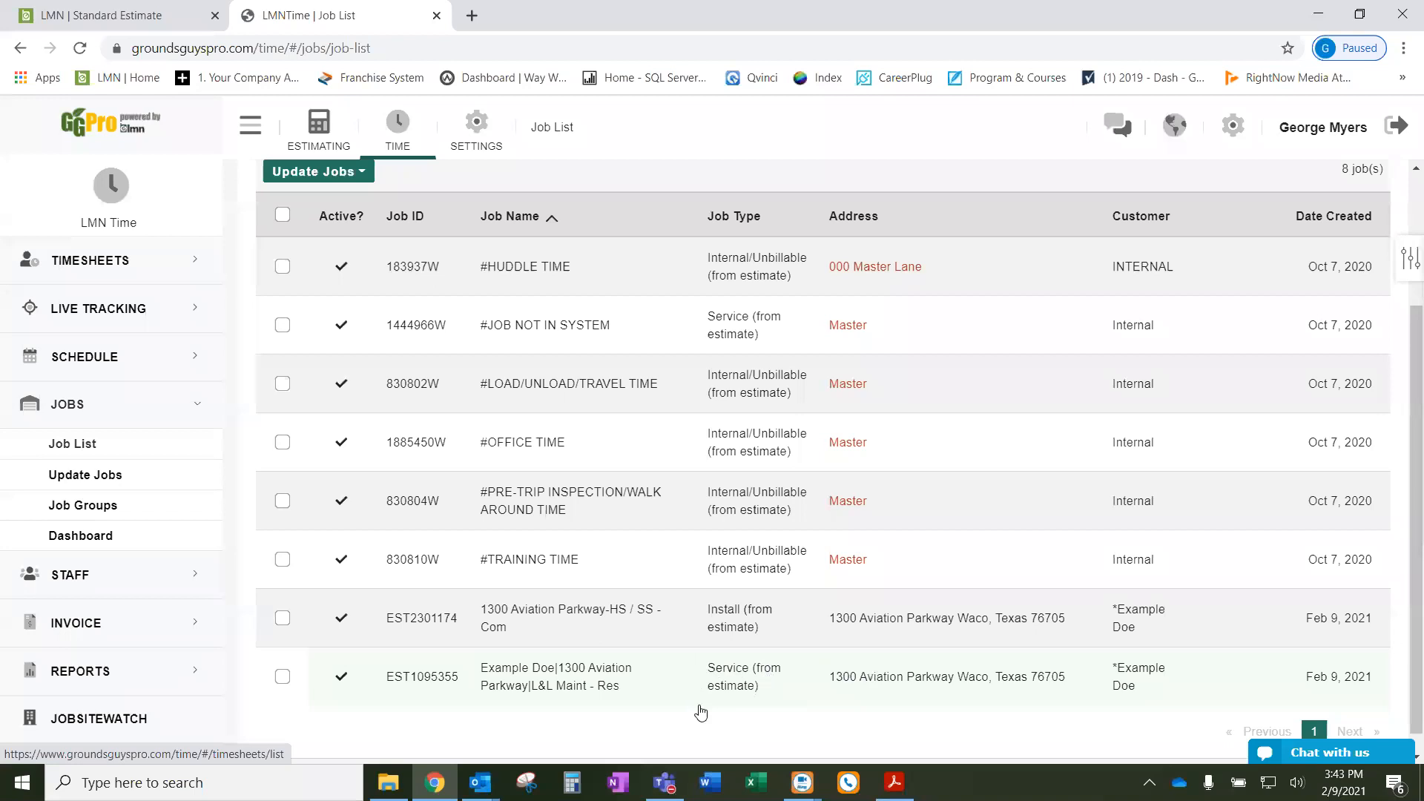
pyautogui.click(734, 682)
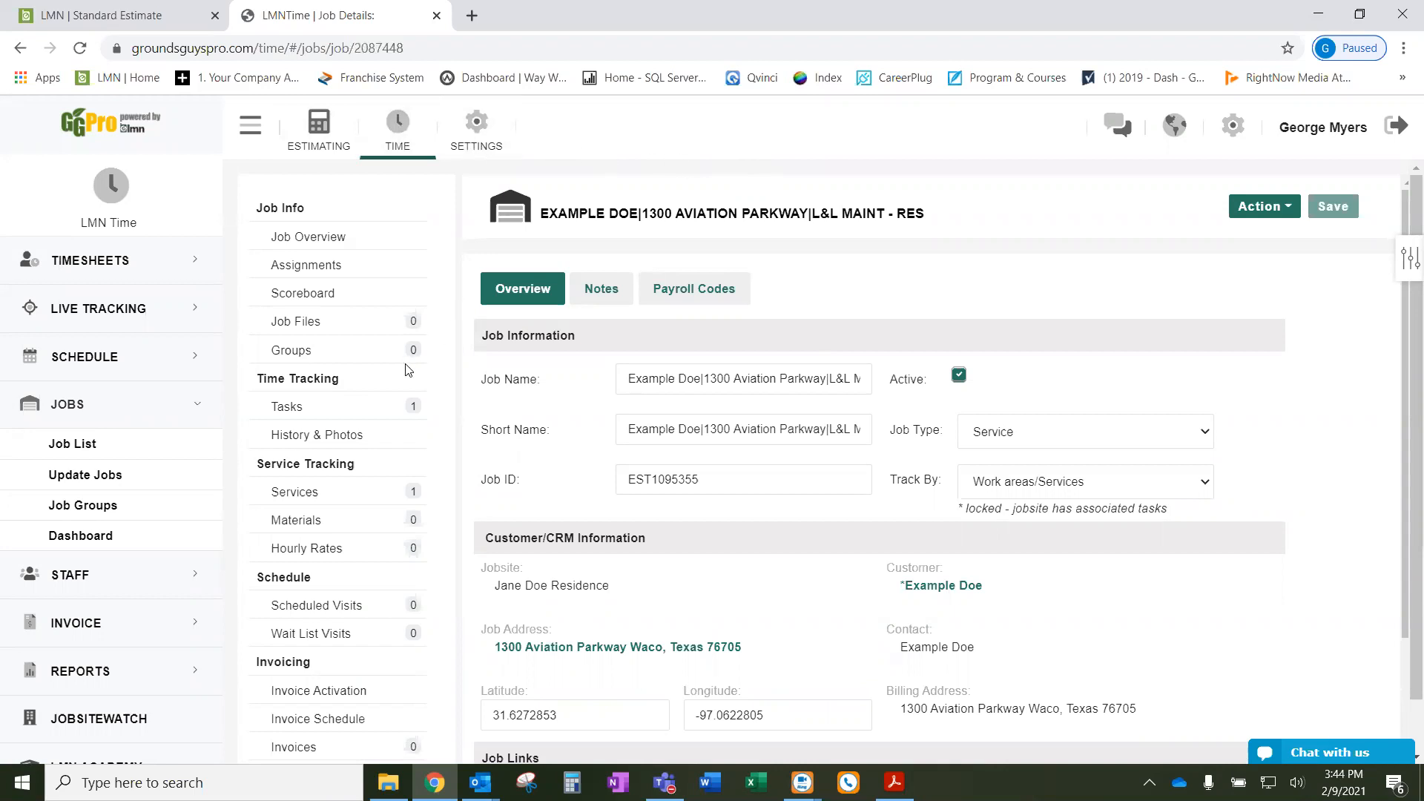
# - Go to the job's Scheduled Visits and start adding it to the schedule
pyautogui.scroll(-1, 404, 368)
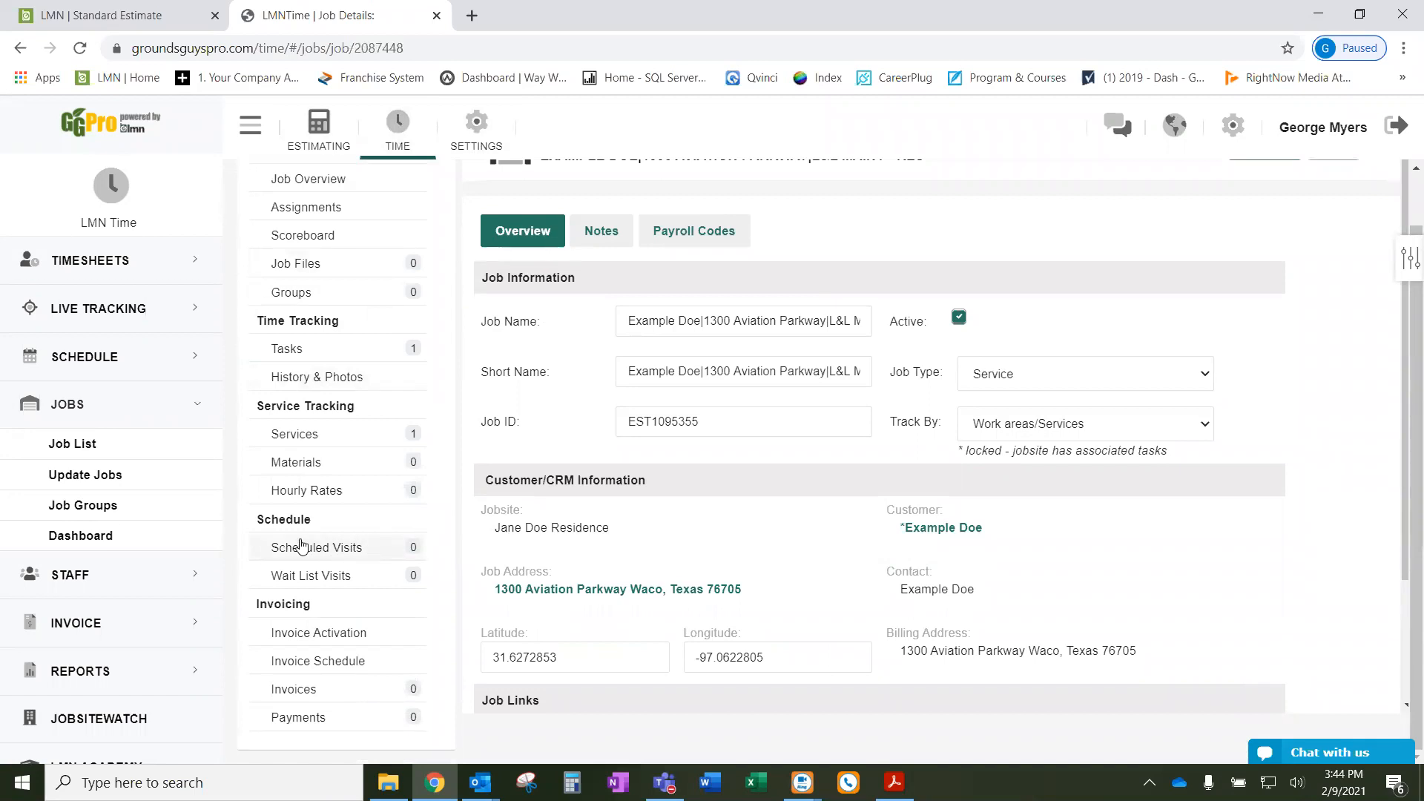
pyautogui.click(384, 552)
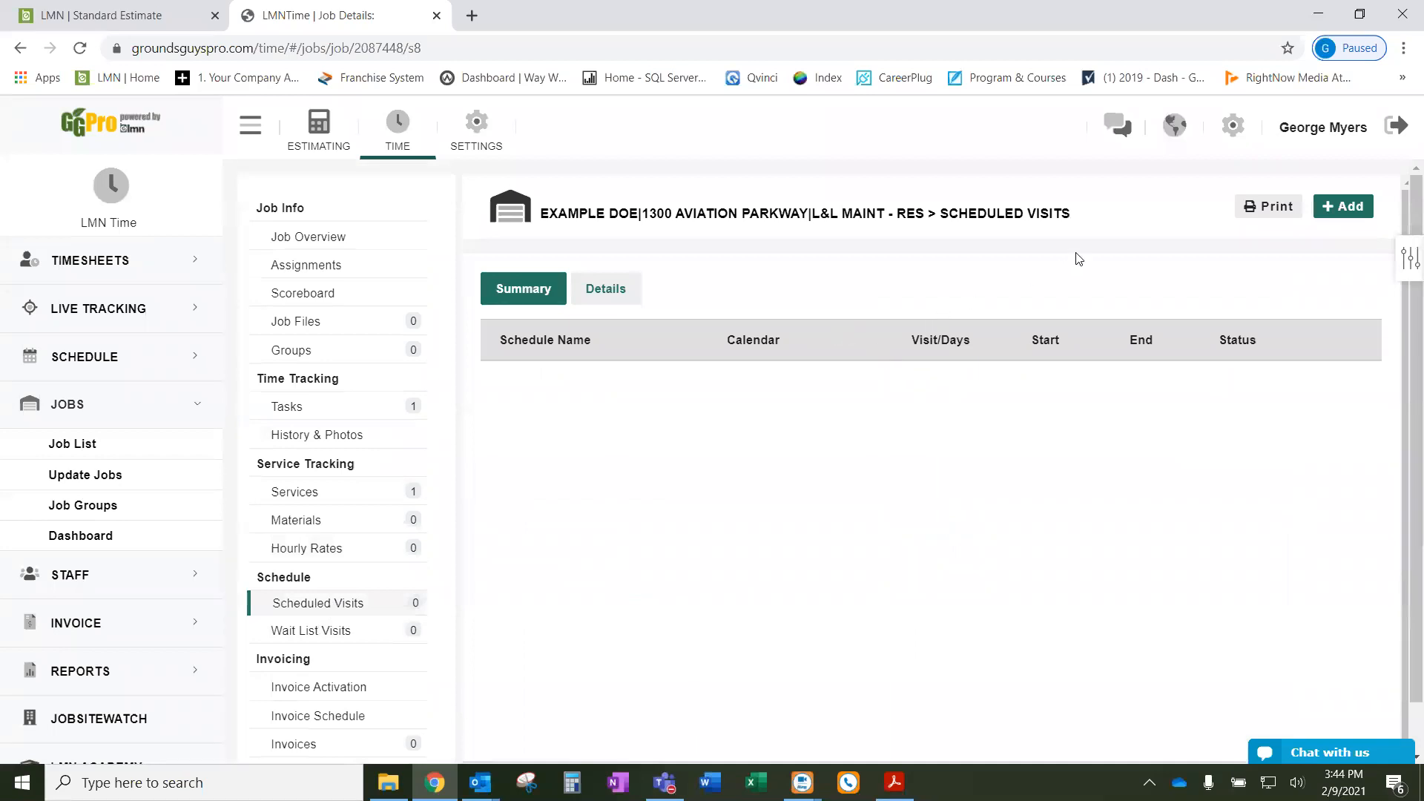
pyautogui.click(1345, 211)
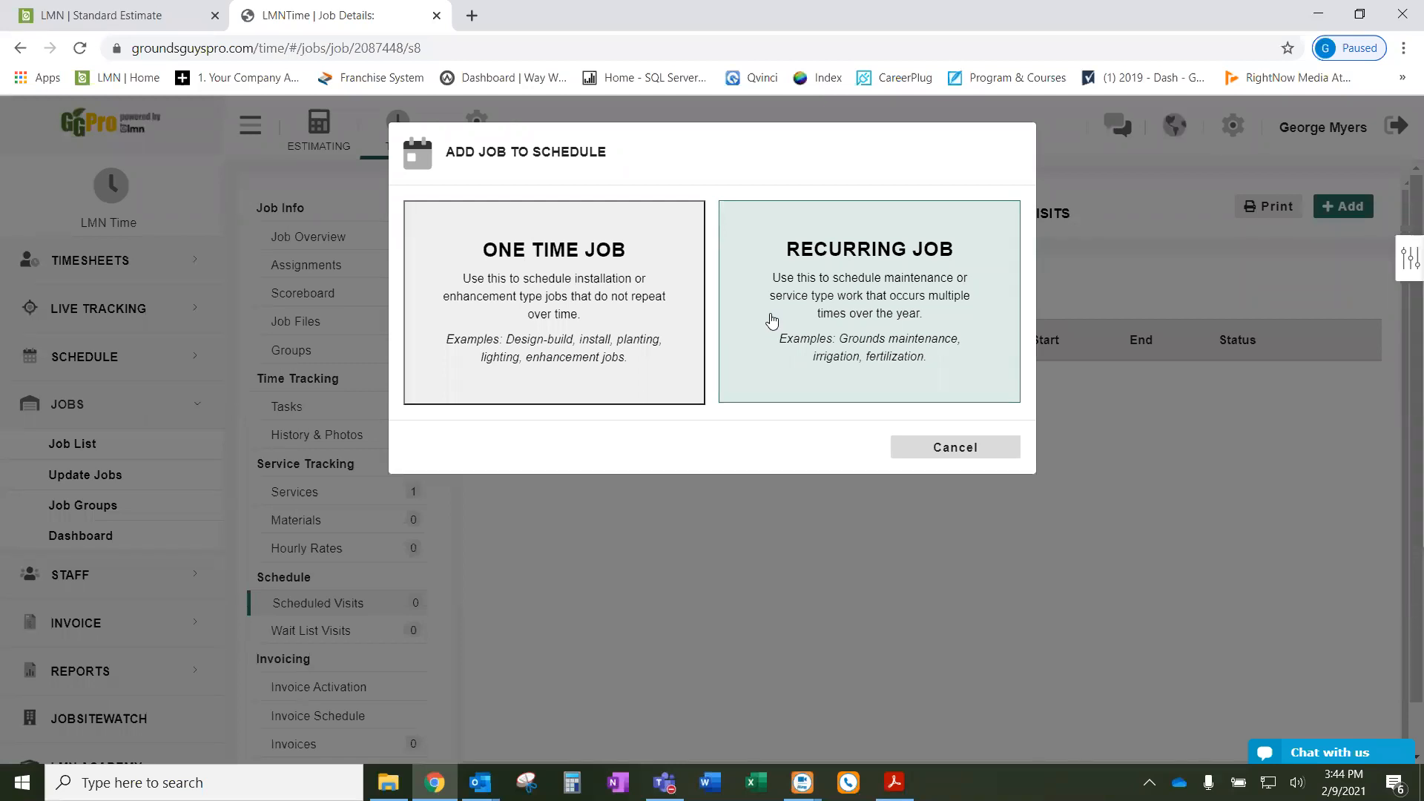
# - Schedule the job as a Recurring Job and check its work order number and description fields
pyautogui.click(838, 252)
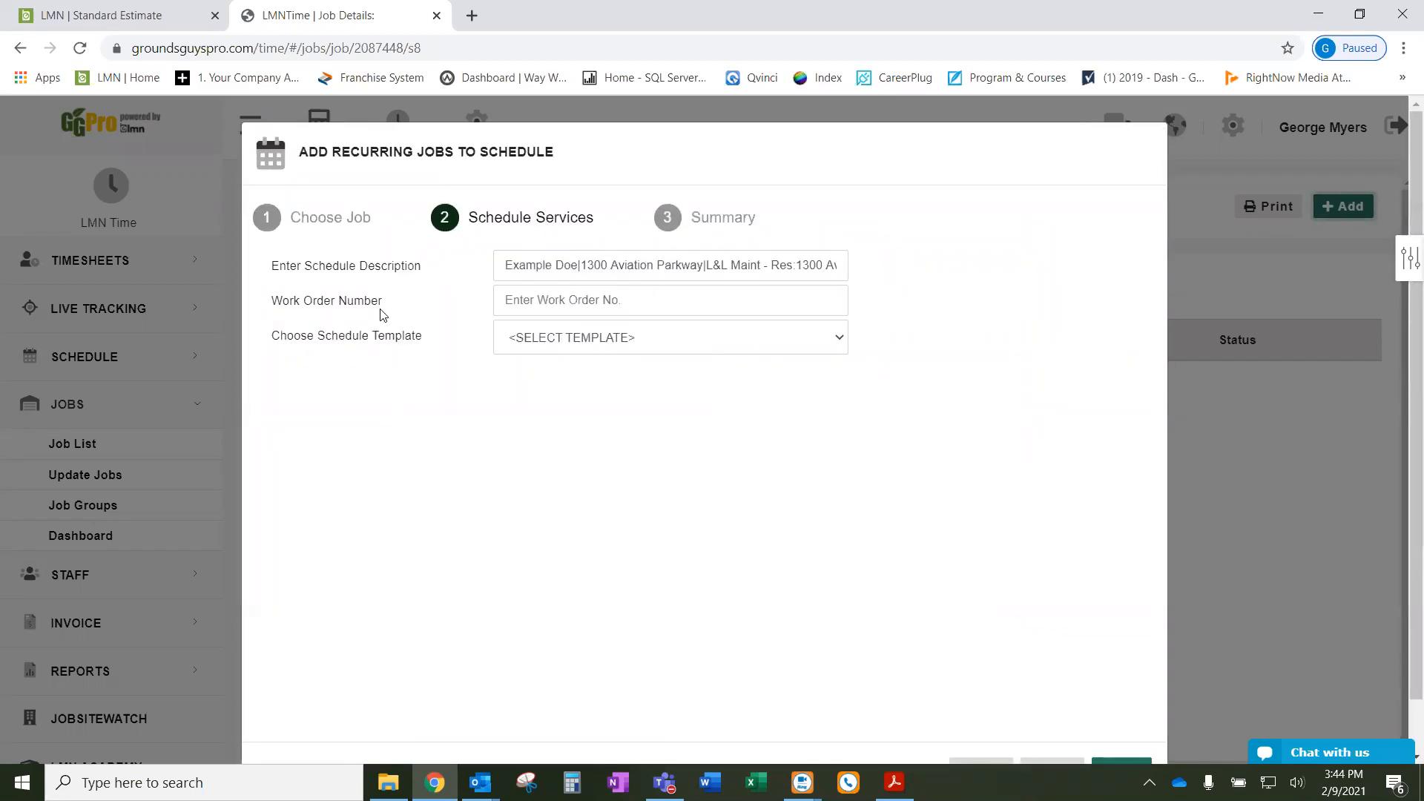
pyautogui.moveTo(400, 306); pyautogui.dragTo(259, 307)
pyautogui.click(453, 310)
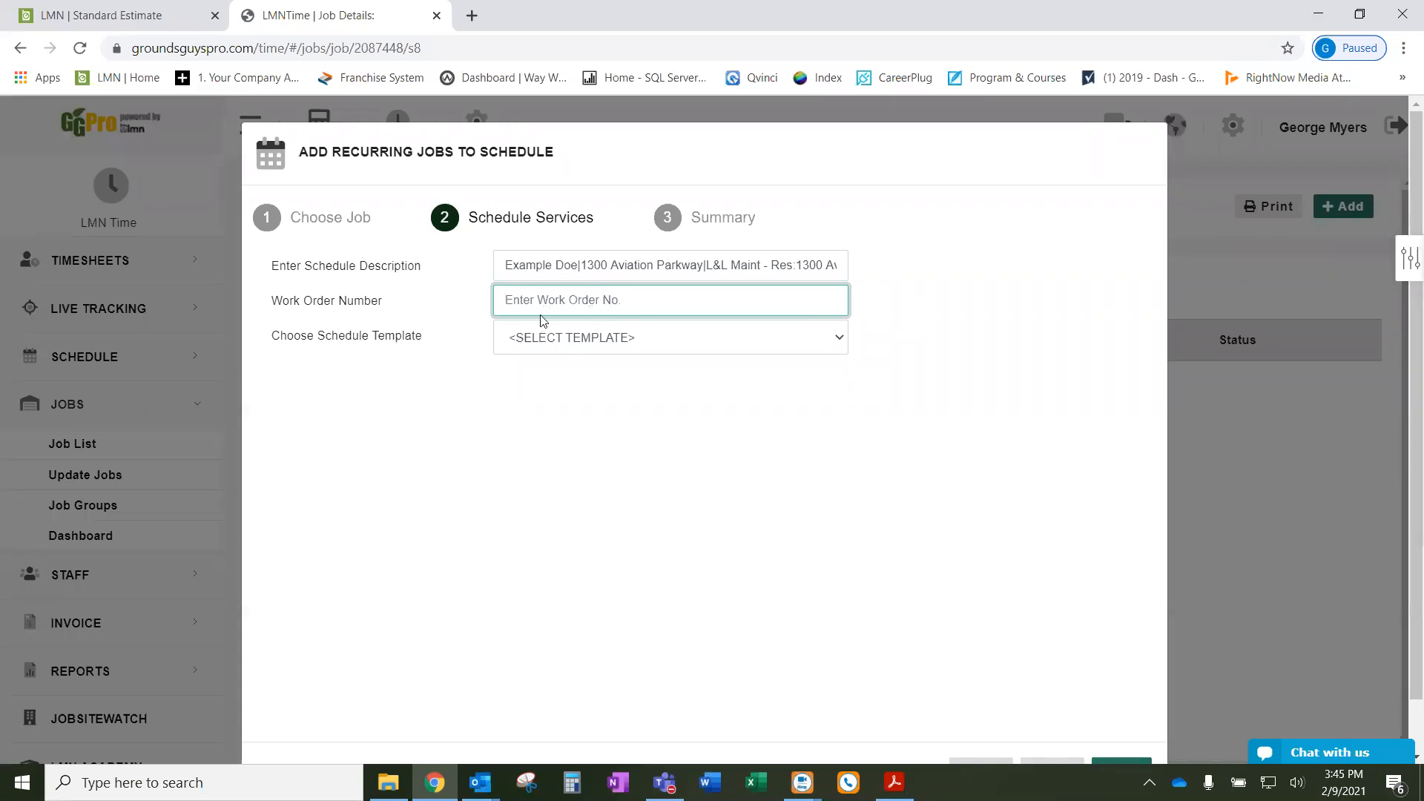
pyautogui.moveTo(429, 337); pyautogui.dragTo(269, 338)
pyautogui.click(276, 339)
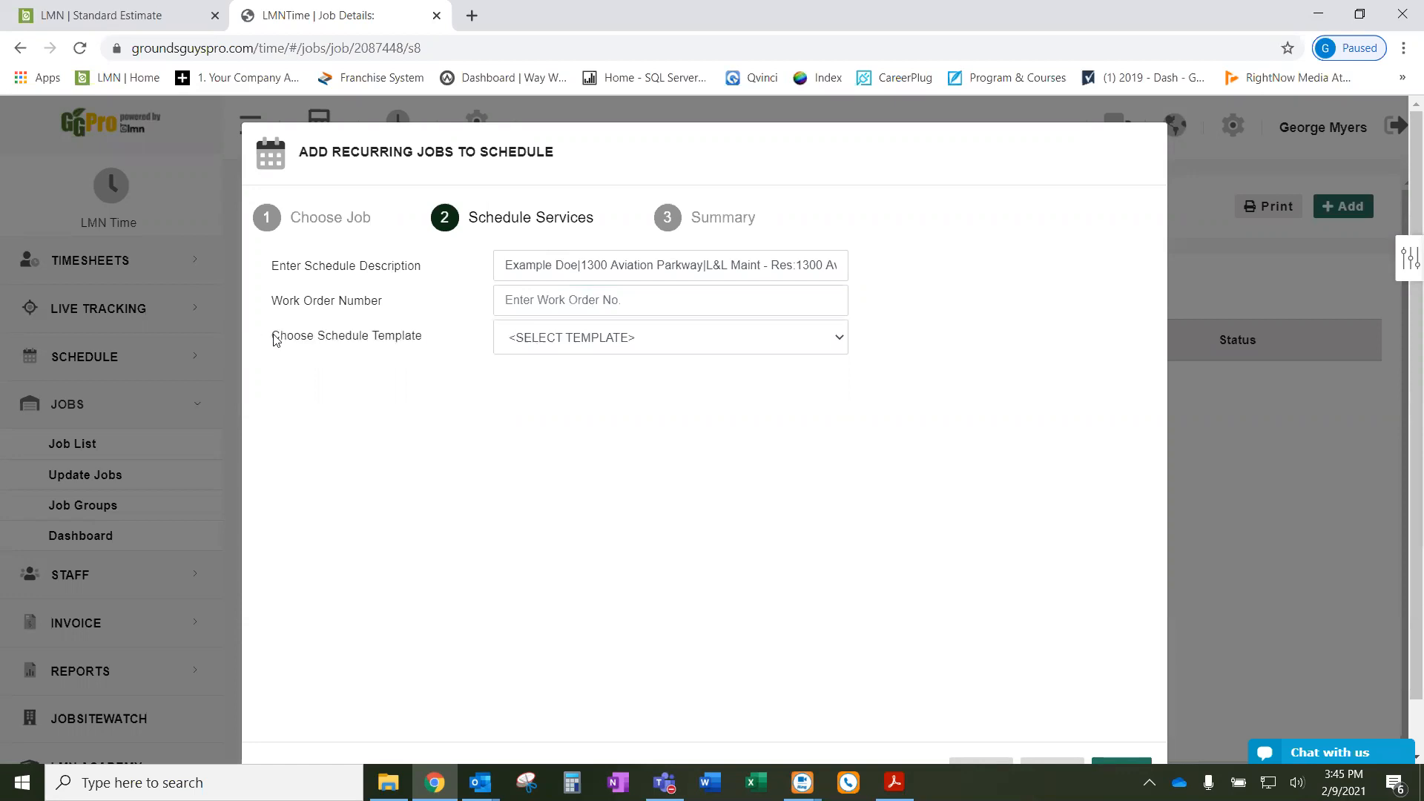
pyautogui.click(569, 341)
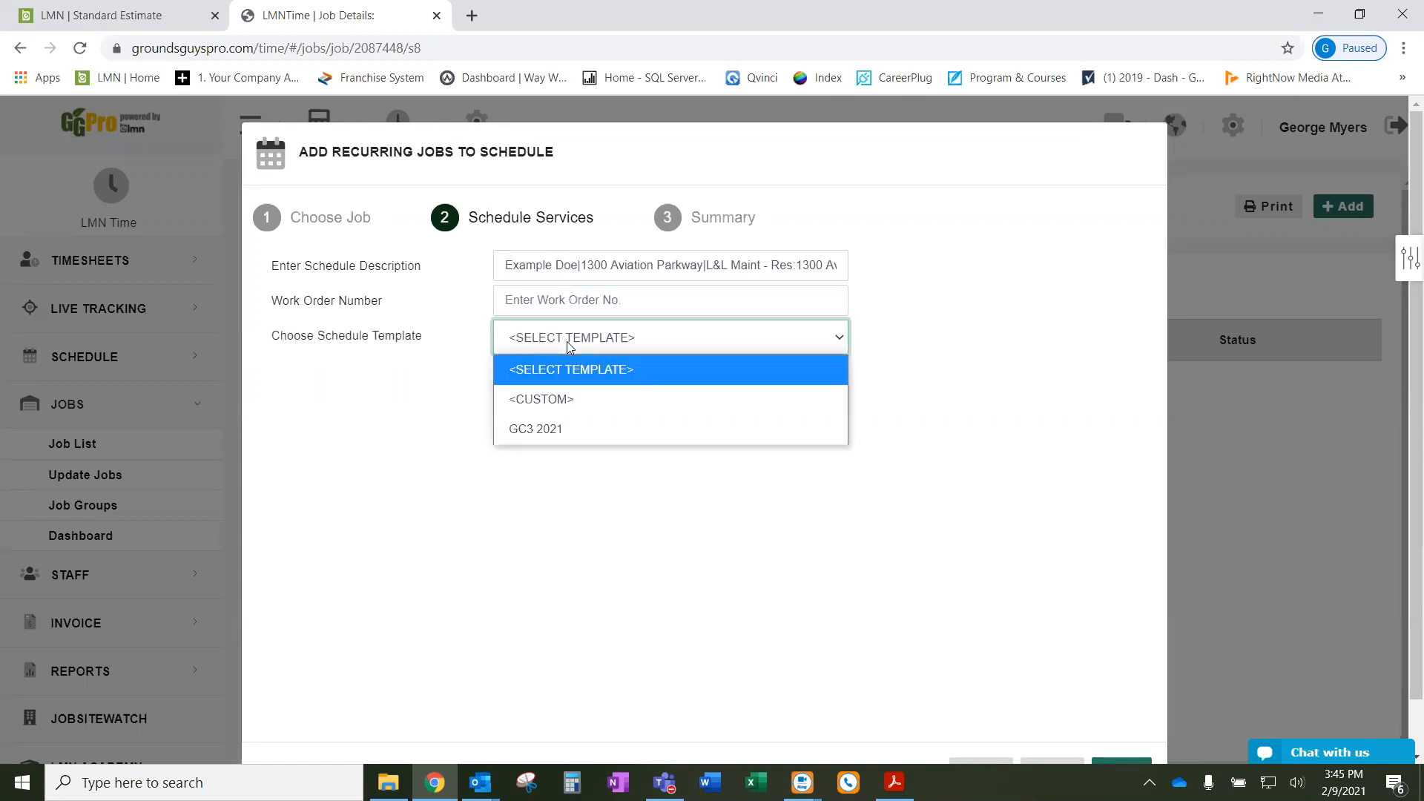
# - Apply GC3 2021 and map mowing to its Mowing, Trimming, Blowing & Sidewalk Edging [Weekly] task
pyautogui.click(554, 428)
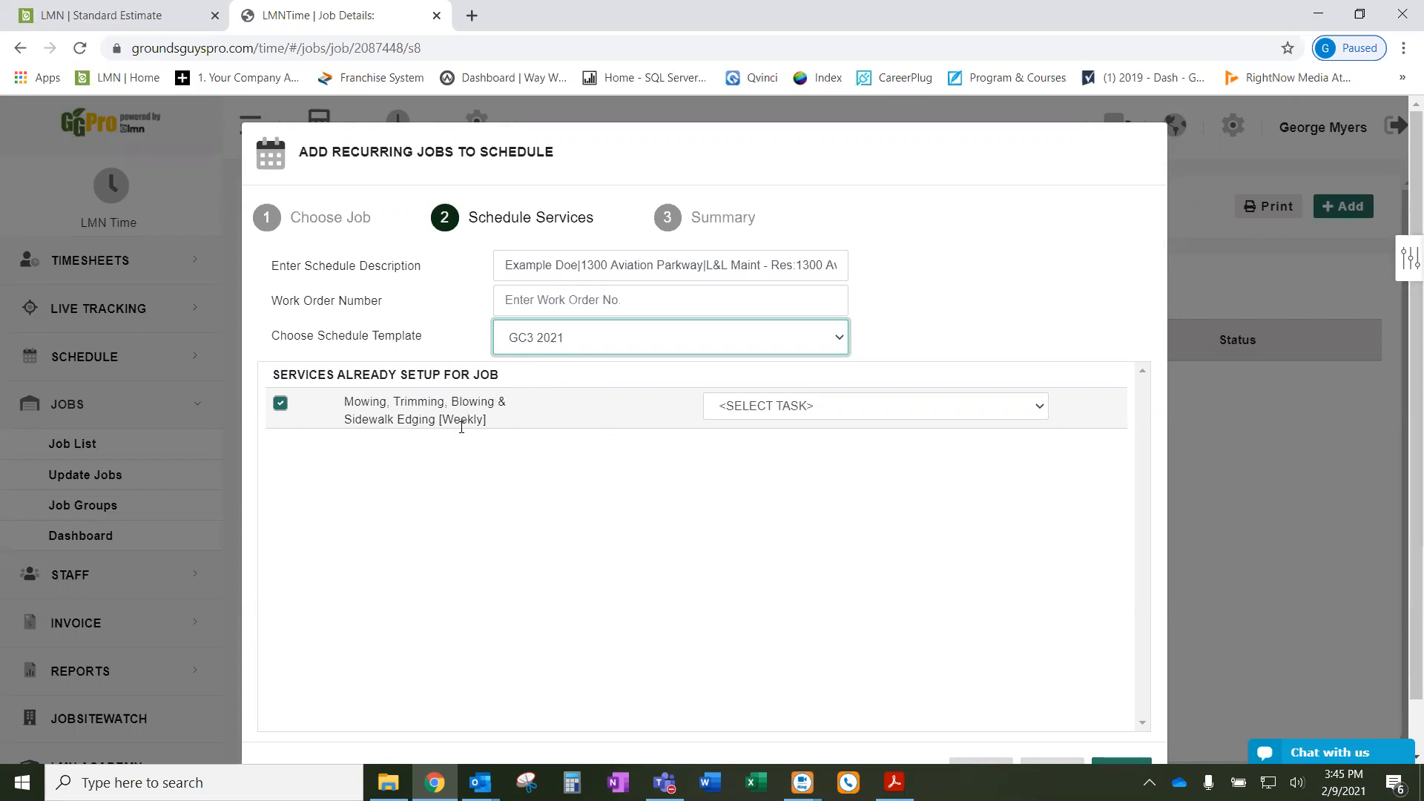
pyautogui.click(844, 410)
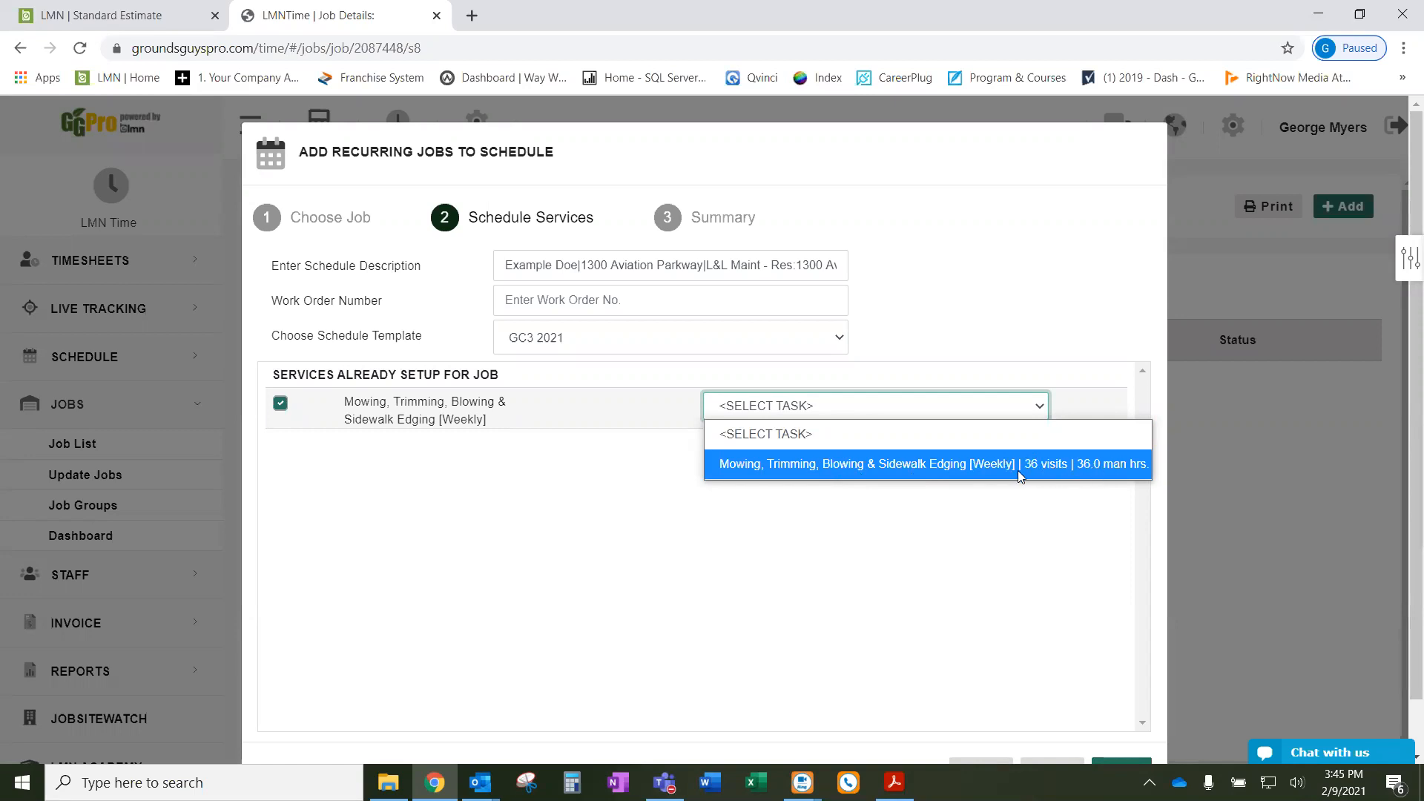
pyautogui.click(997, 464)
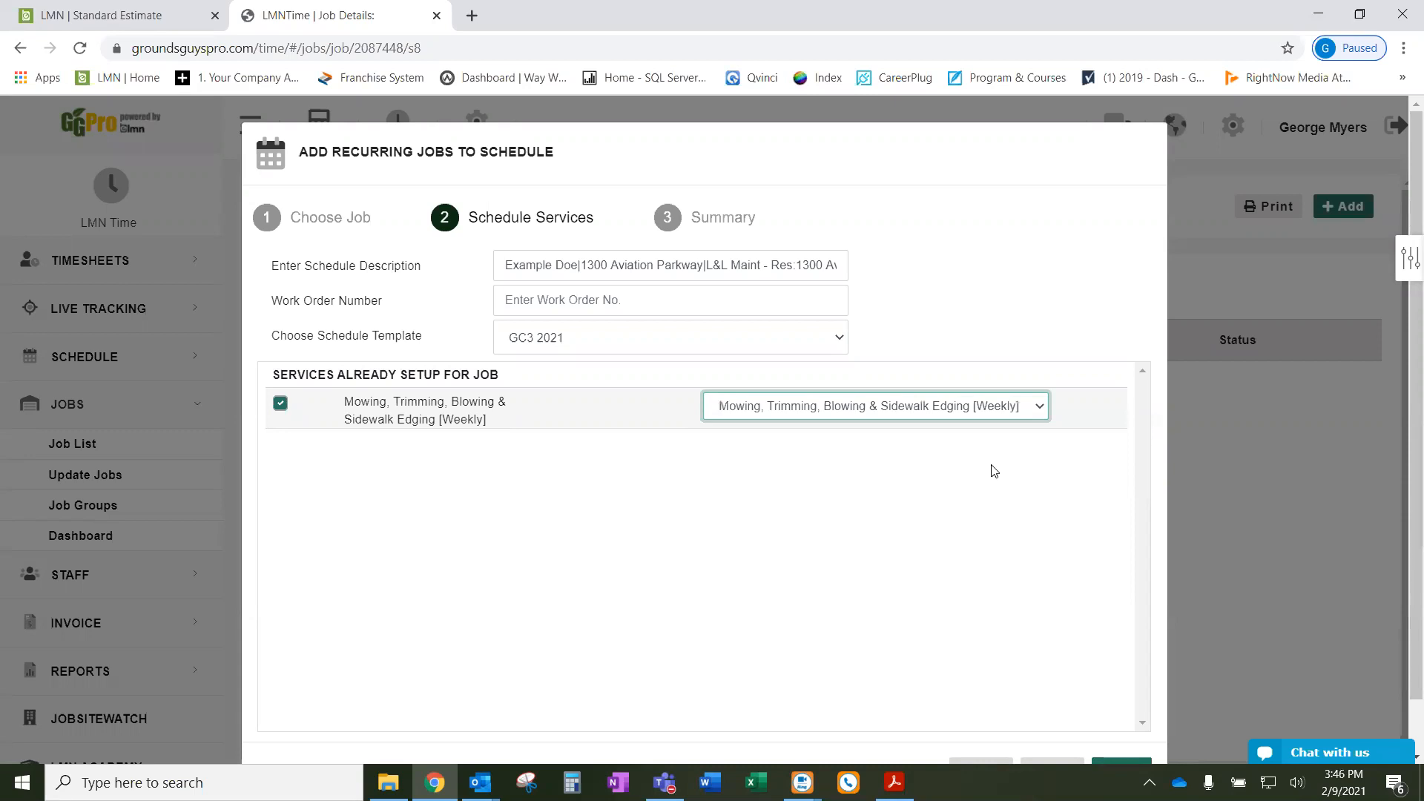
pyautogui.scroll(-1, 893, 499)
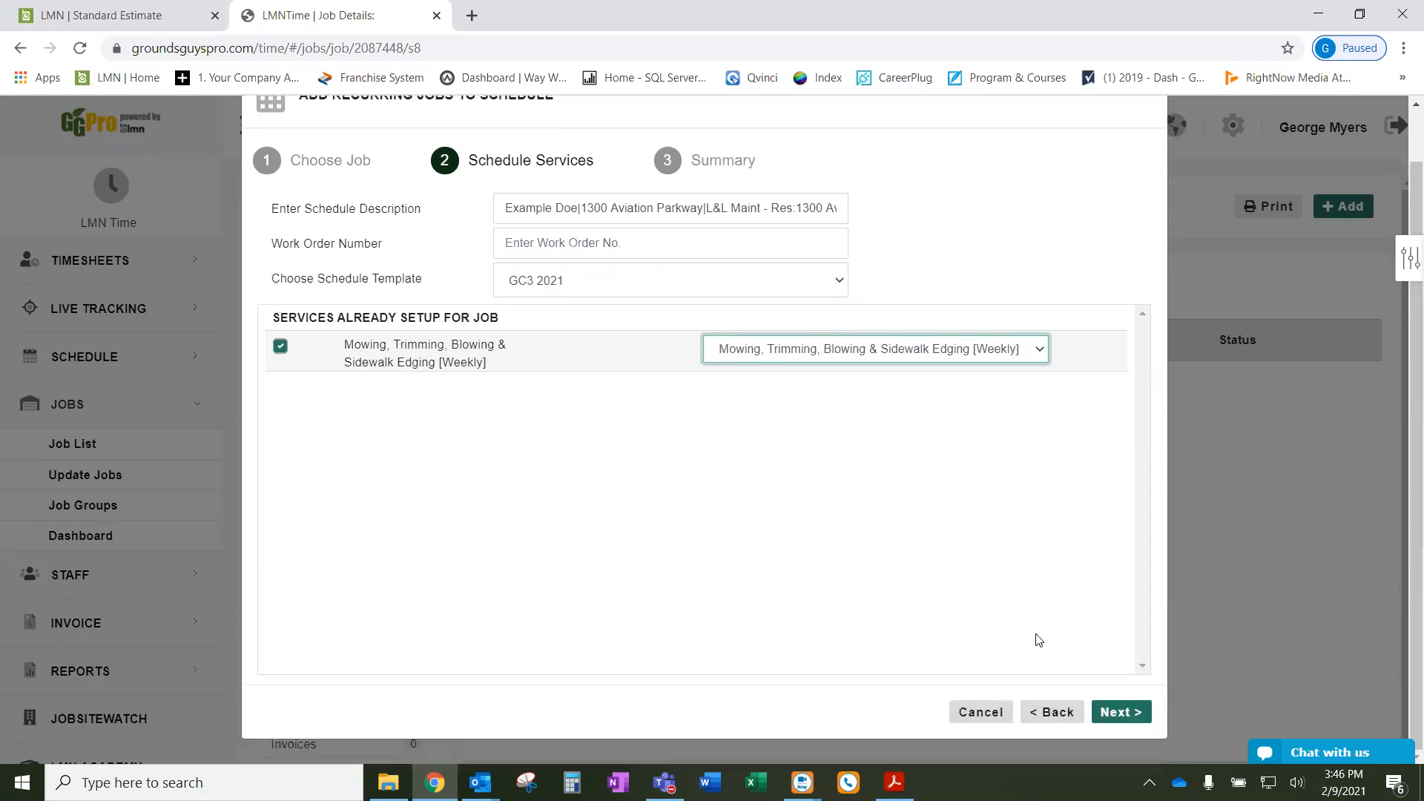
# - Advance to scheduling and set the mowing visits to Mondays with crew GC3 - Mowing Team #1
pyautogui.click(1120, 711)
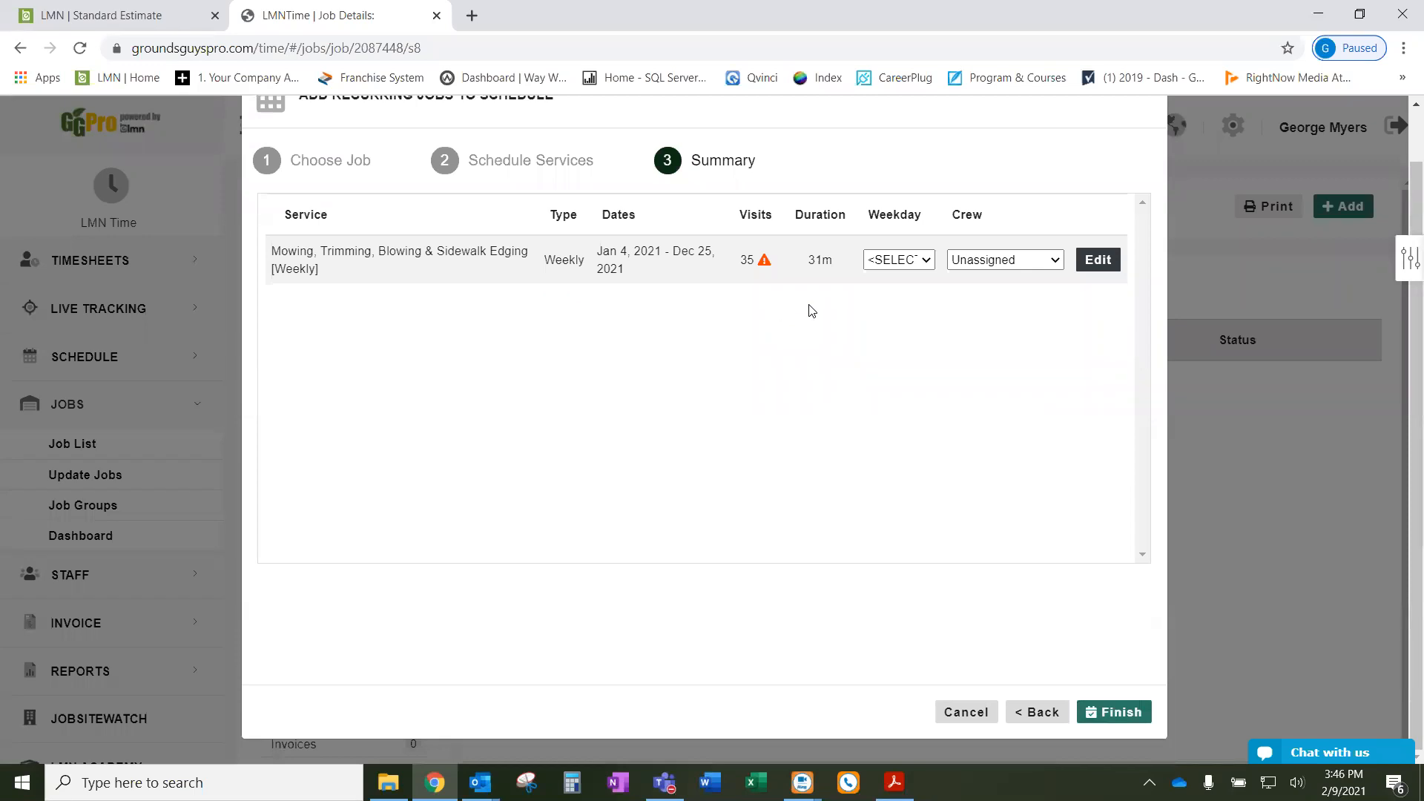
pyautogui.moveTo(756, 264); pyautogui.dragTo(738, 266)
pyautogui.click(906, 268)
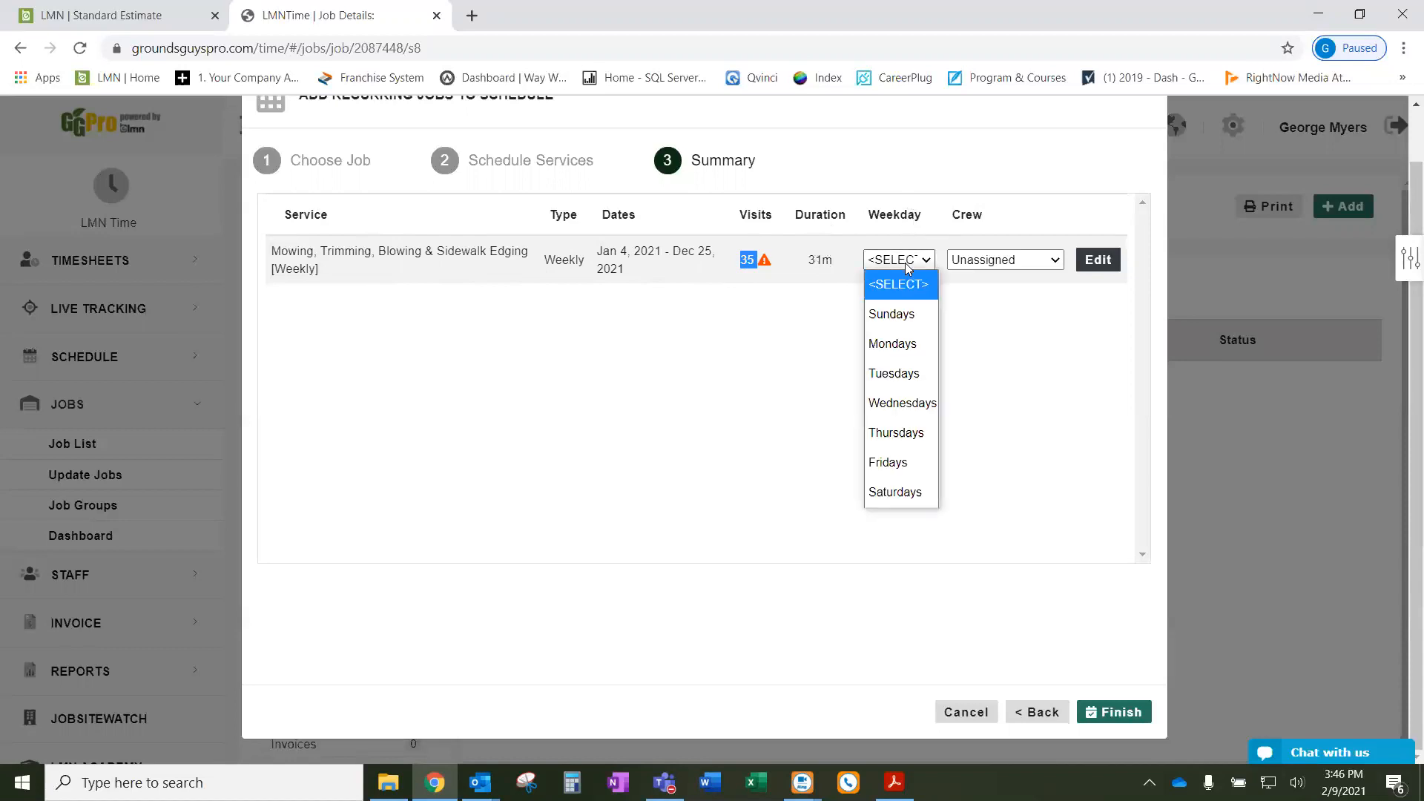
pyautogui.click(904, 345)
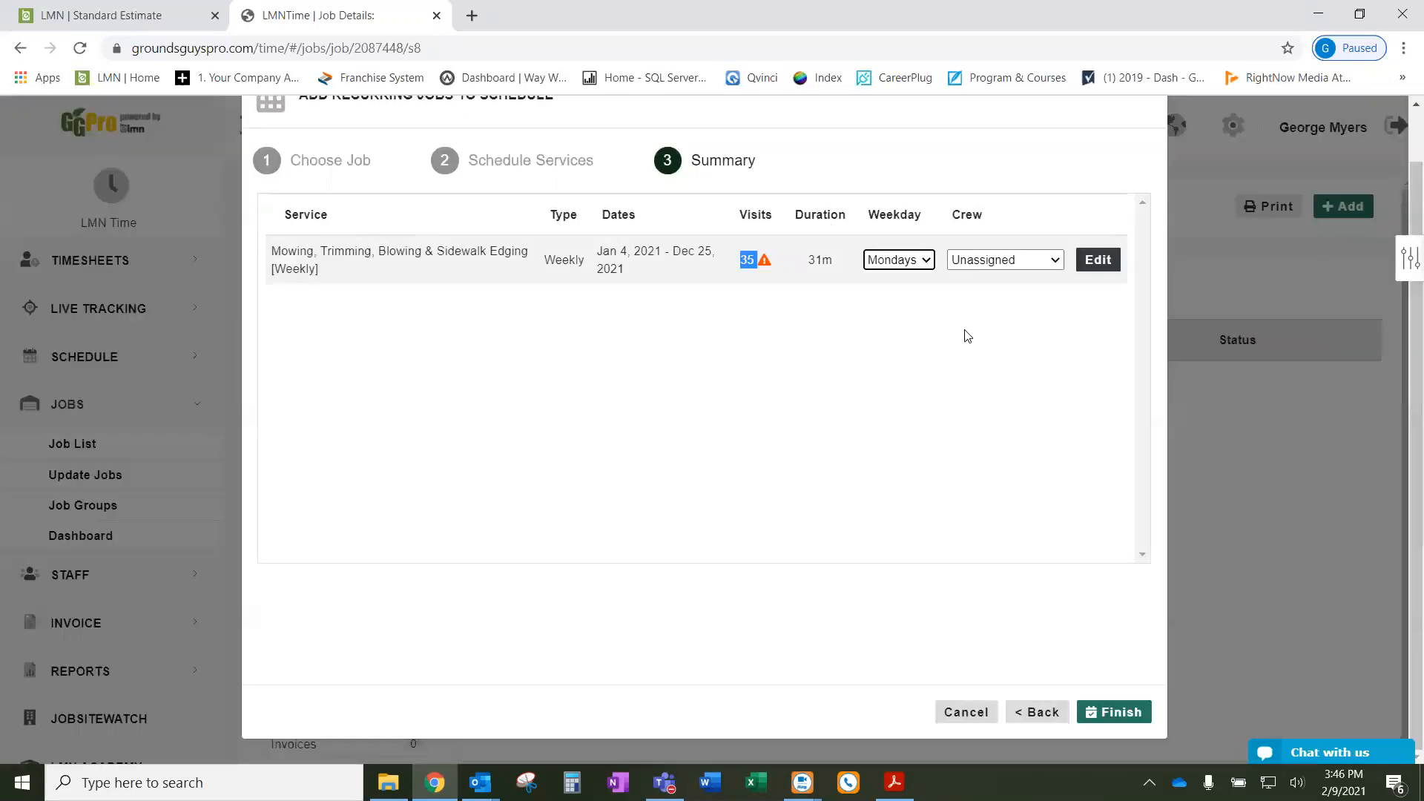
pyautogui.click(989, 261)
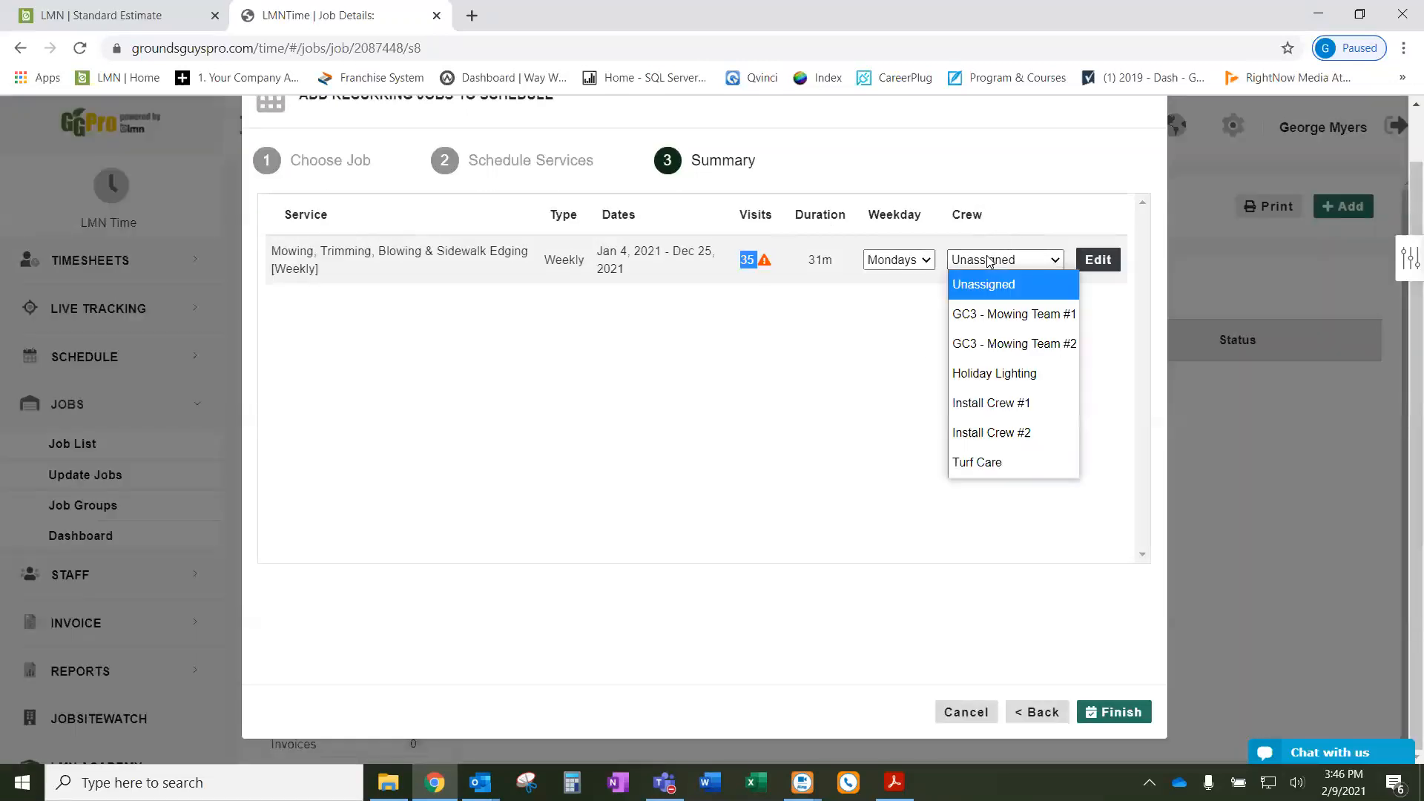
pyautogui.click(994, 319)
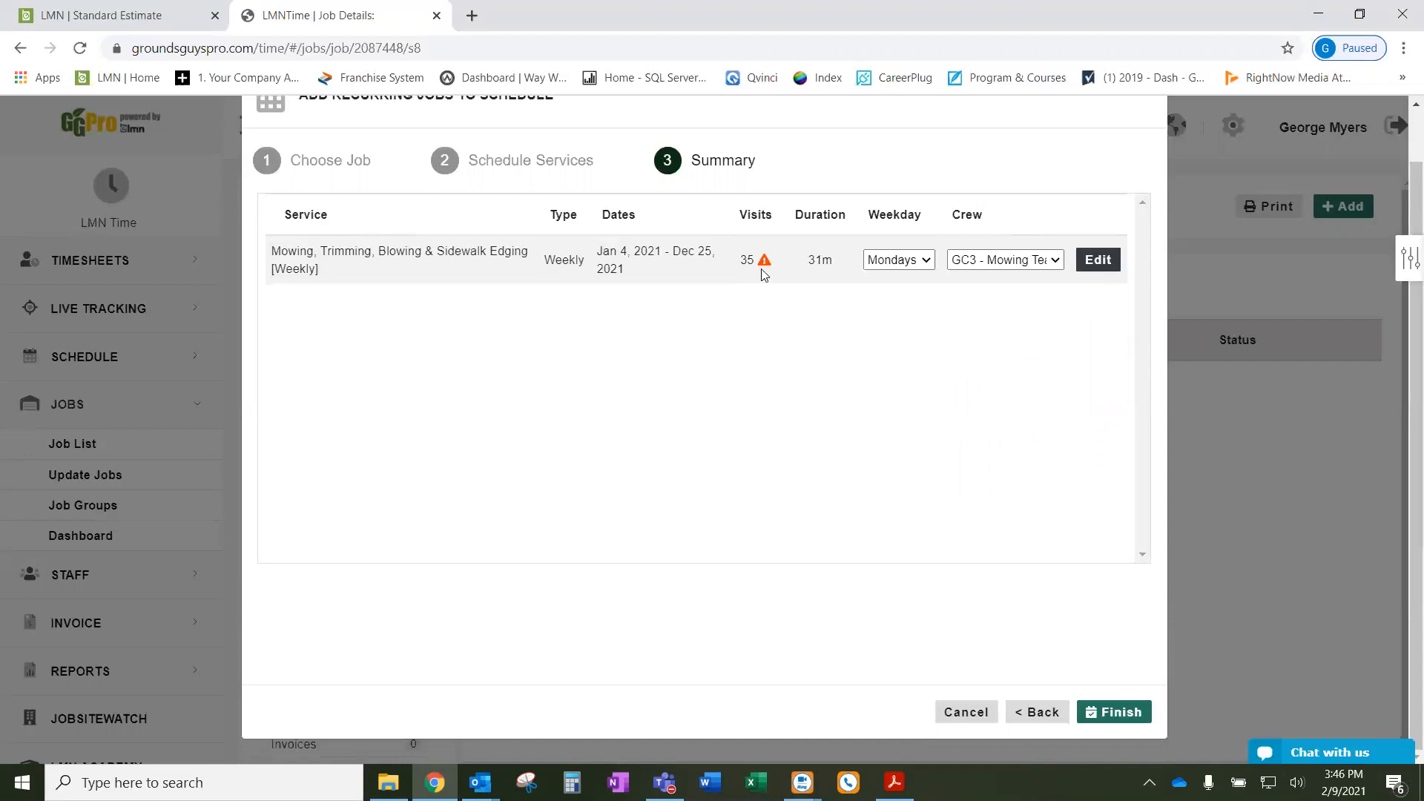
pyautogui.moveTo(765, 265)
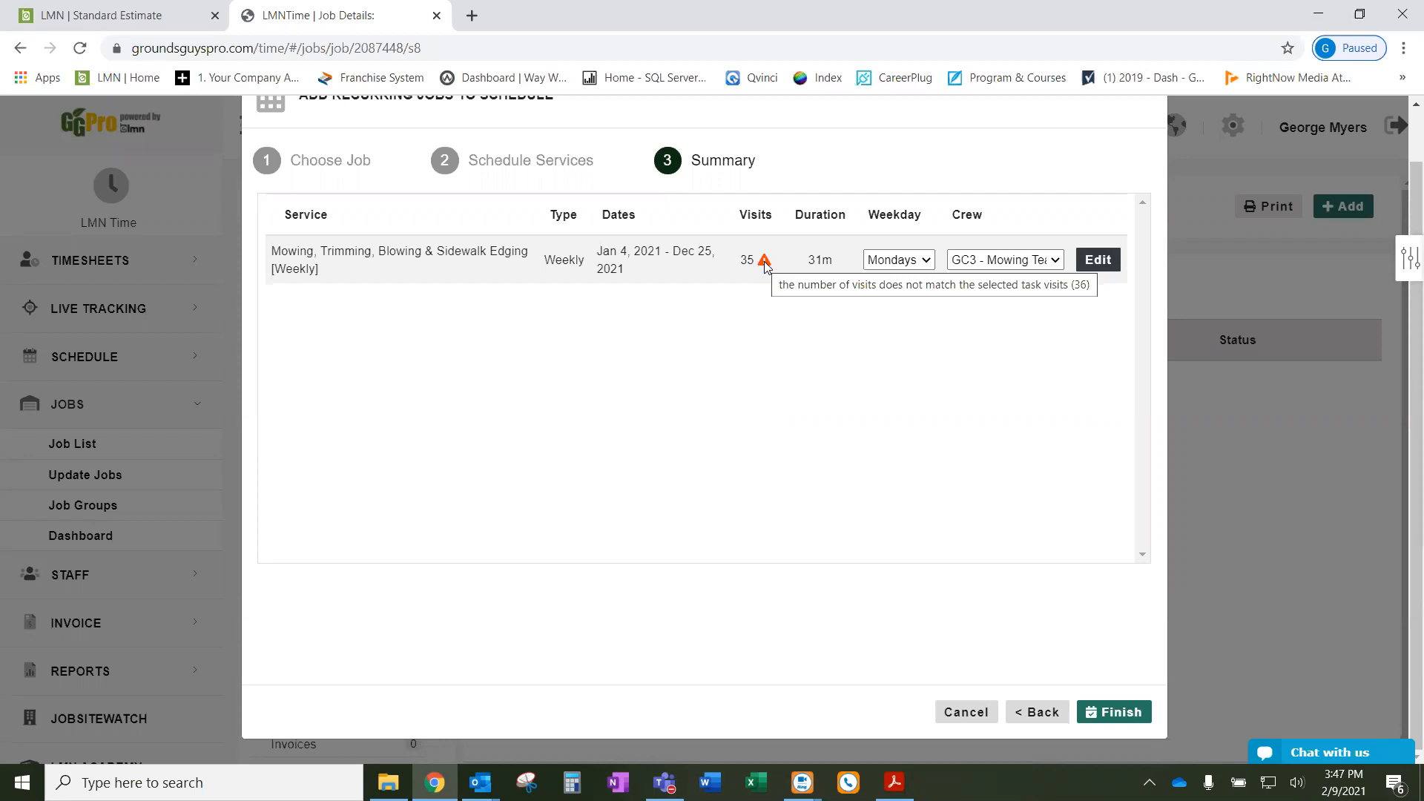
# - Set Schedule Interval #1 to start Feb 15, 2021, keeping its Feb 27 end date
pyautogui.click(1099, 261)
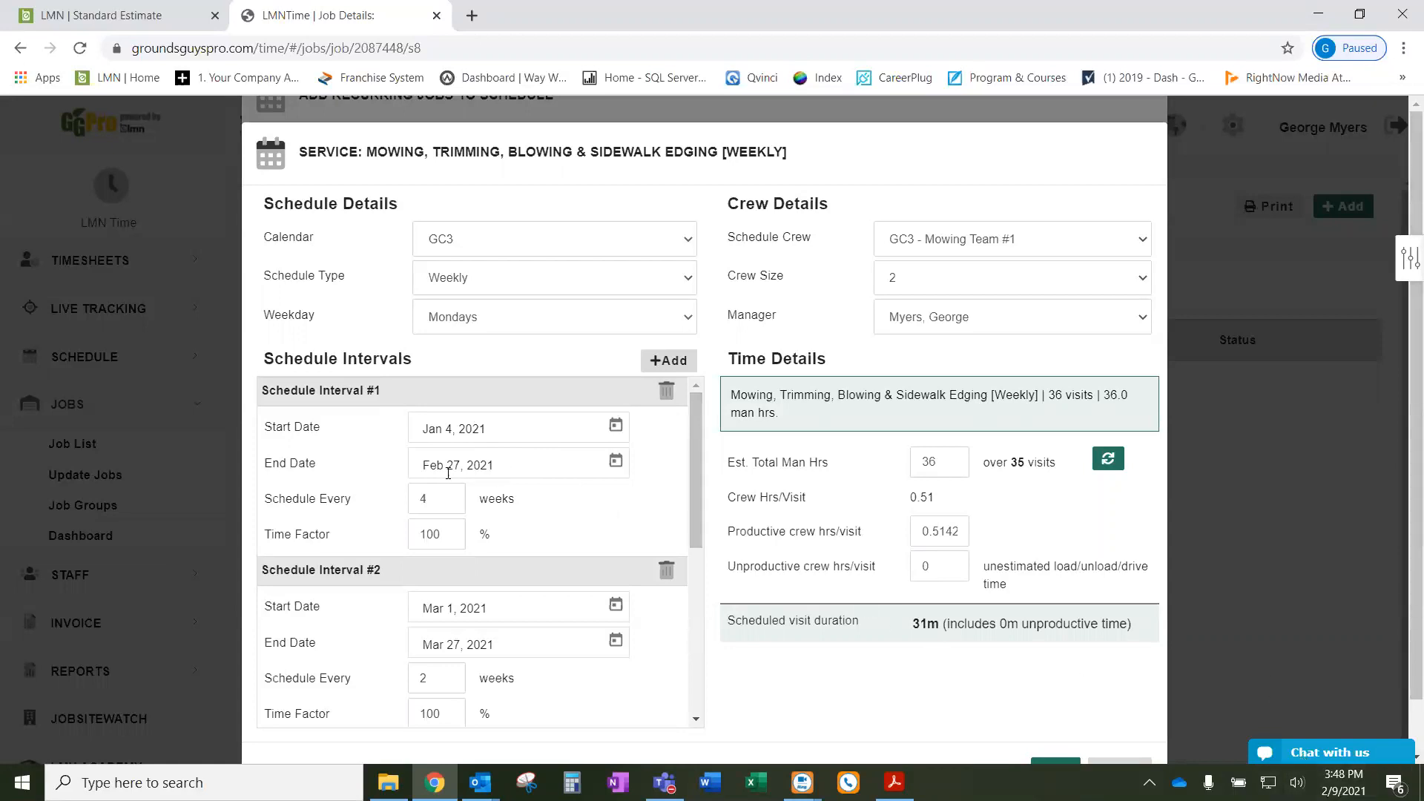
pyautogui.click(616, 426)
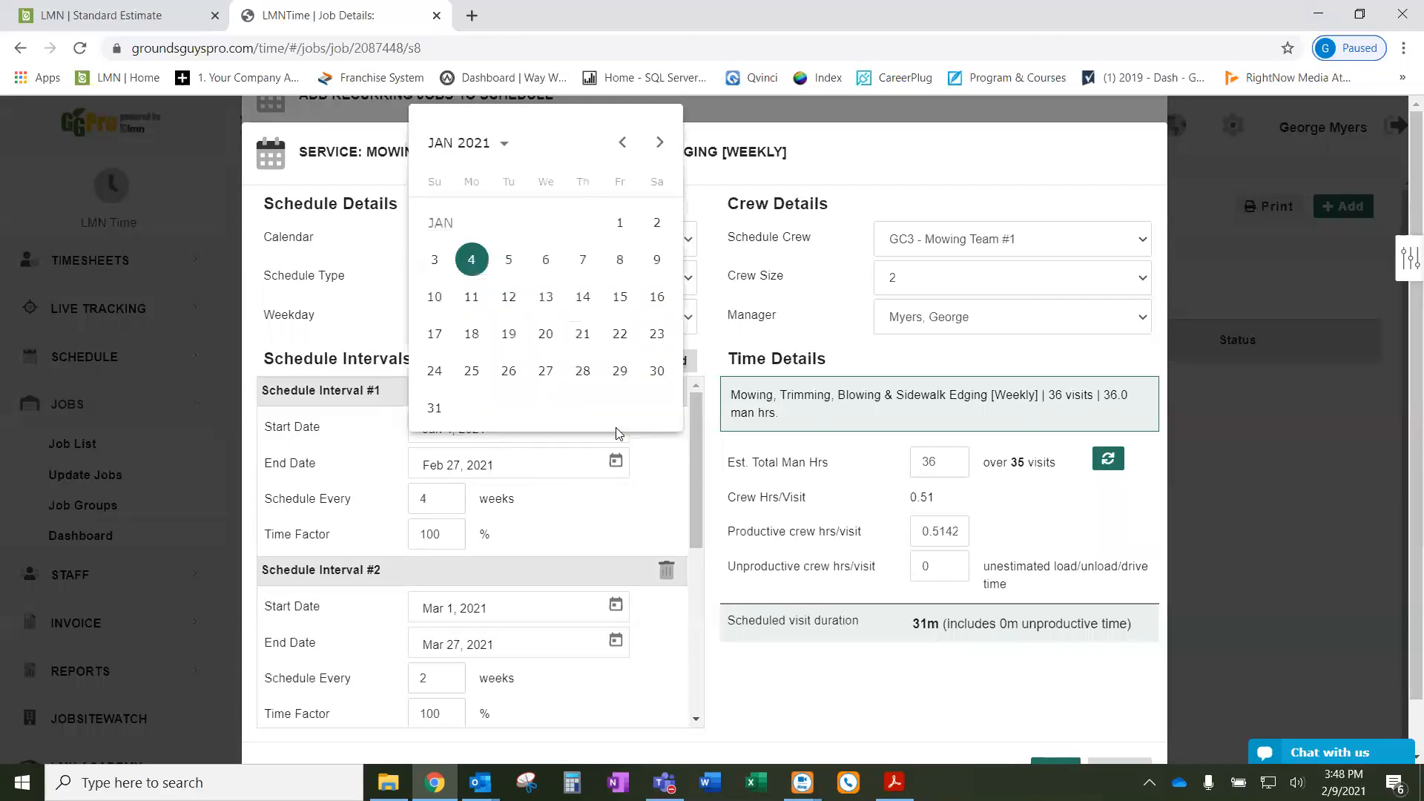
pyautogui.click(661, 149)
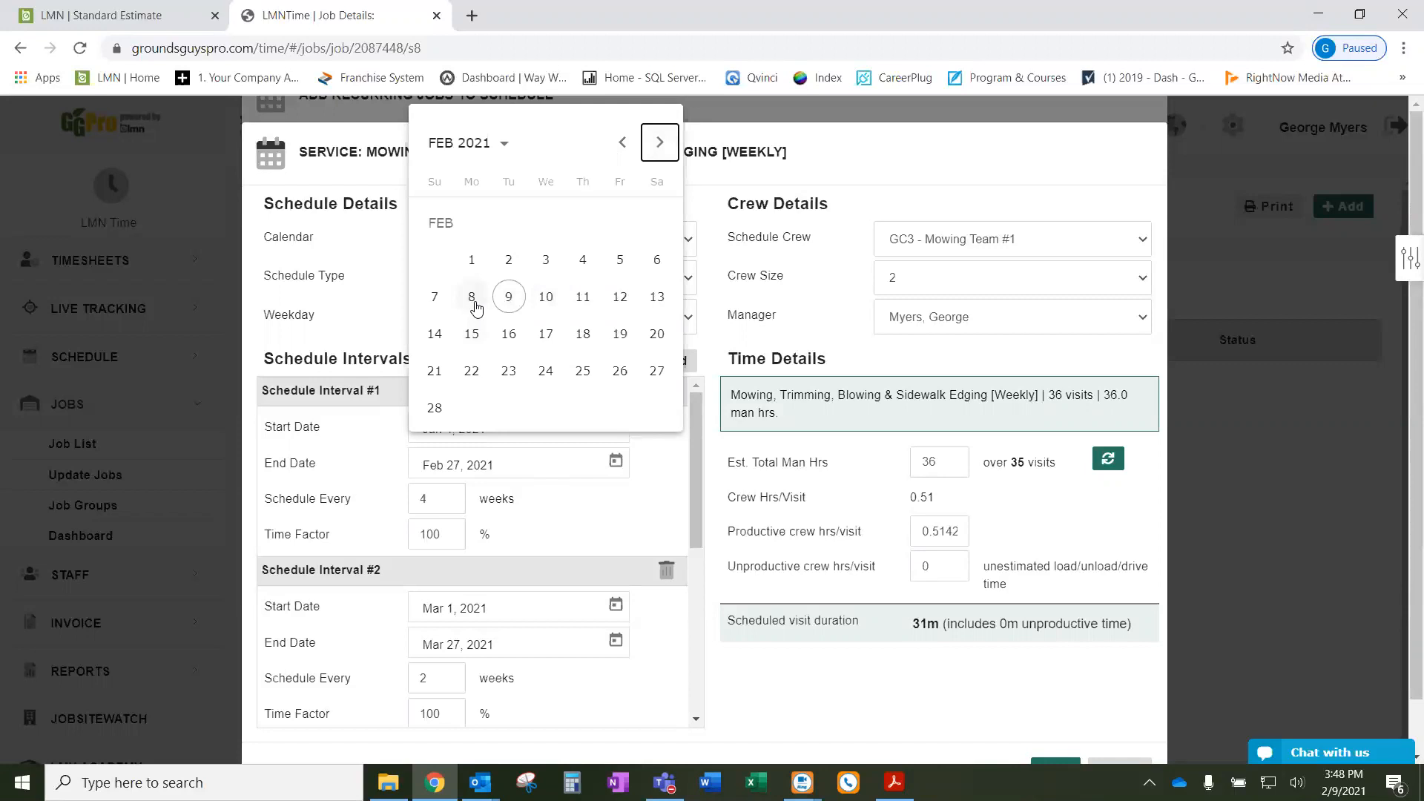
pyautogui.click(506, 297)
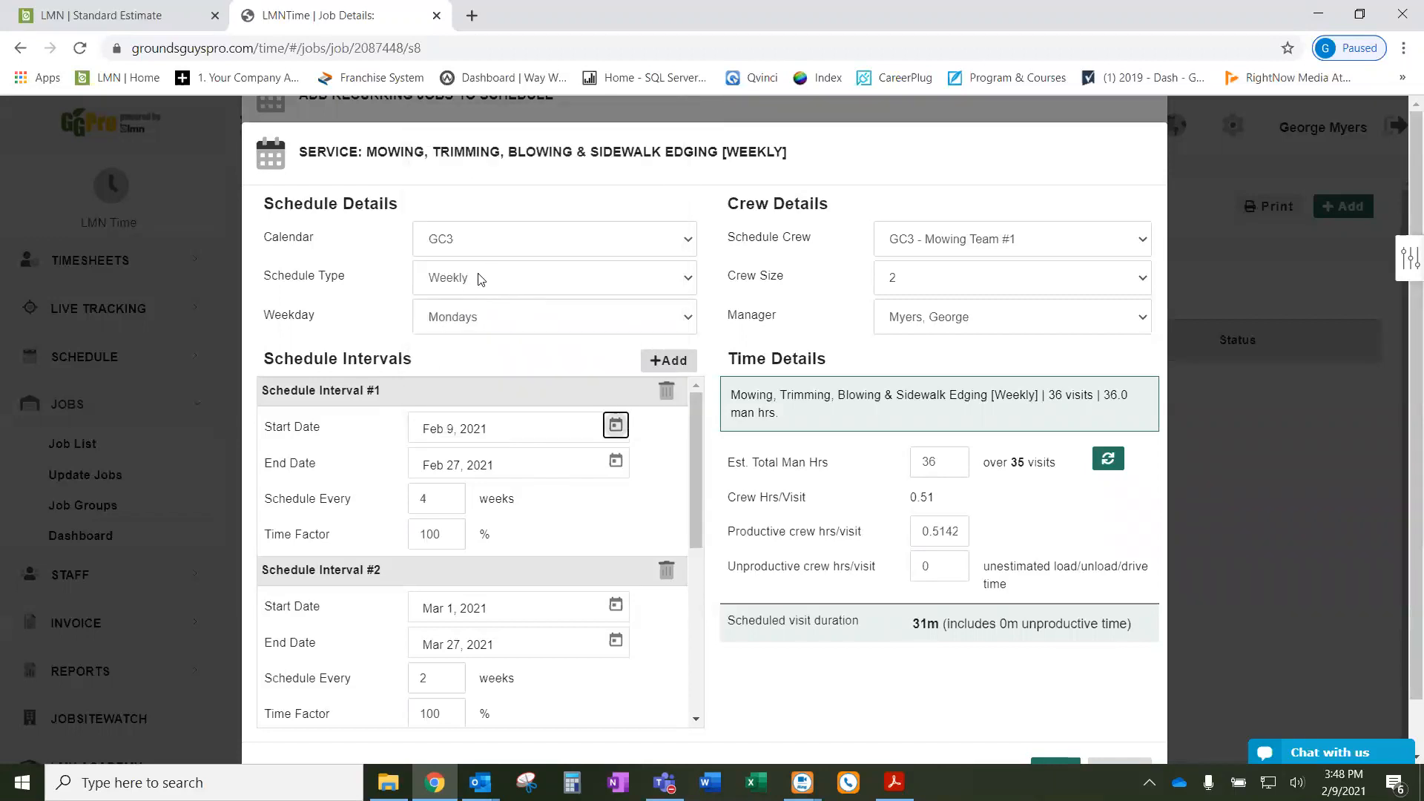
pyautogui.click(615, 425)
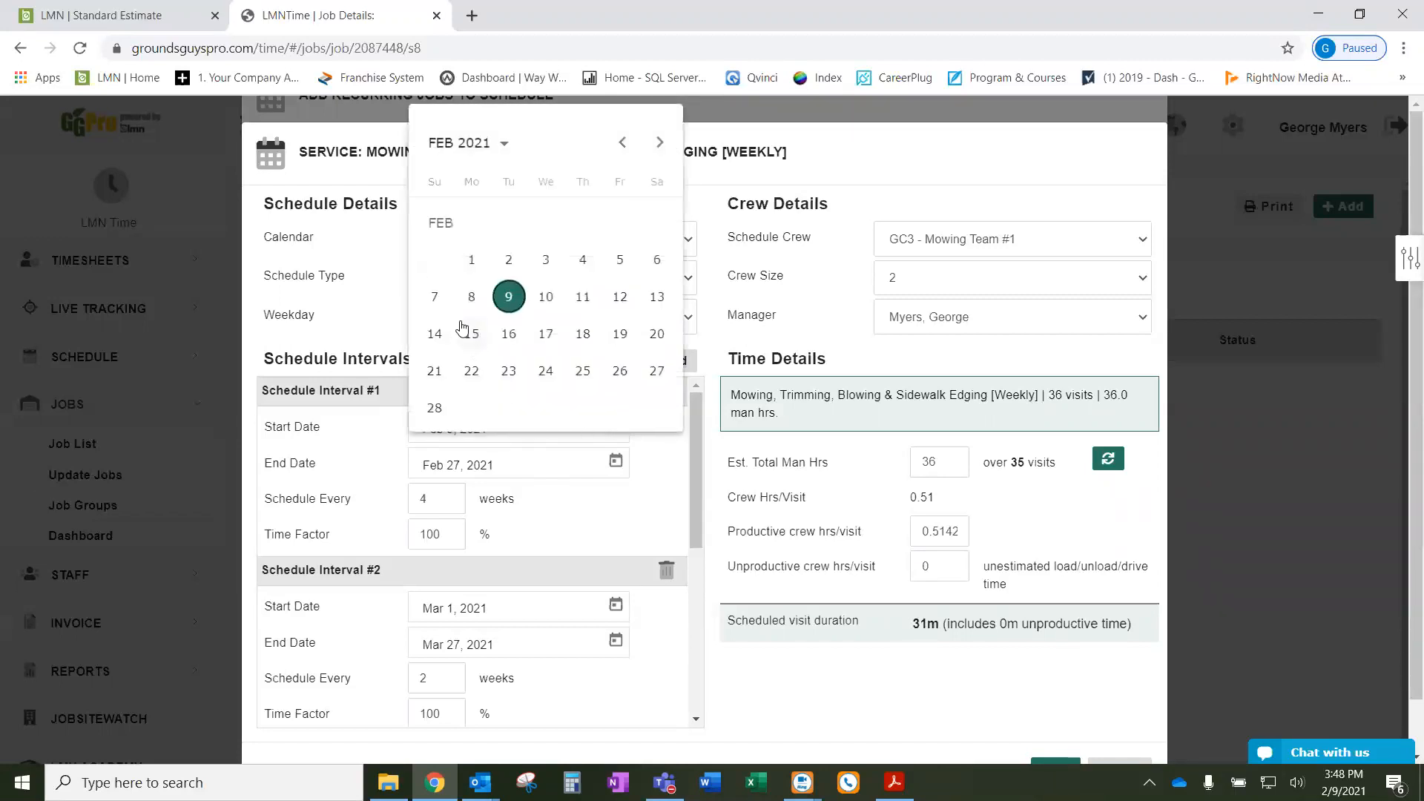
pyautogui.click(472, 298)
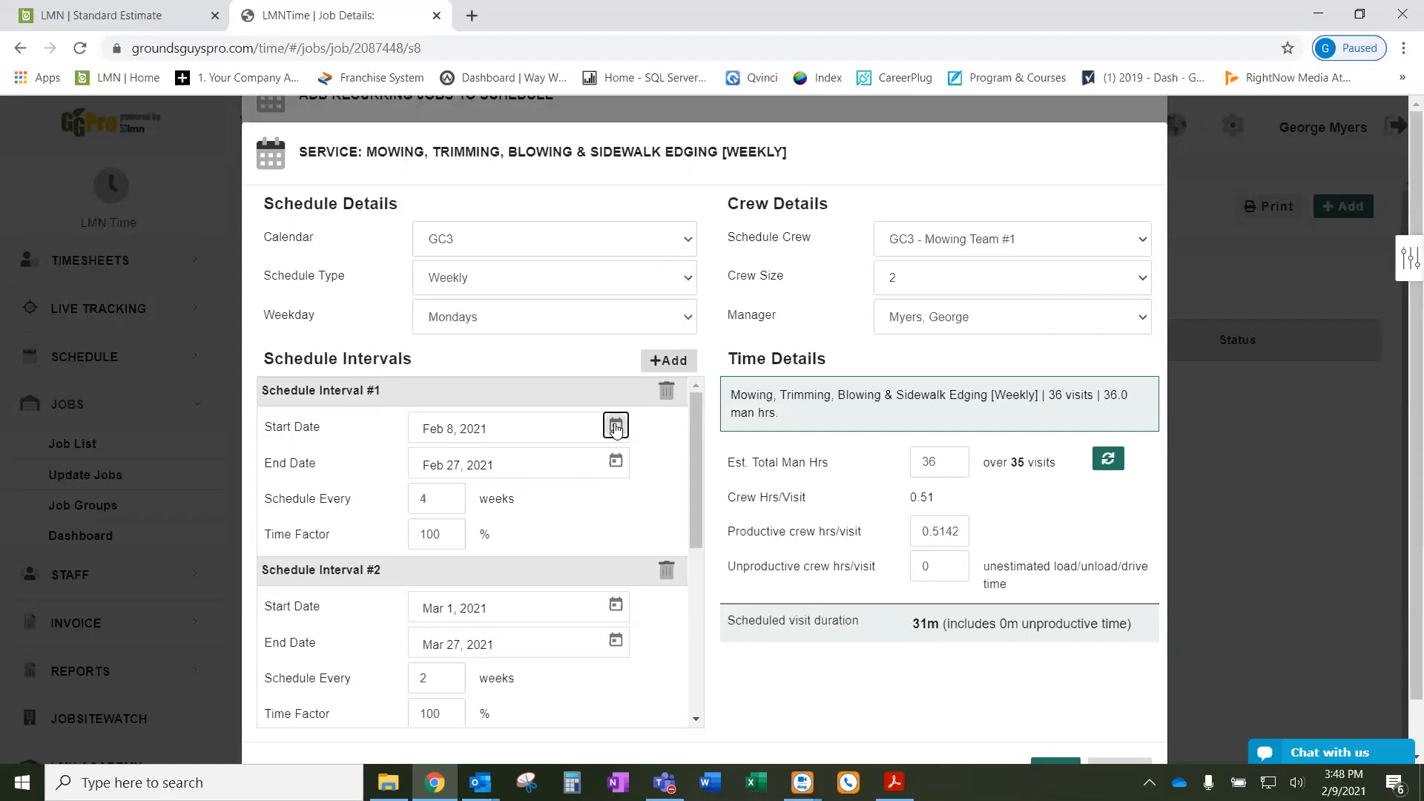
pyautogui.click(615, 427)
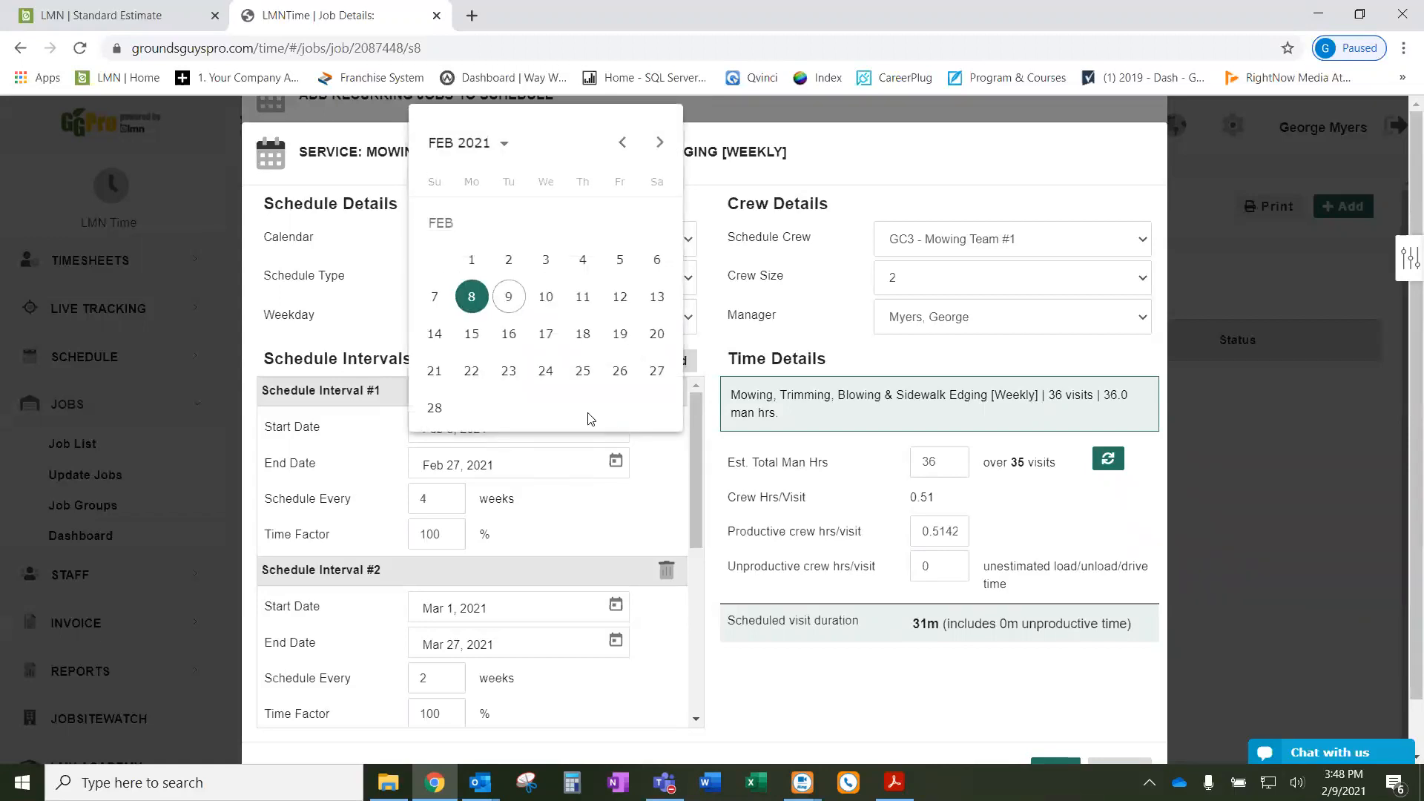
pyautogui.click(470, 333)
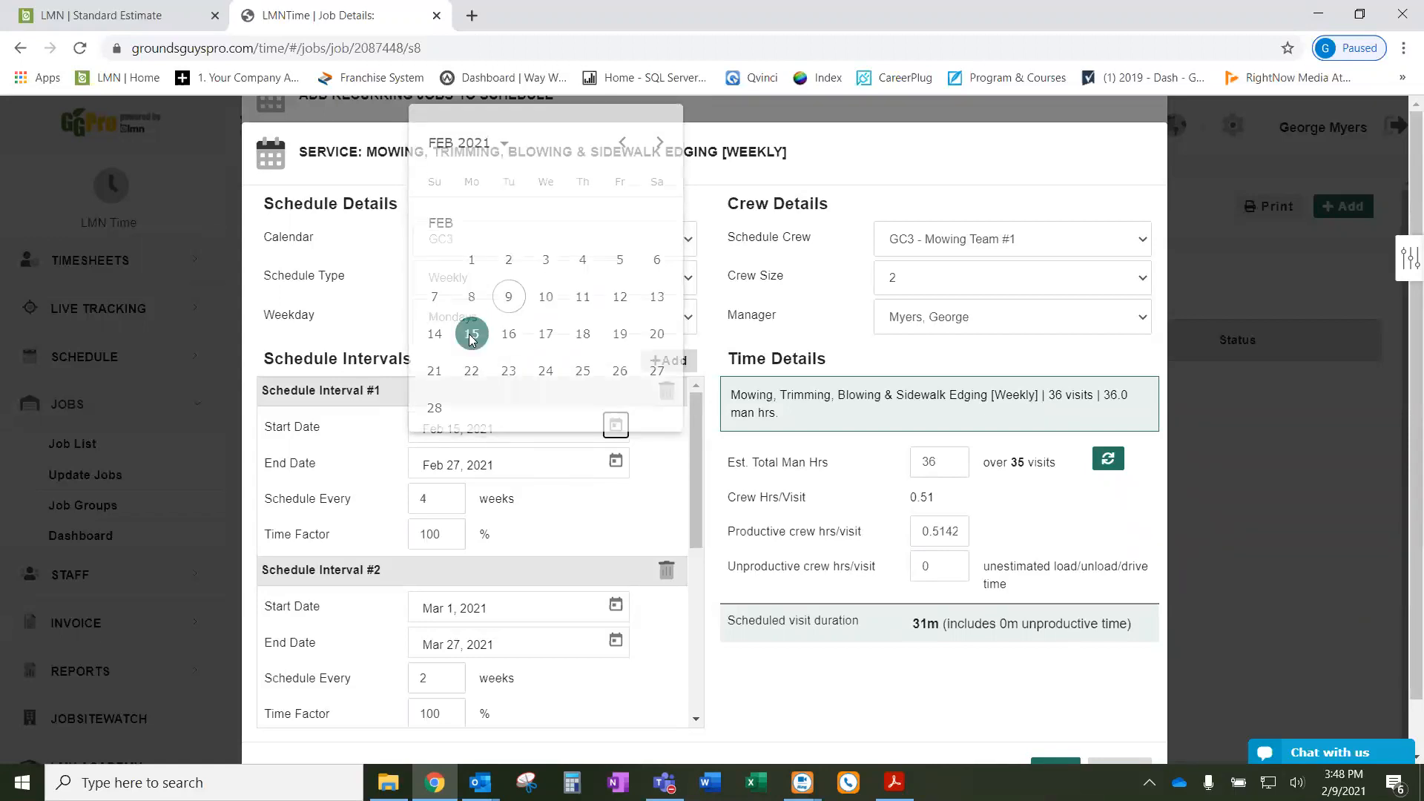
pyautogui.click(616, 460)
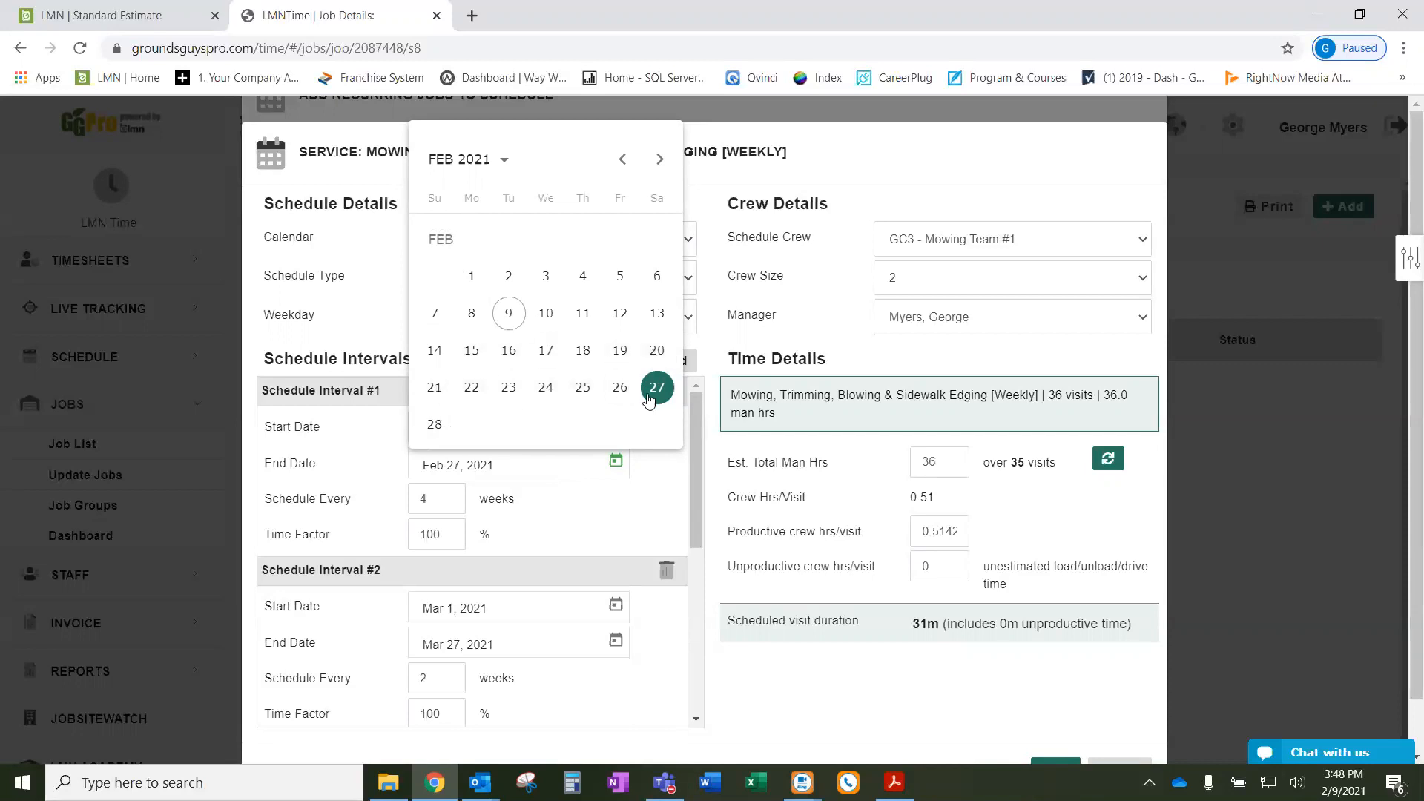
pyautogui.click(606, 522)
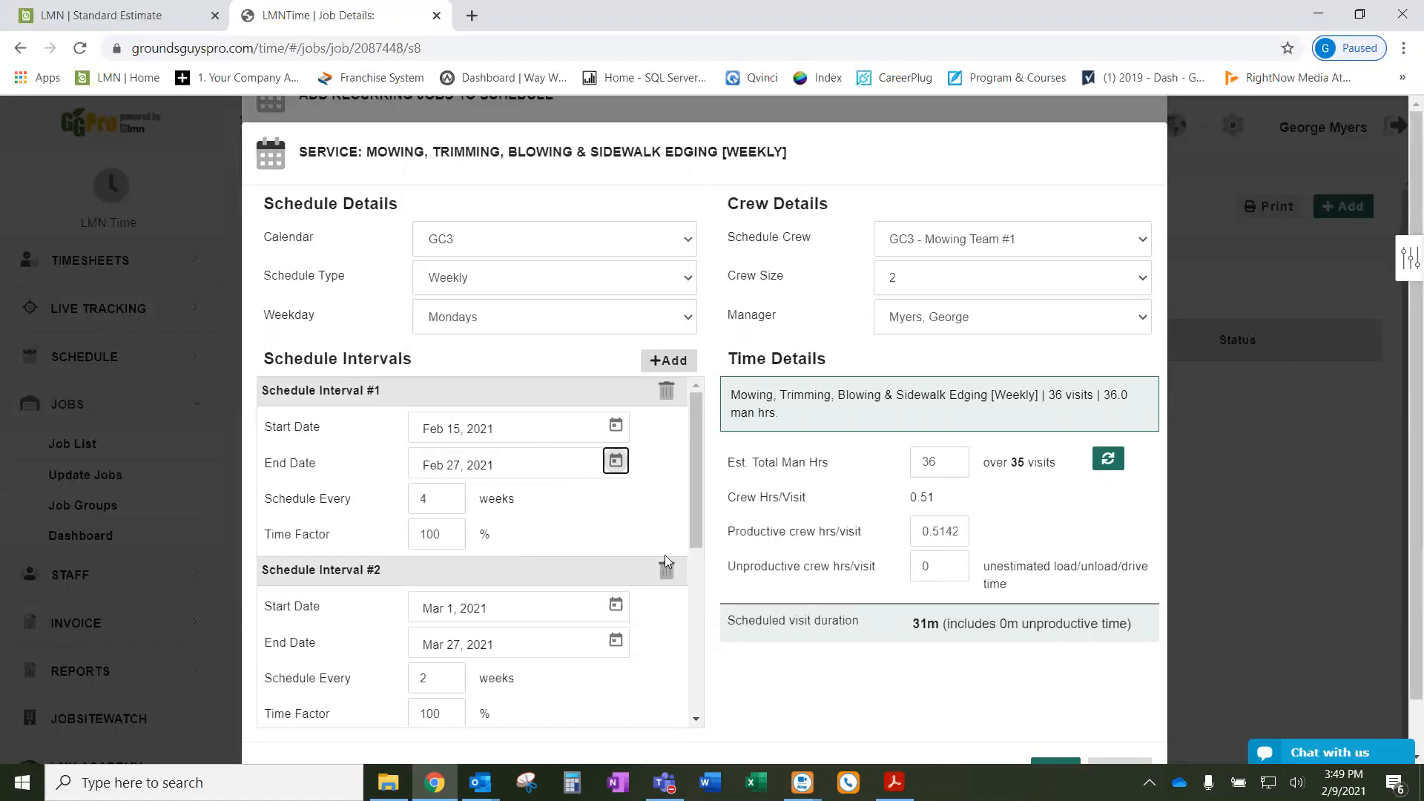
# - Set interval #3 to end Nov 6, 2021 and interval #4 to start Nov 15, 2021
pyautogui.scroll(-1, 664, 555)
pyautogui.scroll(-3, 519, 558)
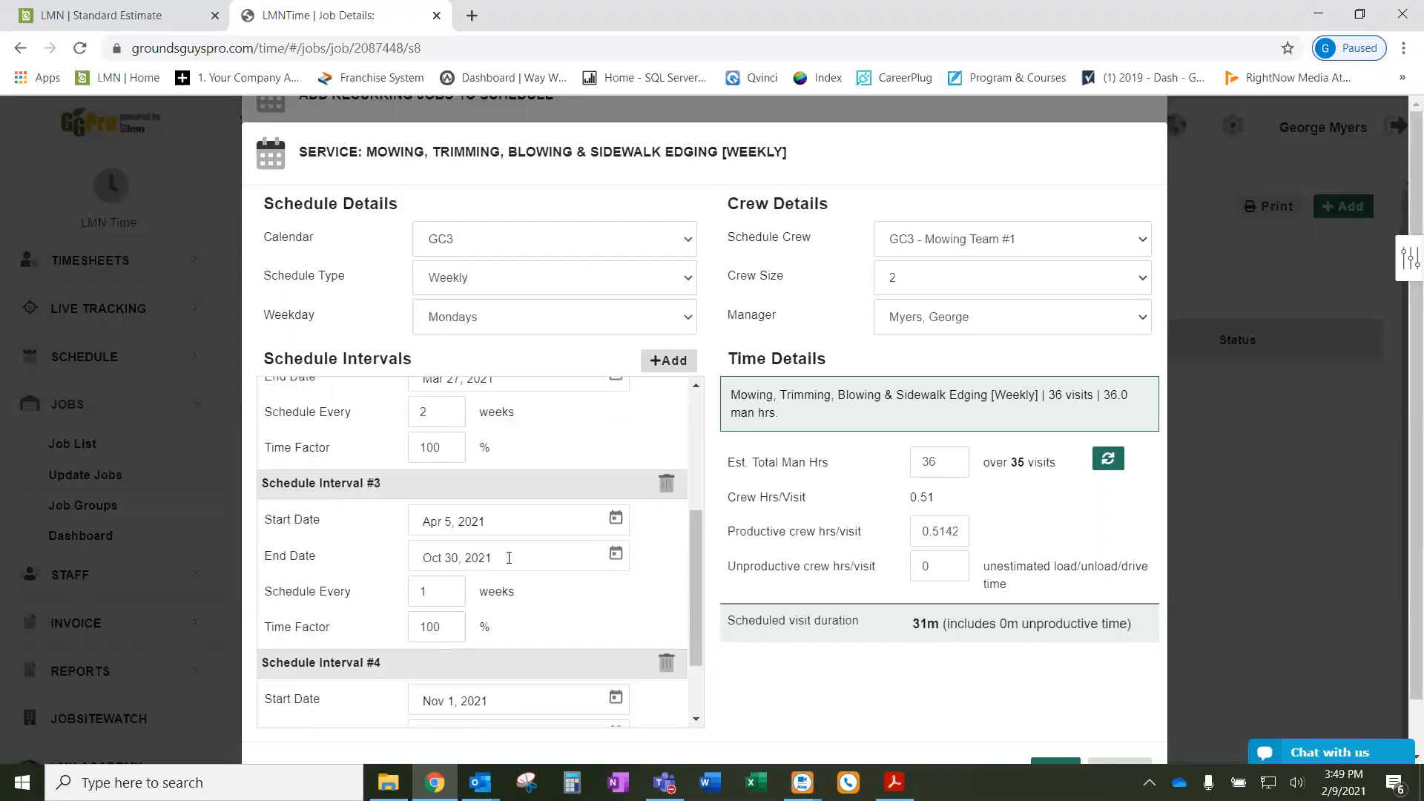
pyautogui.scroll(-1, 599, 562)
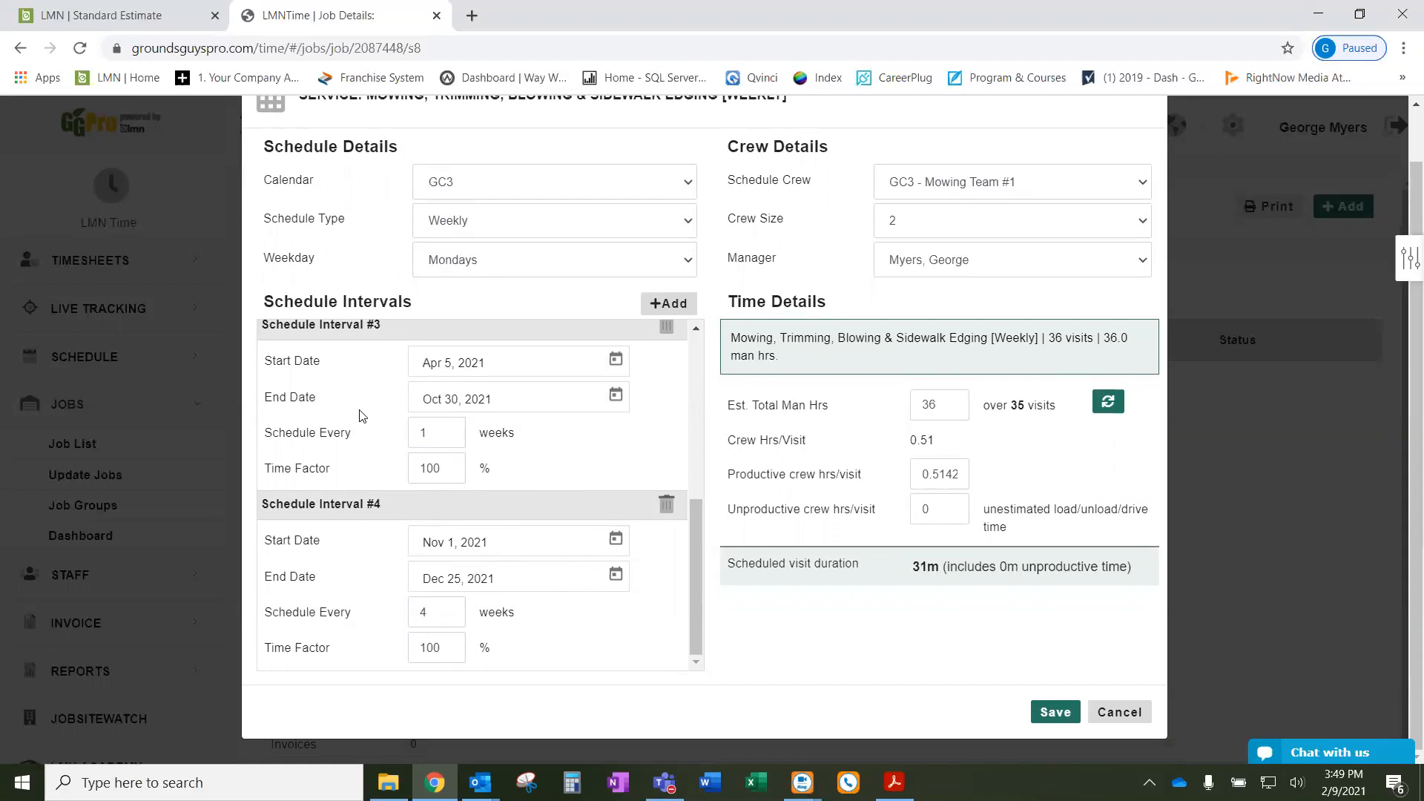
pyautogui.doubleClick(434, 432)
pyautogui.click(615, 394)
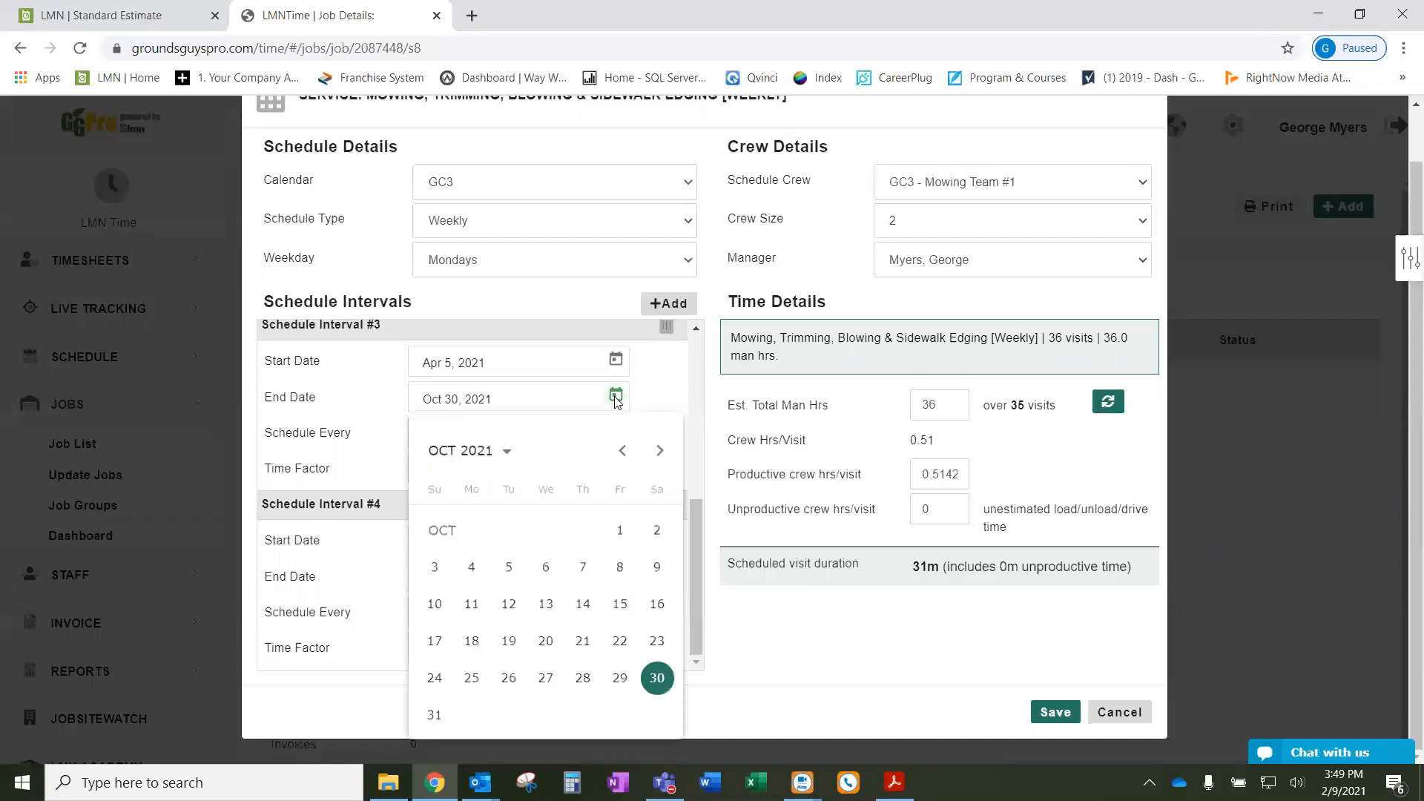
pyautogui.click(659, 450)
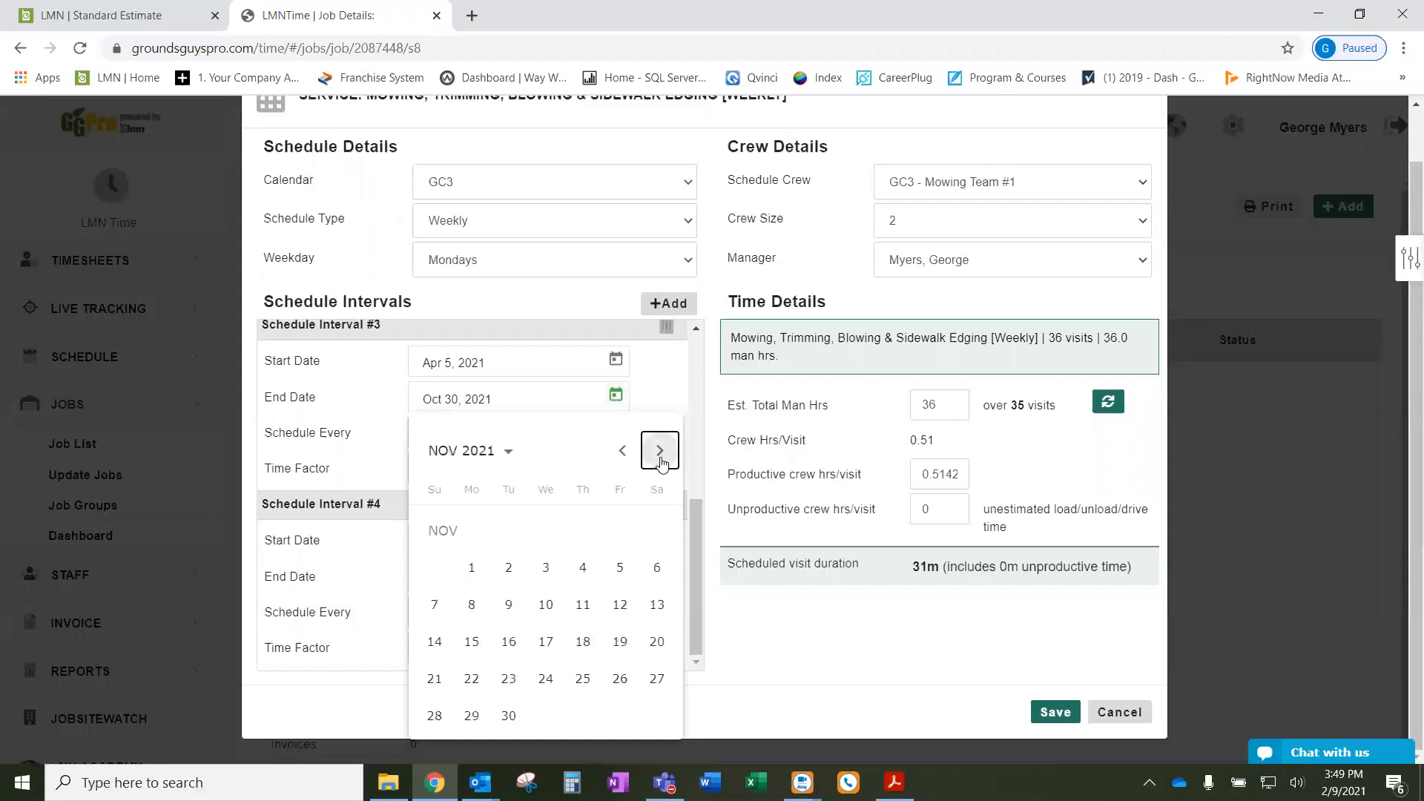
pyautogui.click(655, 569)
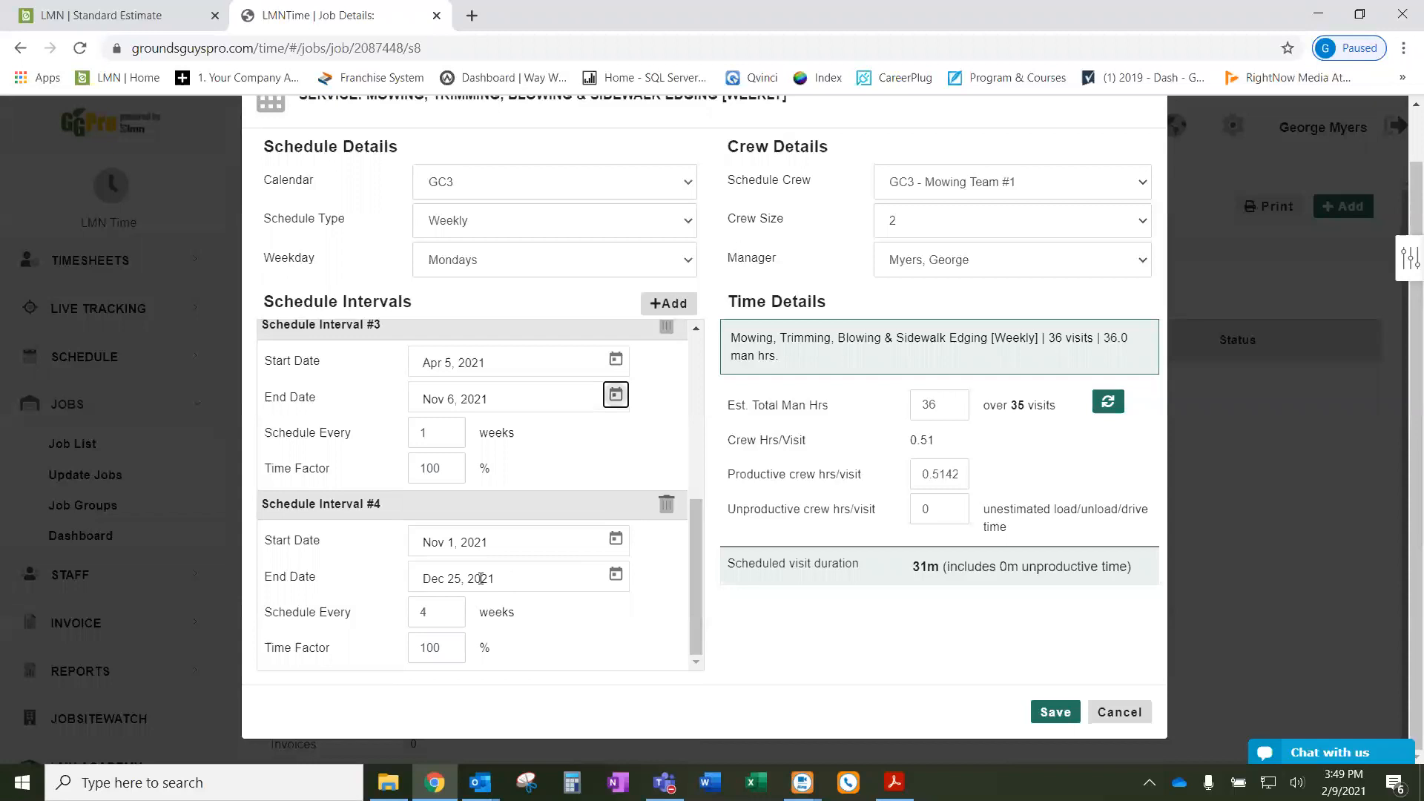
pyautogui.click(615, 543)
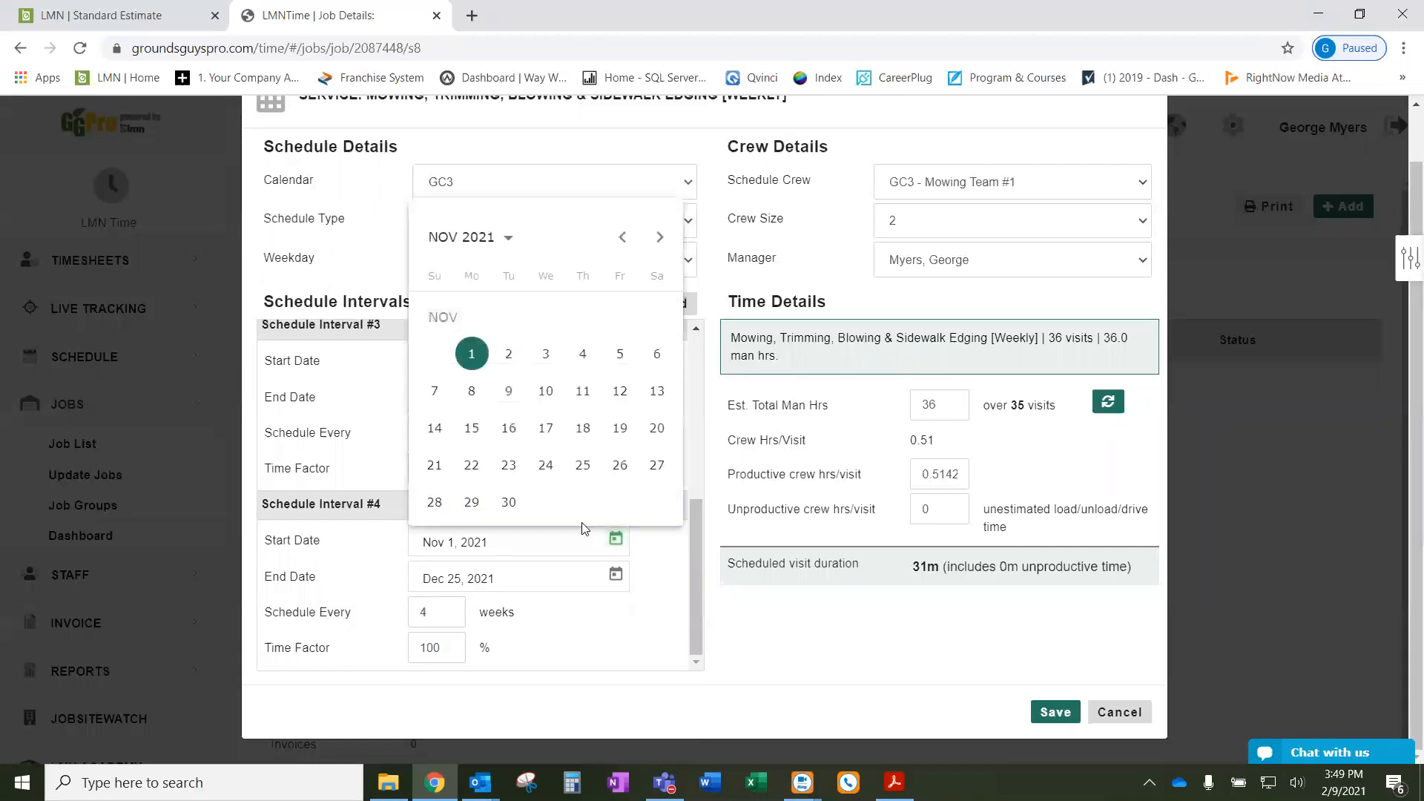
pyautogui.click(472, 430)
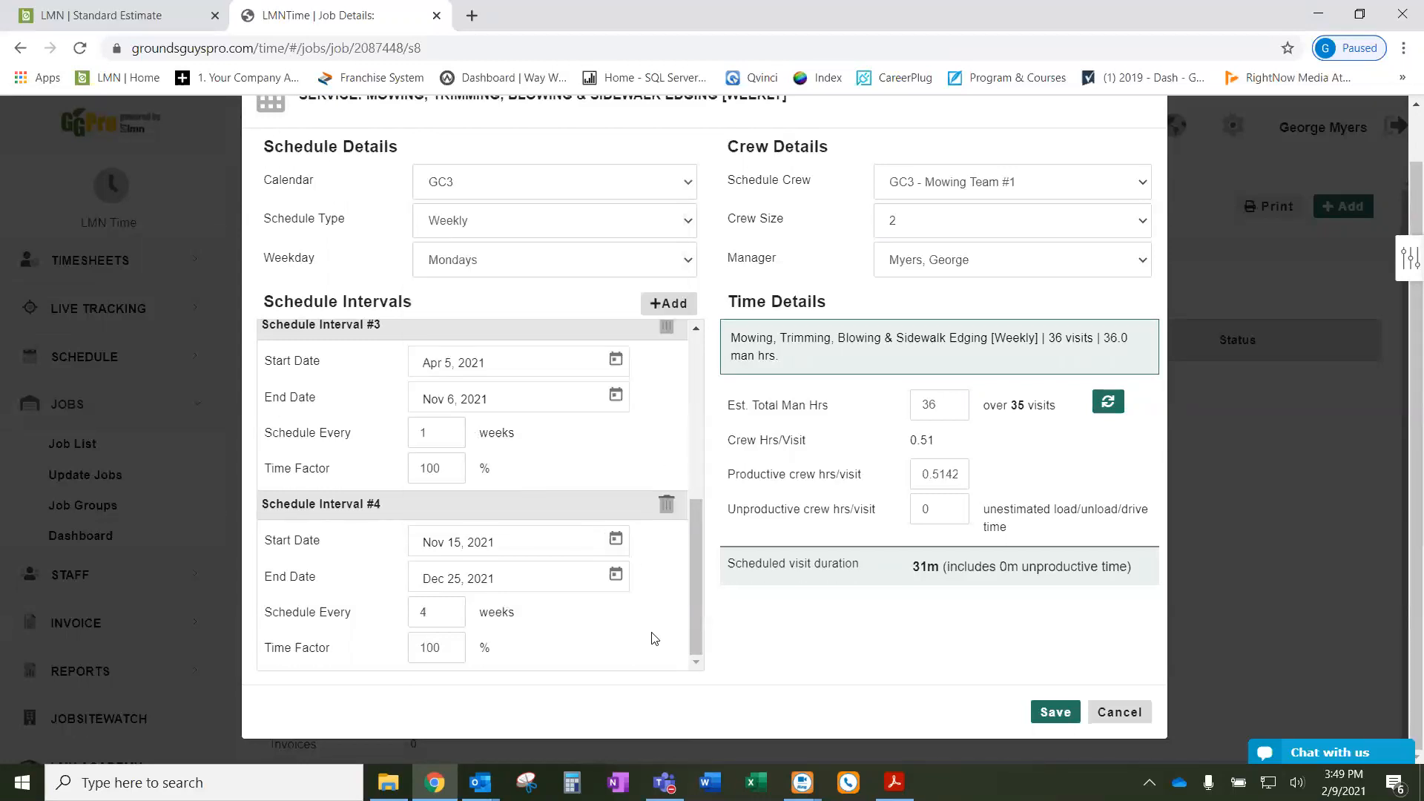
# - Refresh the time details and confirm the estimate still shows 35 visits
pyautogui.doubleClick(938, 405)
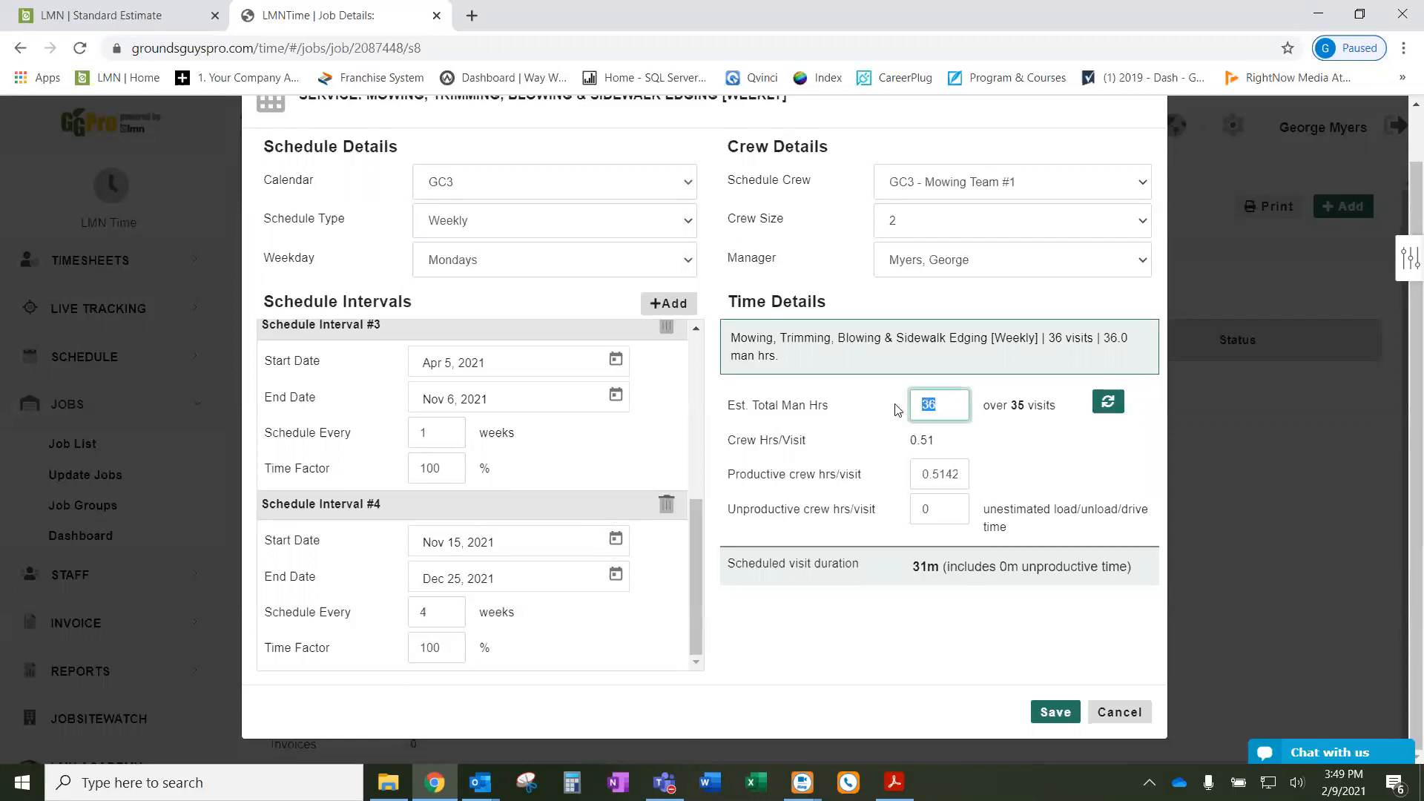
pyautogui.moveTo(1028, 406); pyautogui.dragTo(1013, 413)
pyautogui.click(1031, 442)
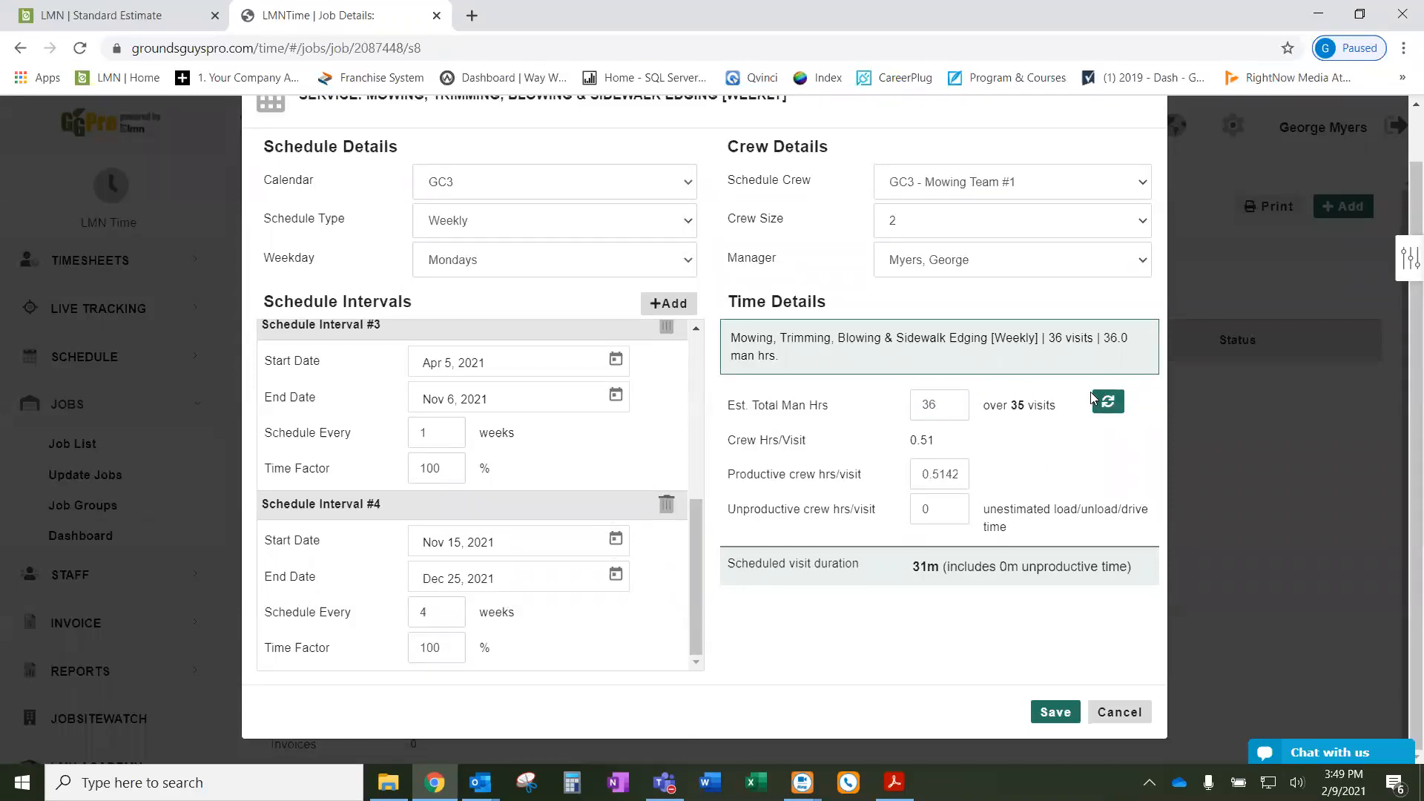
pyautogui.click(1110, 406)
pyautogui.moveTo(1029, 403); pyautogui.dragTo(1010, 409)
# - Move interval #4's start to Nov 22 and interval #3's end to Nov 13, 2021, then recalculate
pyautogui.click(615, 539)
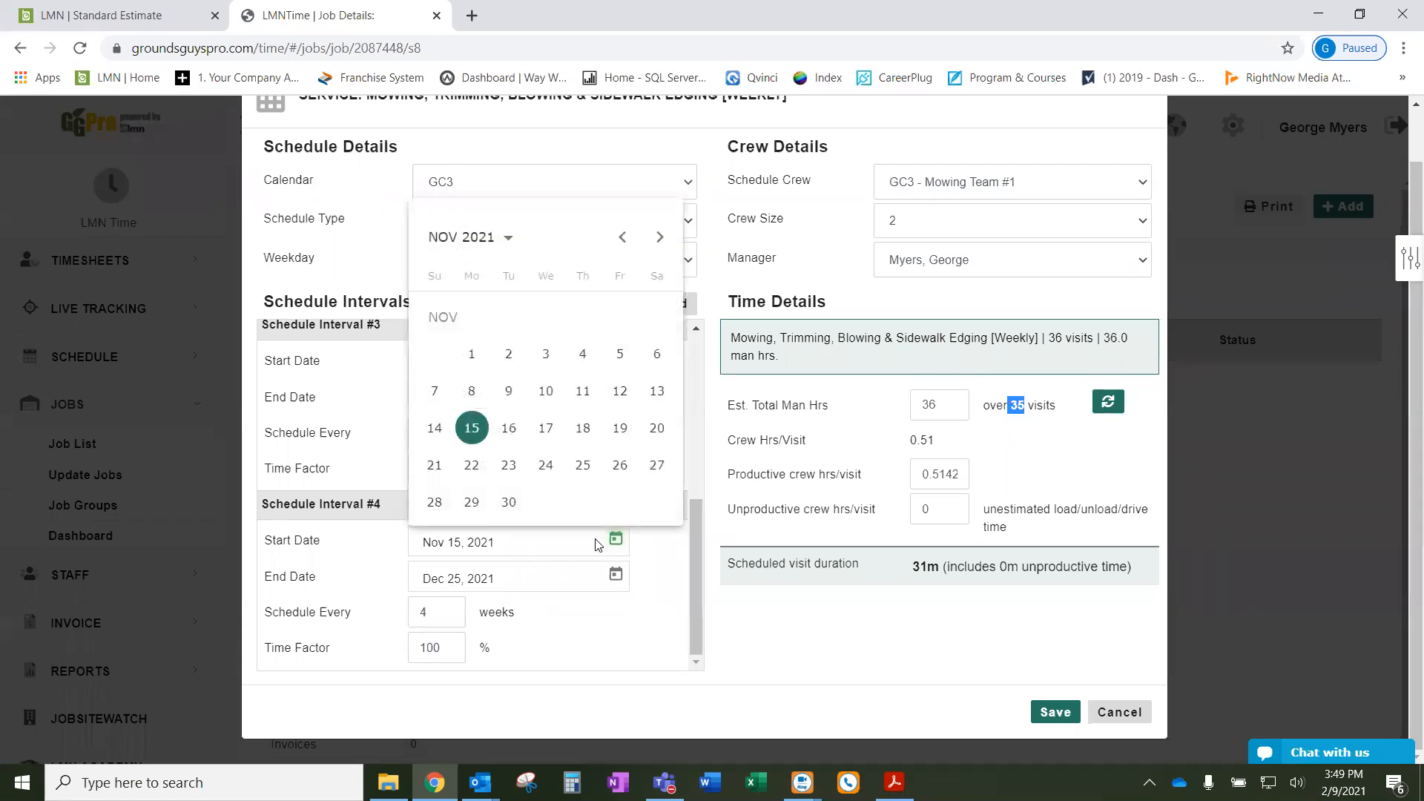
pyautogui.click(472, 466)
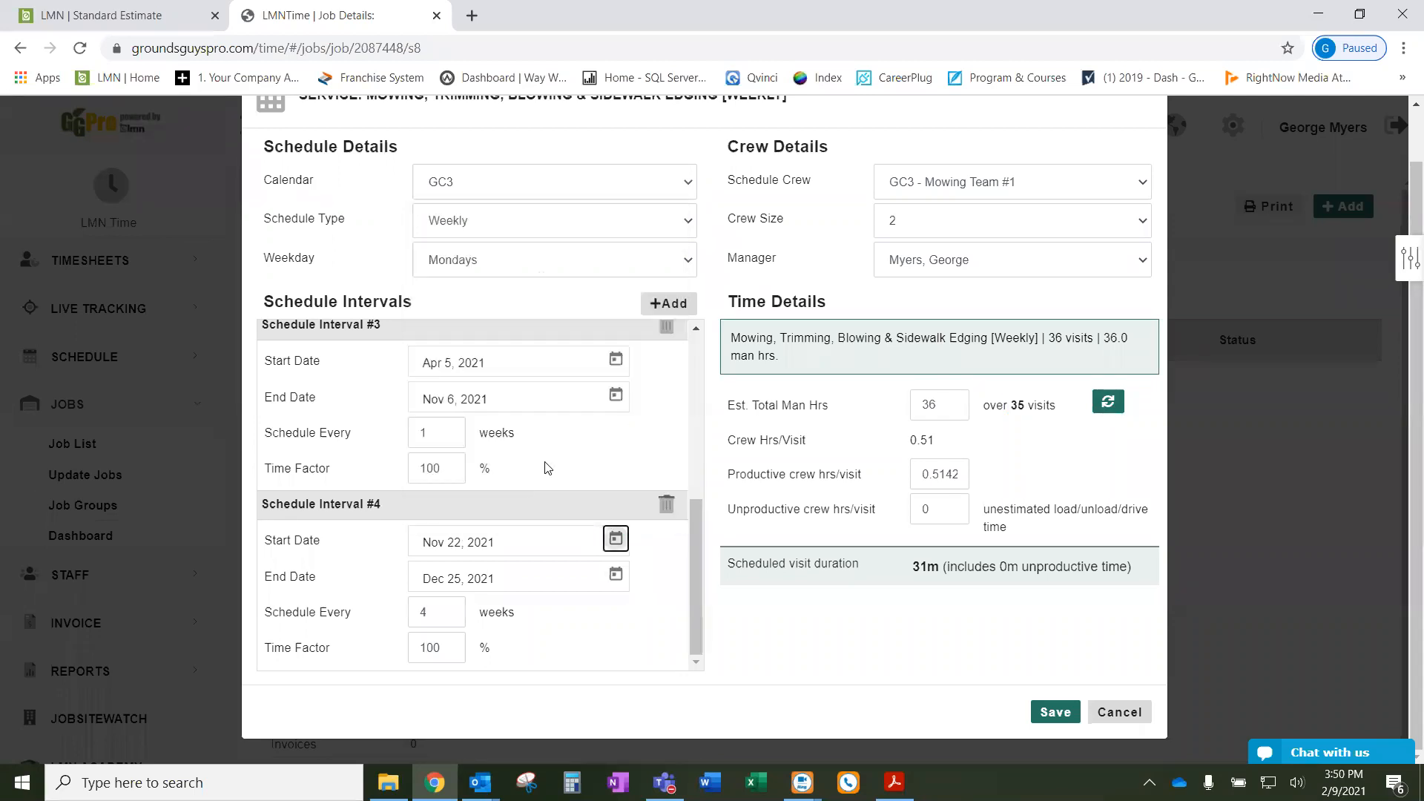
pyautogui.click(616, 395)
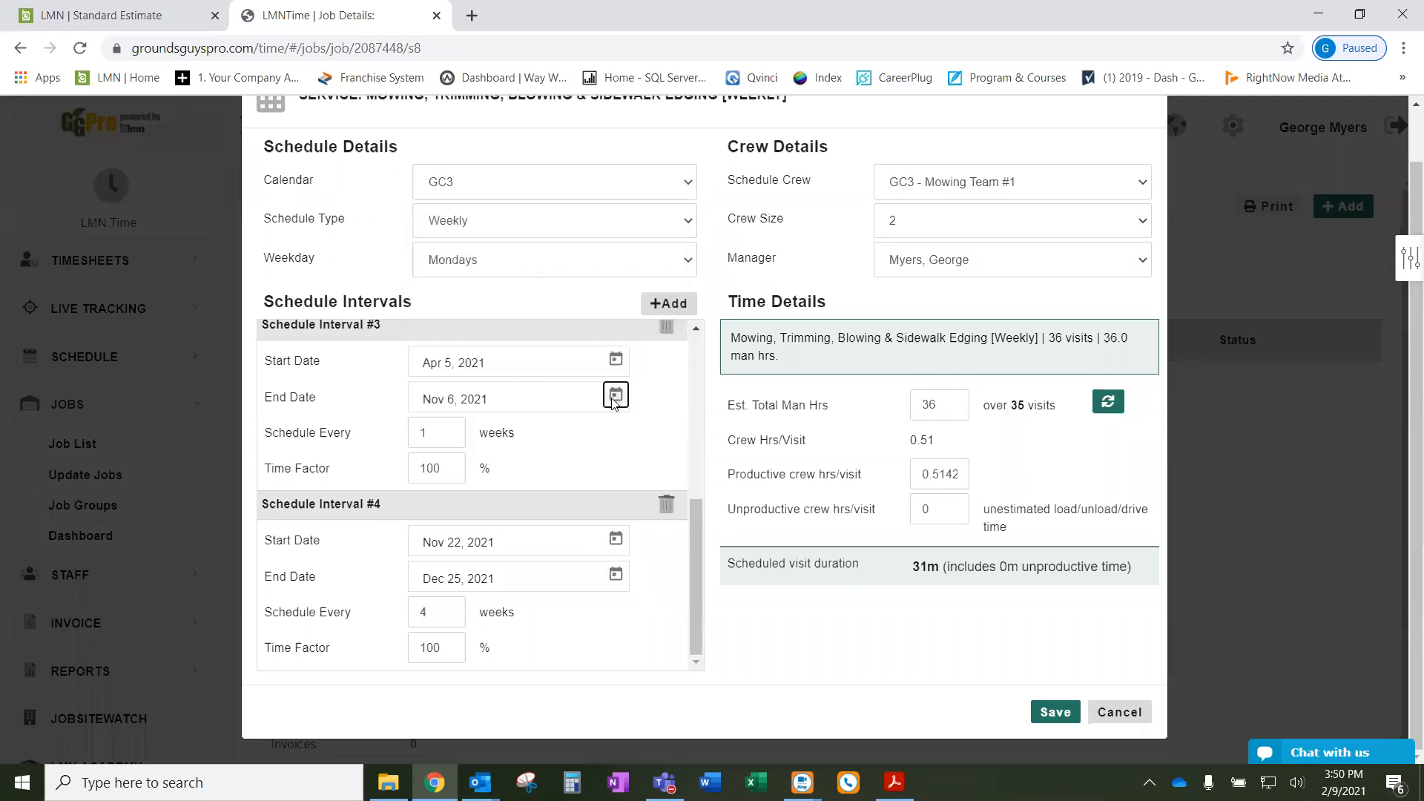
pyautogui.click(657, 605)
pyautogui.click(1107, 405)
# - Review the updated estimate of 36 visits and the 30-minute scheduled visit duration
pyautogui.doubleClick(943, 403)
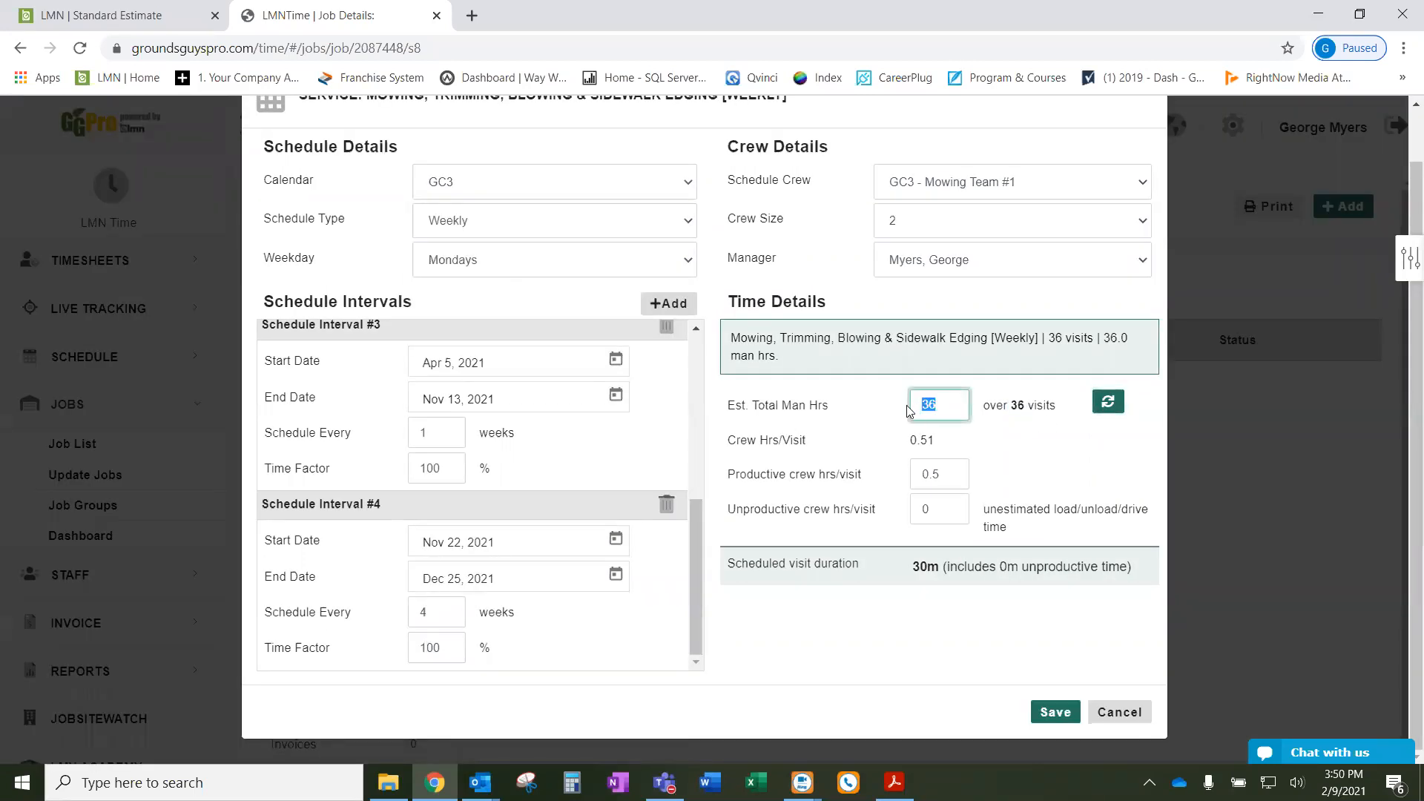
pyautogui.moveTo(1028, 406); pyautogui.dragTo(1004, 410)
pyautogui.scroll(5, 645, 385)
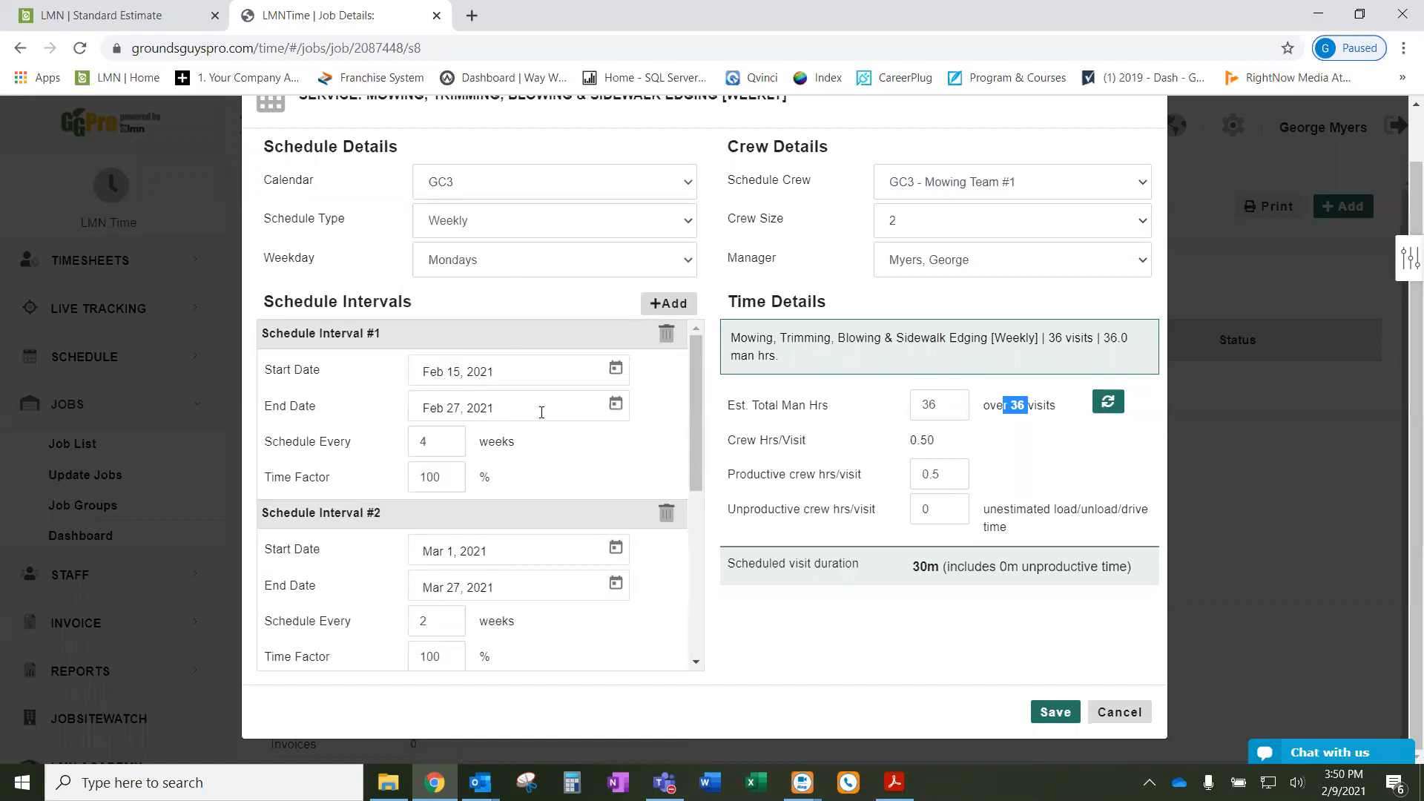
pyautogui.scroll(-1, 533, 471)
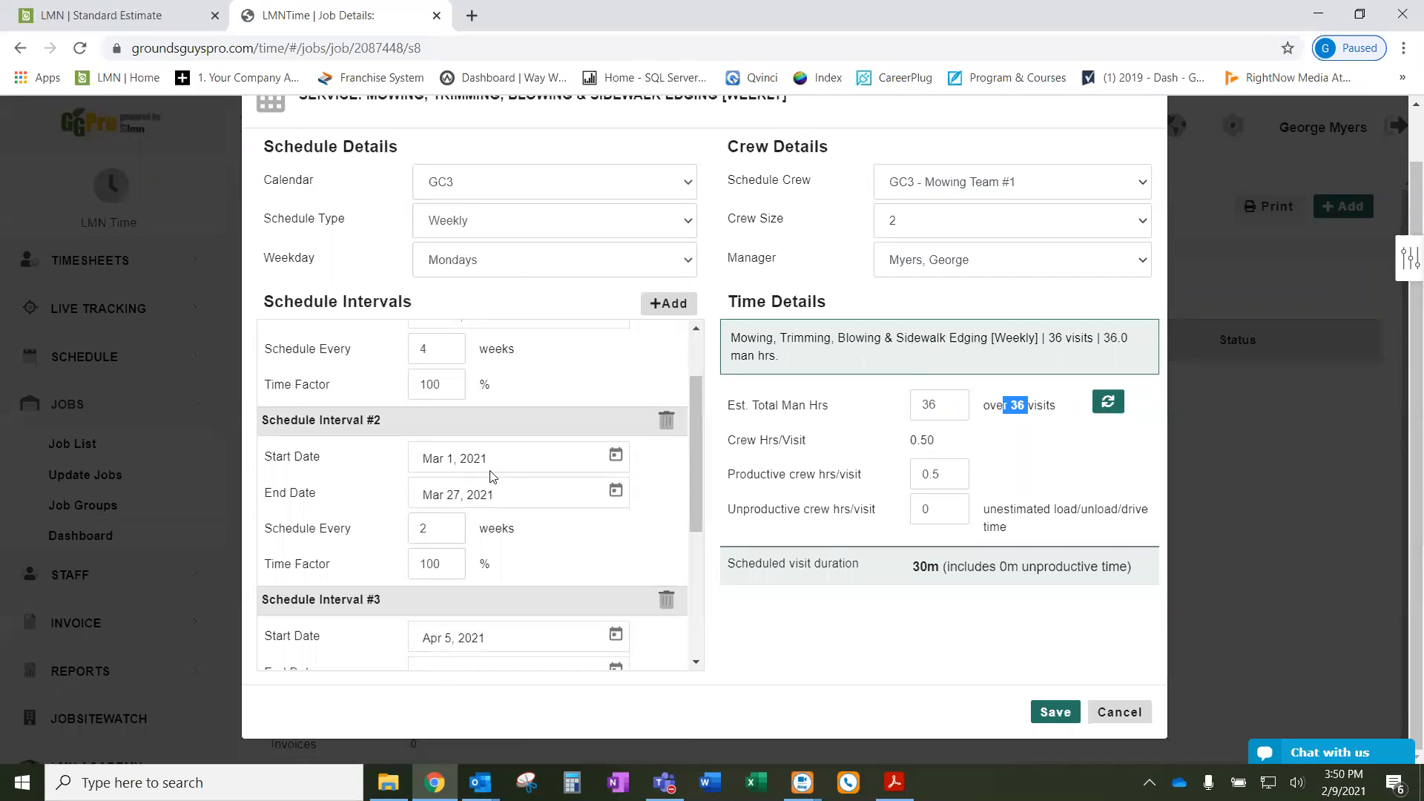
pyautogui.scroll(-2, 489, 484)
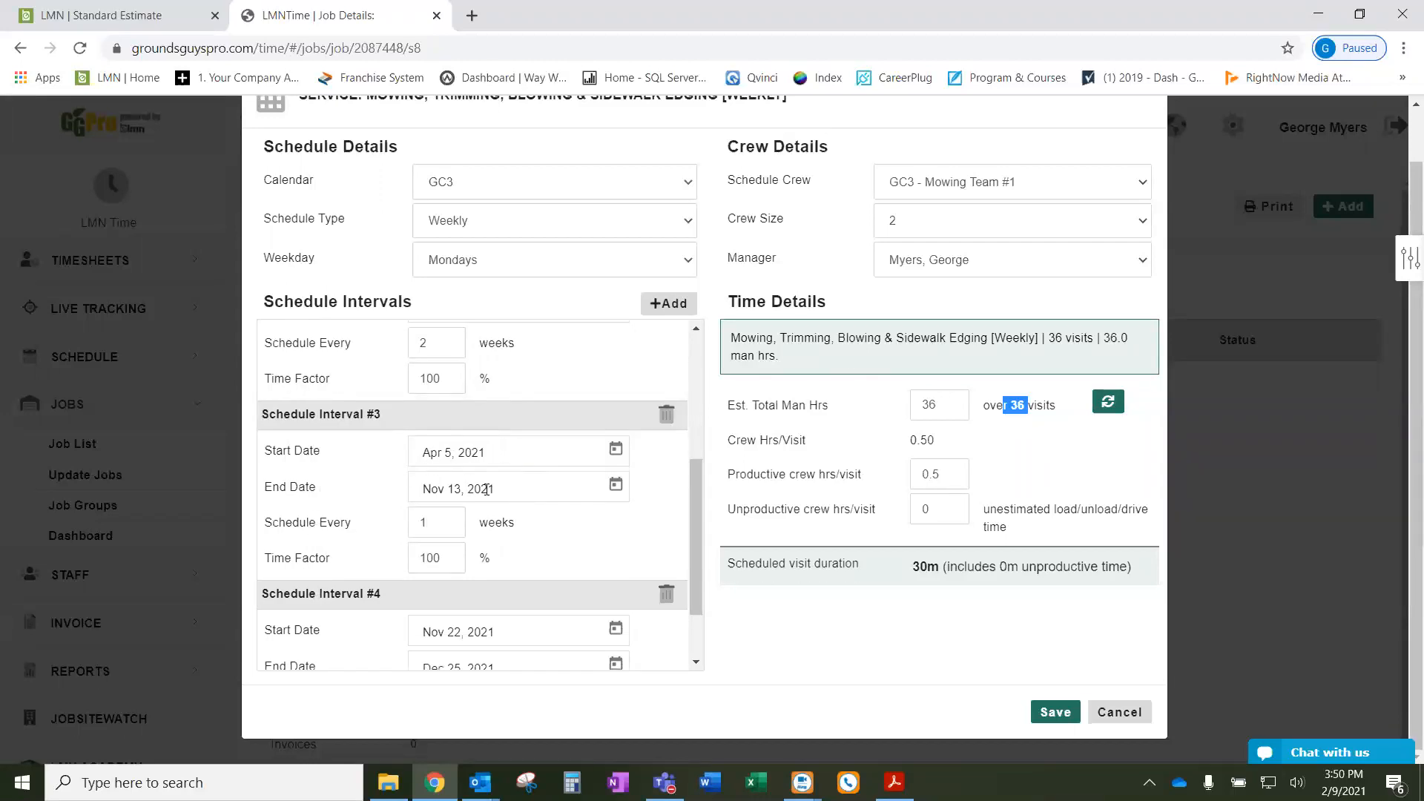
pyautogui.scroll(-1, 529, 491)
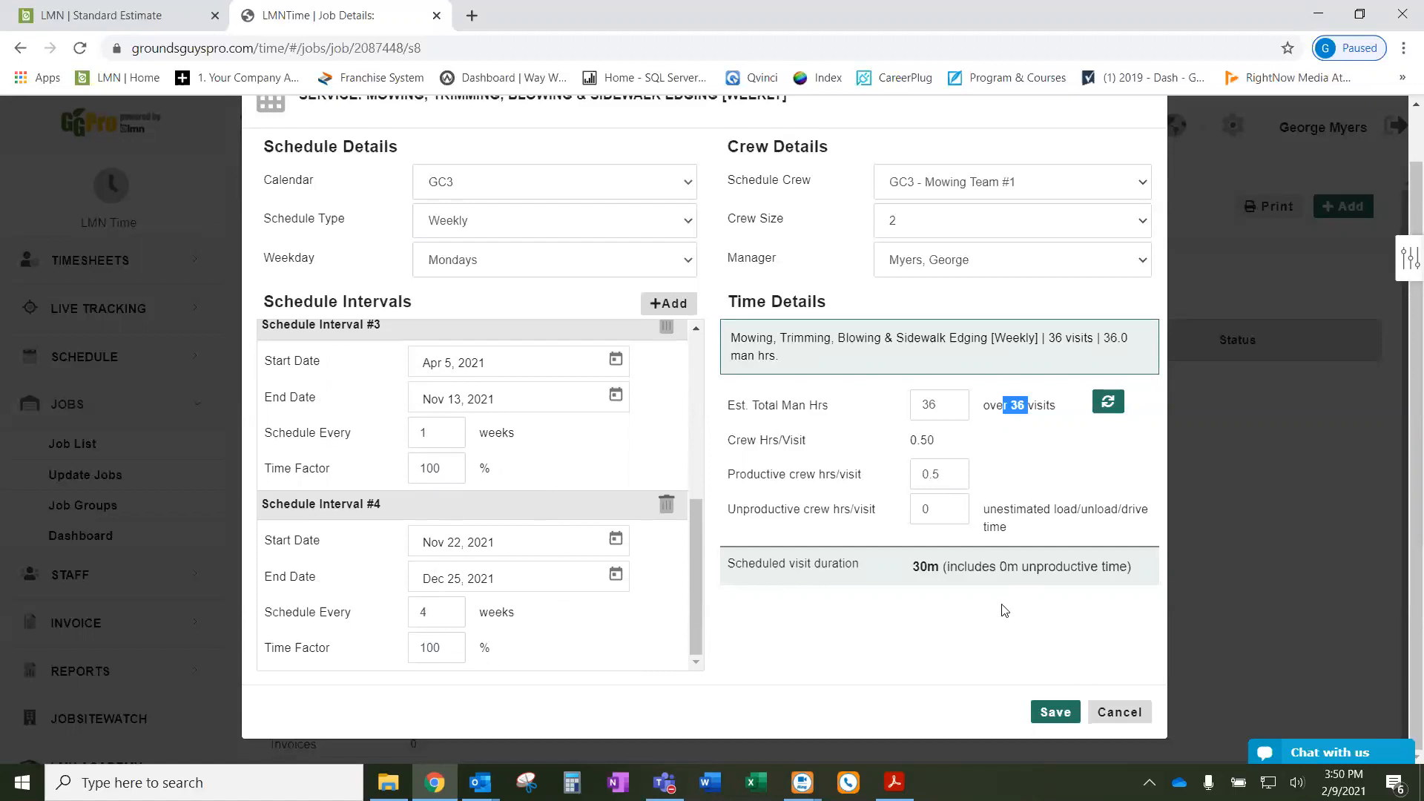
pyautogui.scroll(1, 823, 490)
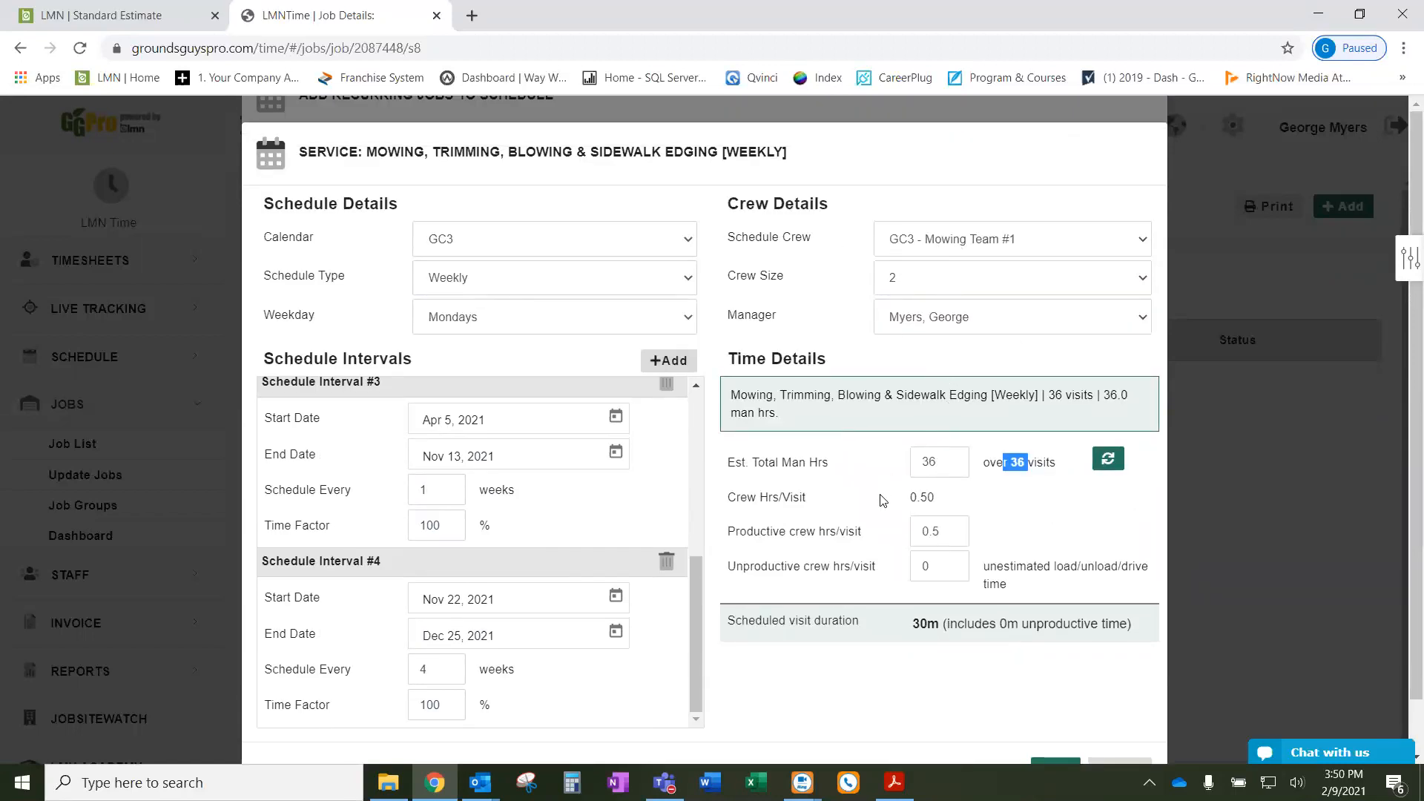
pyautogui.click(841, 462)
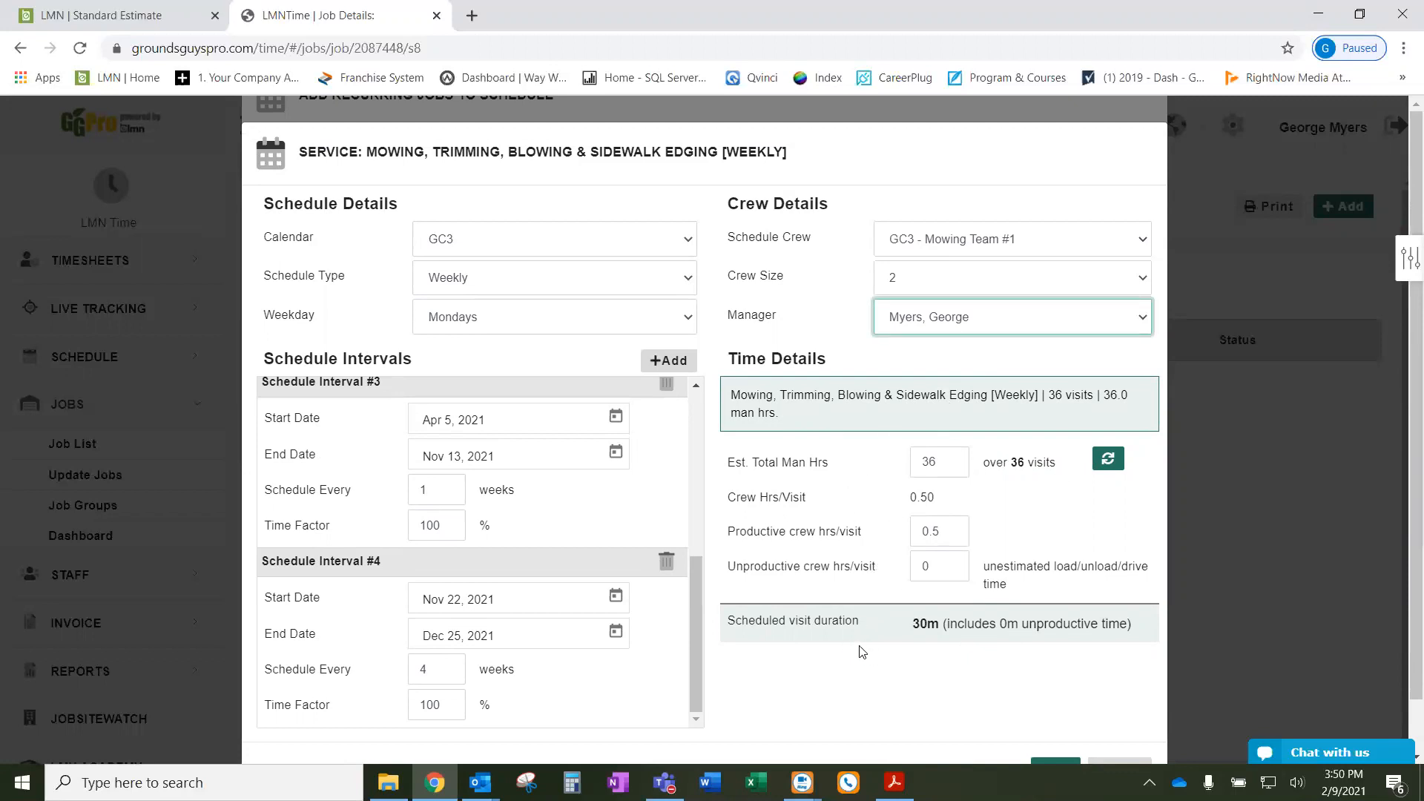
pyautogui.scroll(-1, 862, 651)
pyautogui.moveTo(732, 564); pyautogui.dragTo(882, 573)
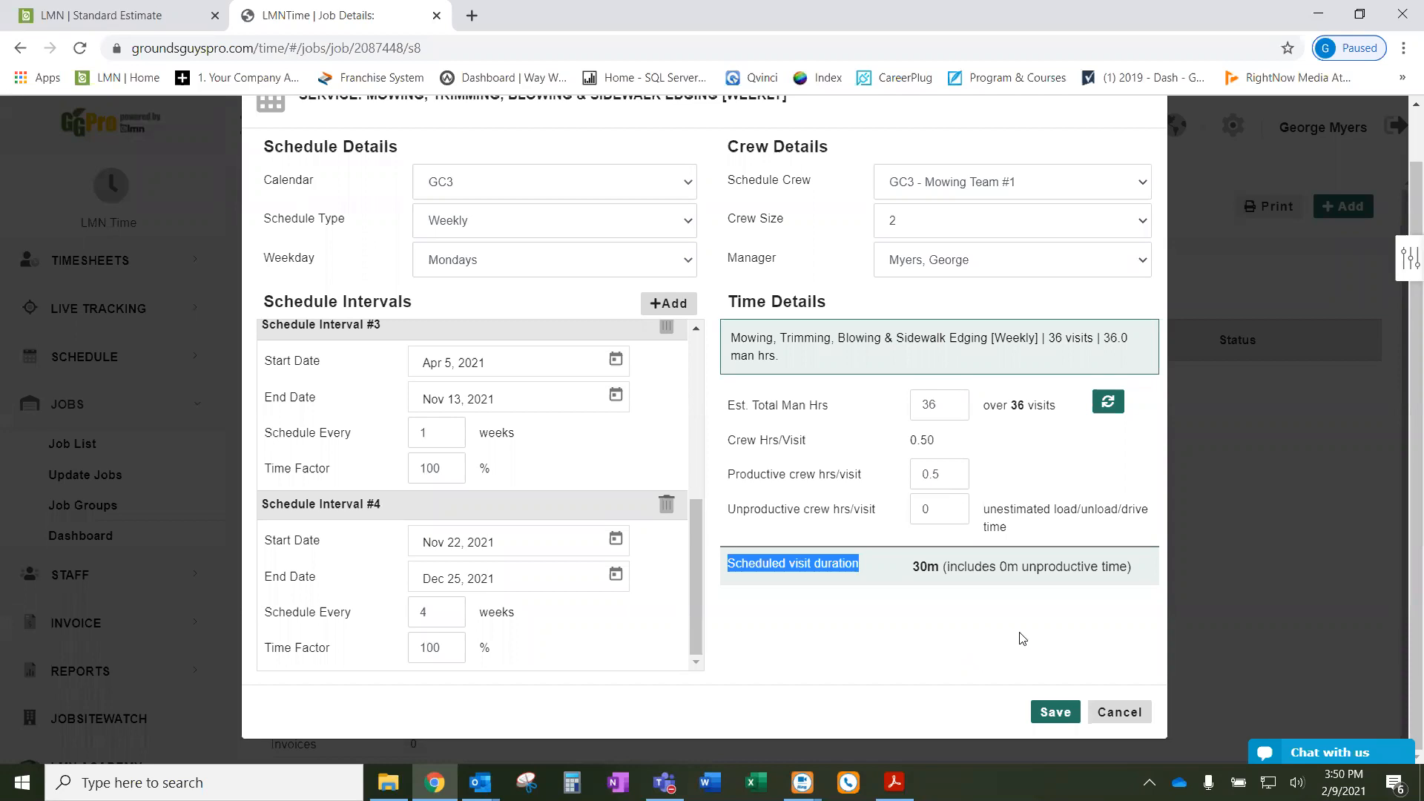
# - Save the mowing schedule, finish the wizard, and confirm adding the 36 visits to the schedule
pyautogui.click(1054, 712)
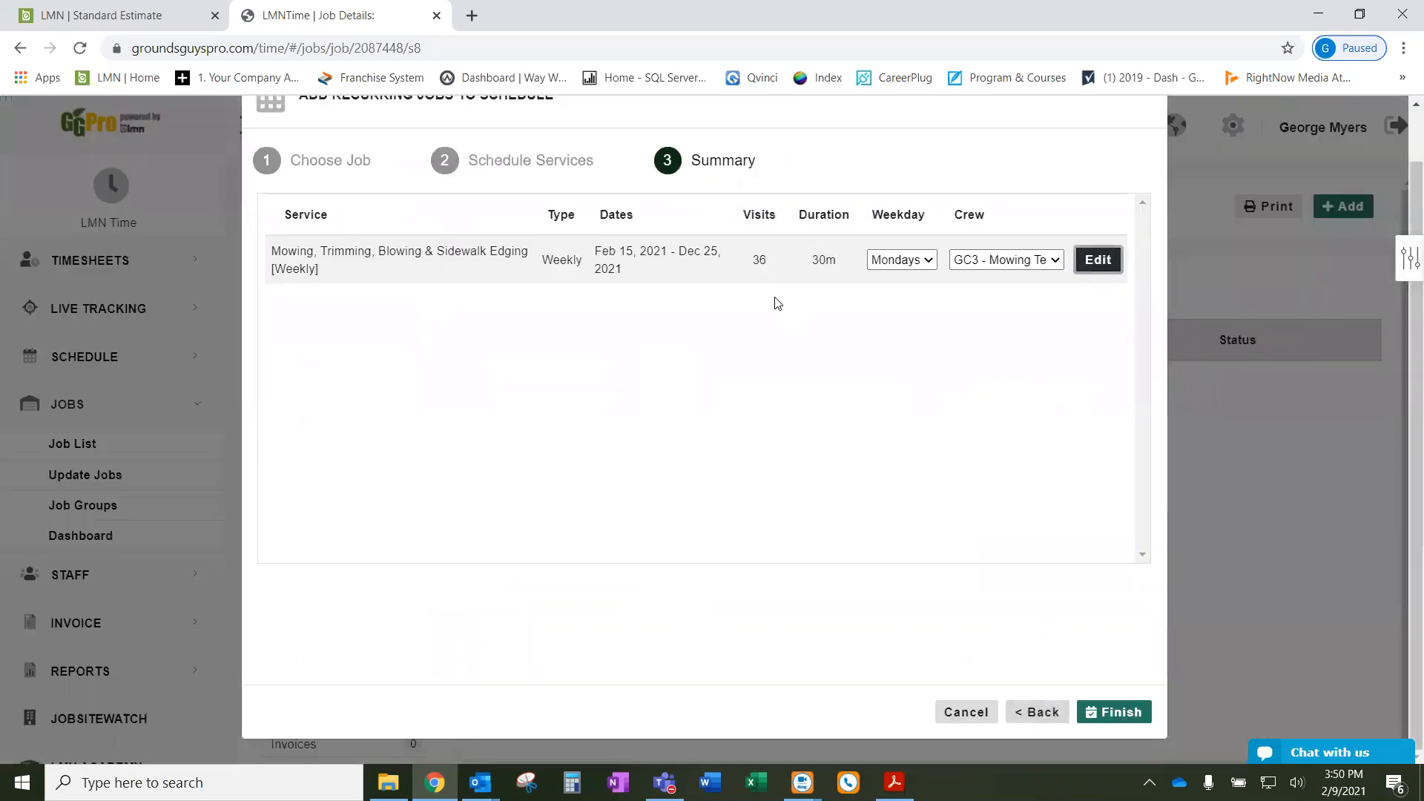
pyautogui.click(1130, 712)
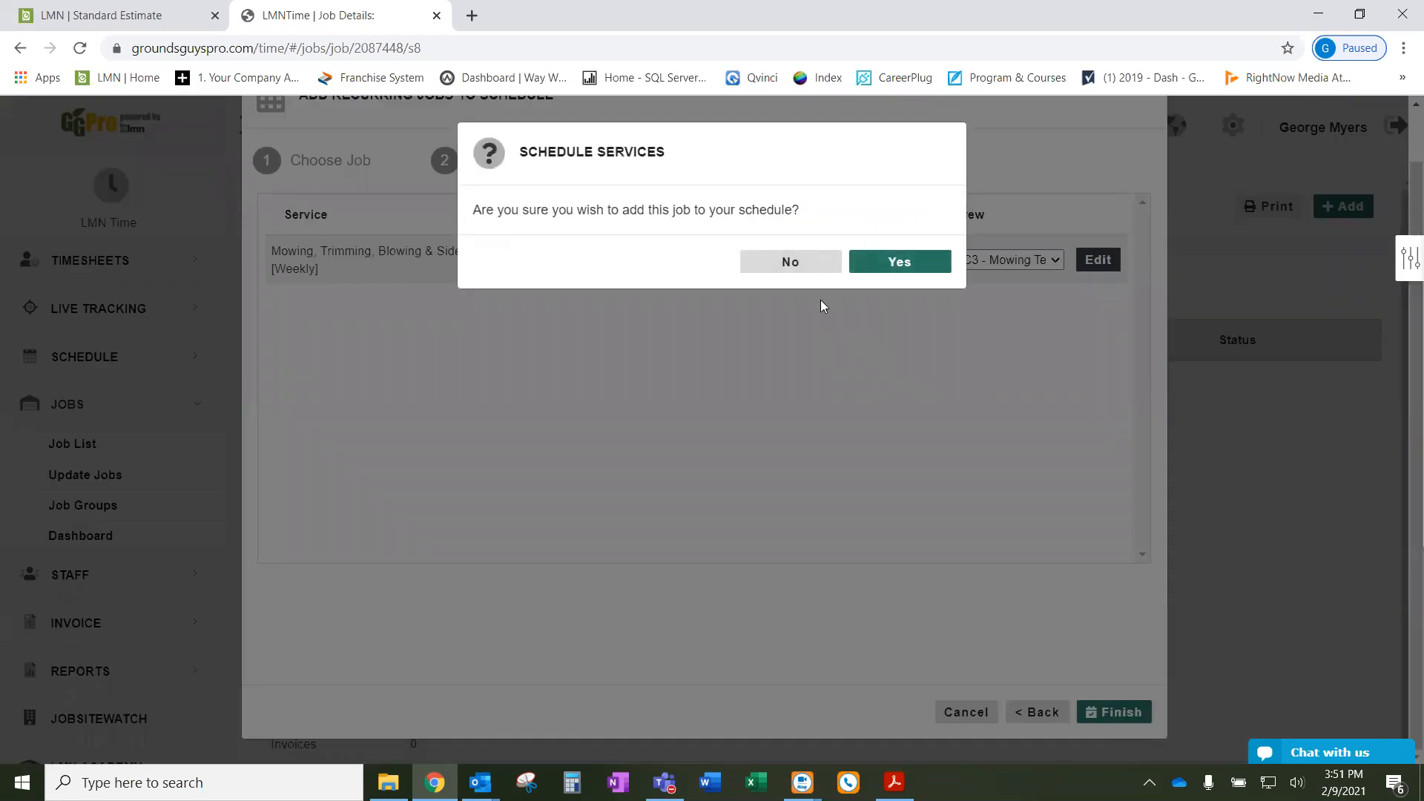
pyautogui.click(898, 263)
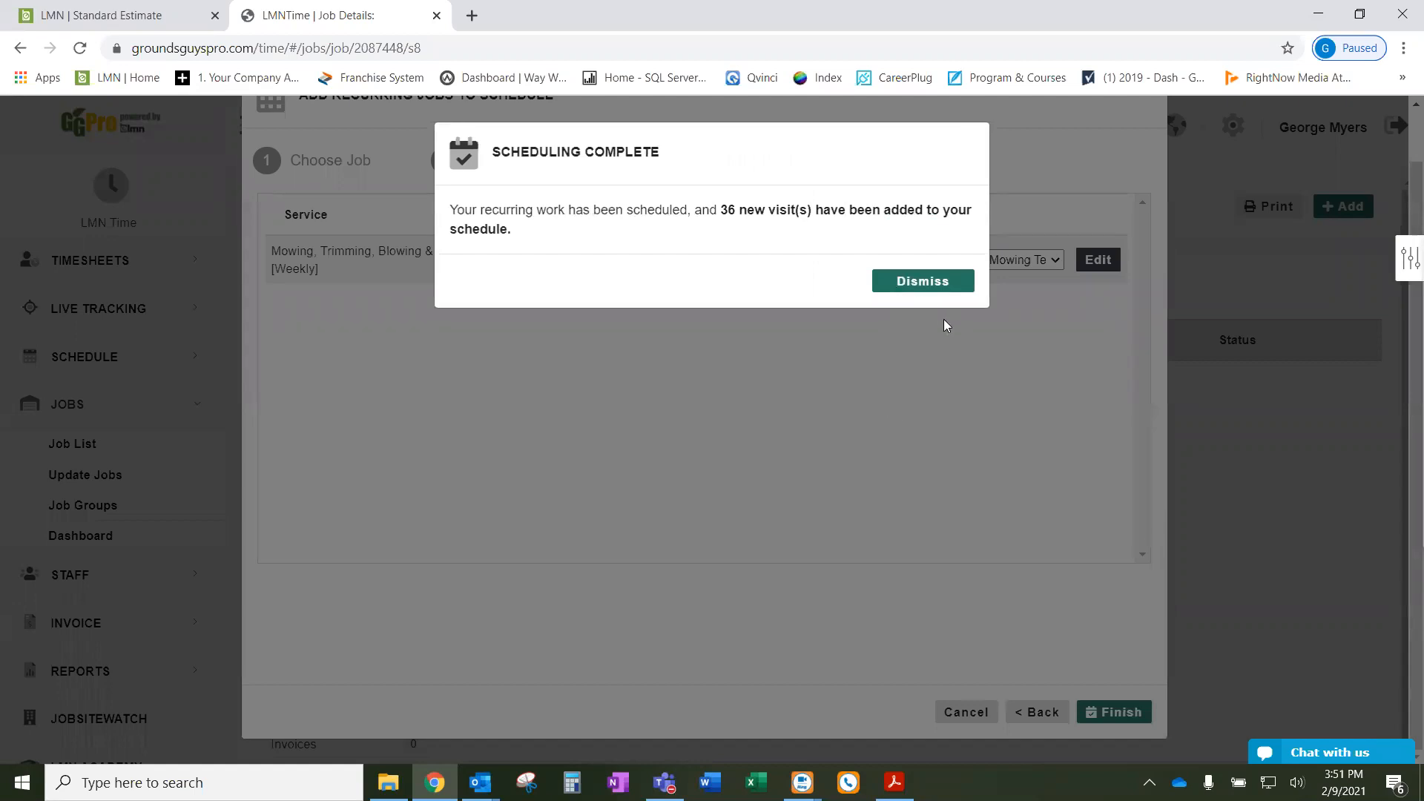
pyautogui.click(945, 286)
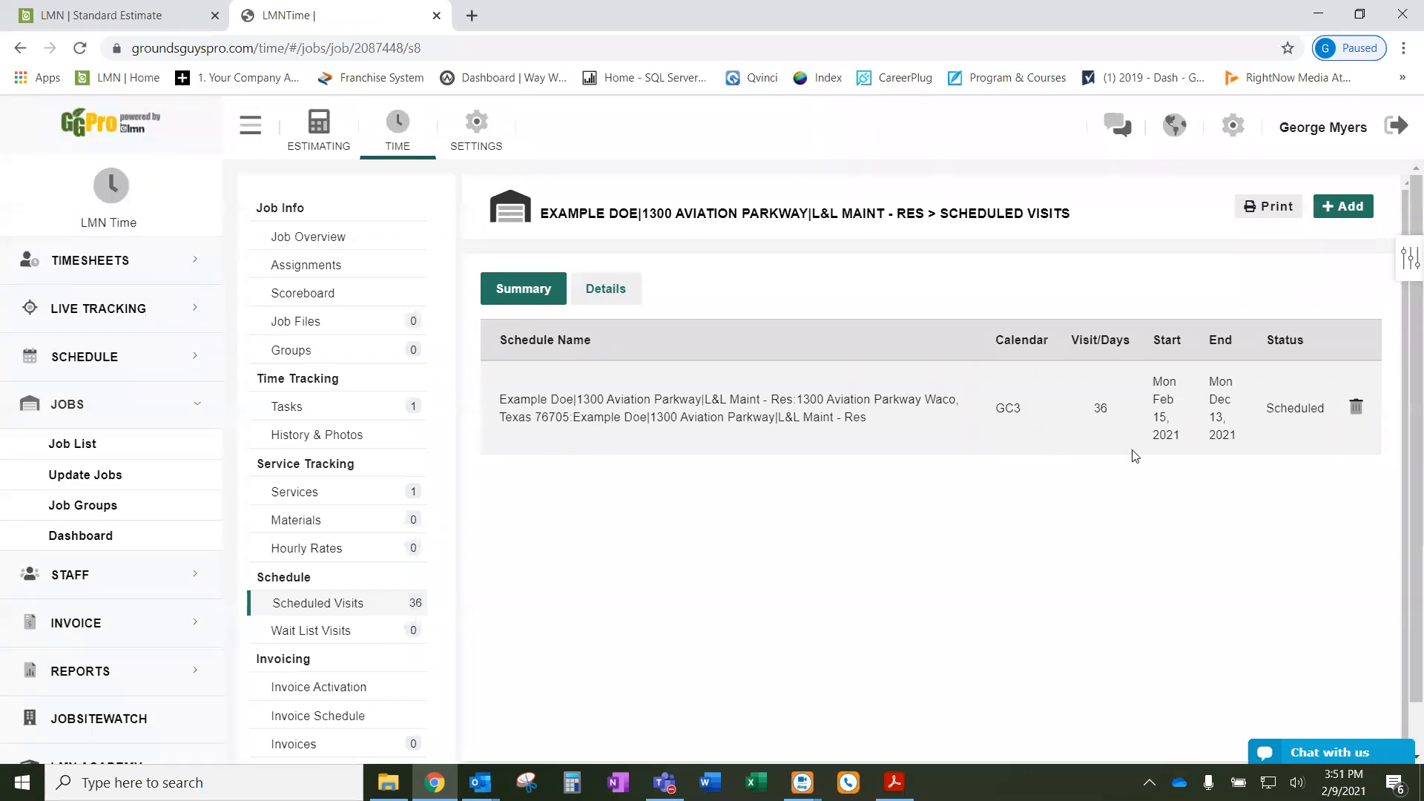
pyautogui.moveTo(1182, 341)
pyautogui.mouseDown()
pyautogui.moveTo(1153, 341)
pyautogui.moveTo(1198, 340)
pyautogui.mouseUp()
pyautogui.click(607, 291)
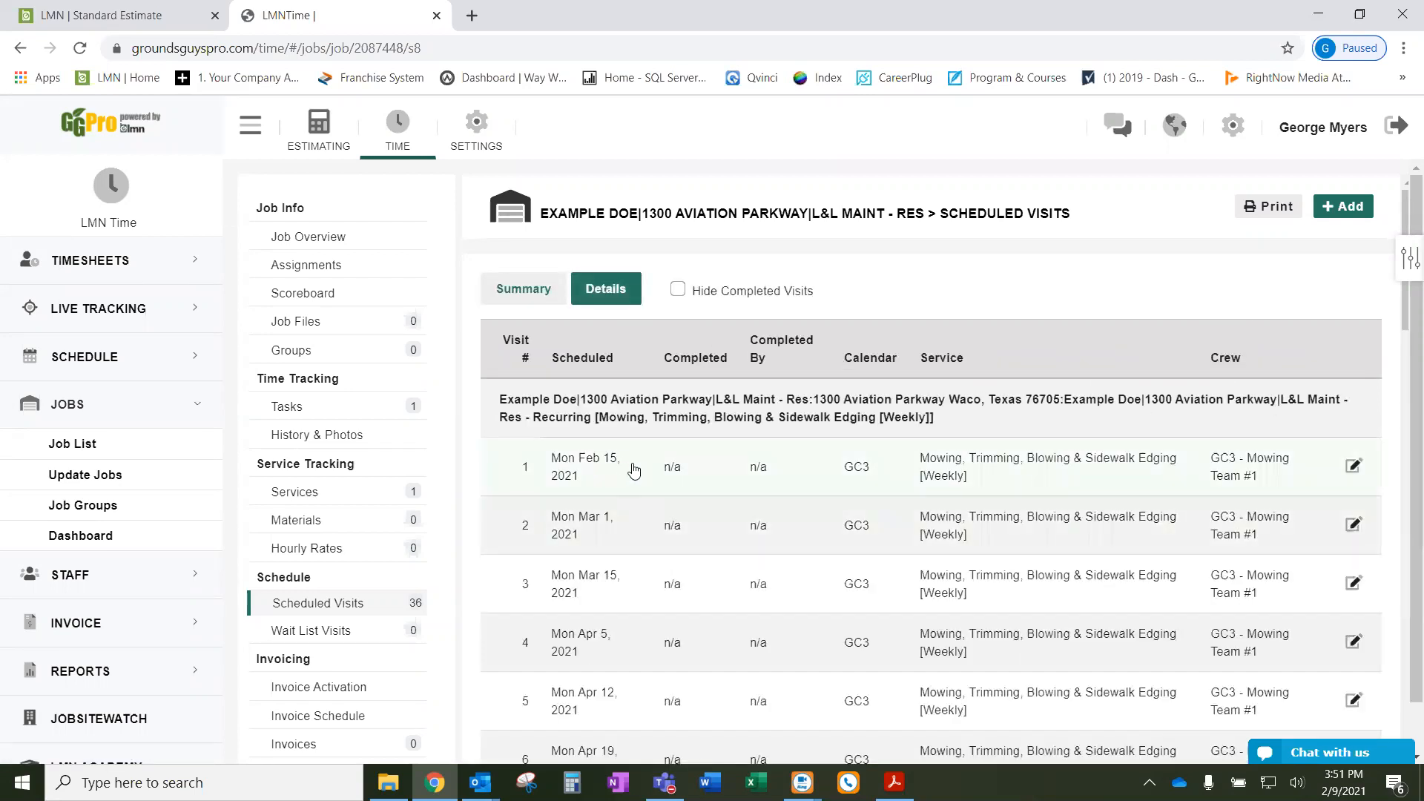
pyautogui.scroll(-2, 634, 472)
pyautogui.scroll(-8, 612, 324)
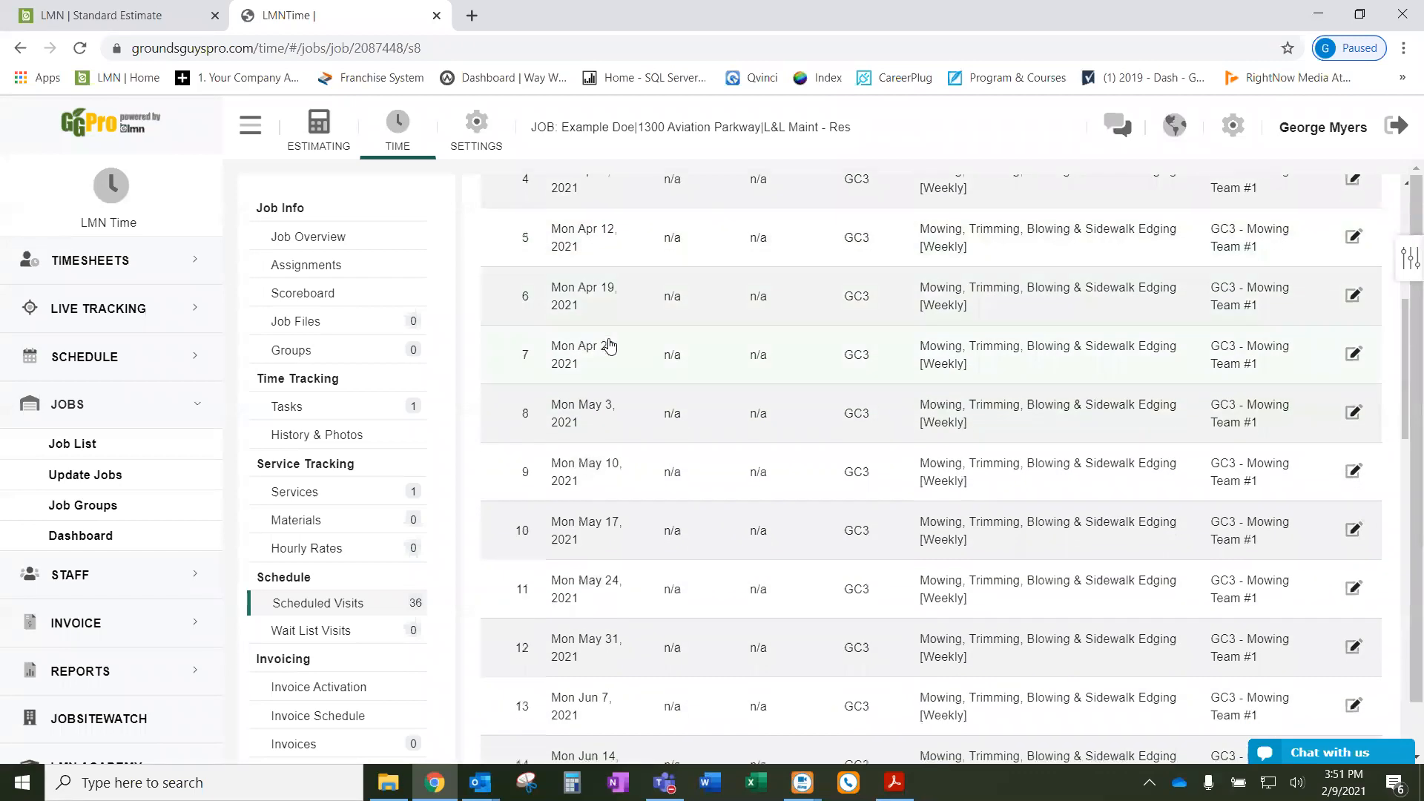
pyautogui.scroll(-10, 610, 360)
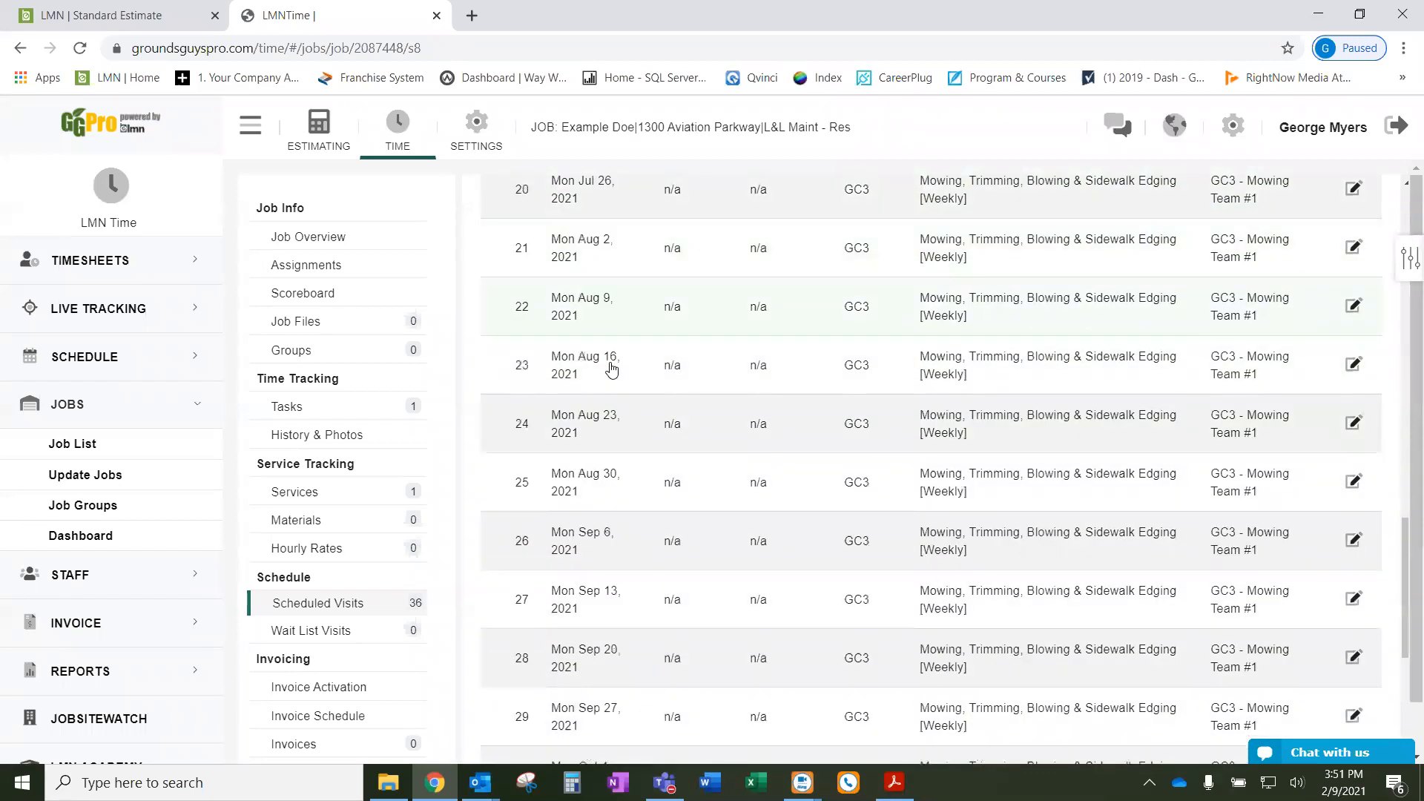
pyautogui.scroll(-1, 611, 373)
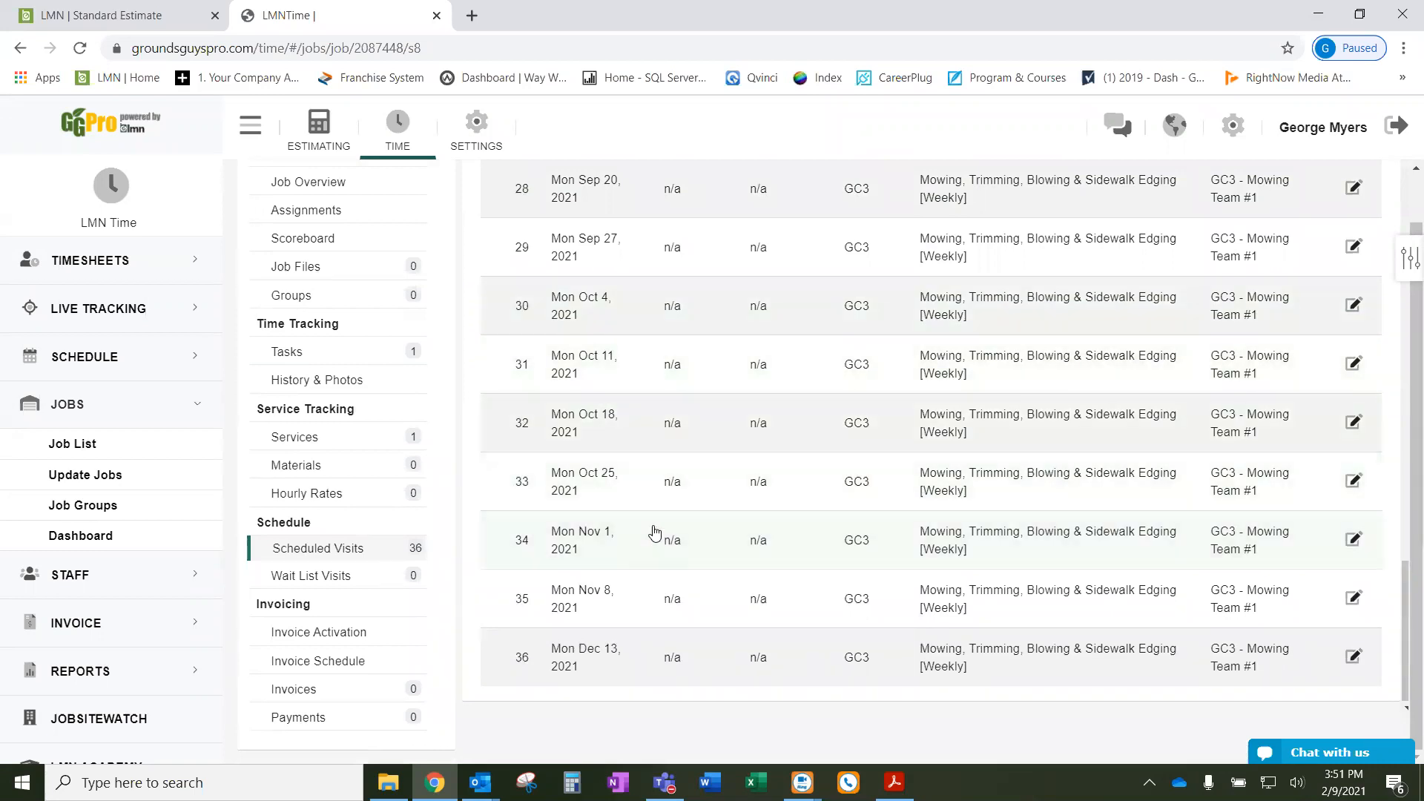
pyautogui.scroll(2, 653, 519)
pyautogui.scroll(20, 653, 525)
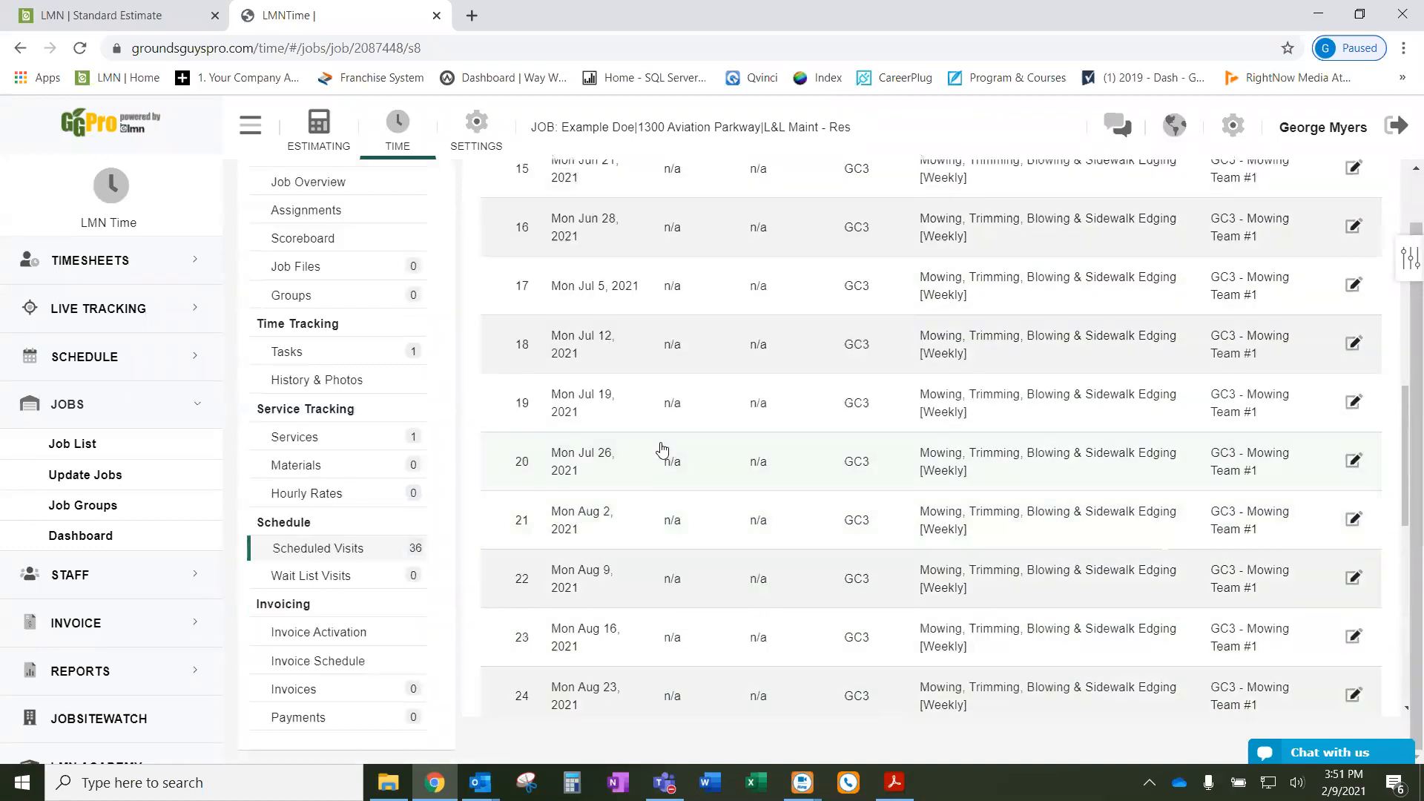
pyautogui.scroll(6, 662, 449)
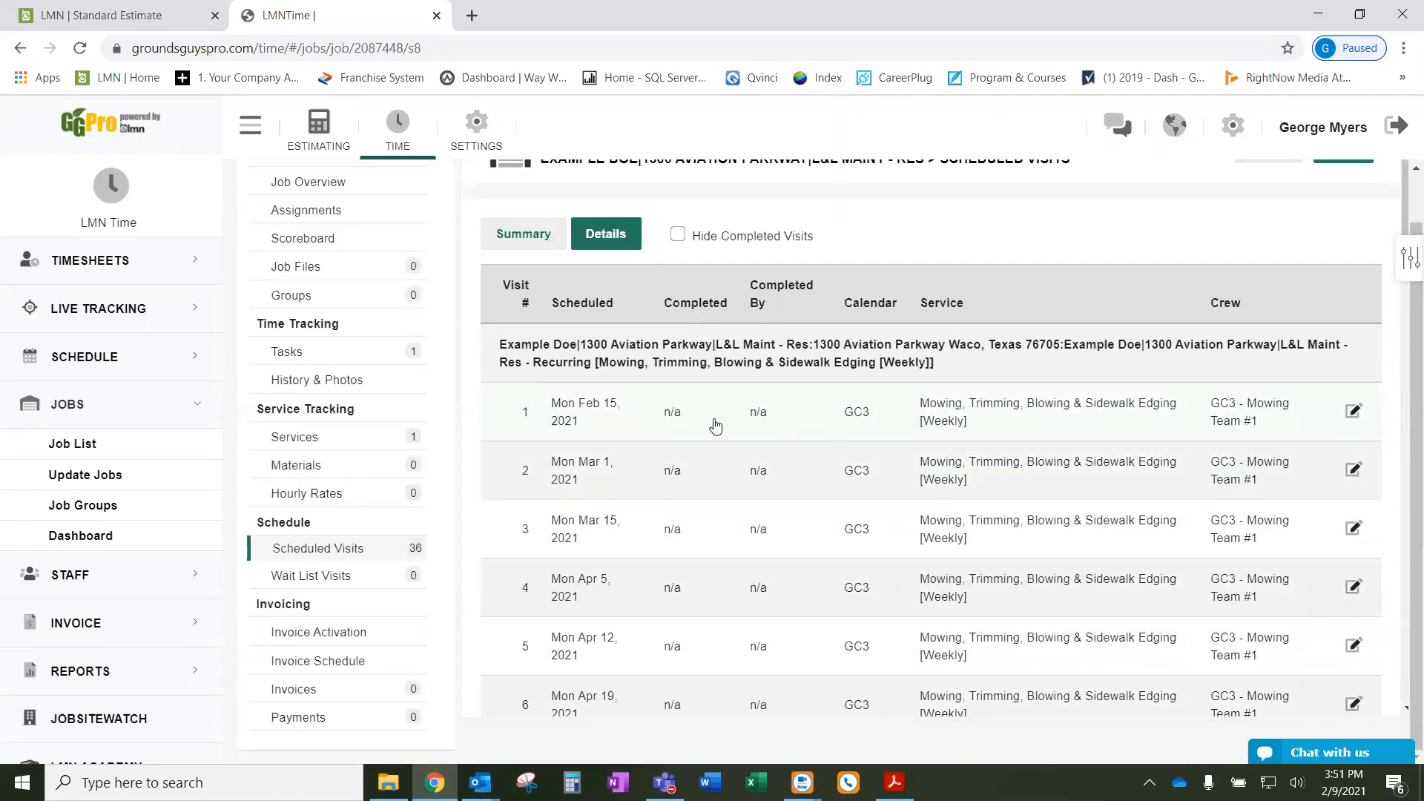
# - From the Feb 15 mowing visit, reassign the crew for all future visits to GC3 - Mowing Team #2
pyautogui.click(590, 417)
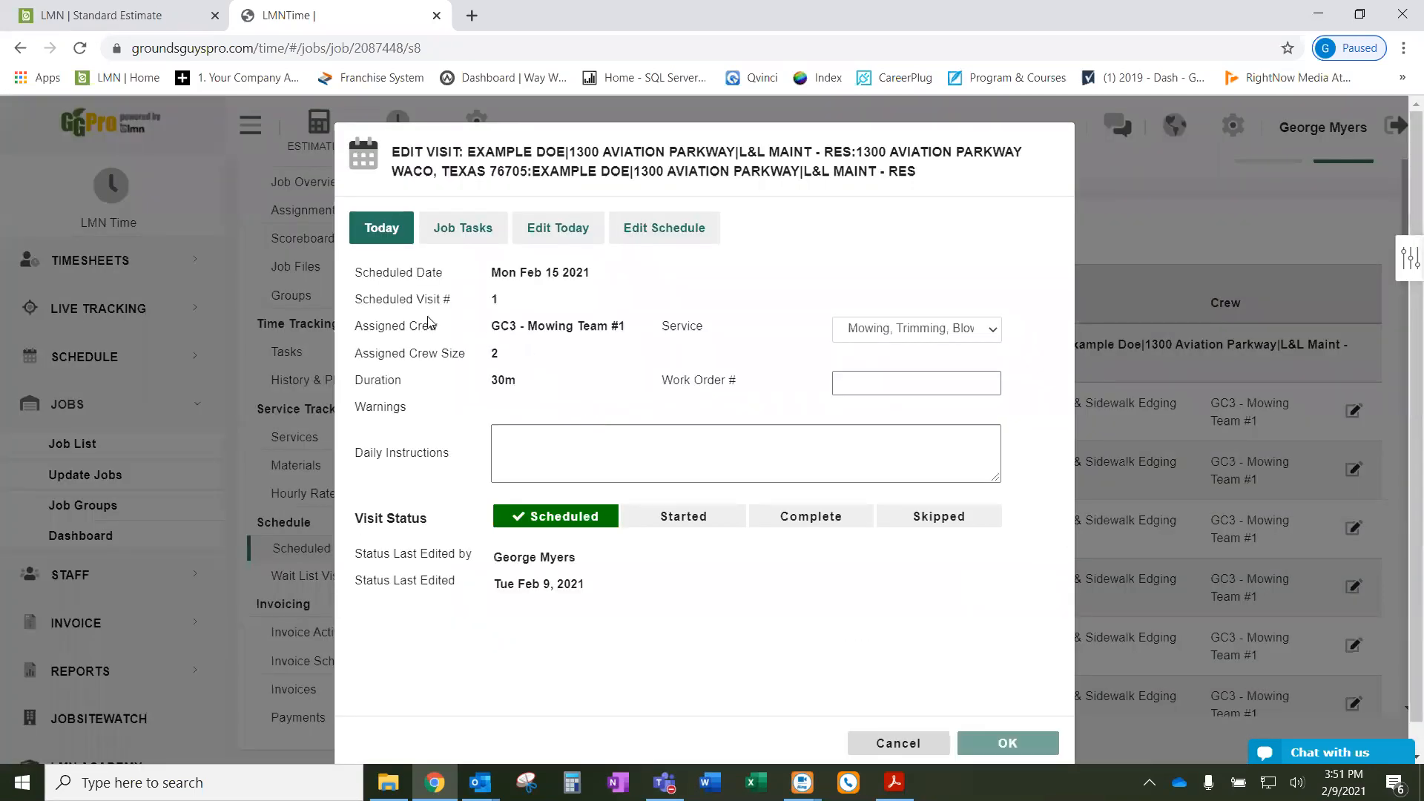
pyautogui.click(477, 235)
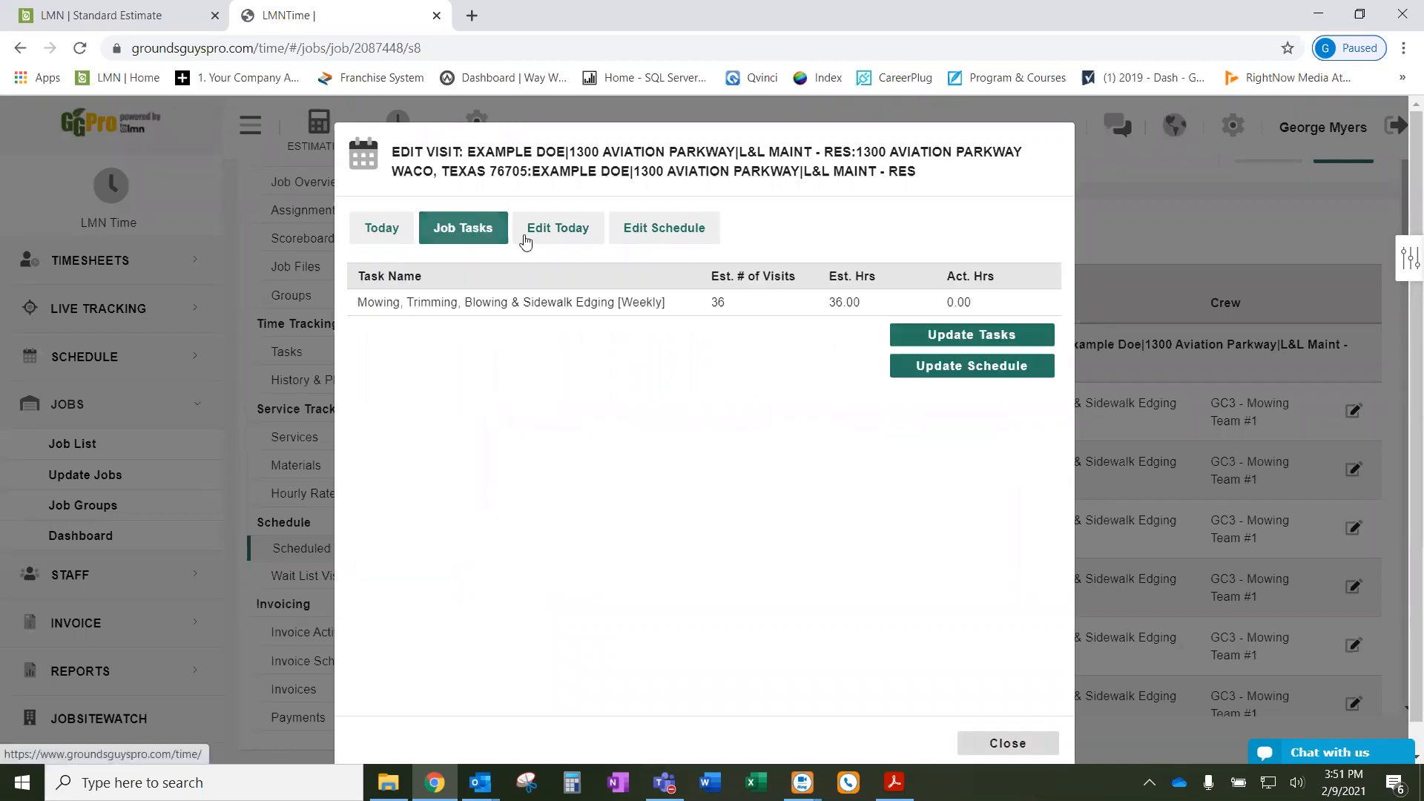
pyautogui.click(569, 236)
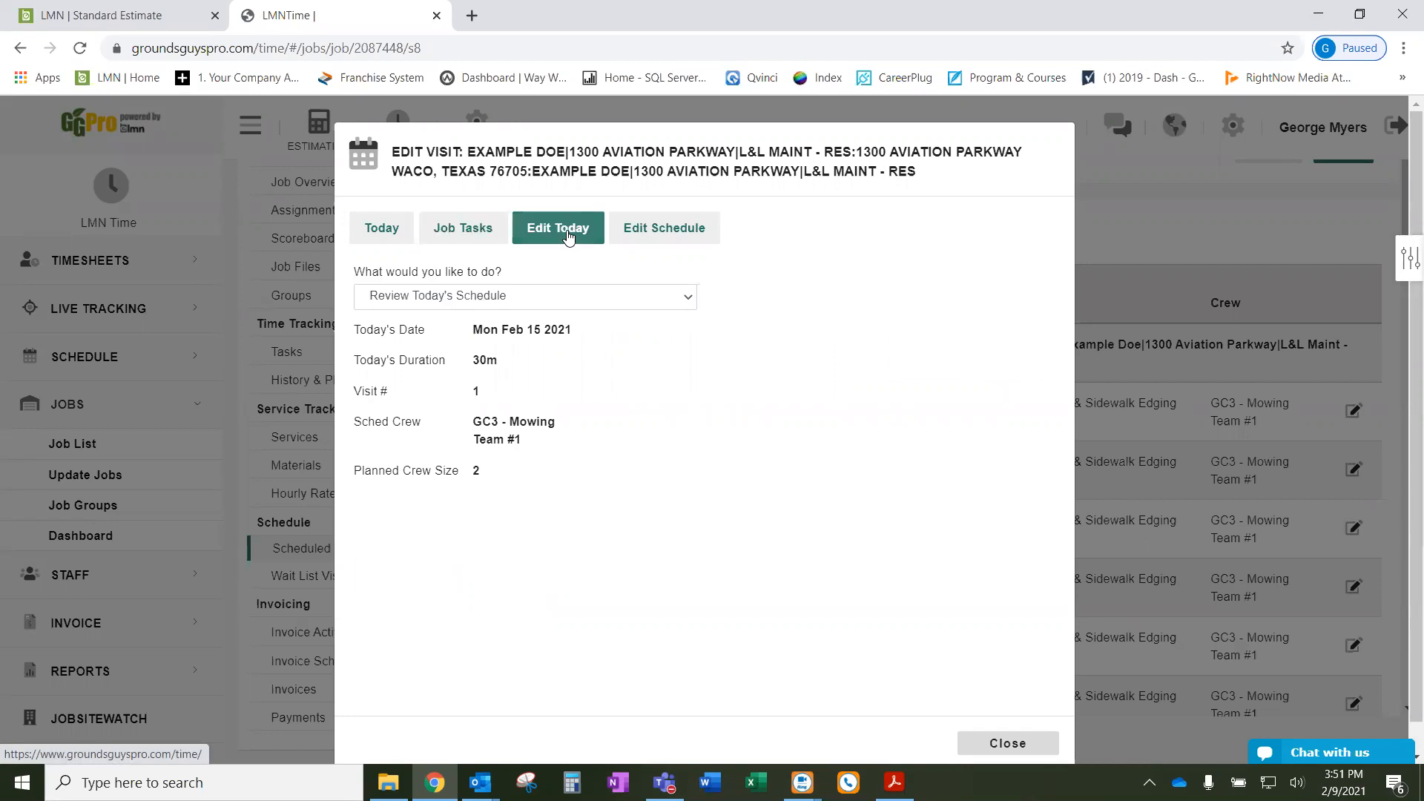
pyautogui.click(667, 231)
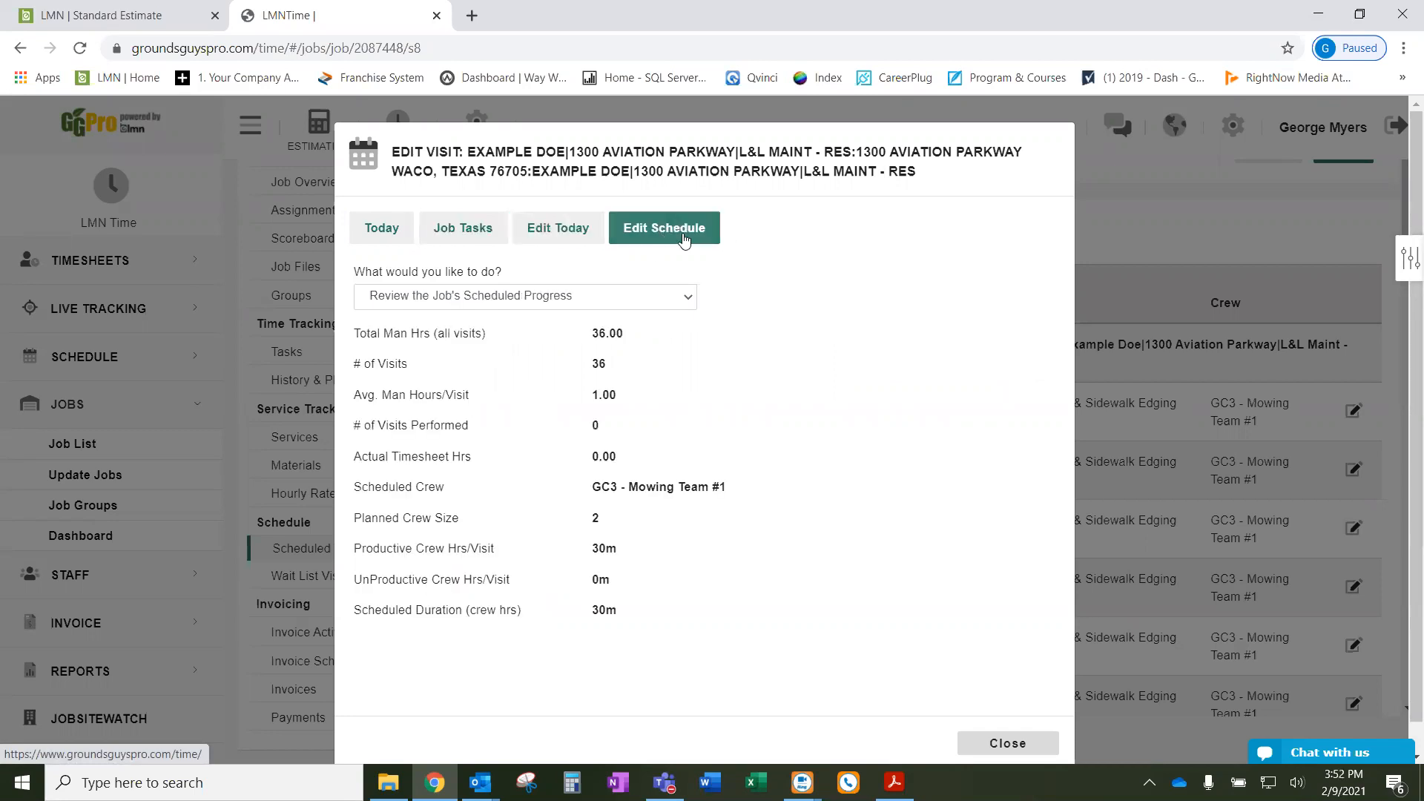
pyautogui.click(686, 304)
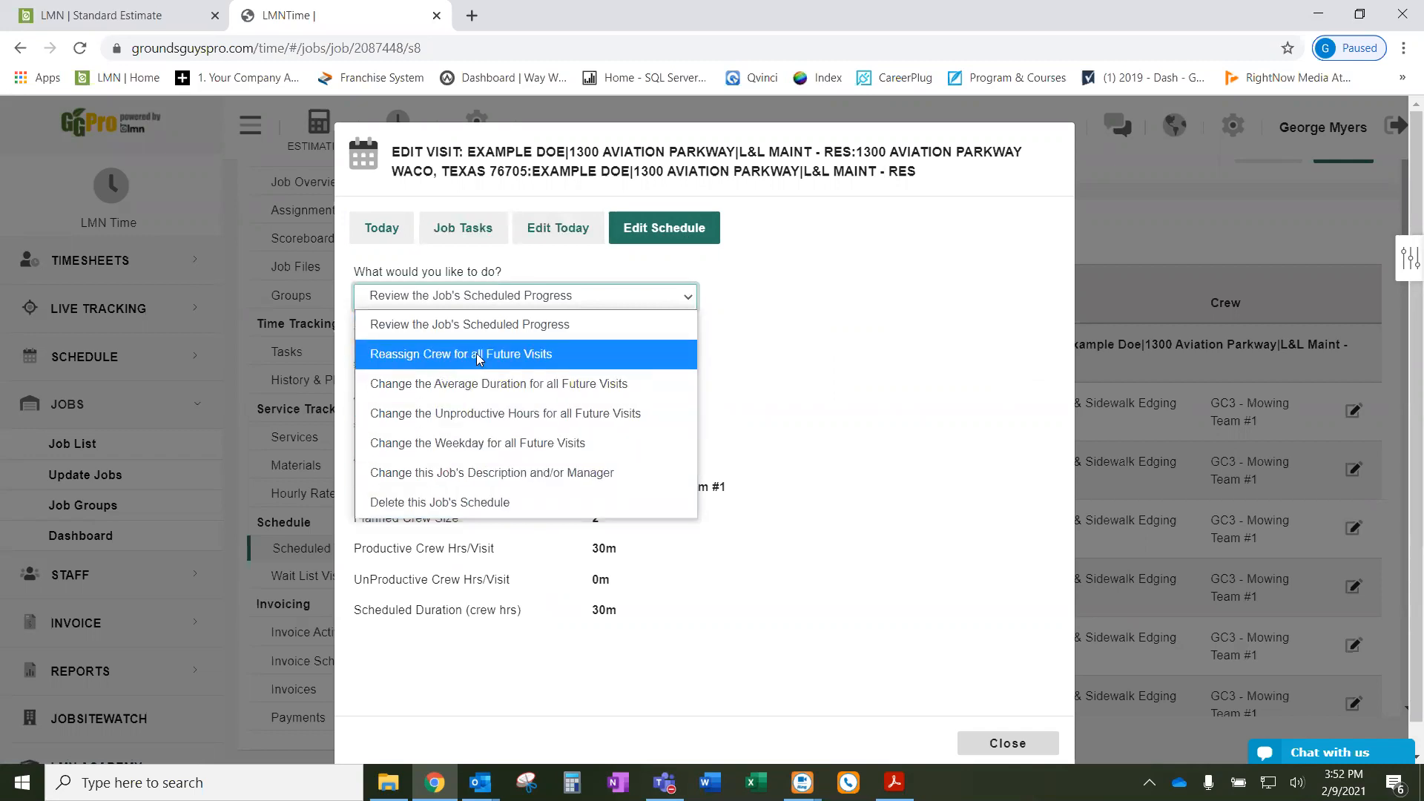
pyautogui.click(518, 356)
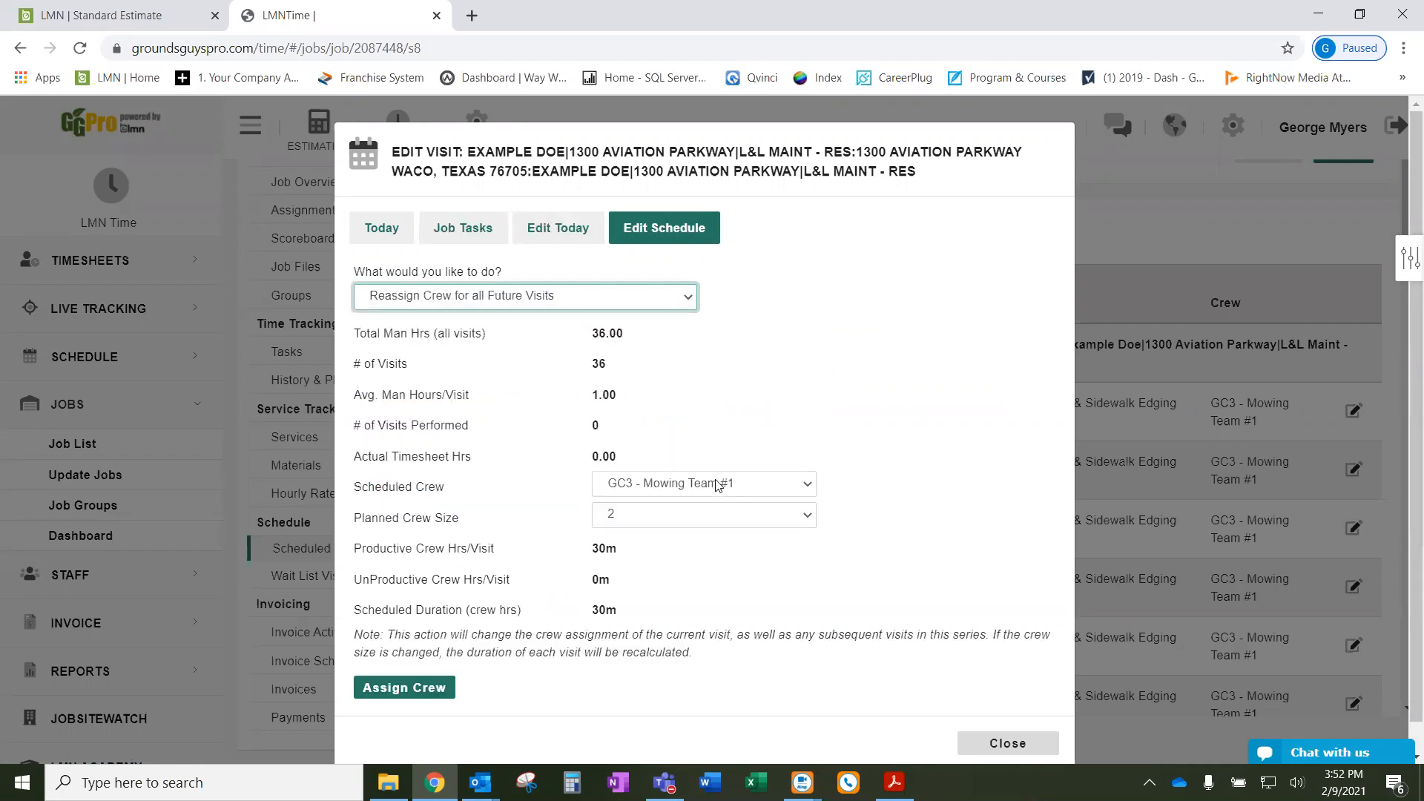
pyautogui.click(754, 490)
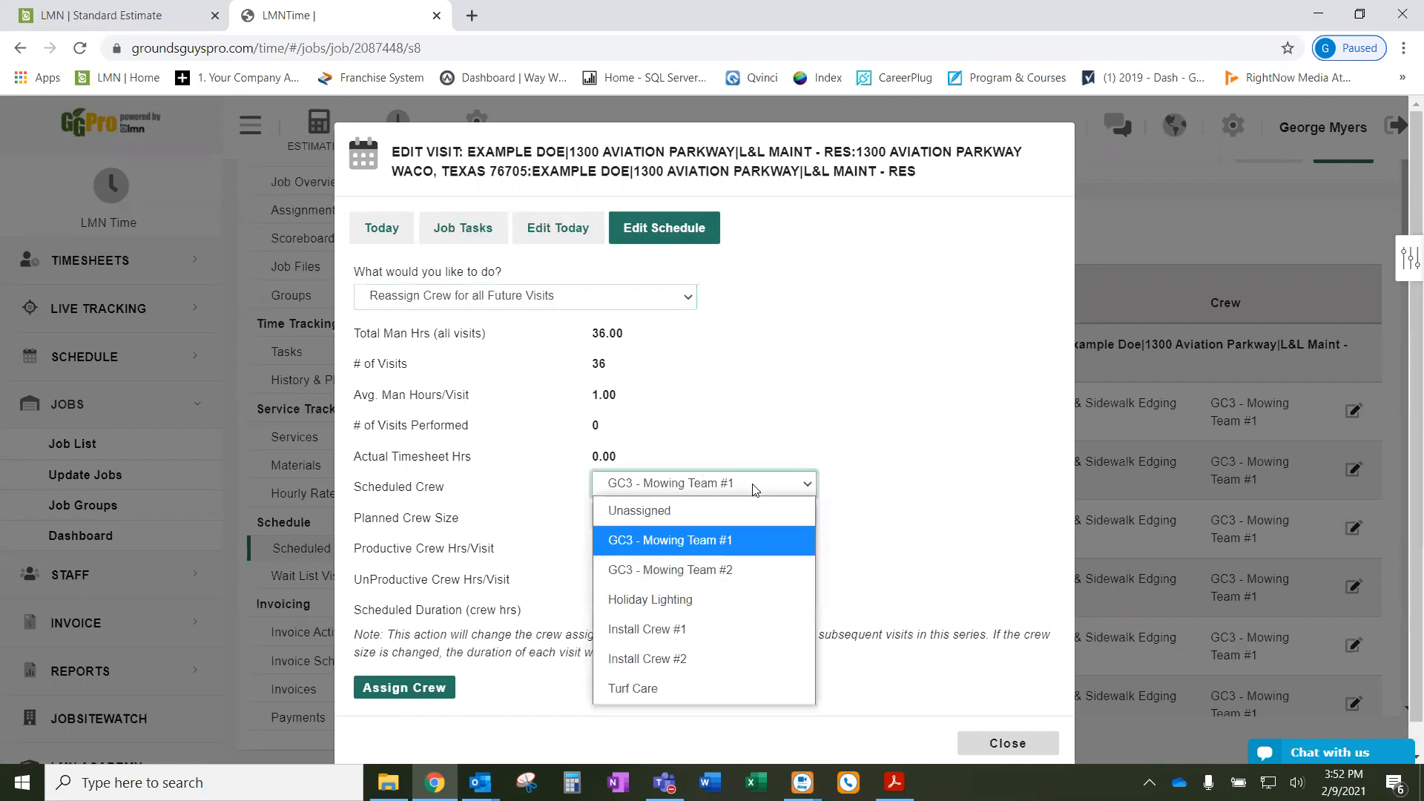
pyautogui.click(730, 568)
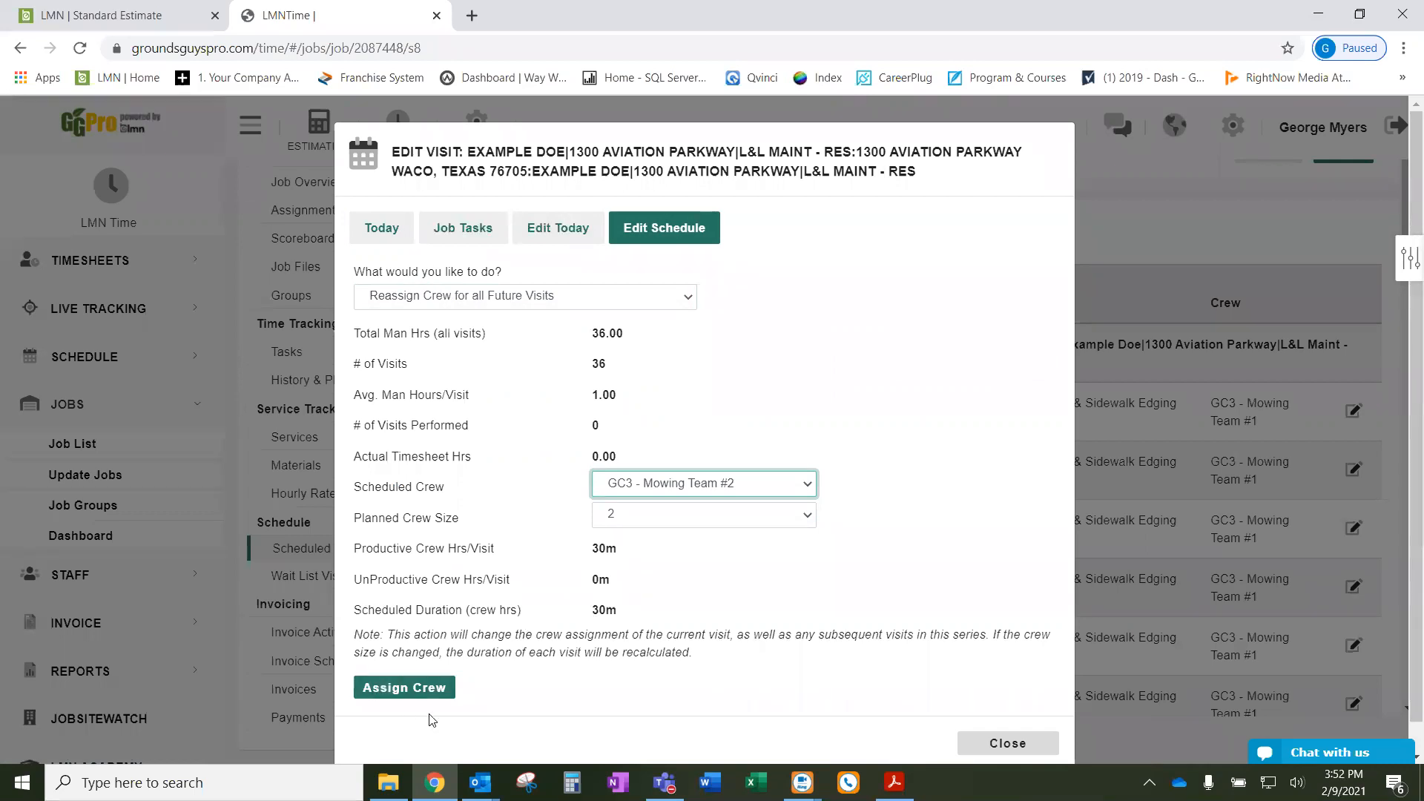
pyautogui.click(405, 695)
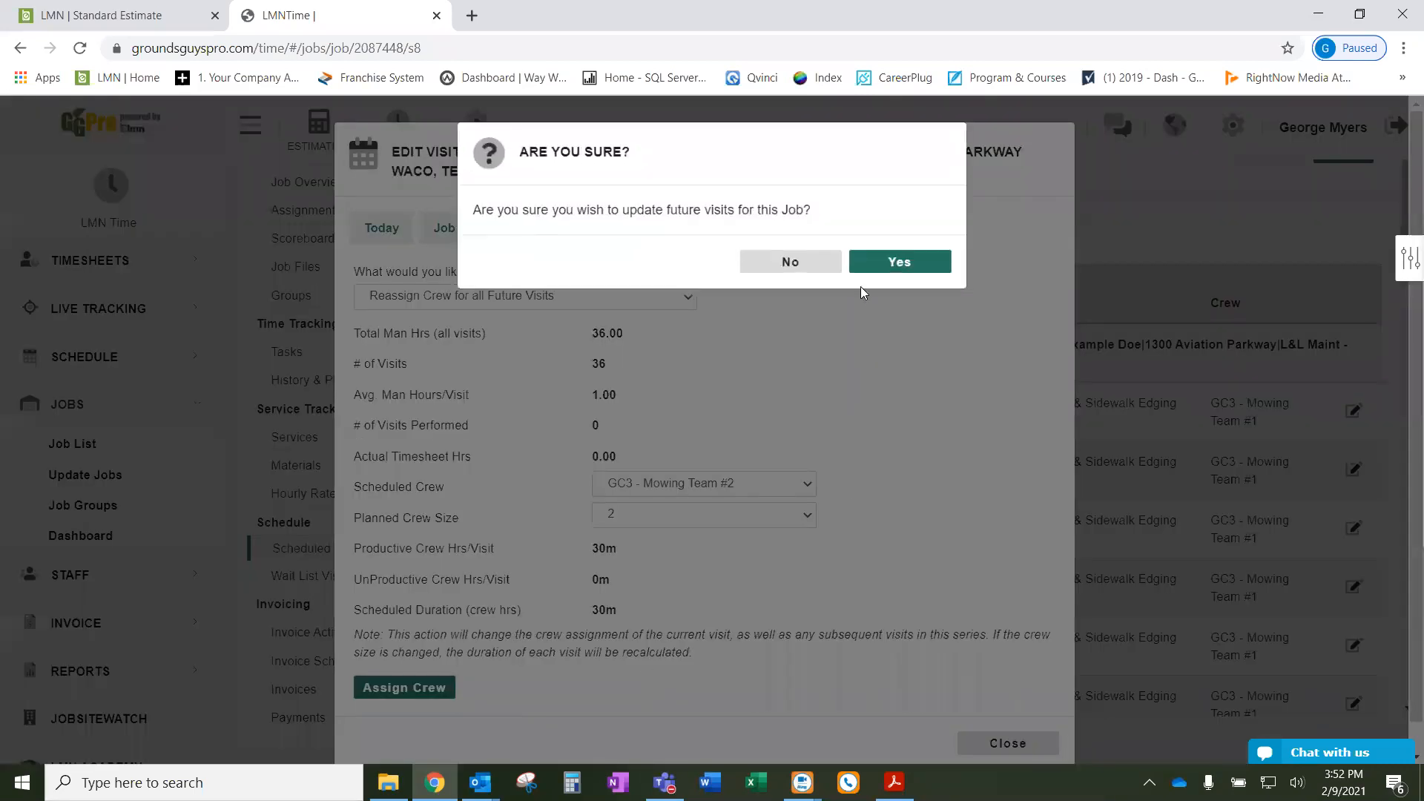
pyautogui.click(896, 269)
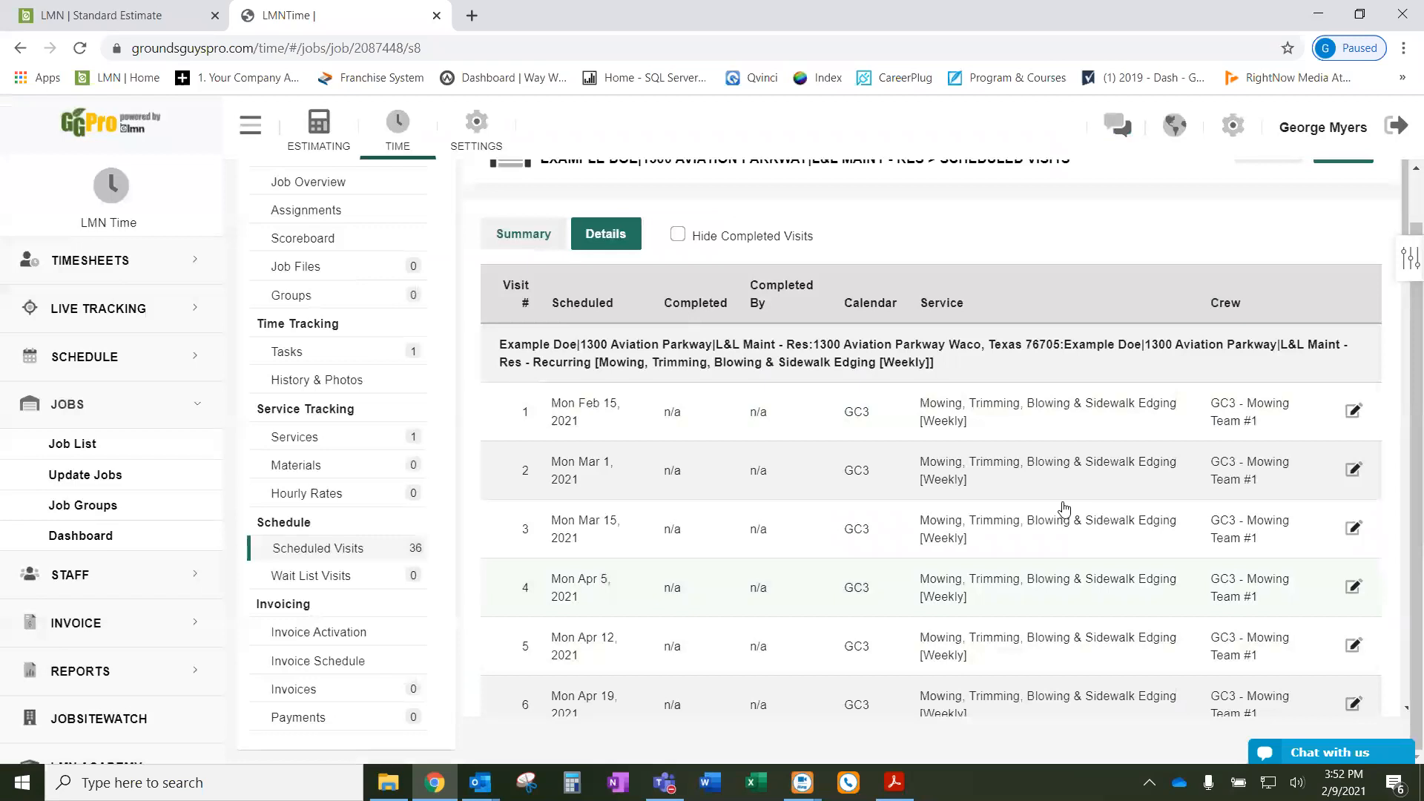
# - Reopen the Feb 15 visit, verify GC3 - Mowing Team #2 is the scheduled crew, then close it
pyautogui.scroll(-3, 1092, 493)
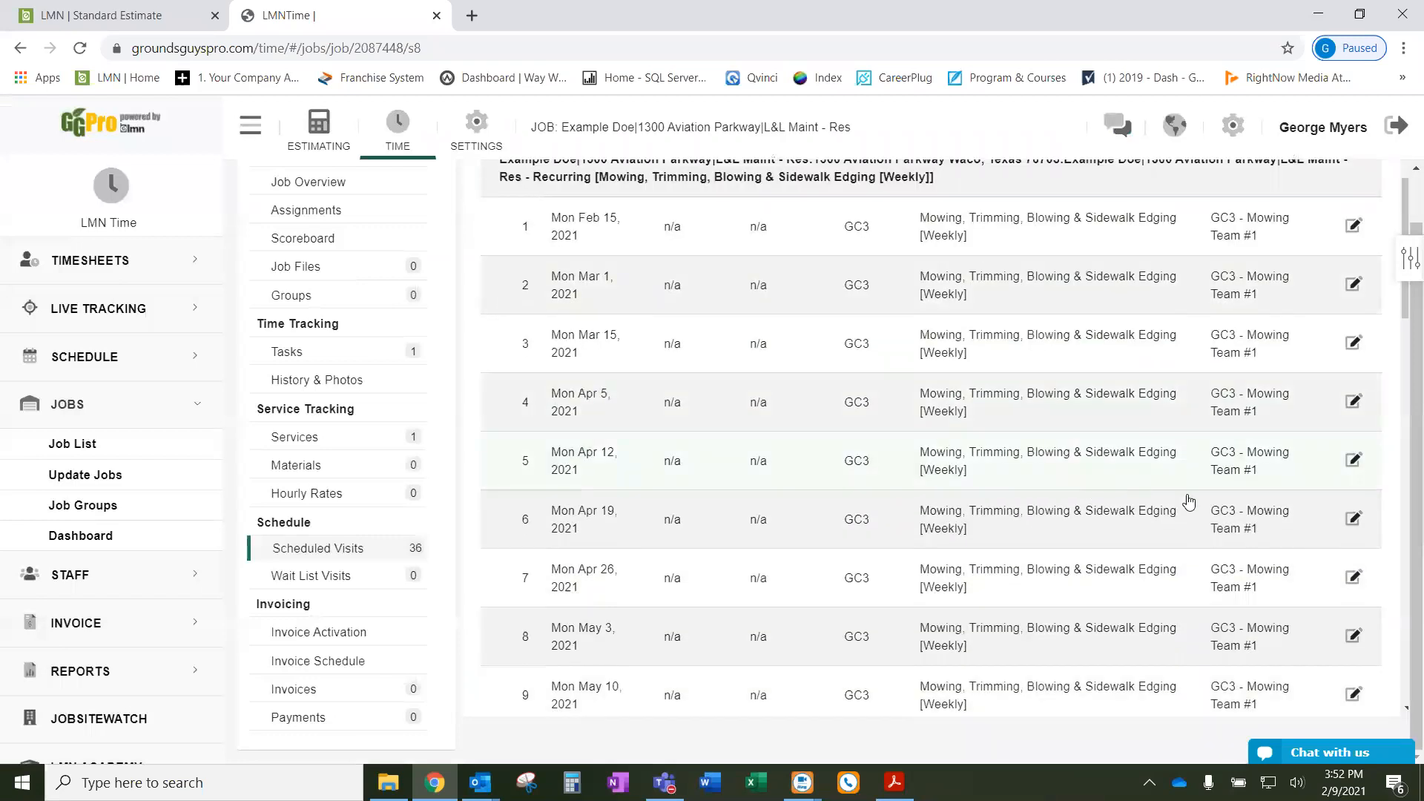
pyautogui.scroll(-5, 1179, 482)
pyautogui.scroll(8, 1219, 472)
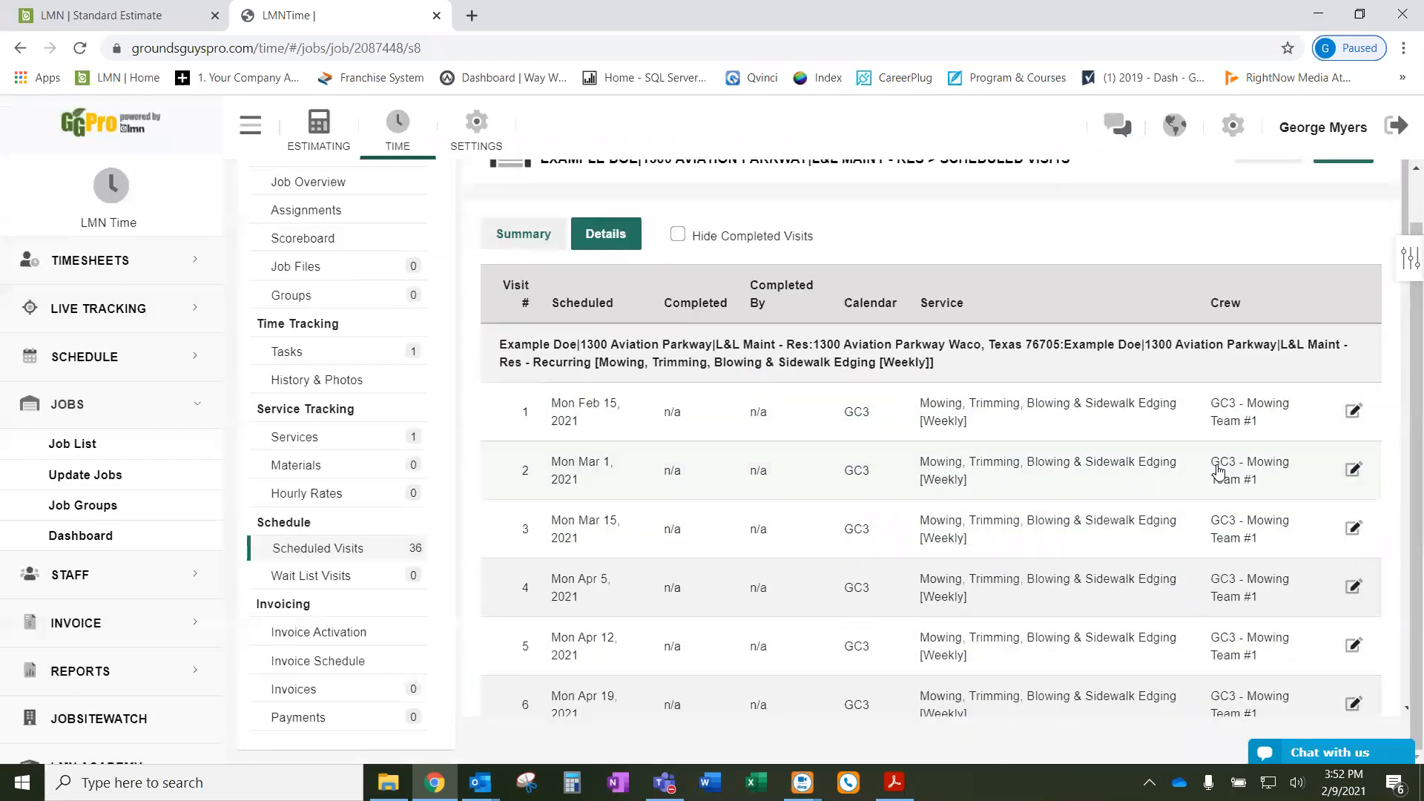
pyautogui.click(678, 404)
pyautogui.click(645, 230)
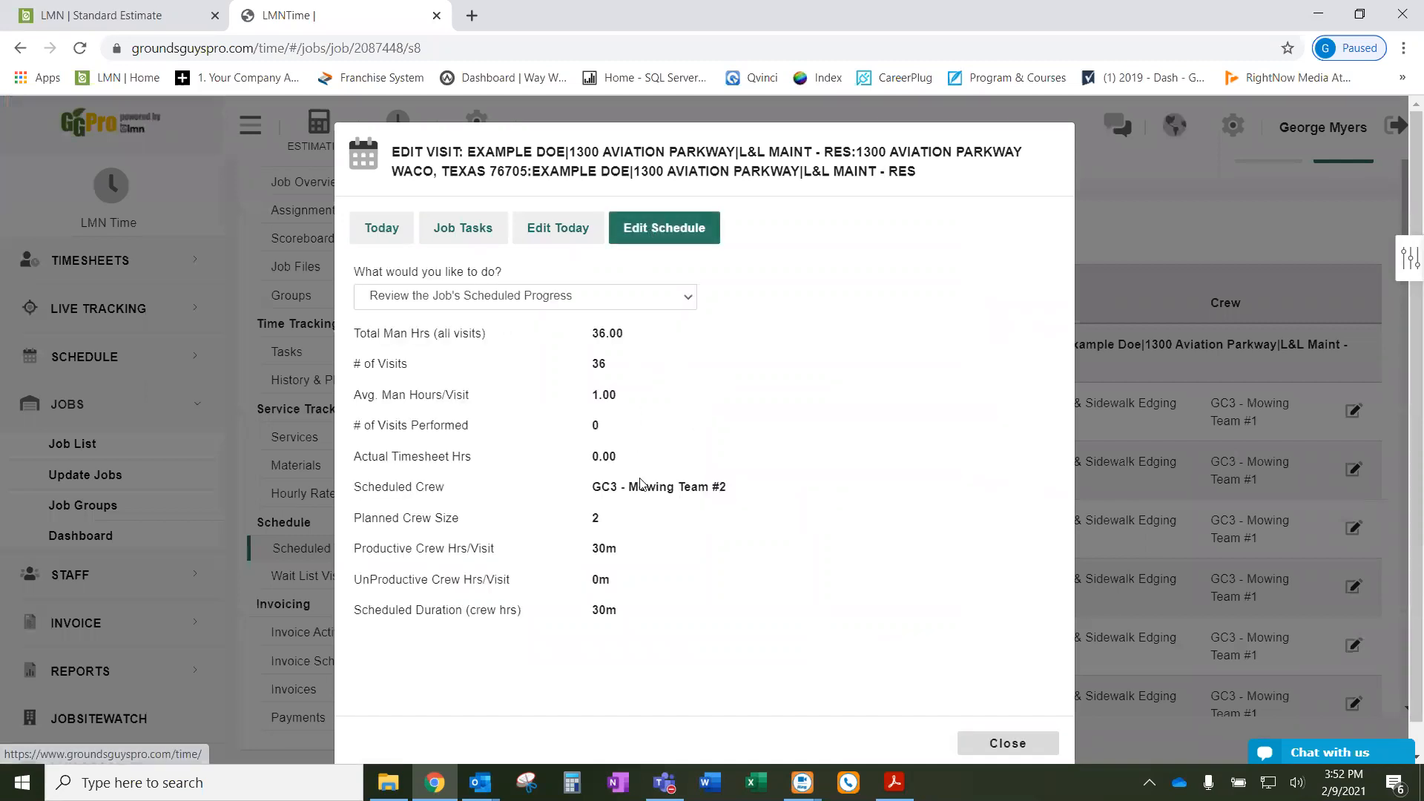
pyautogui.moveTo(737, 493); pyautogui.dragTo(597, 487)
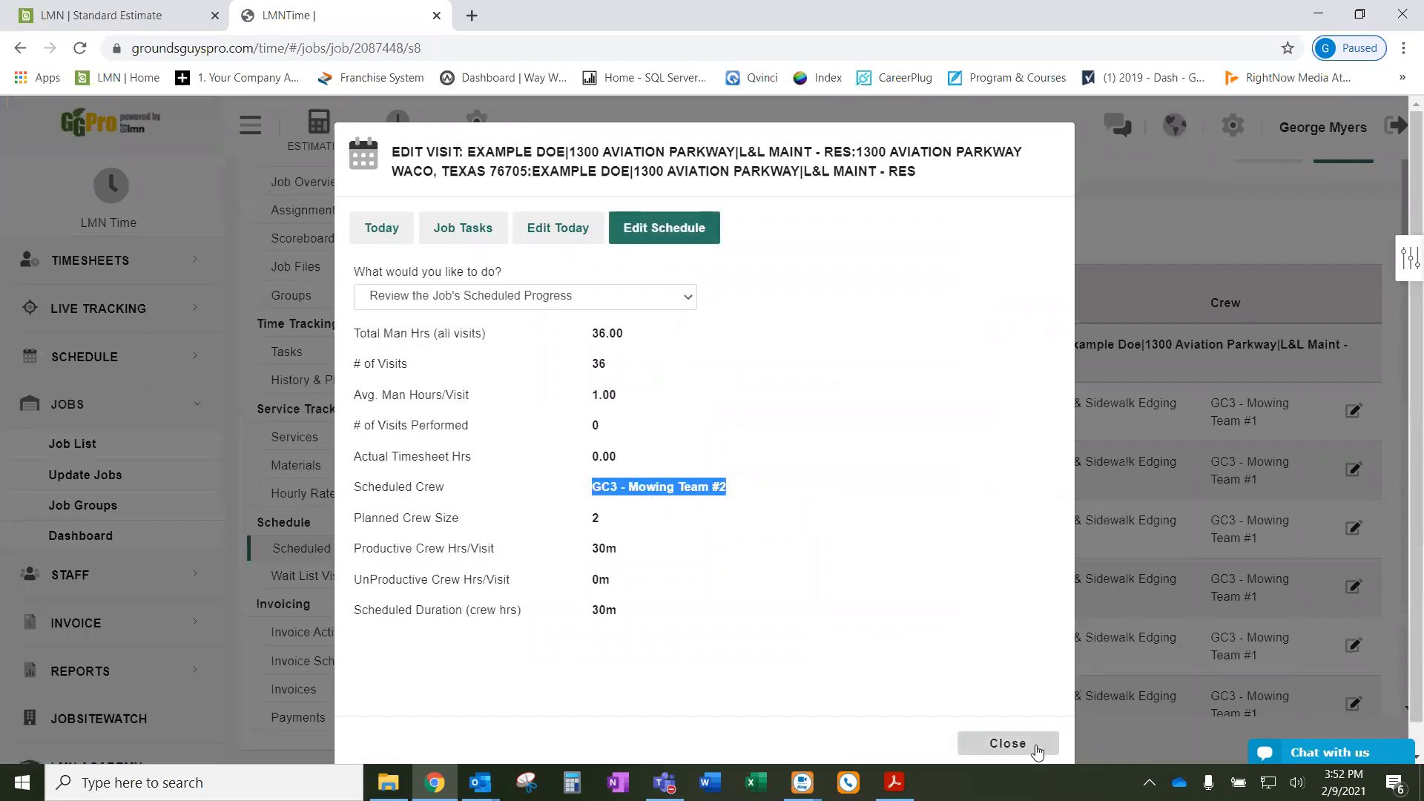
pyautogui.click(1007, 743)
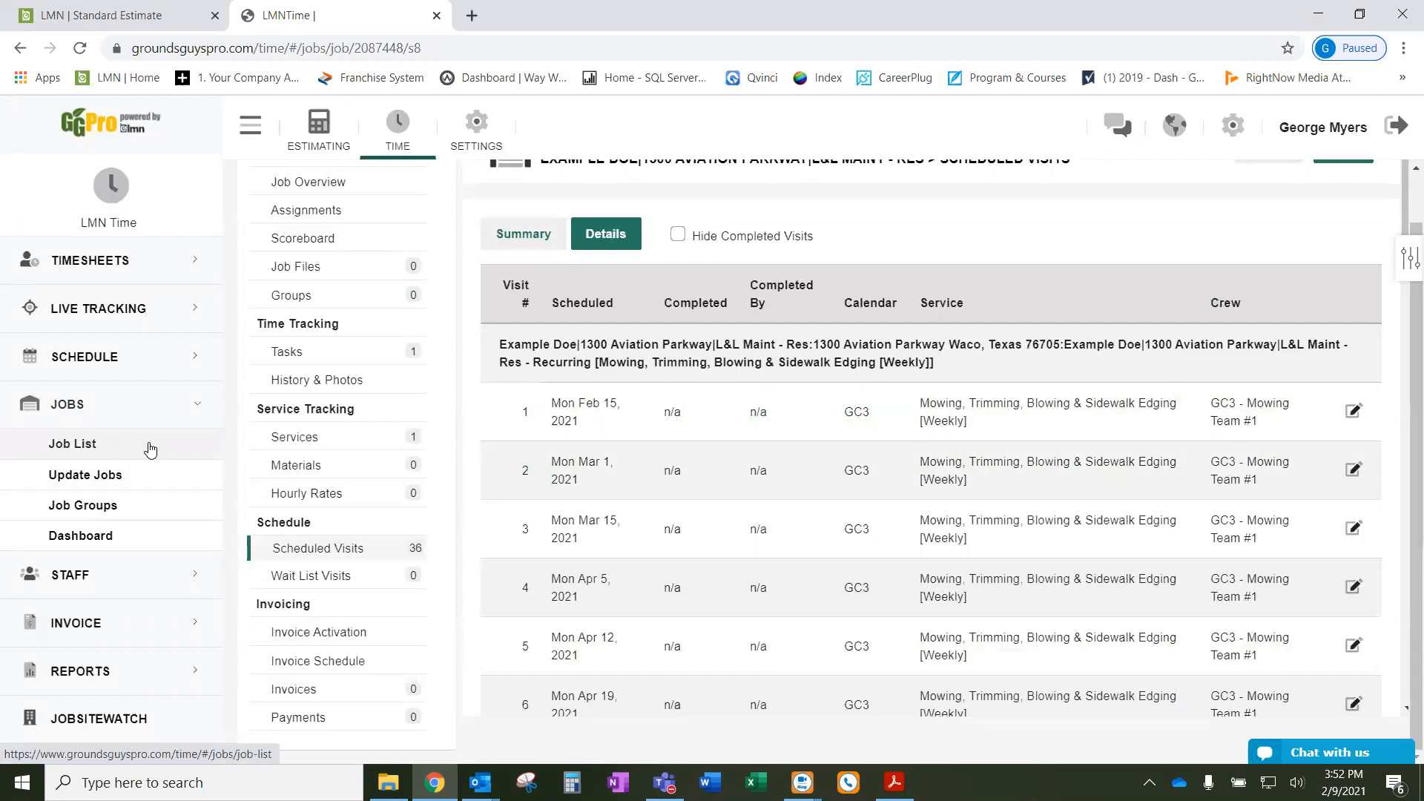
pyautogui.click(151, 449)
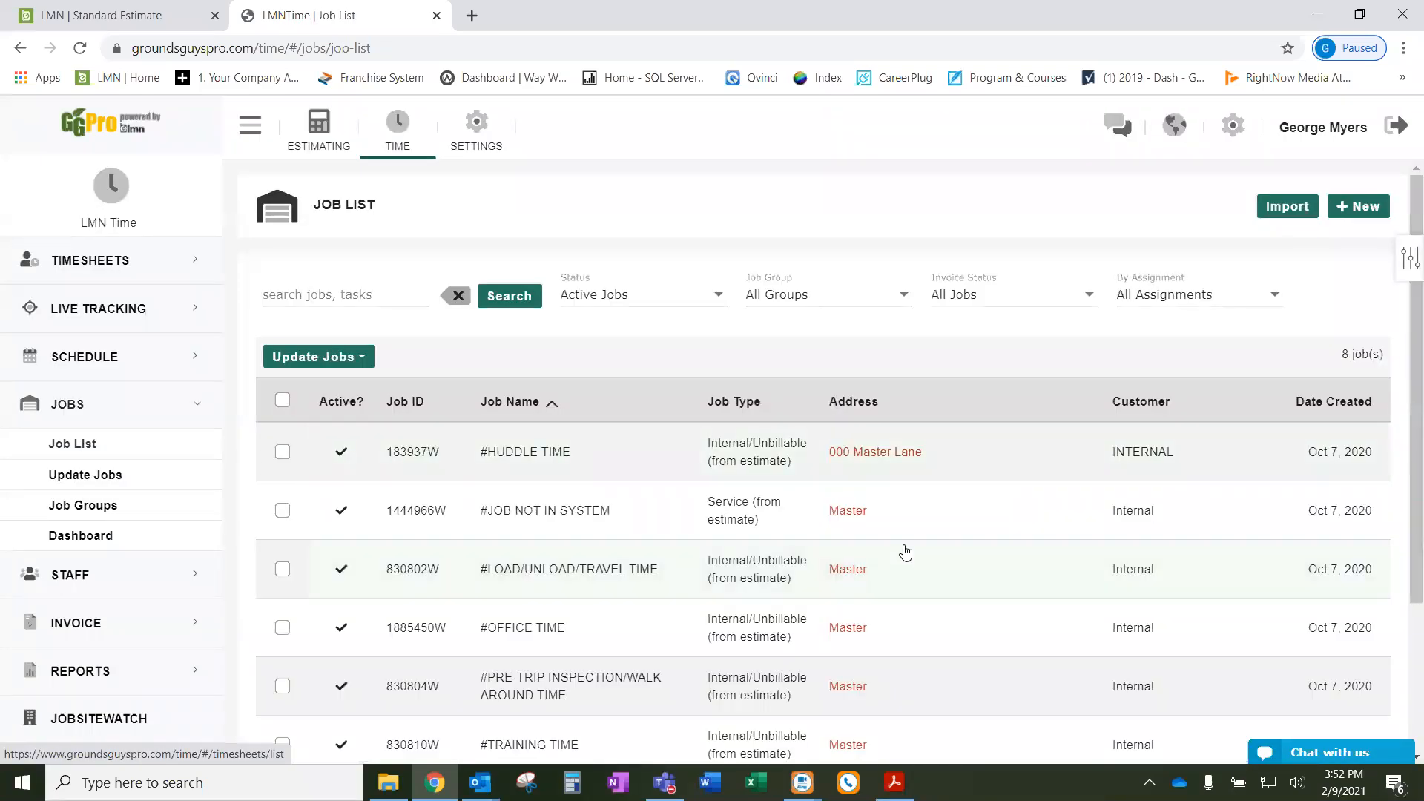
pyautogui.scroll(-3, 903, 549)
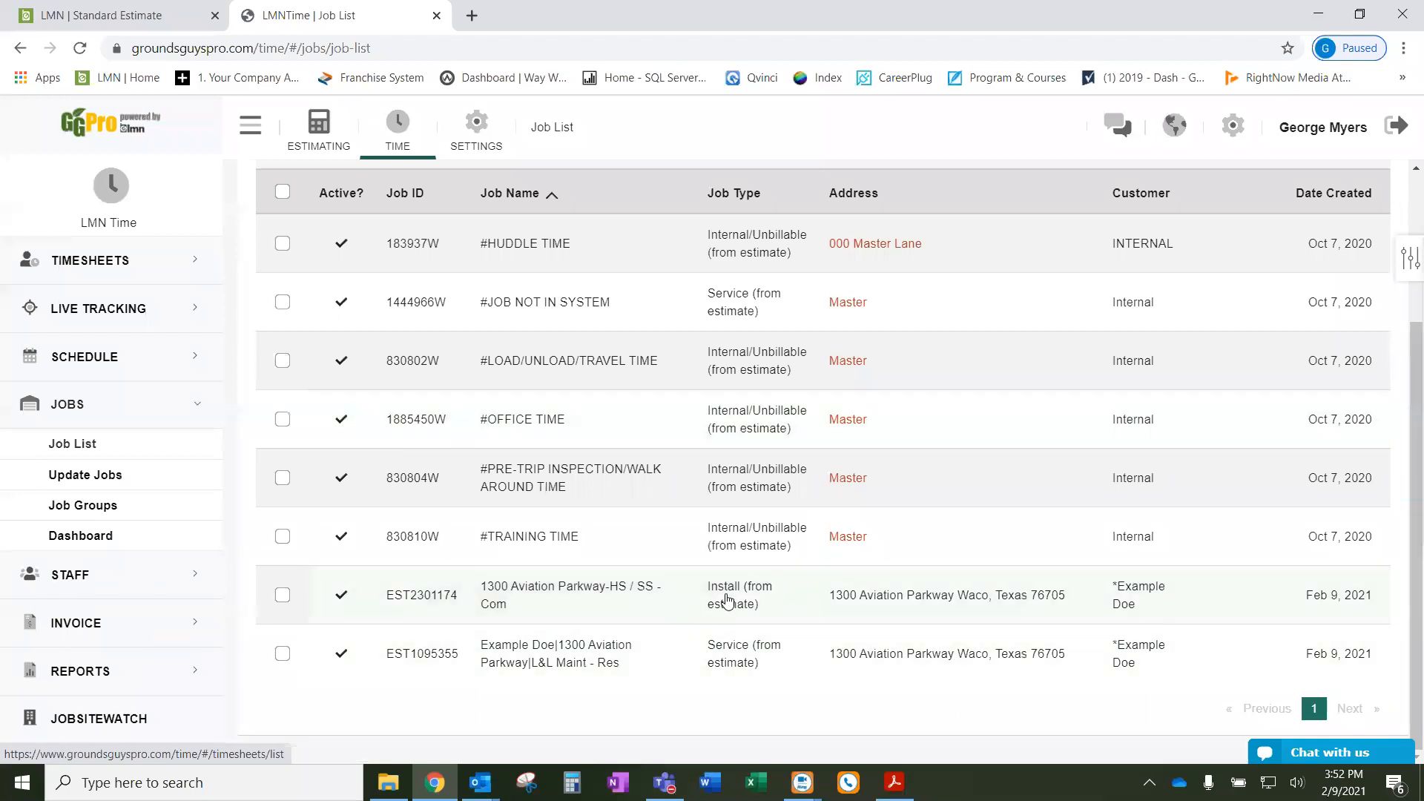
pyautogui.click(727, 600)
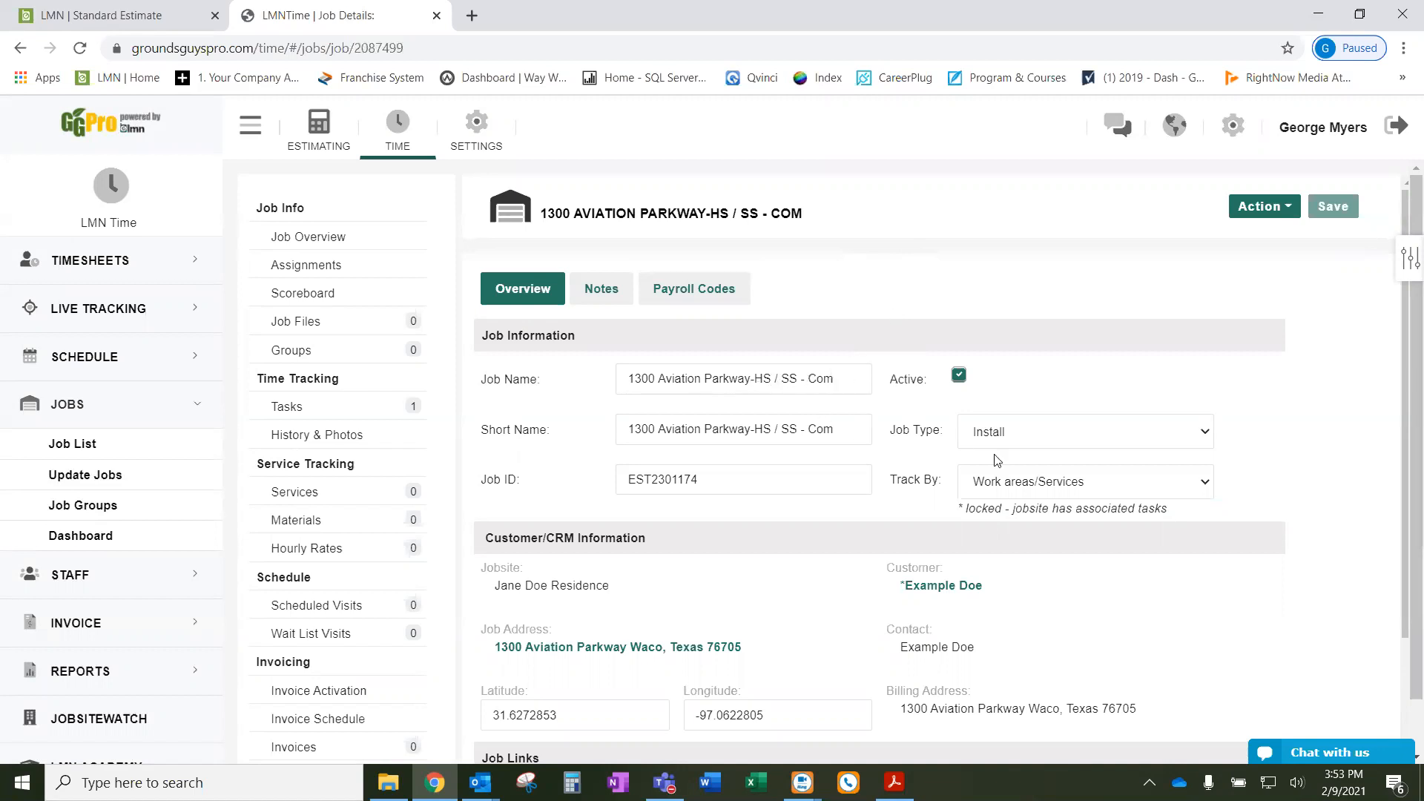
pyautogui.scroll(-2, 908, 475)
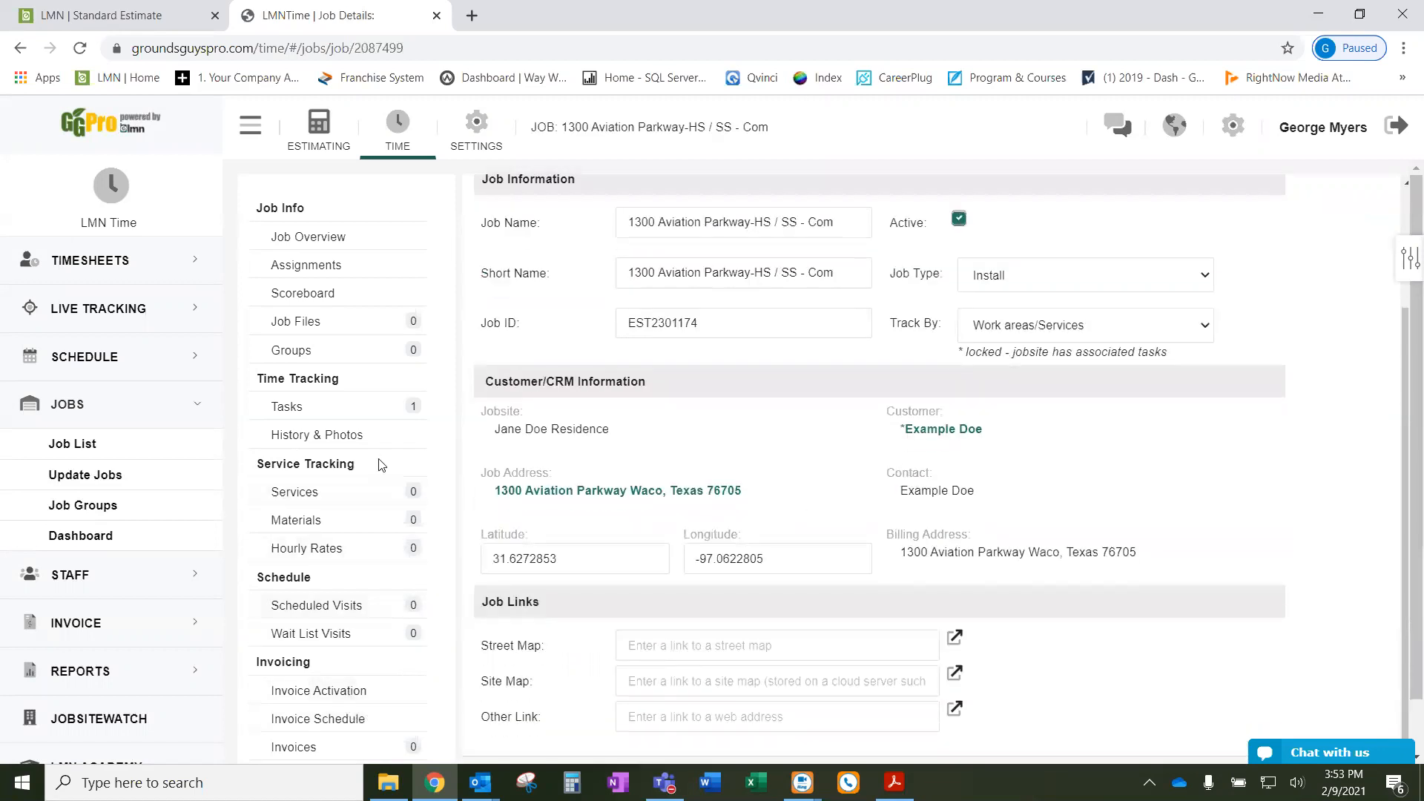
# - Add a One Time Job on the Install calendar with a manager and the 12-hour Front Bed task
pyautogui.click(362, 610)
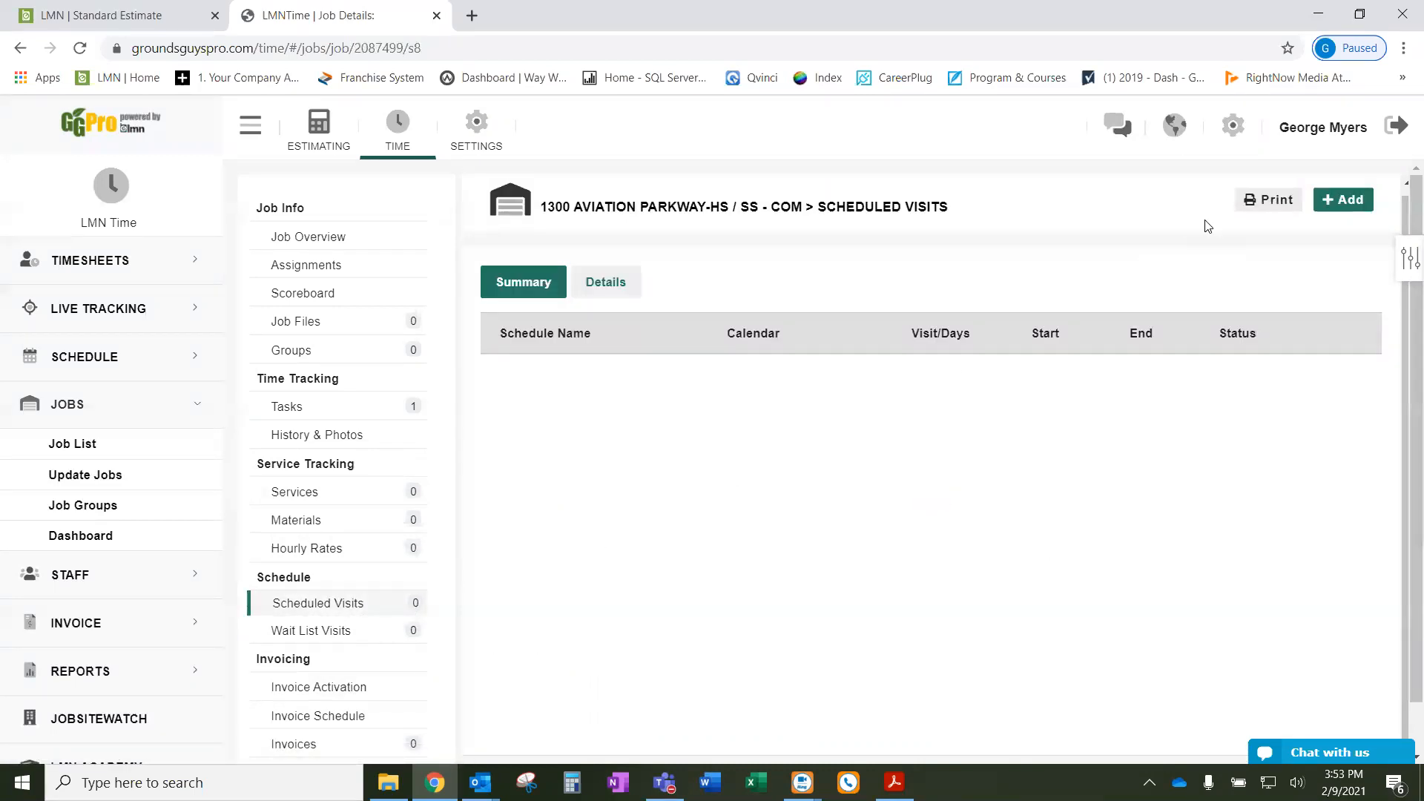
pyautogui.click(1342, 200)
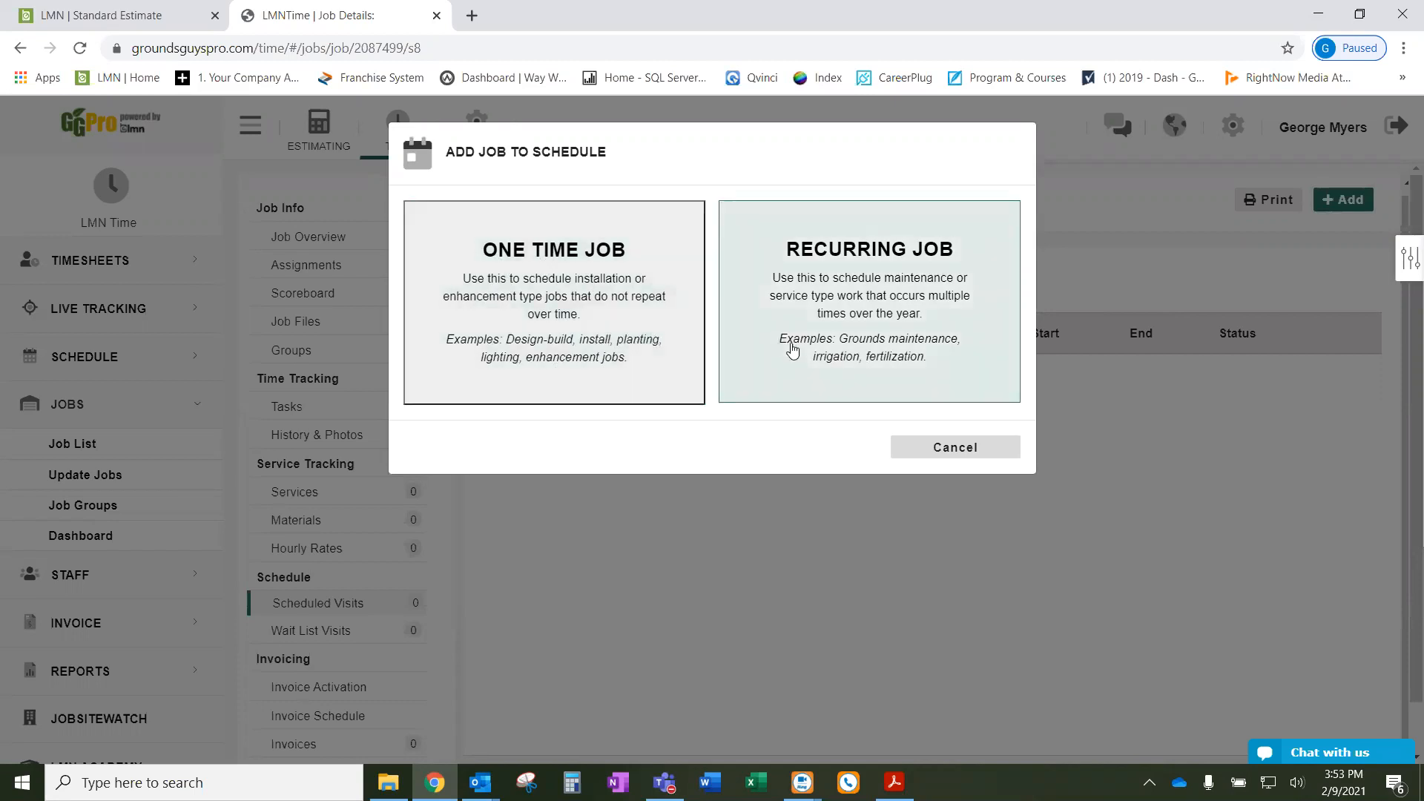
pyautogui.click(620, 290)
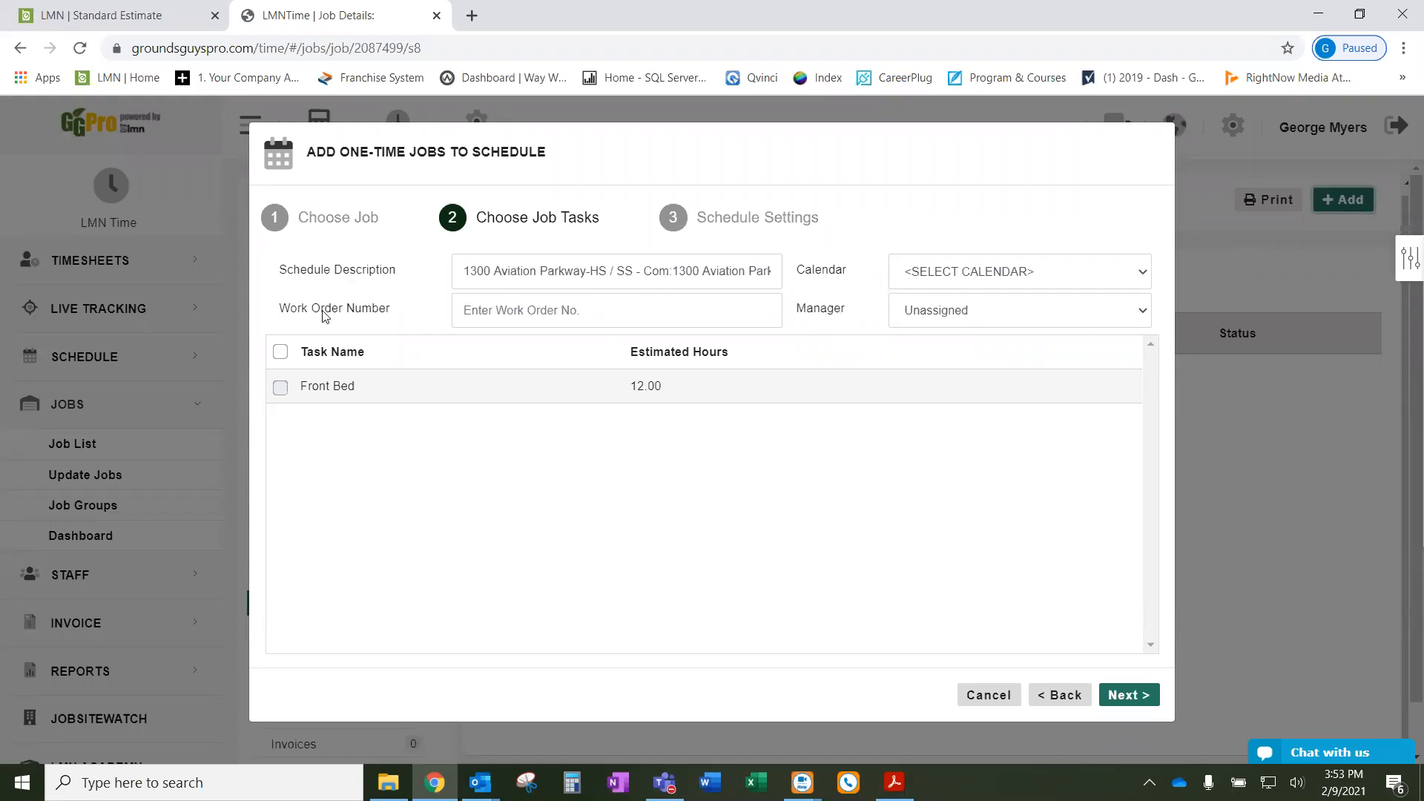
pyautogui.click(583, 312)
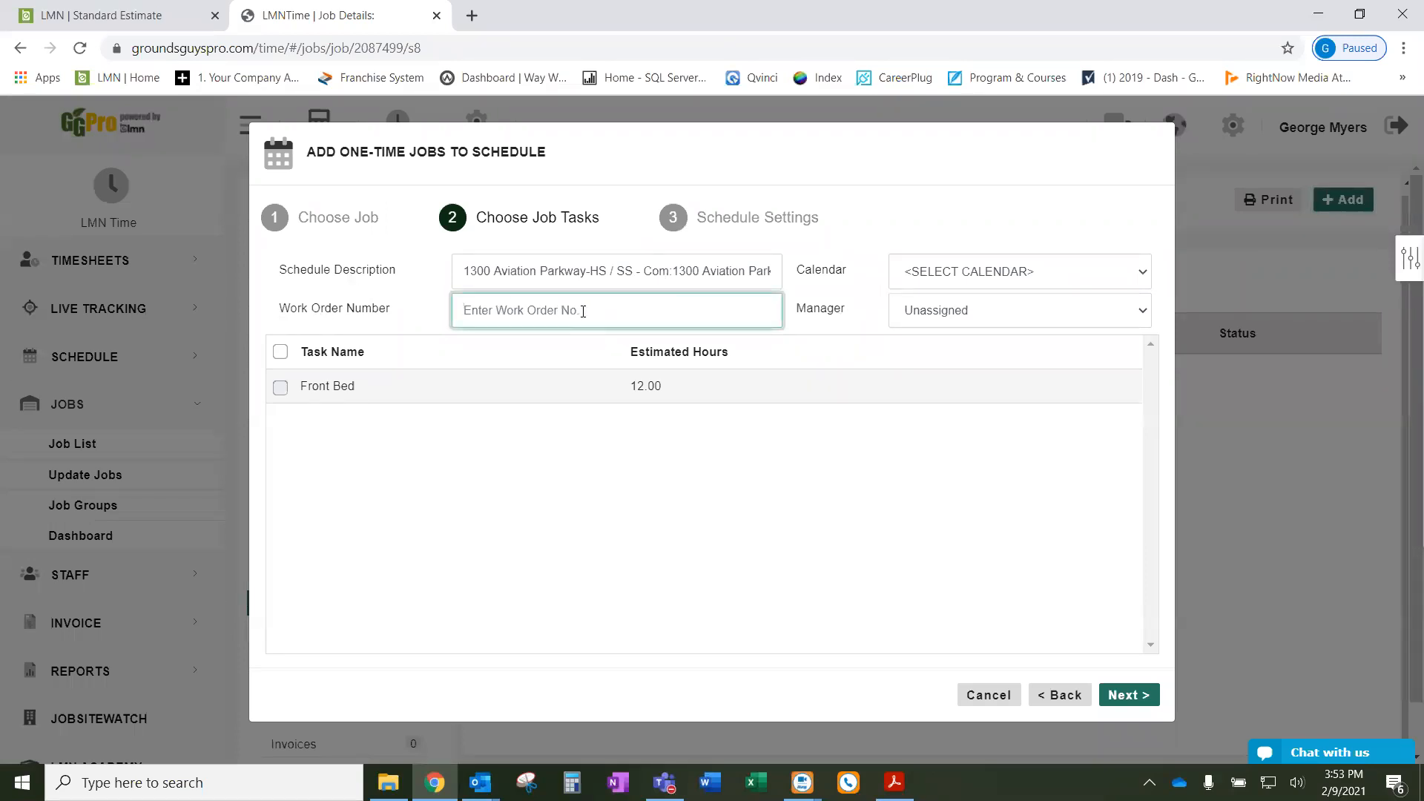
pyautogui.click(1012, 273)
pyautogui.click(951, 332)
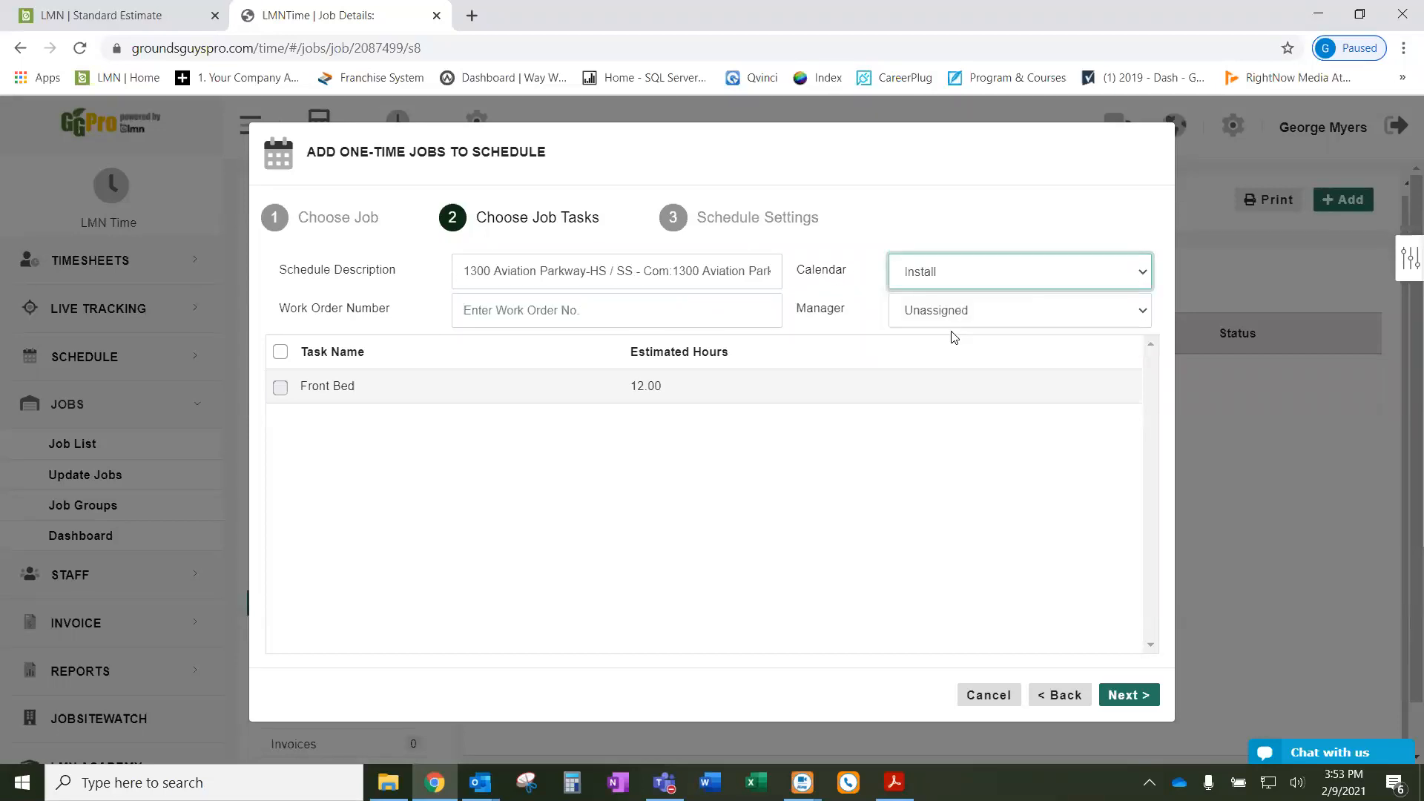
pyautogui.click(985, 317)
pyautogui.click(964, 371)
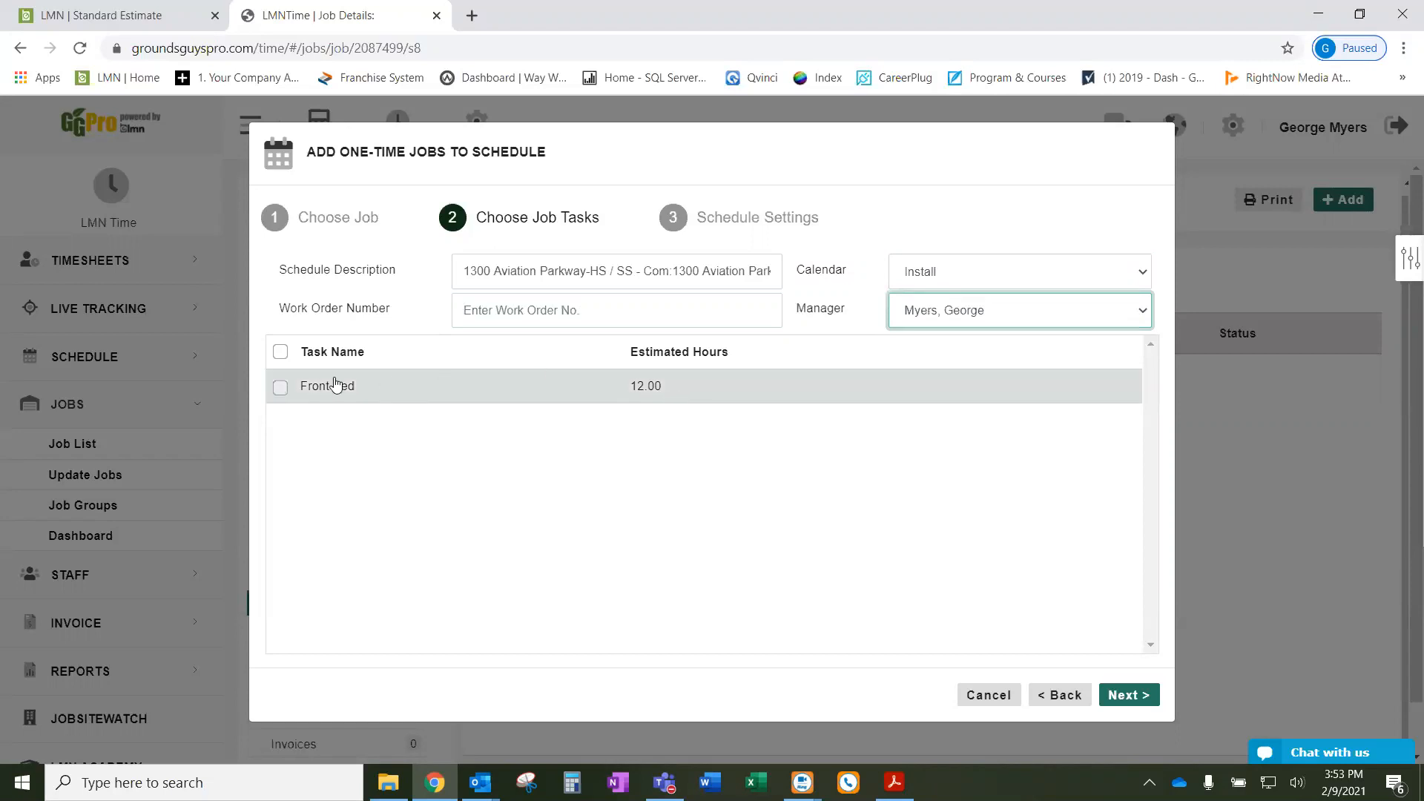
pyautogui.click(316, 392)
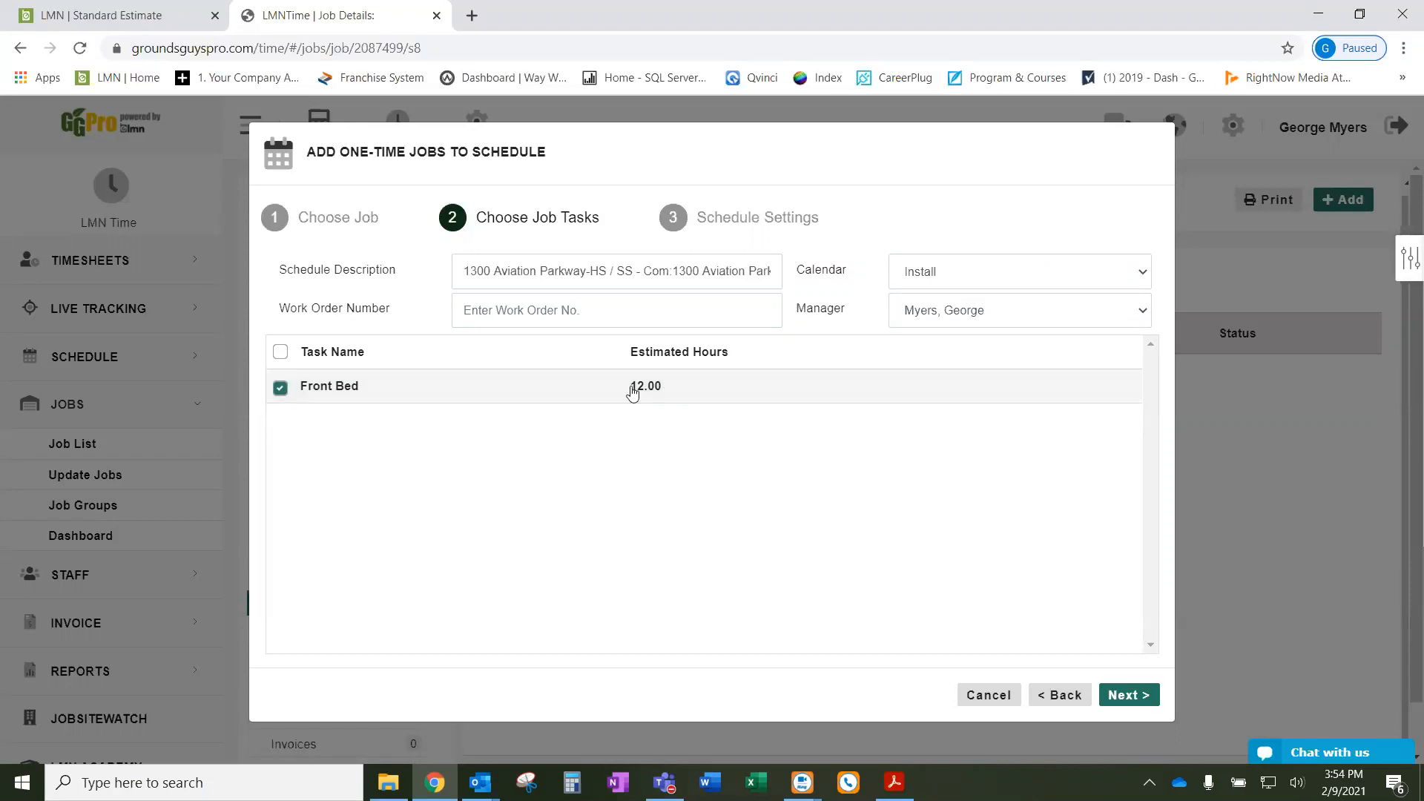
pyautogui.click(1134, 698)
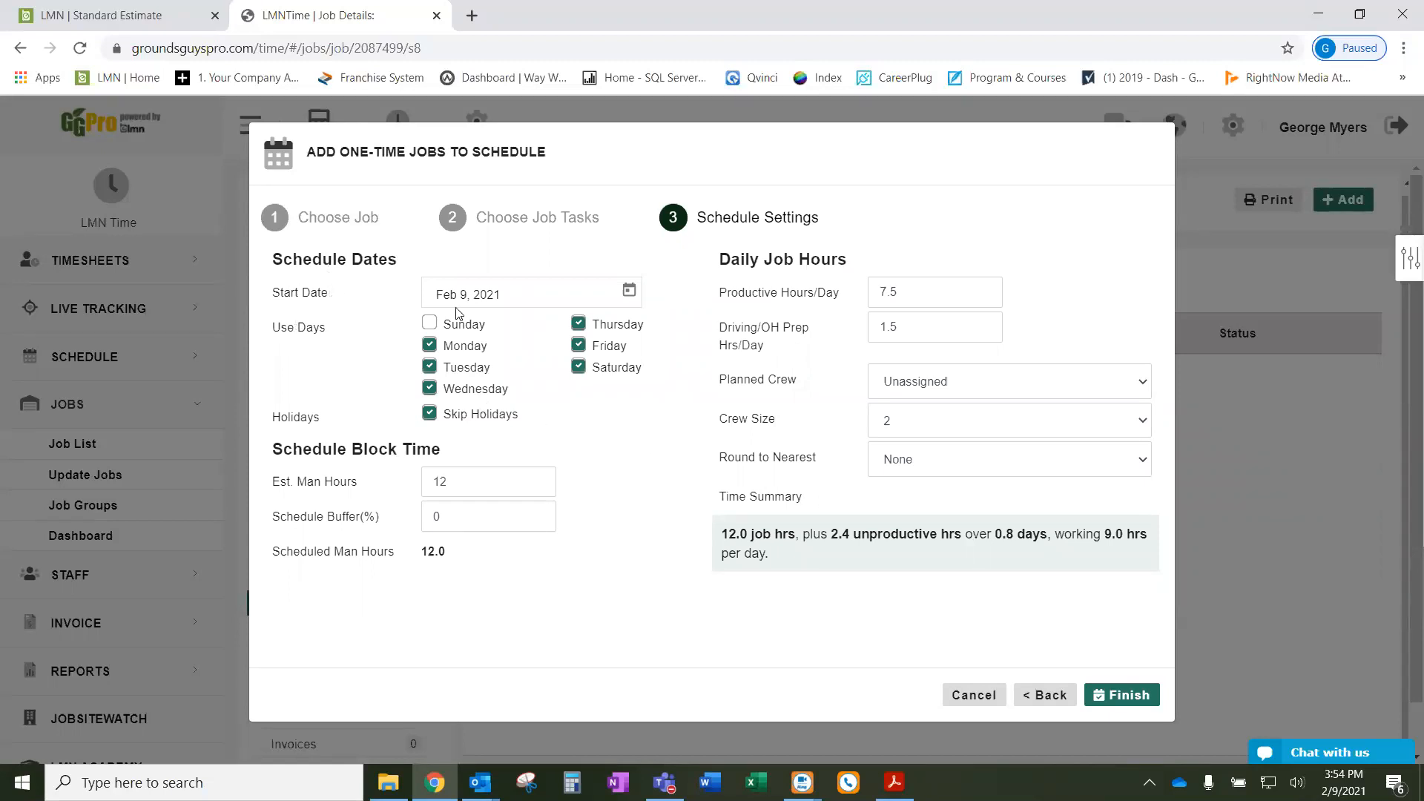
# - Set the start date to Feb 15, 2021 and the planned crew to Install Crew #1
pyautogui.click(629, 290)
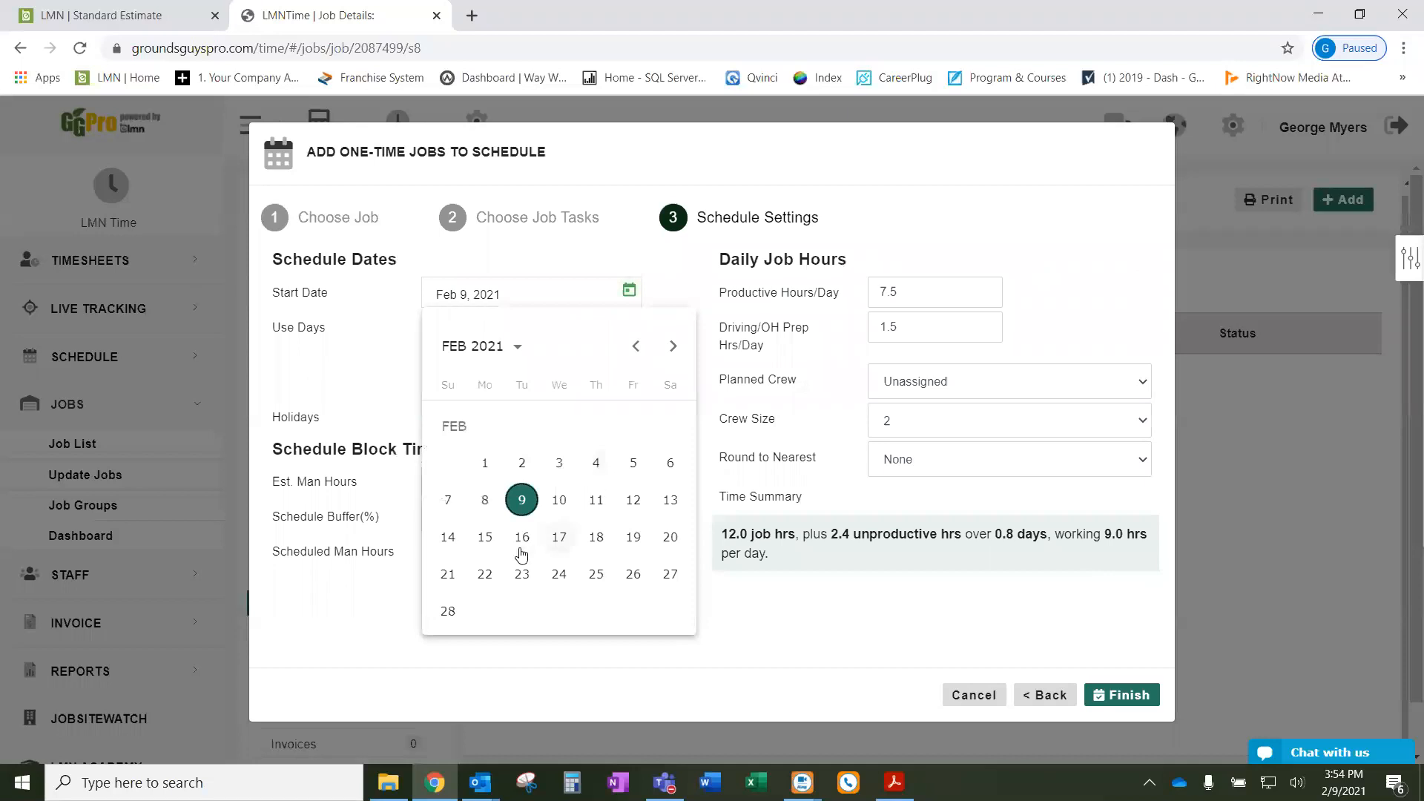
pyautogui.click(485, 539)
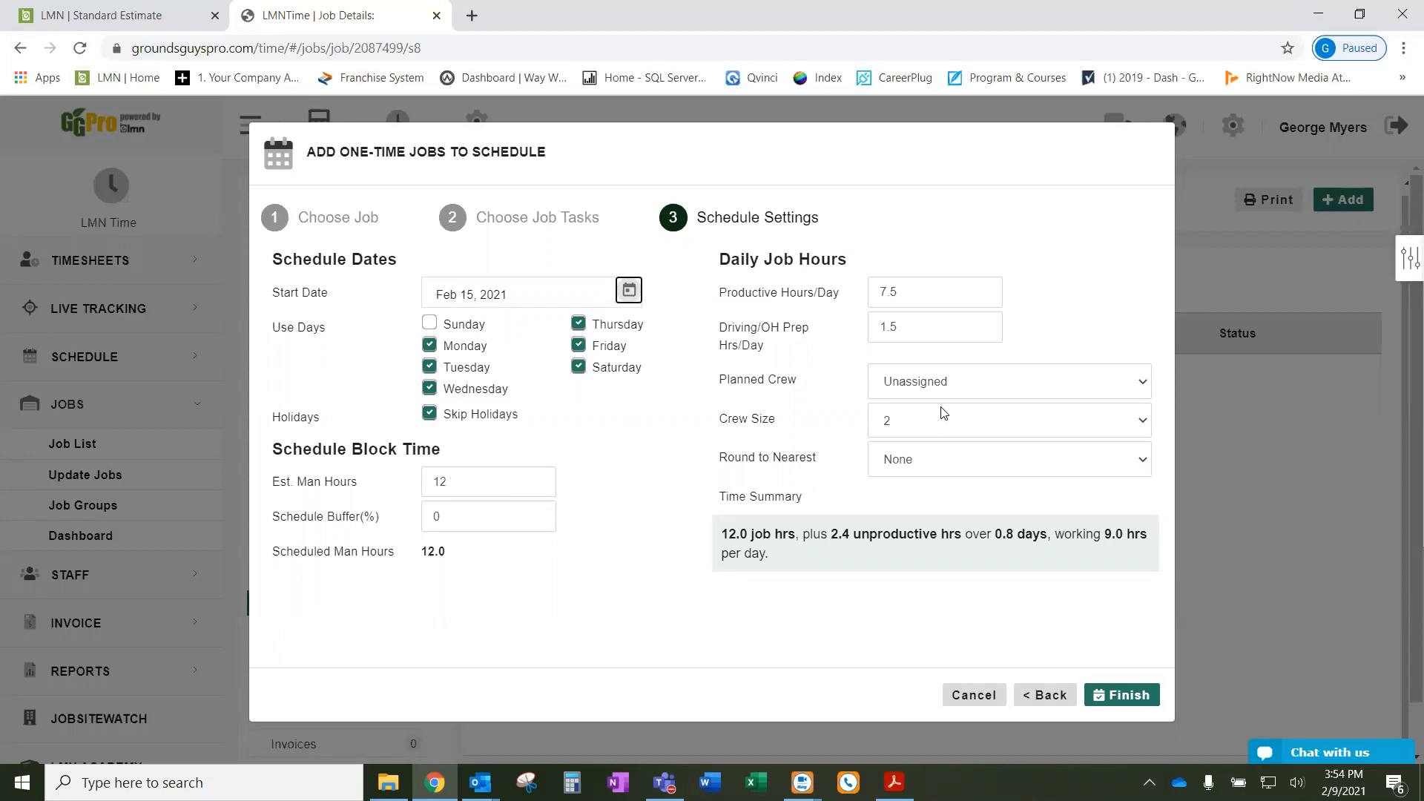
pyautogui.click(983, 385)
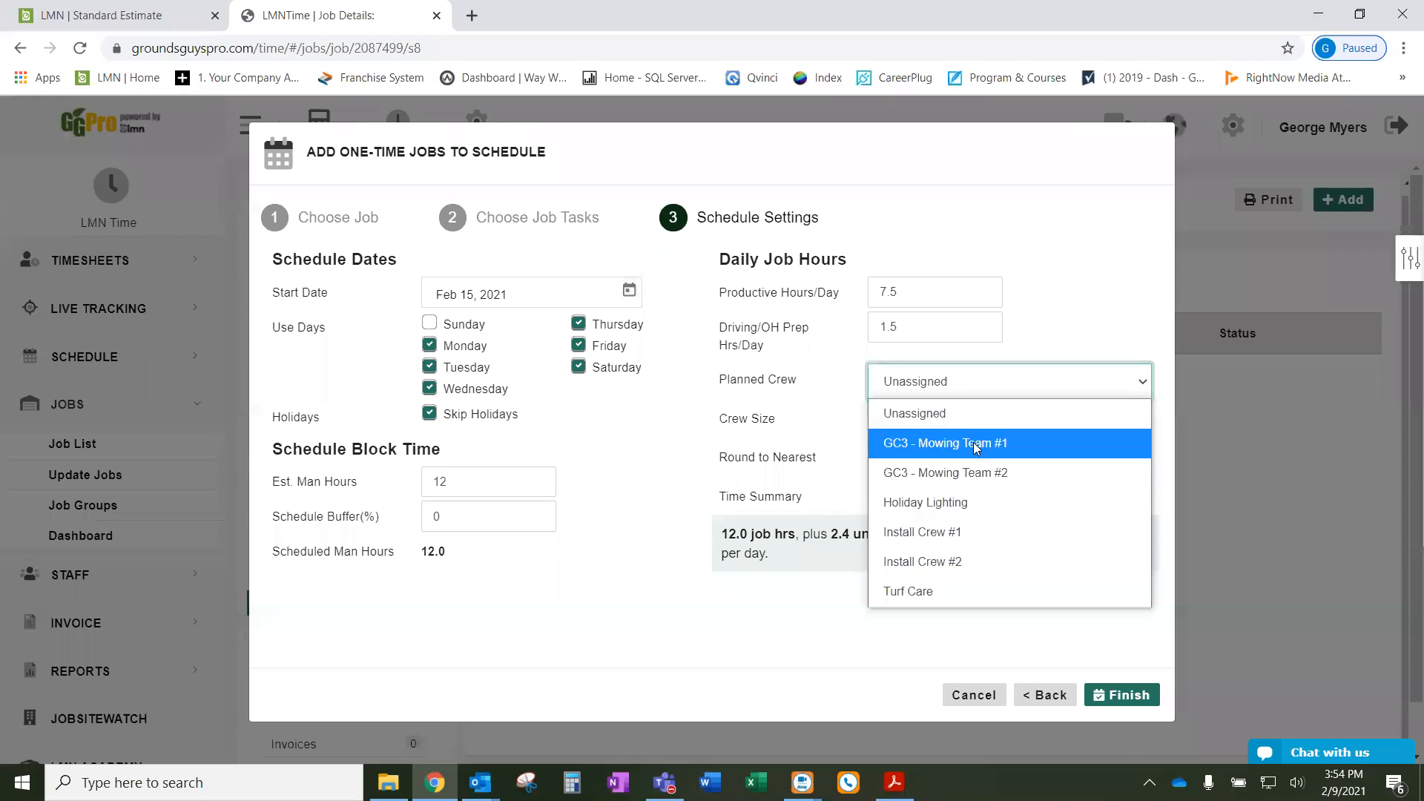
pyautogui.click(981, 531)
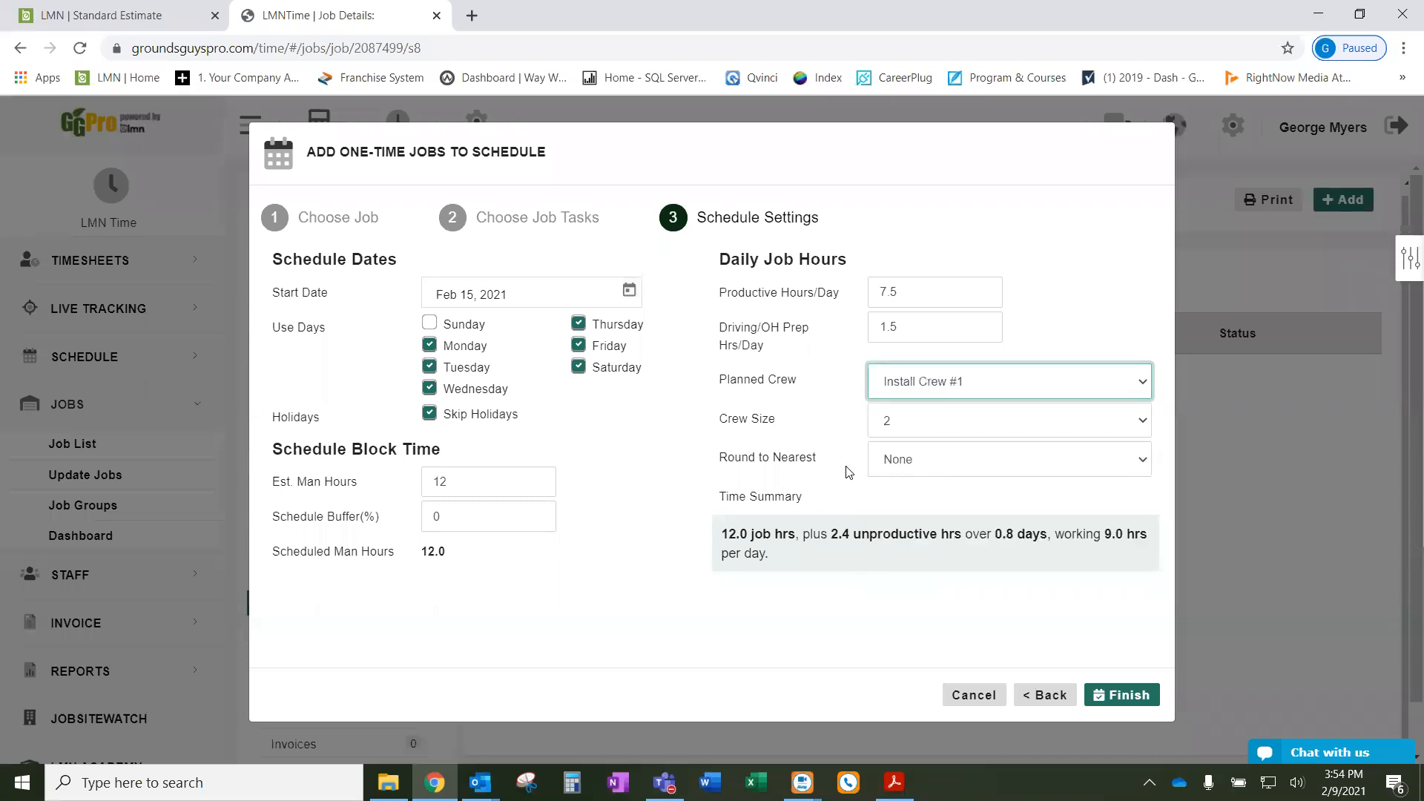
pyautogui.click(862, 491)
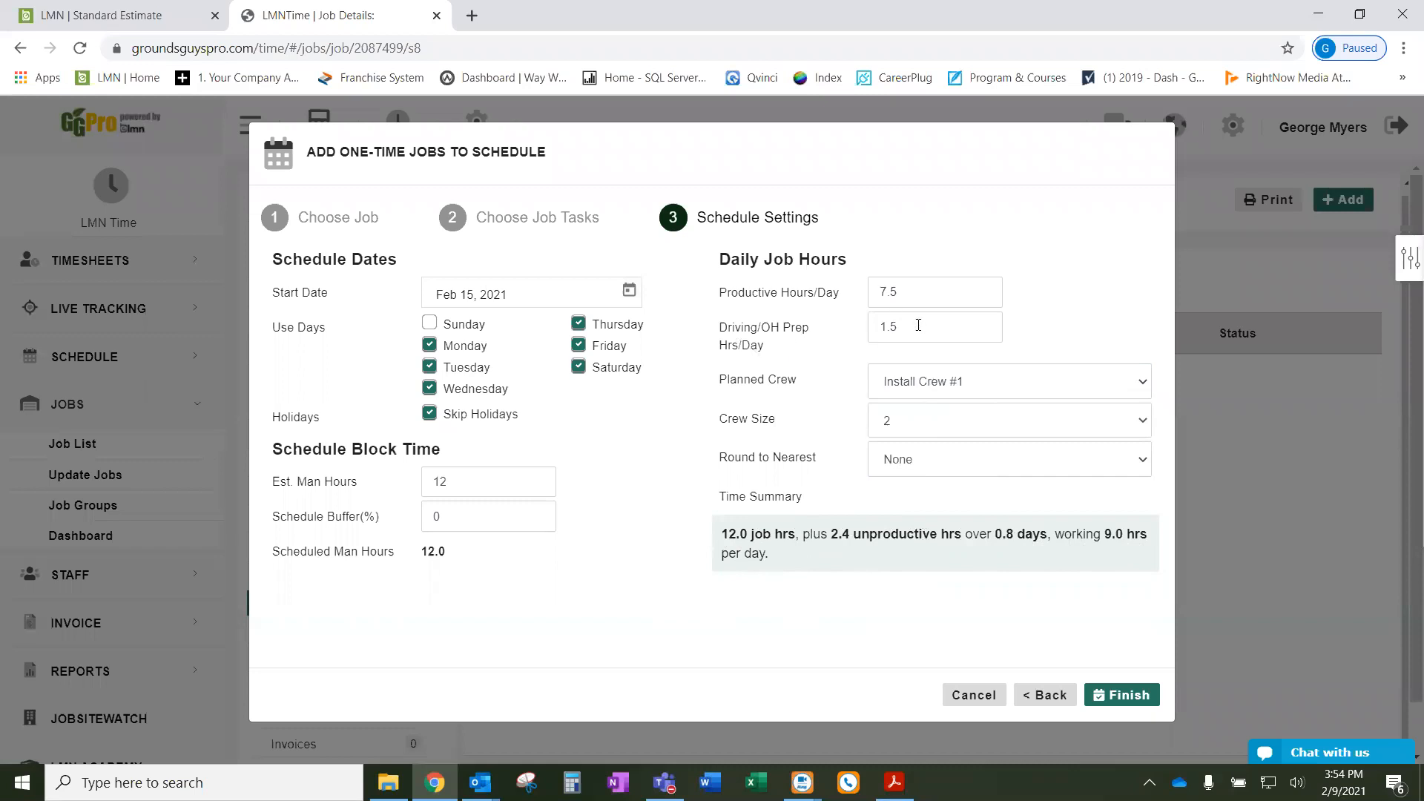
# - Change Driving/OH Prep to 1 hour, giving a 0.8-day job span
pyautogui.moveTo(917, 327); pyautogui.dragTo(864, 337)
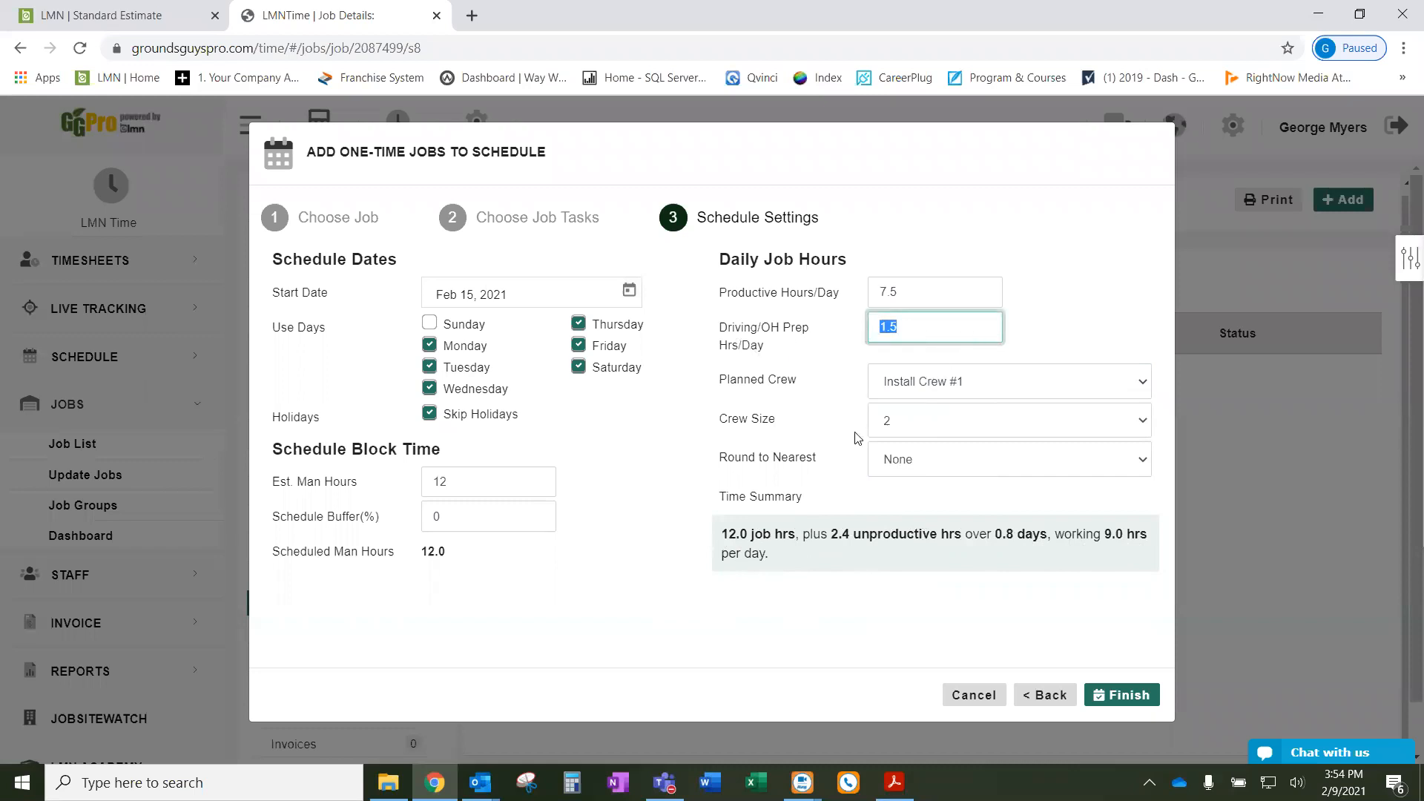
pyautogui.write('1')
pyautogui.click(673, 404)
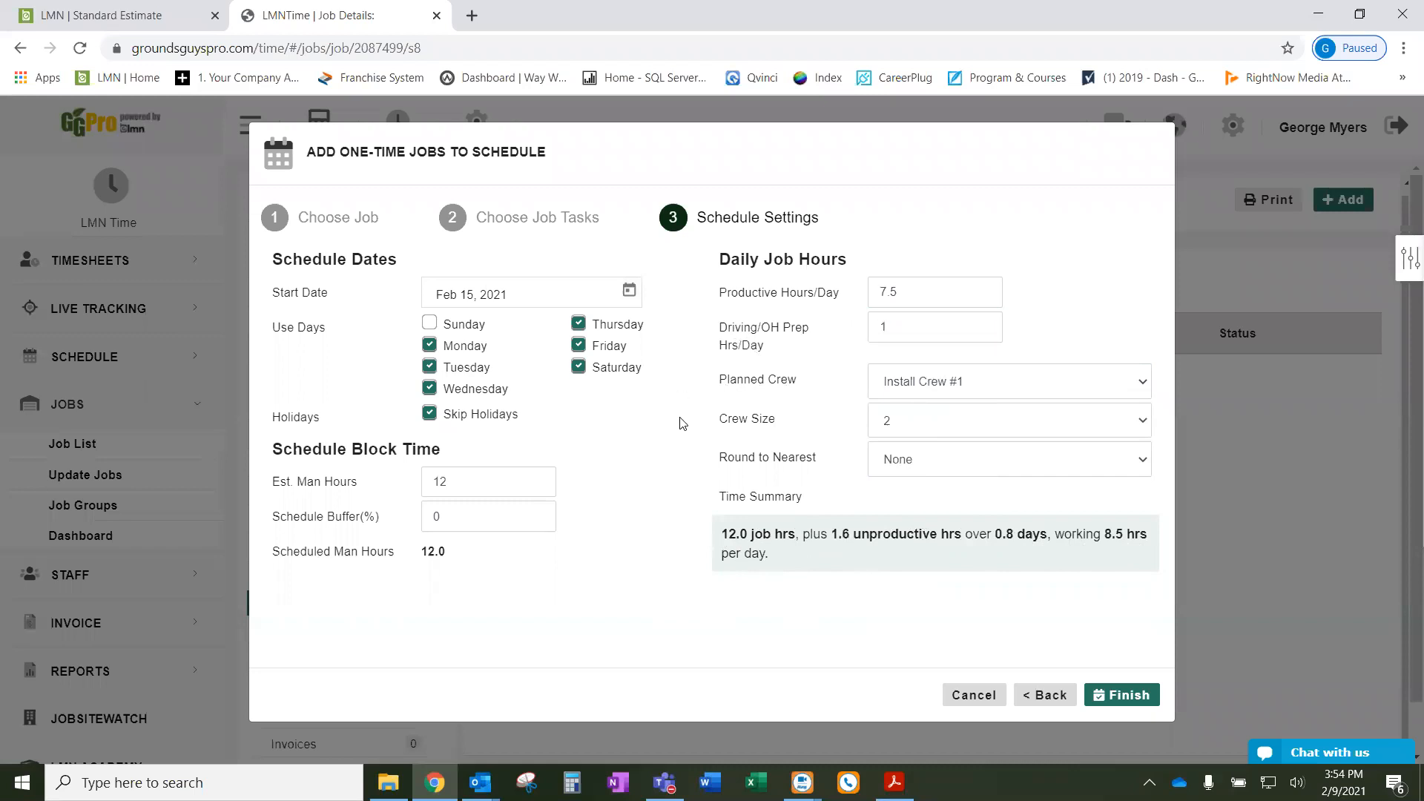
pyautogui.moveTo(778, 558); pyautogui.dragTo(709, 535)
pyautogui.moveTo(781, 565); pyautogui.dragTo(716, 536)
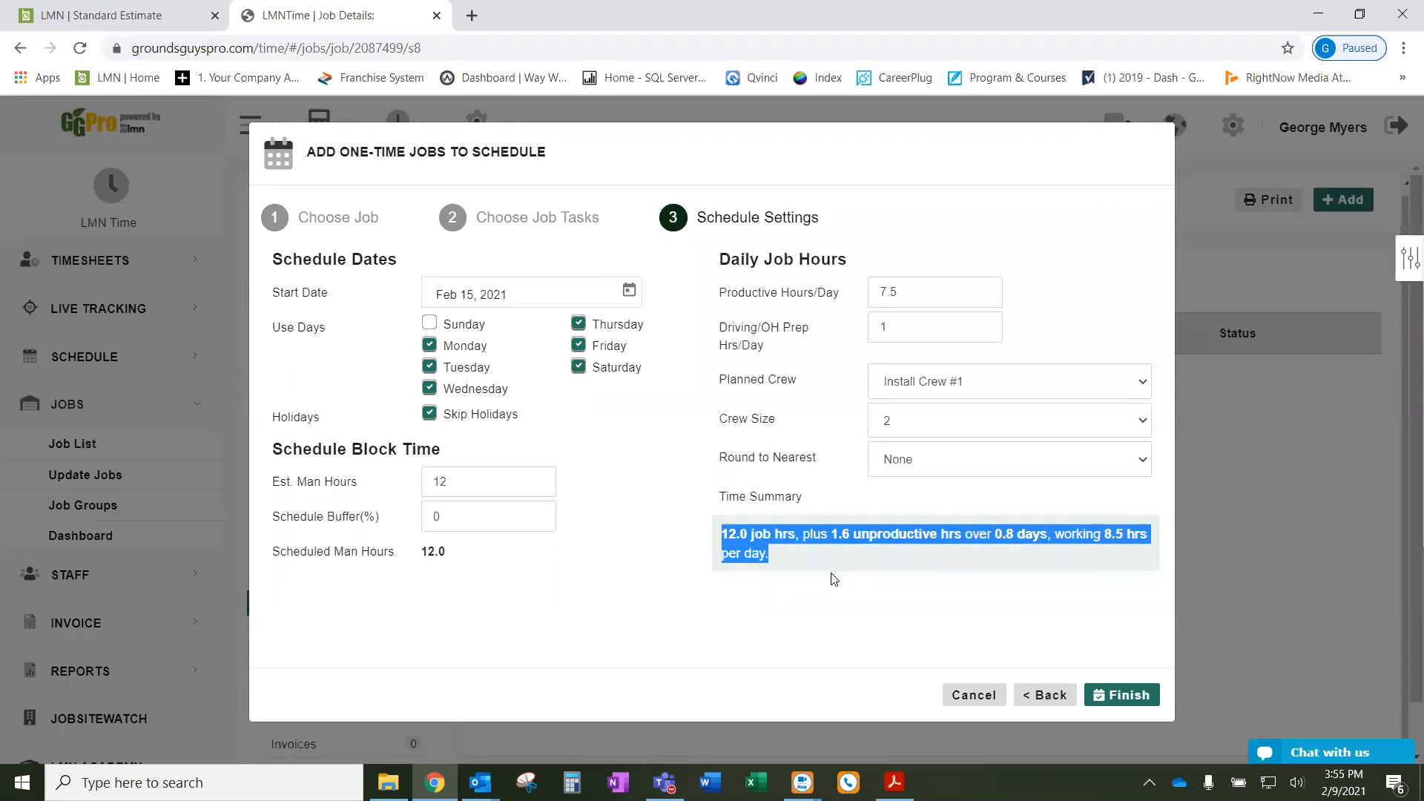
pyautogui.click(662, 630)
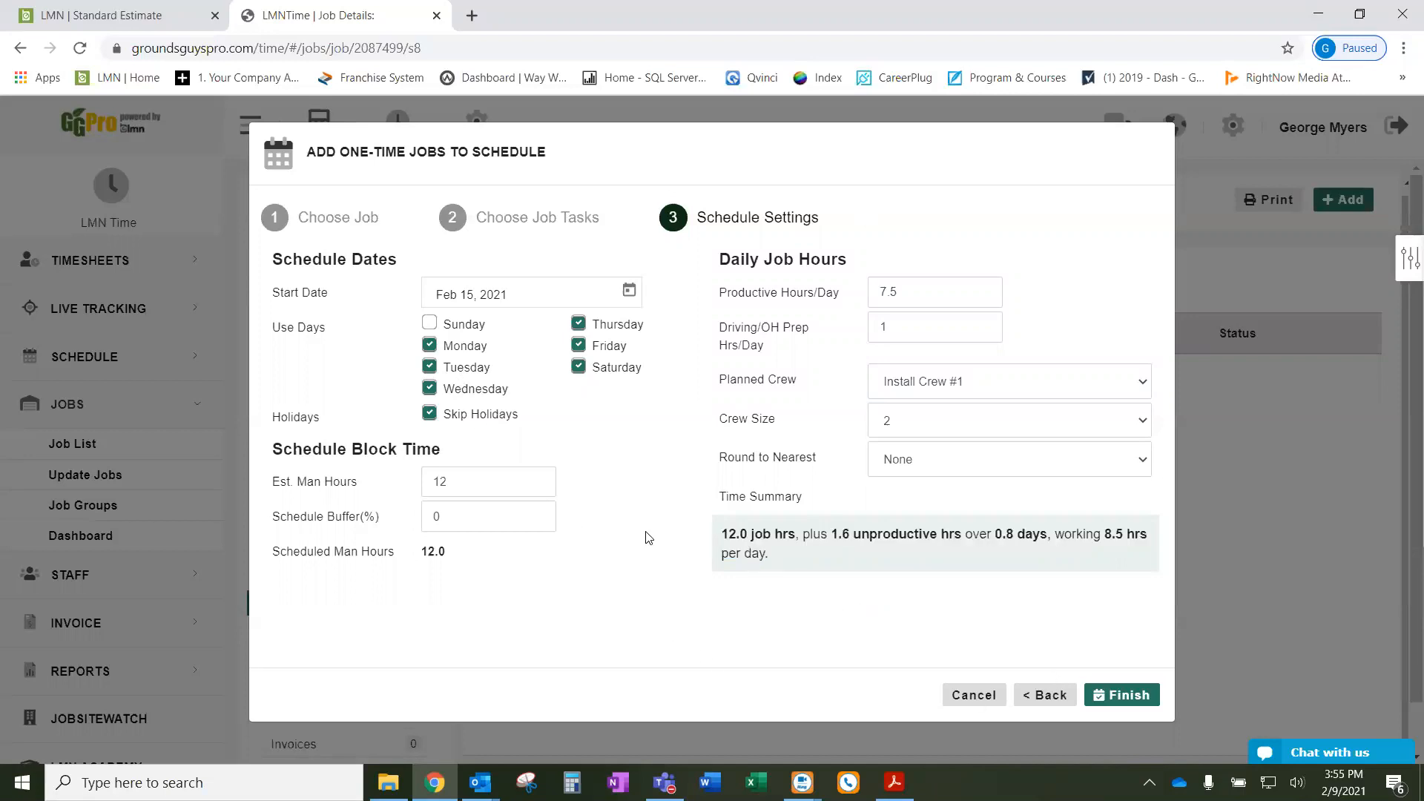
# - Finish and confirm scheduling the install visit on the Install calendar for Mon Feb 15, 2021
pyautogui.click(1127, 697)
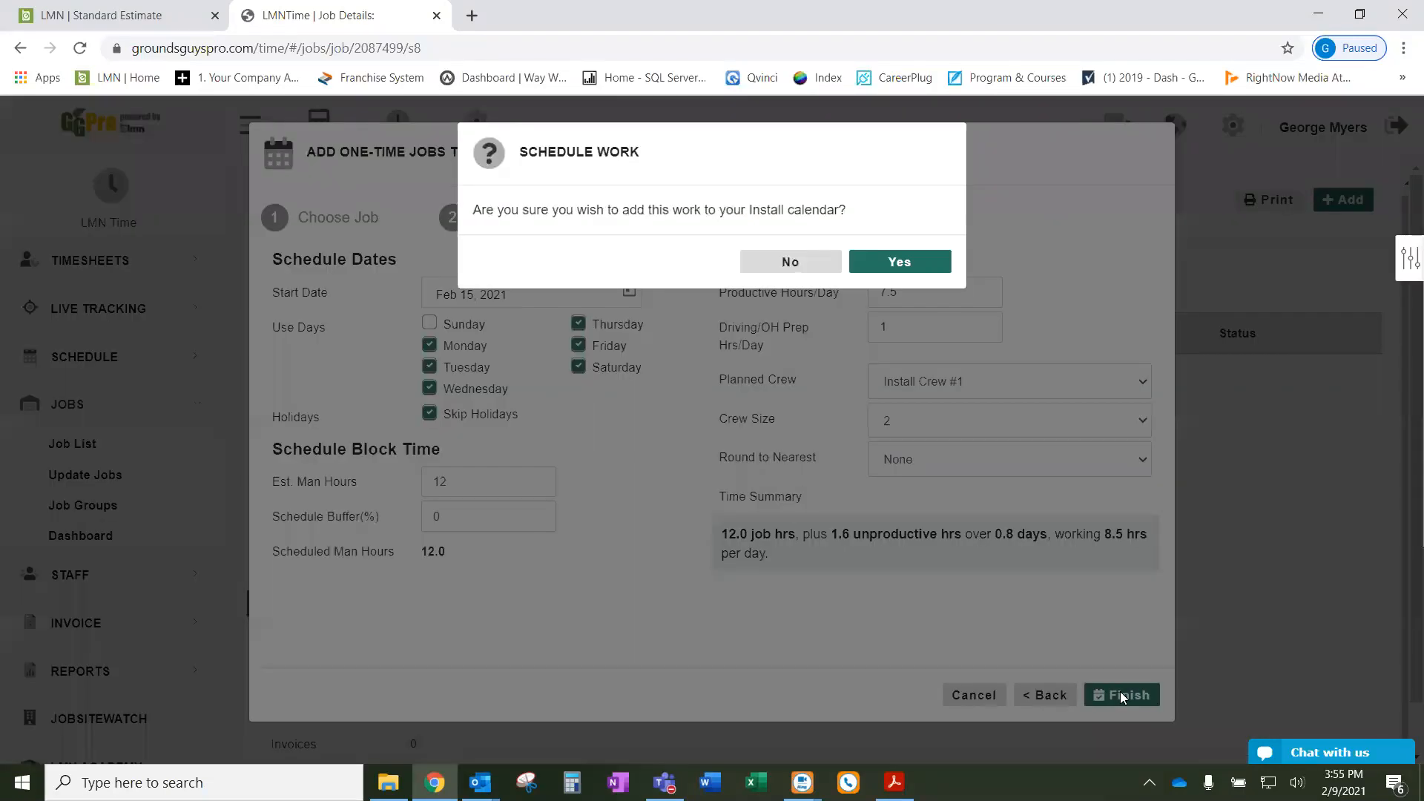
pyautogui.click(906, 272)
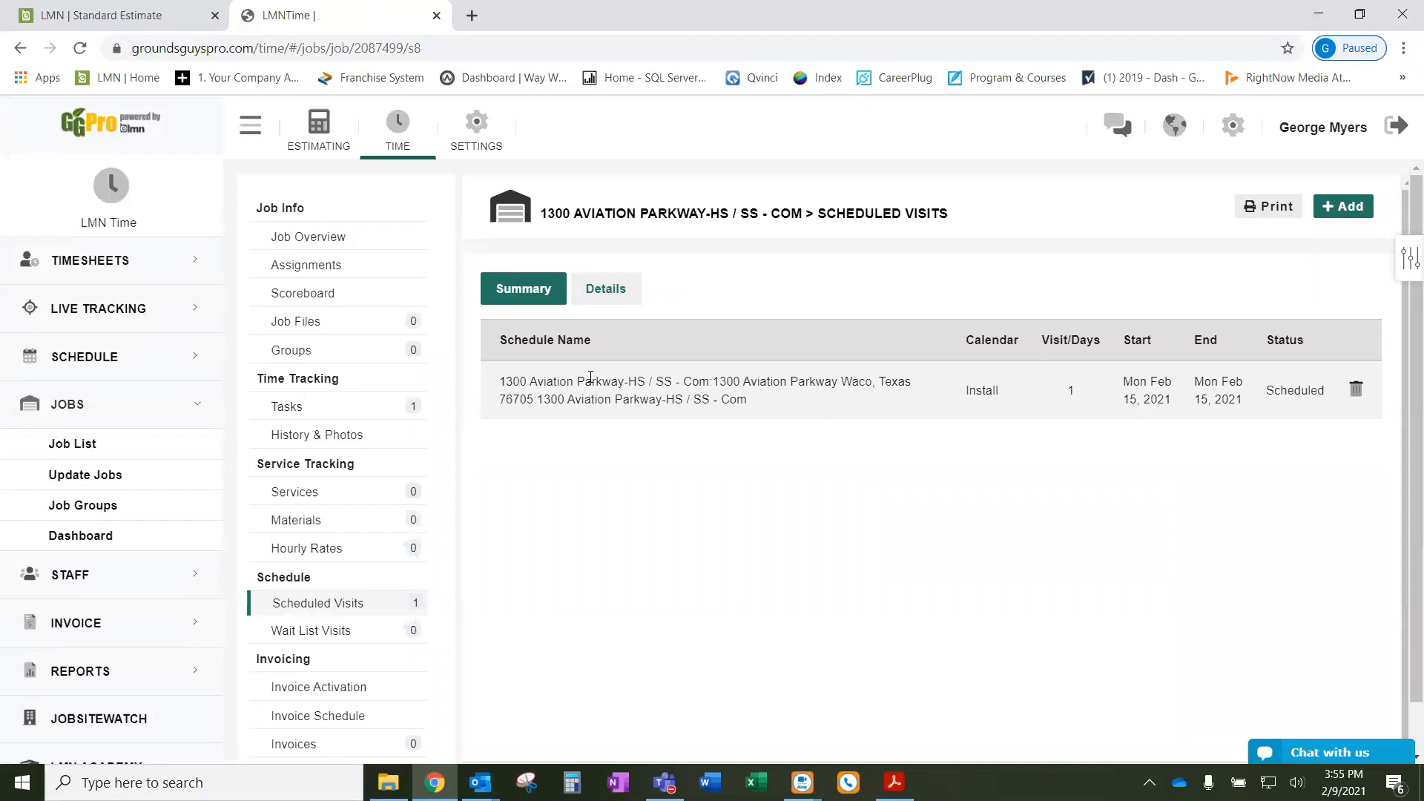
pyautogui.click(612, 292)
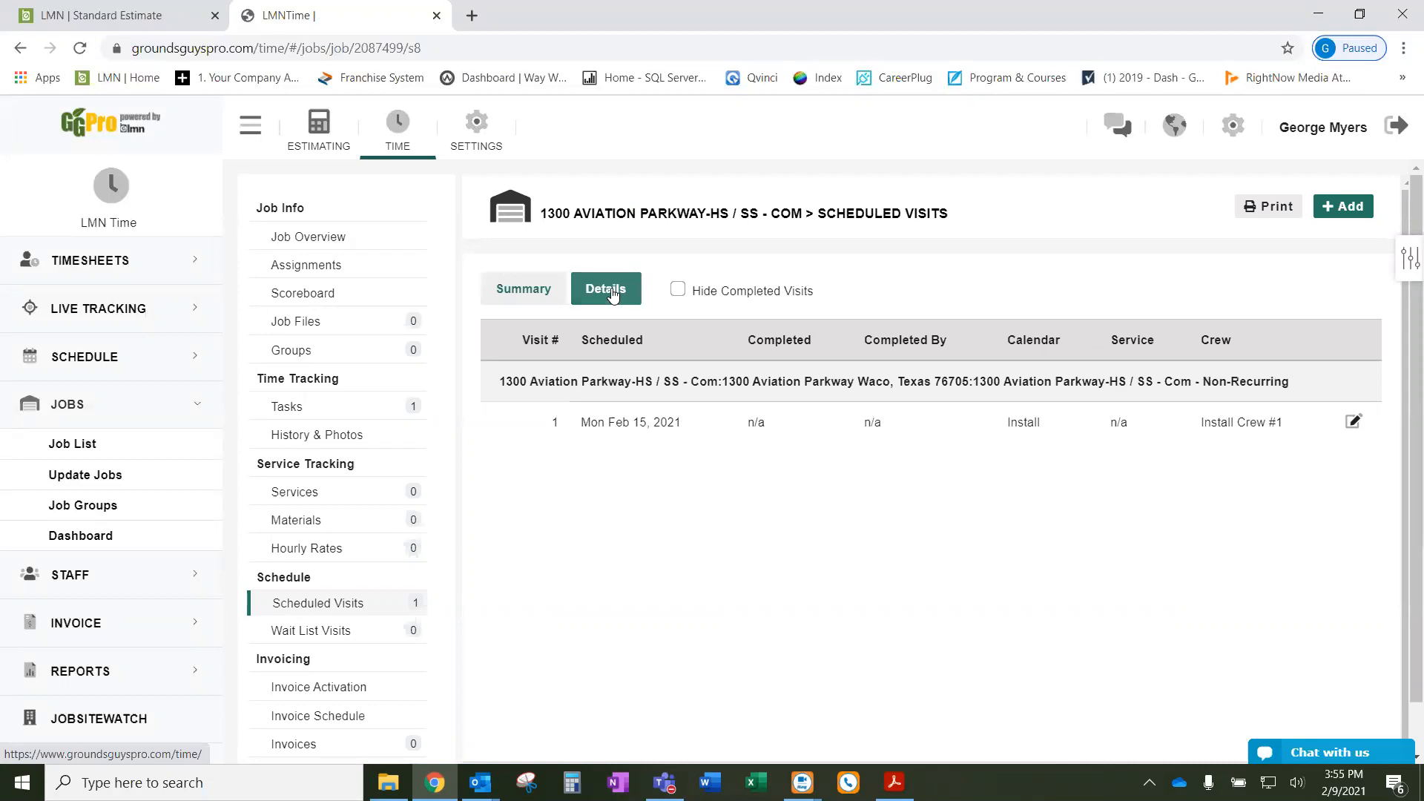
pyautogui.click(635, 427)
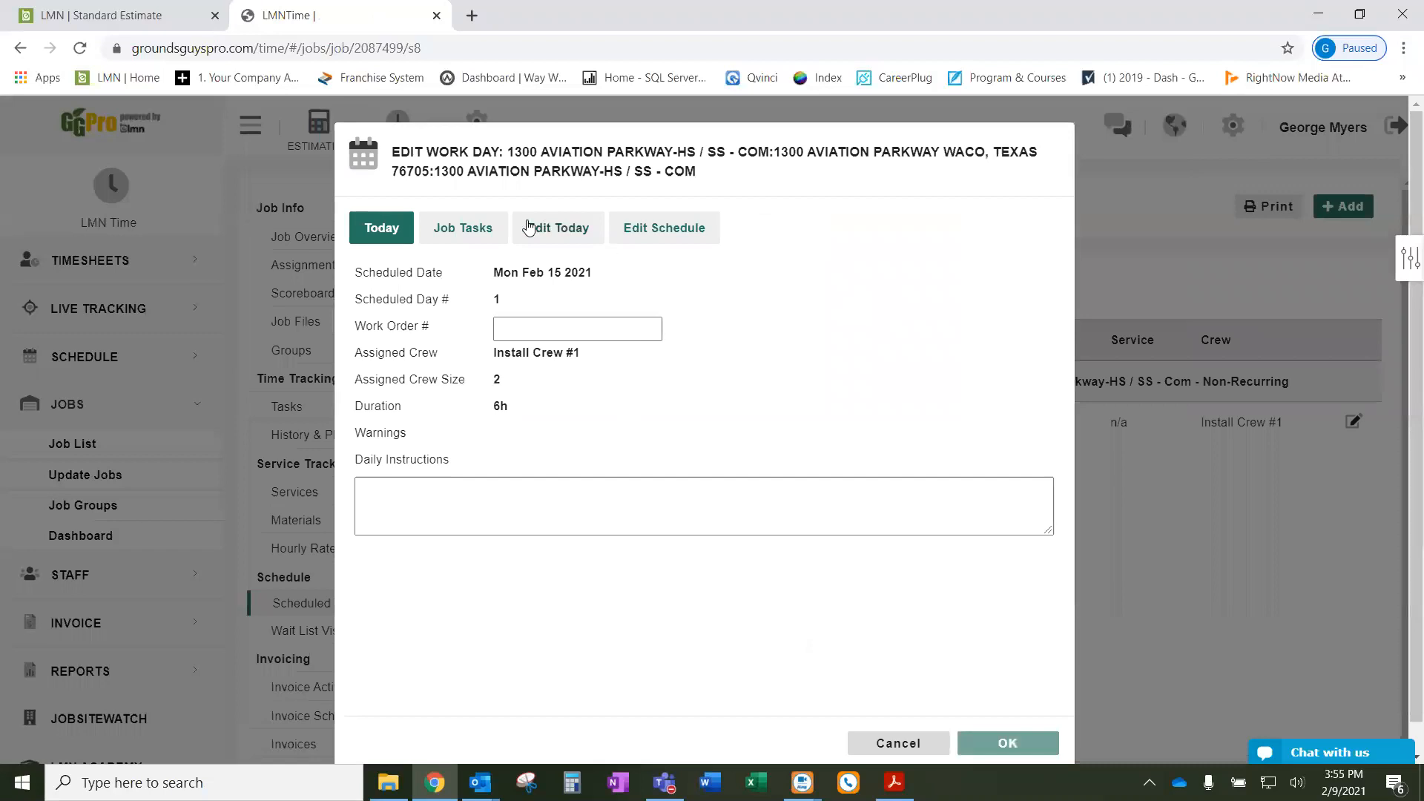
pyautogui.click(473, 232)
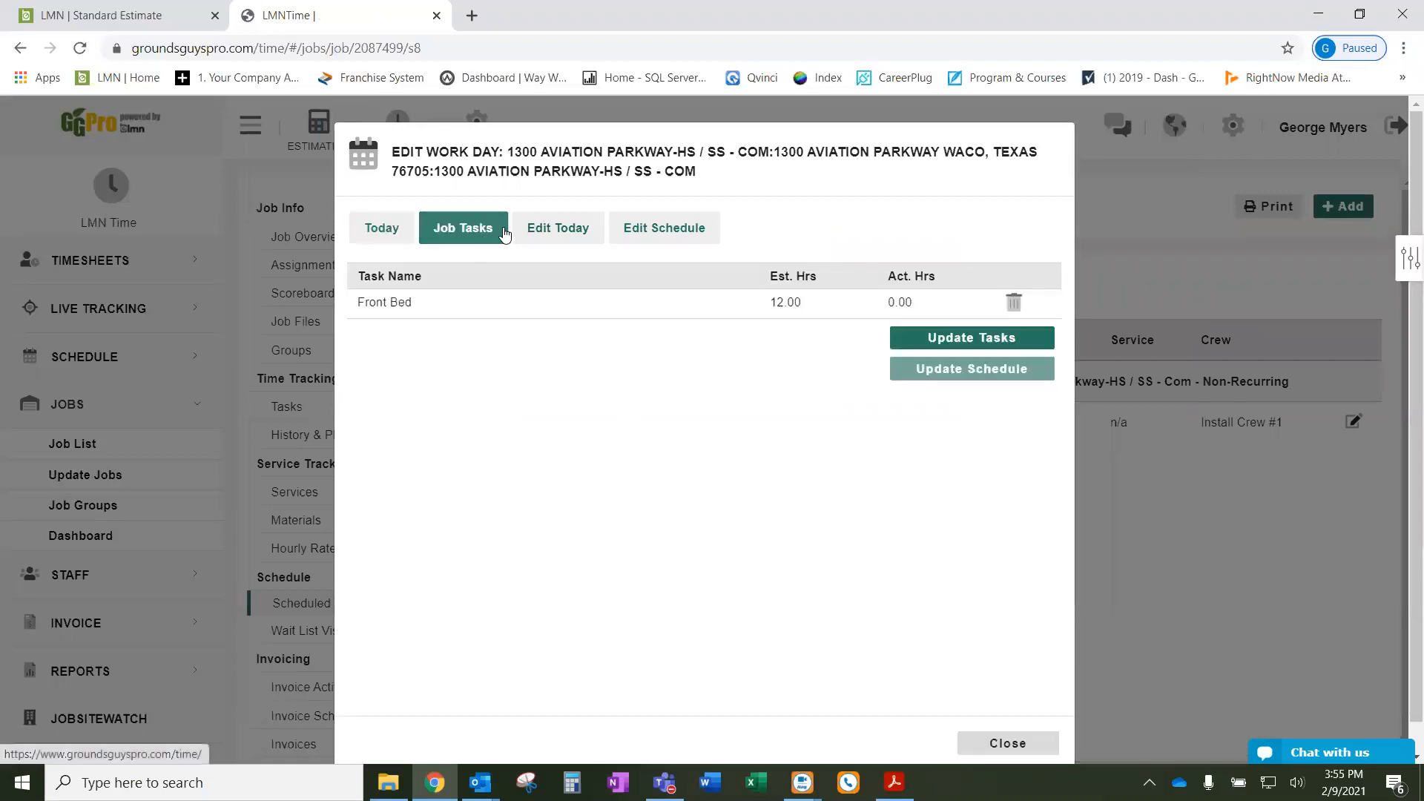
pyautogui.click(537, 234)
pyautogui.click(659, 237)
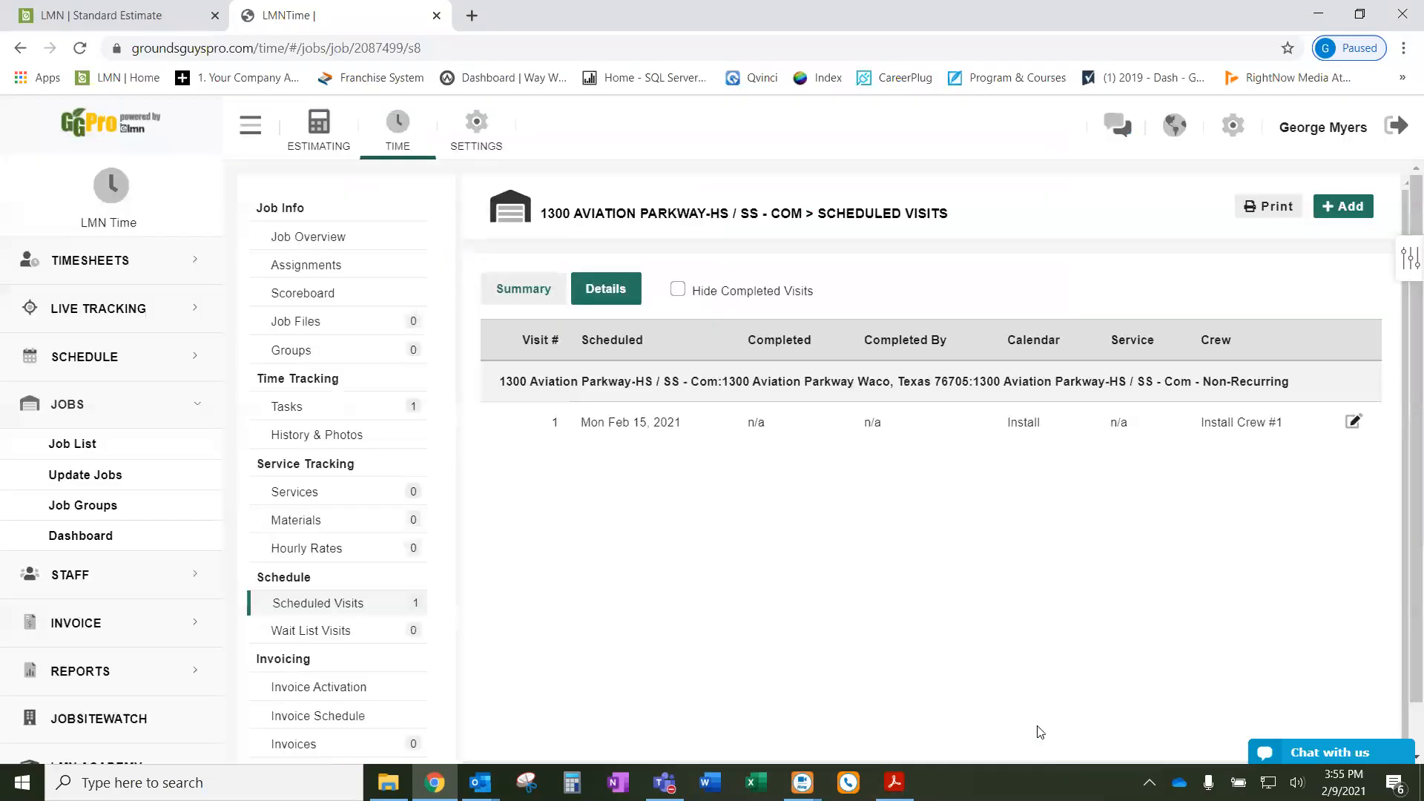
pyautogui.click(1022, 744)
pyautogui.click(533, 289)
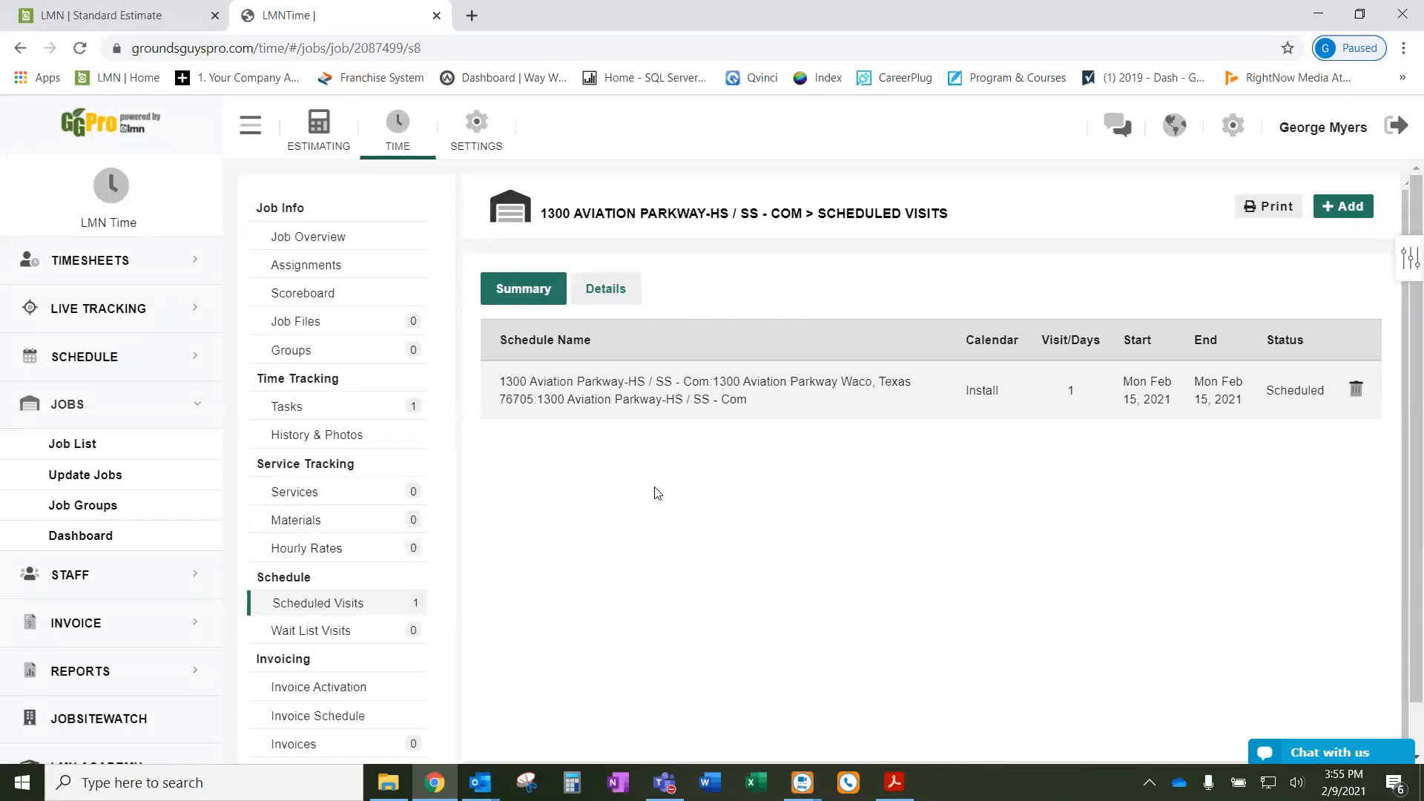
# - Open the schedule Calendar with all calendars included and show February 2021 in month view
pyautogui.click(143, 367)
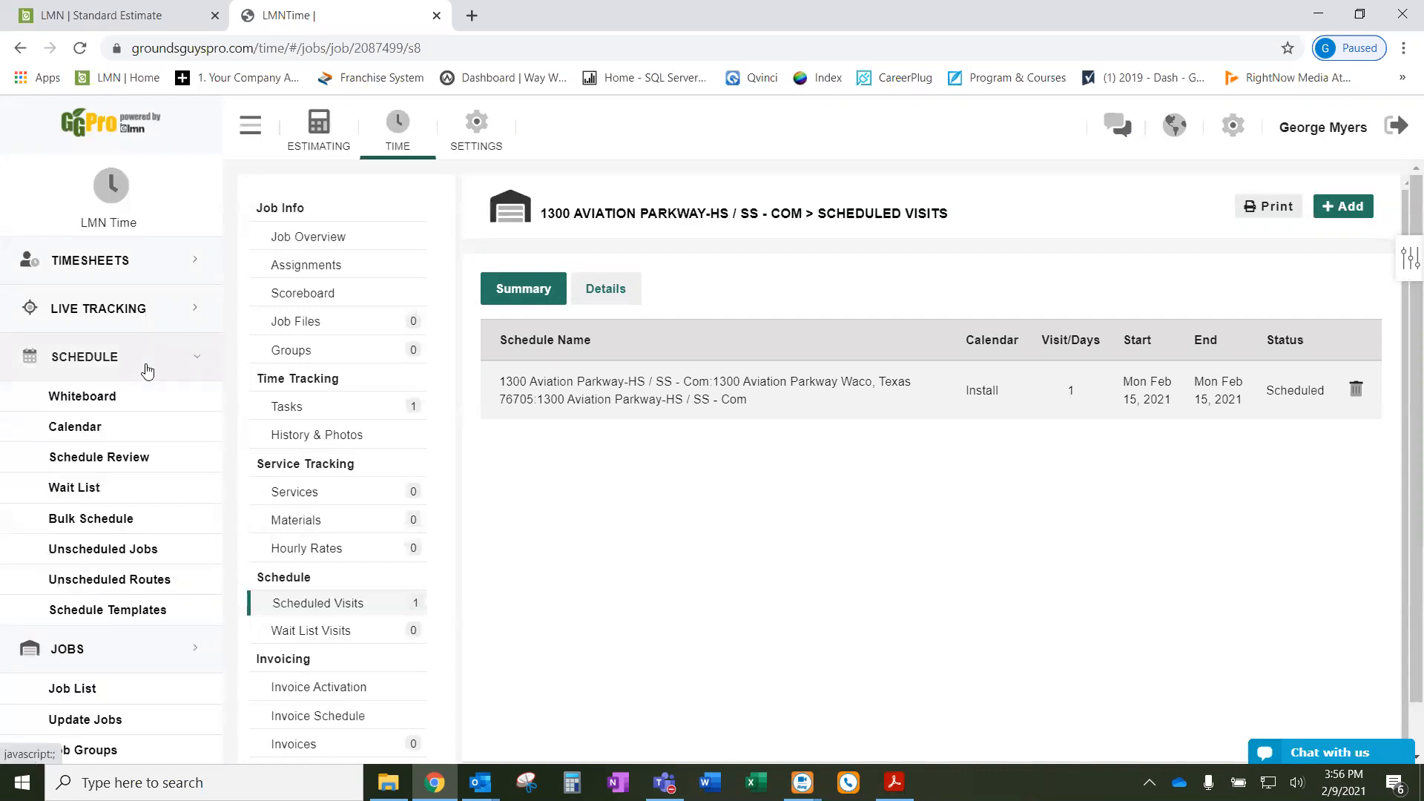
pyautogui.click(89, 430)
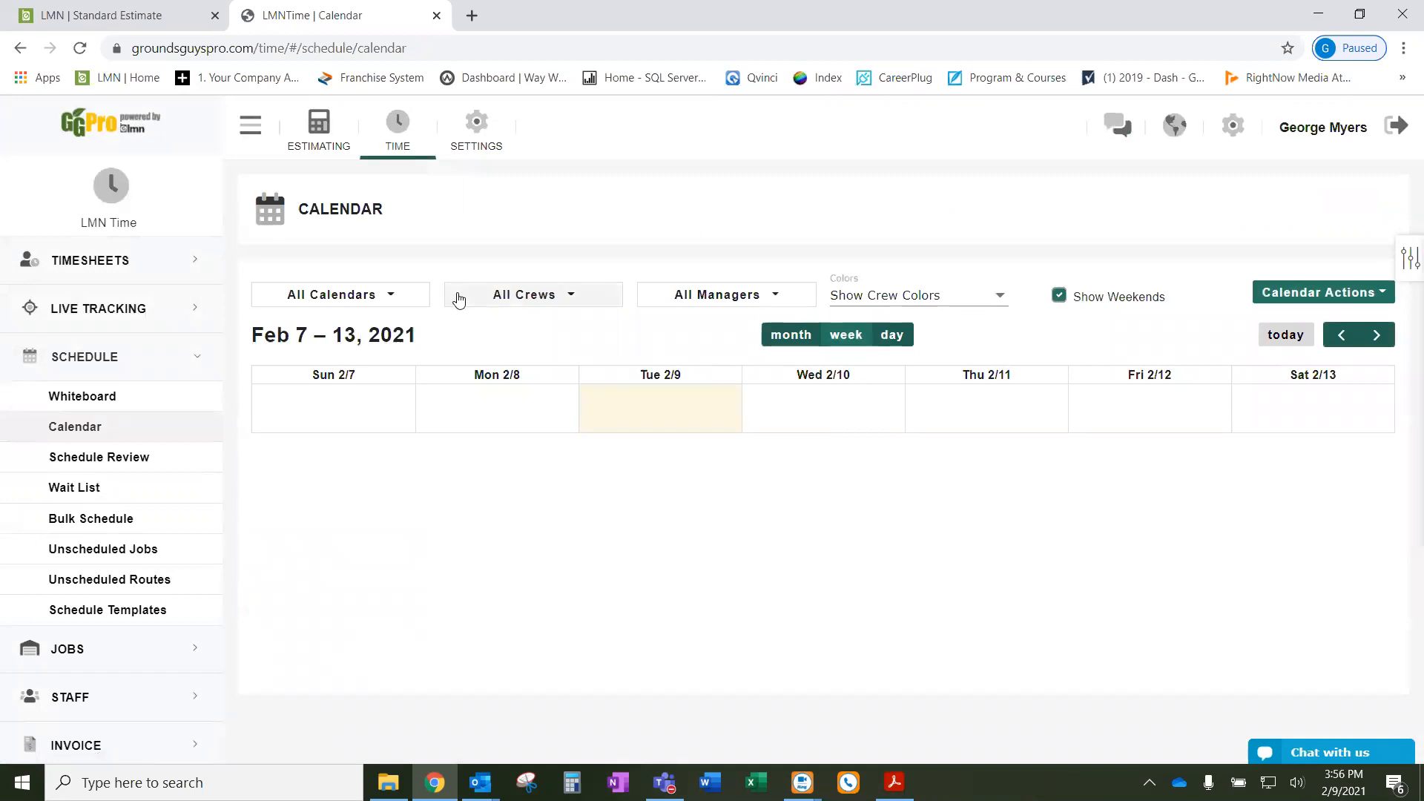
pyautogui.click(408, 303)
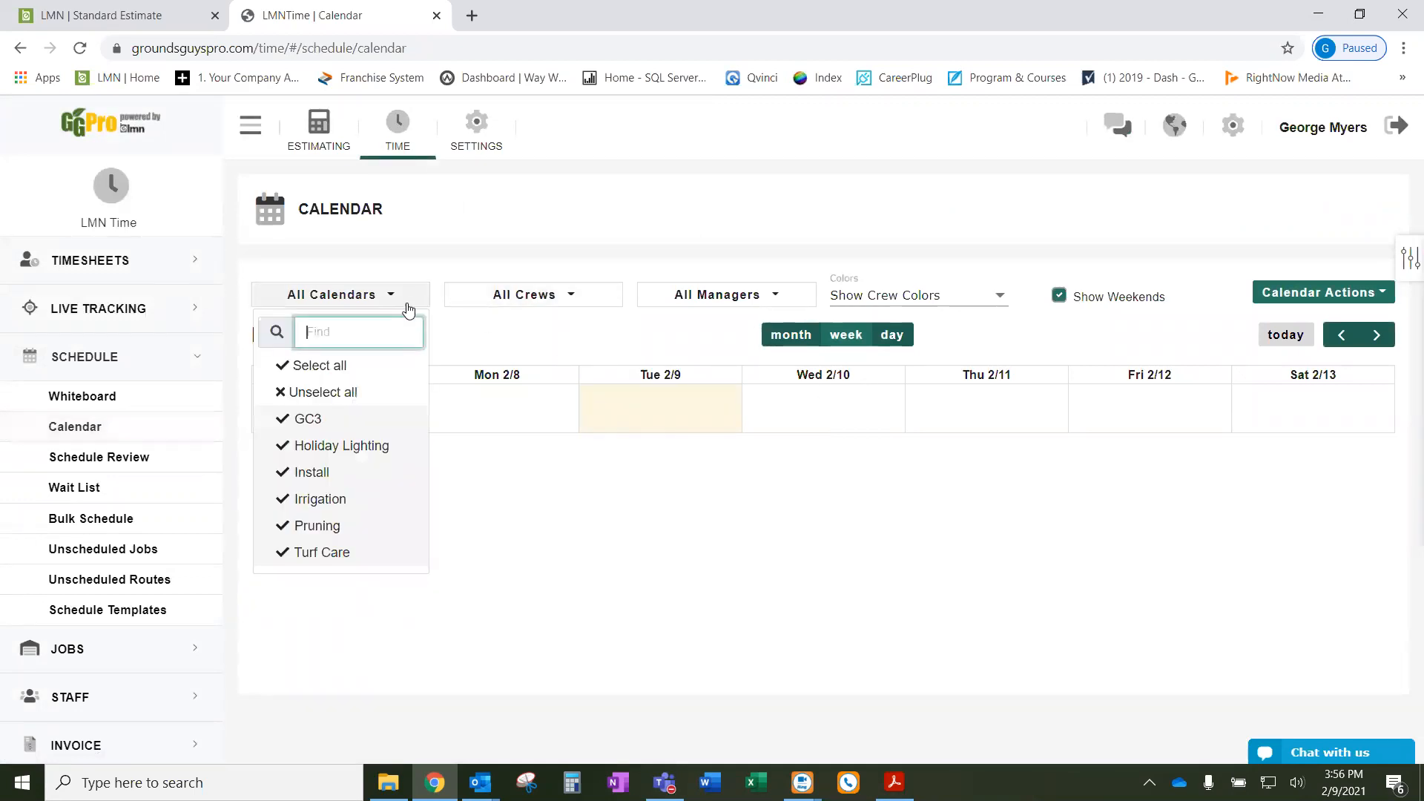
pyautogui.click(341, 374)
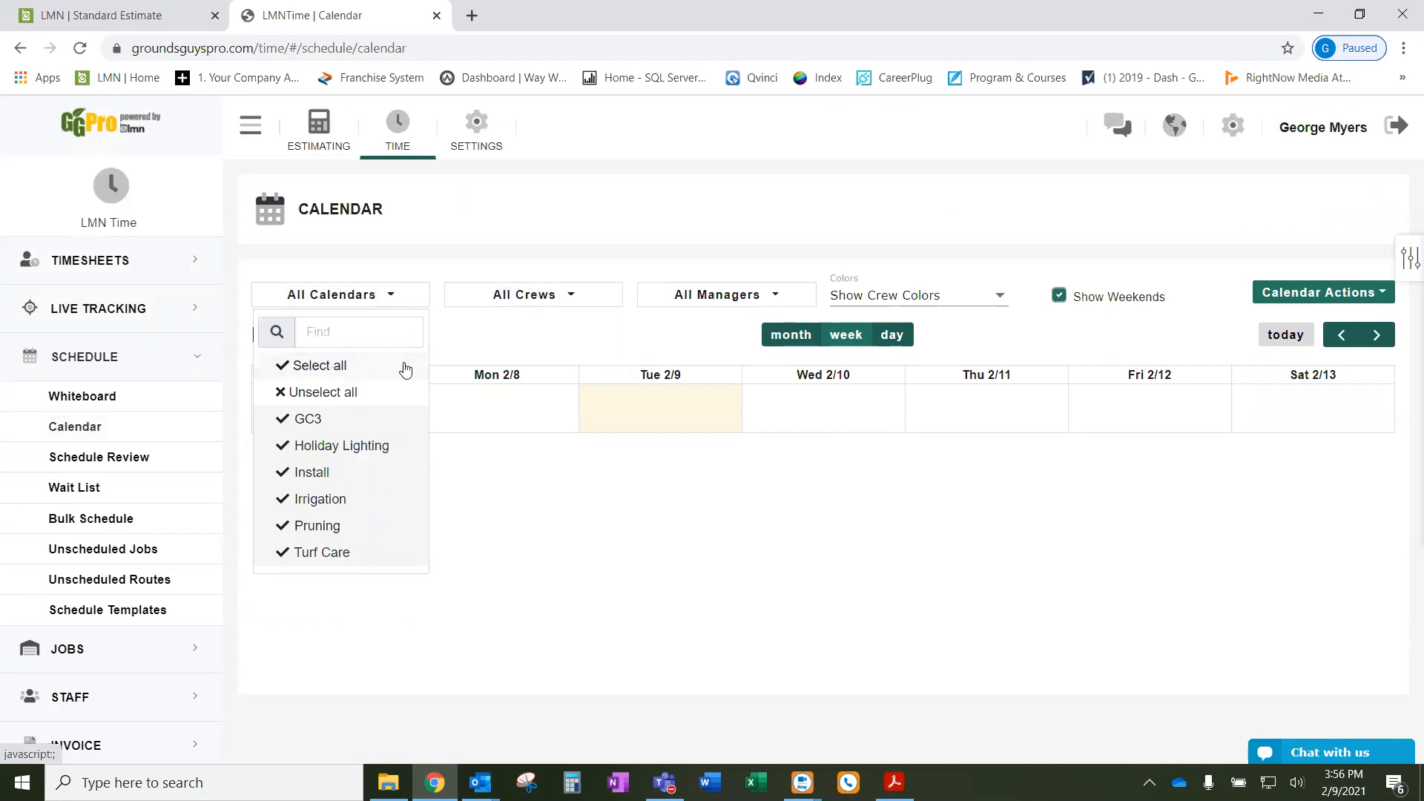
pyautogui.click(575, 297)
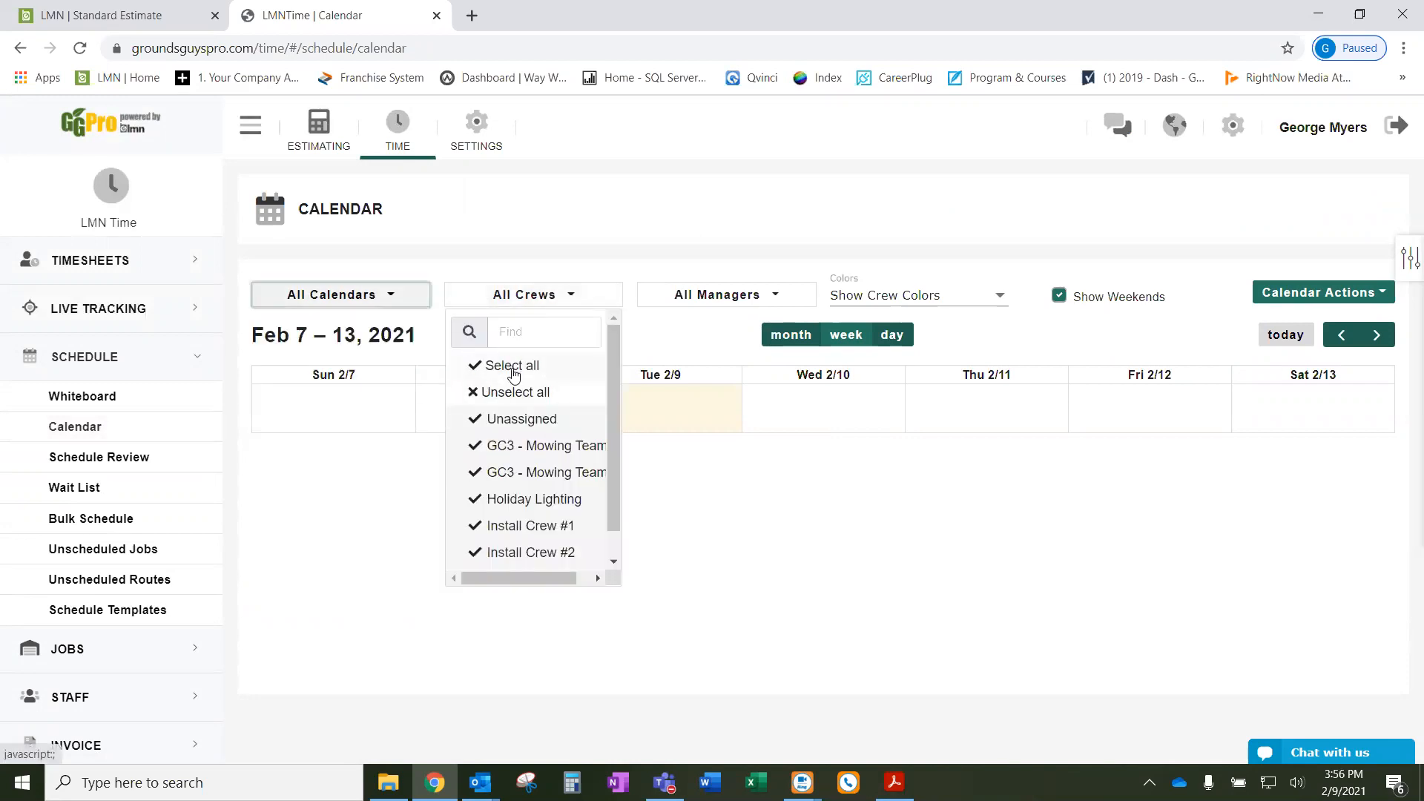
pyautogui.click(739, 304)
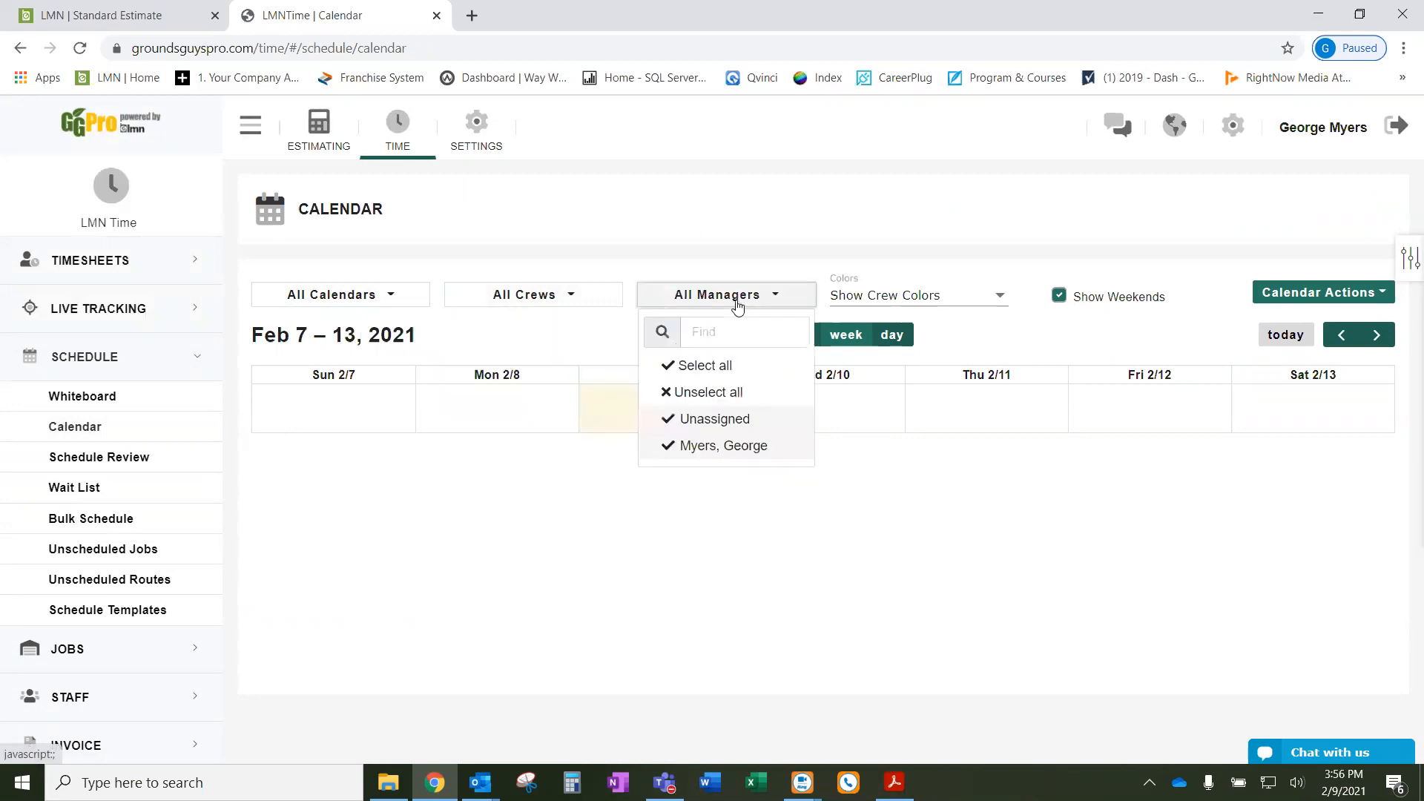
pyautogui.click(606, 349)
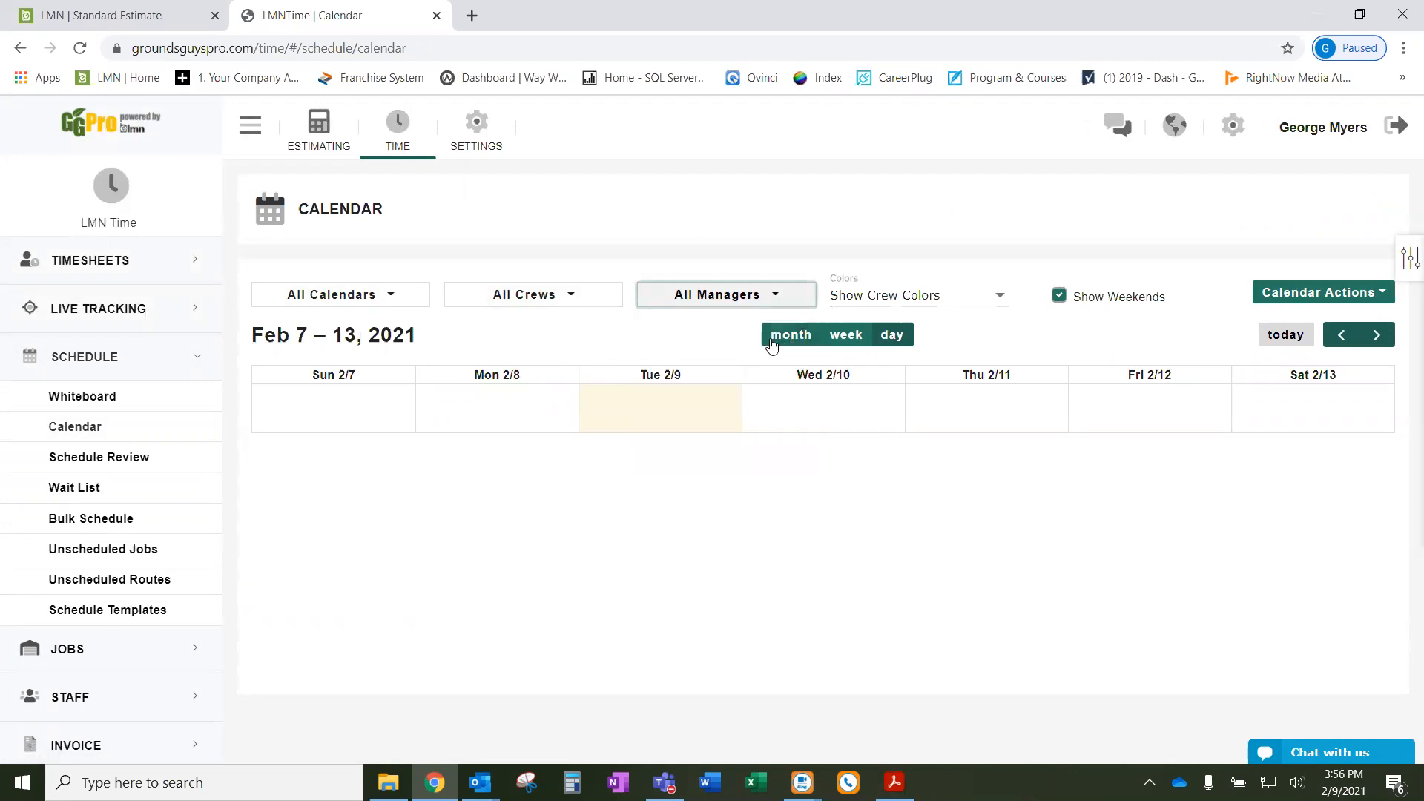
pyautogui.click(805, 336)
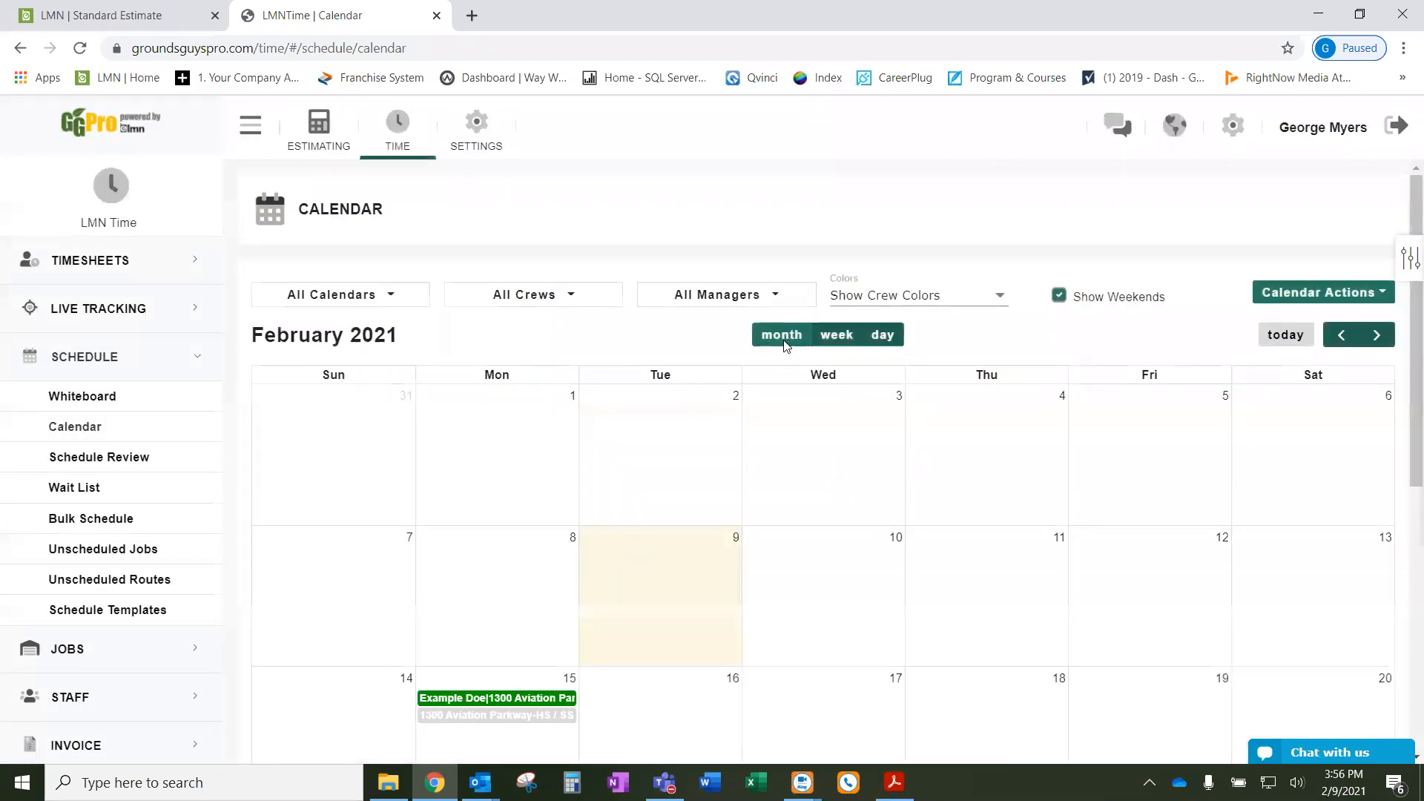
pyautogui.scroll(-5, 1153, 407)
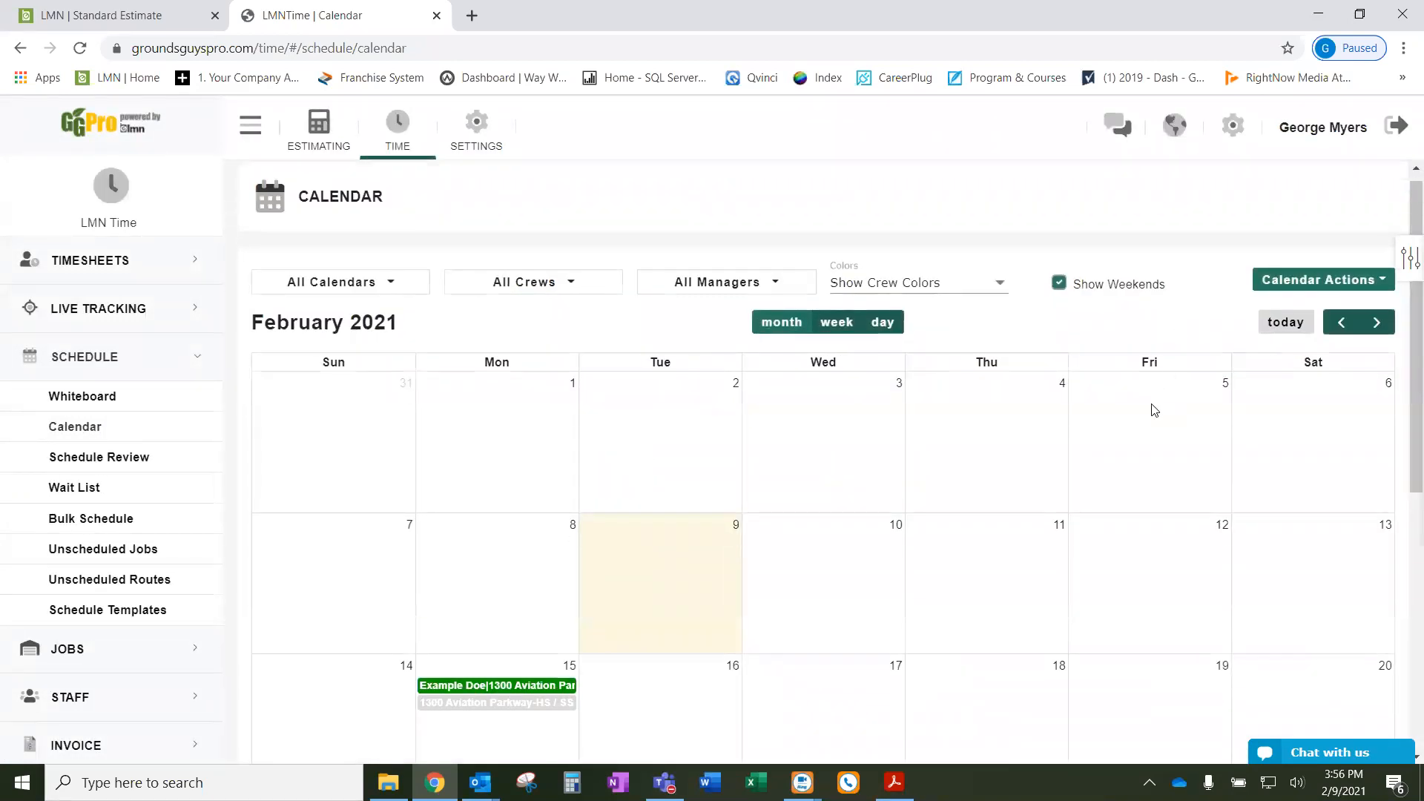
pyautogui.scroll(4, 1157, 408)
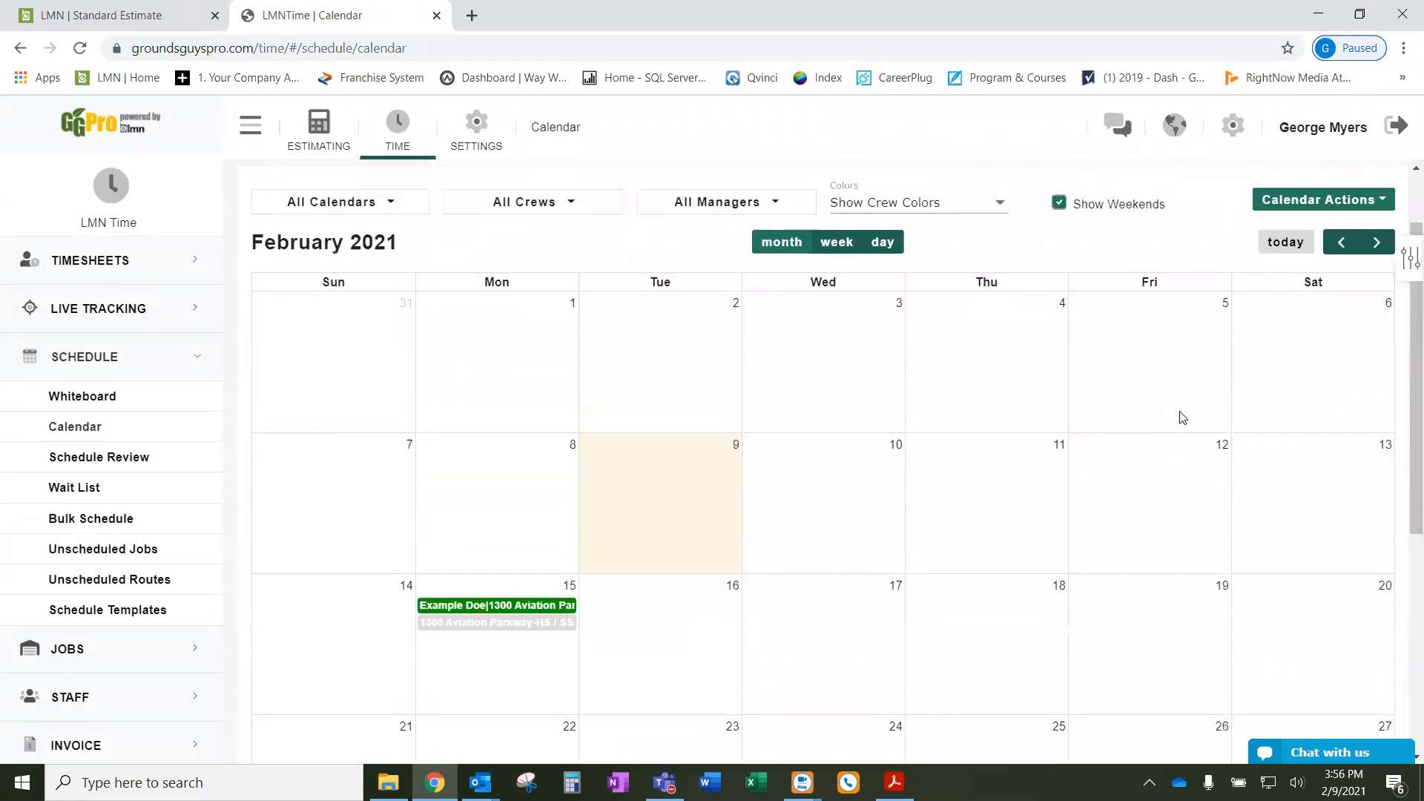
pyautogui.scroll(-4, 1064, 465)
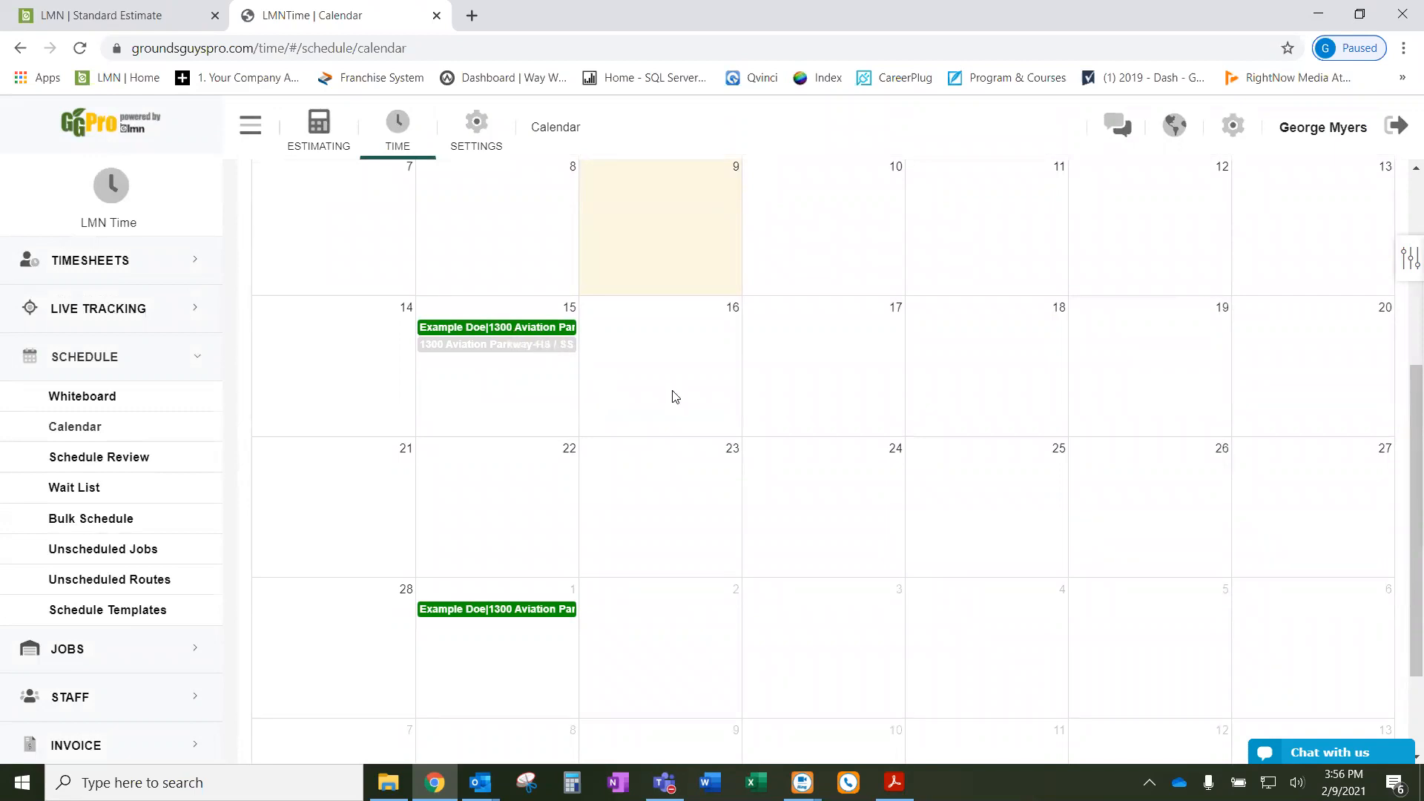
pyautogui.scroll(1, 653, 386)
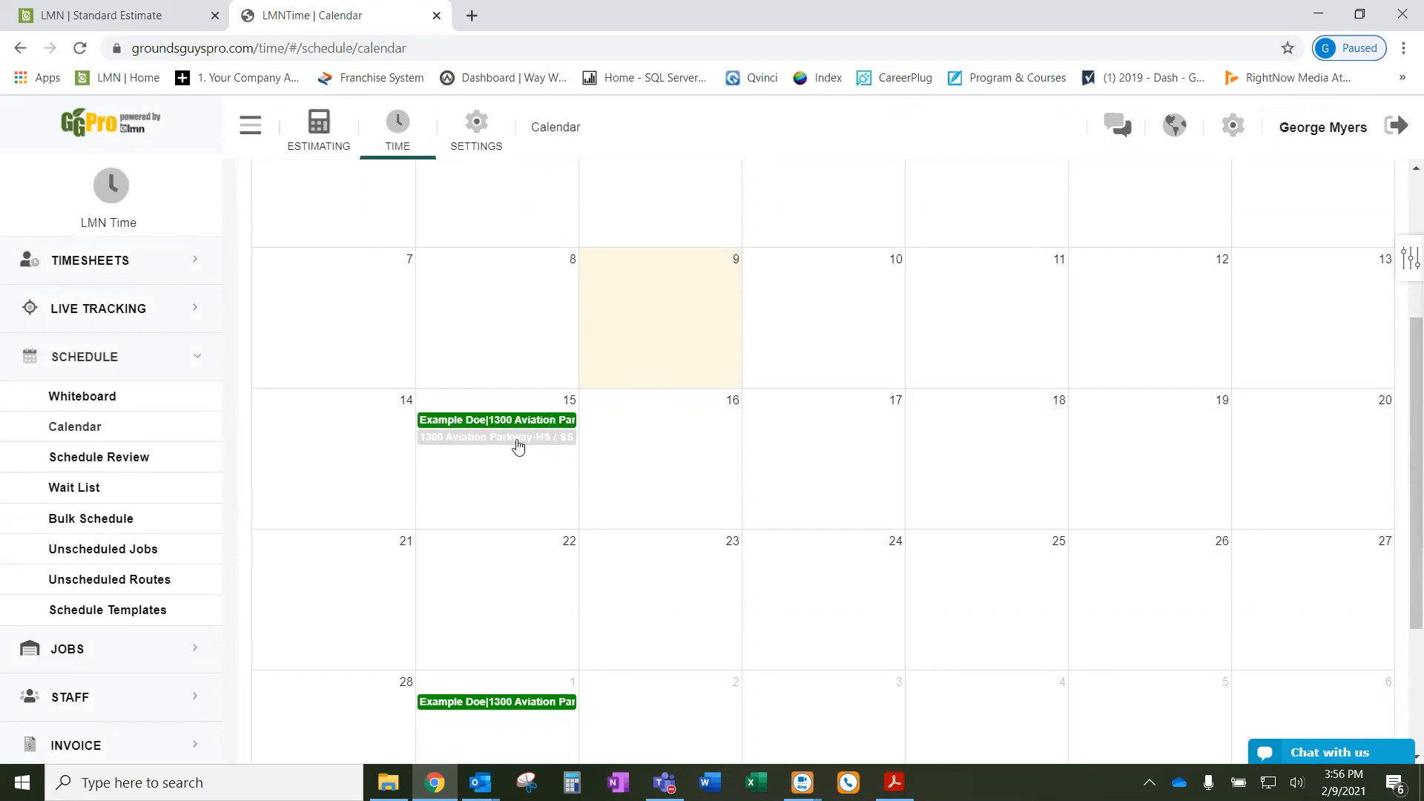
# - Drag the grey install entry to Tue Feb 16, 2021 and confirm the change
pyautogui.moveTo(518, 447); pyautogui.dragTo(694, 437)
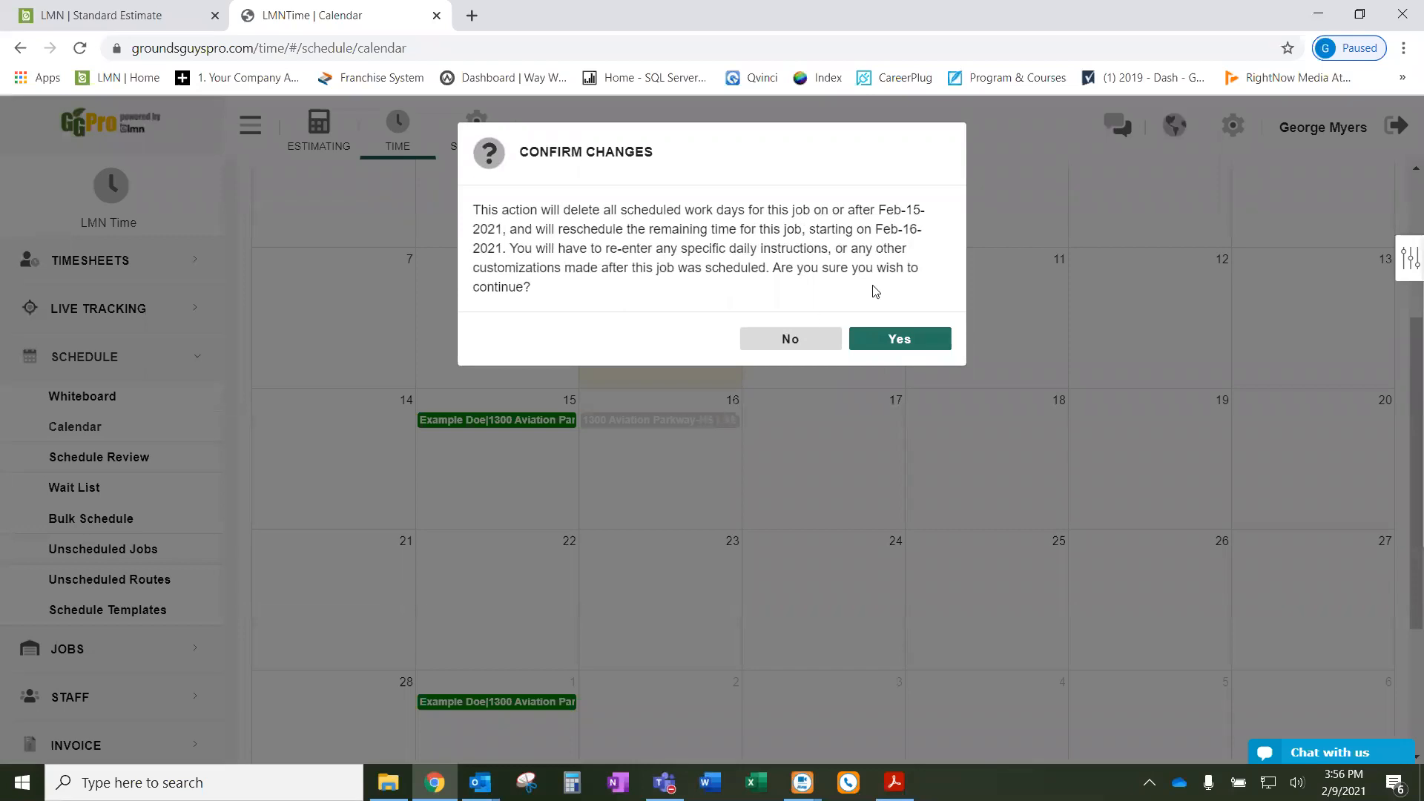
pyautogui.click(926, 345)
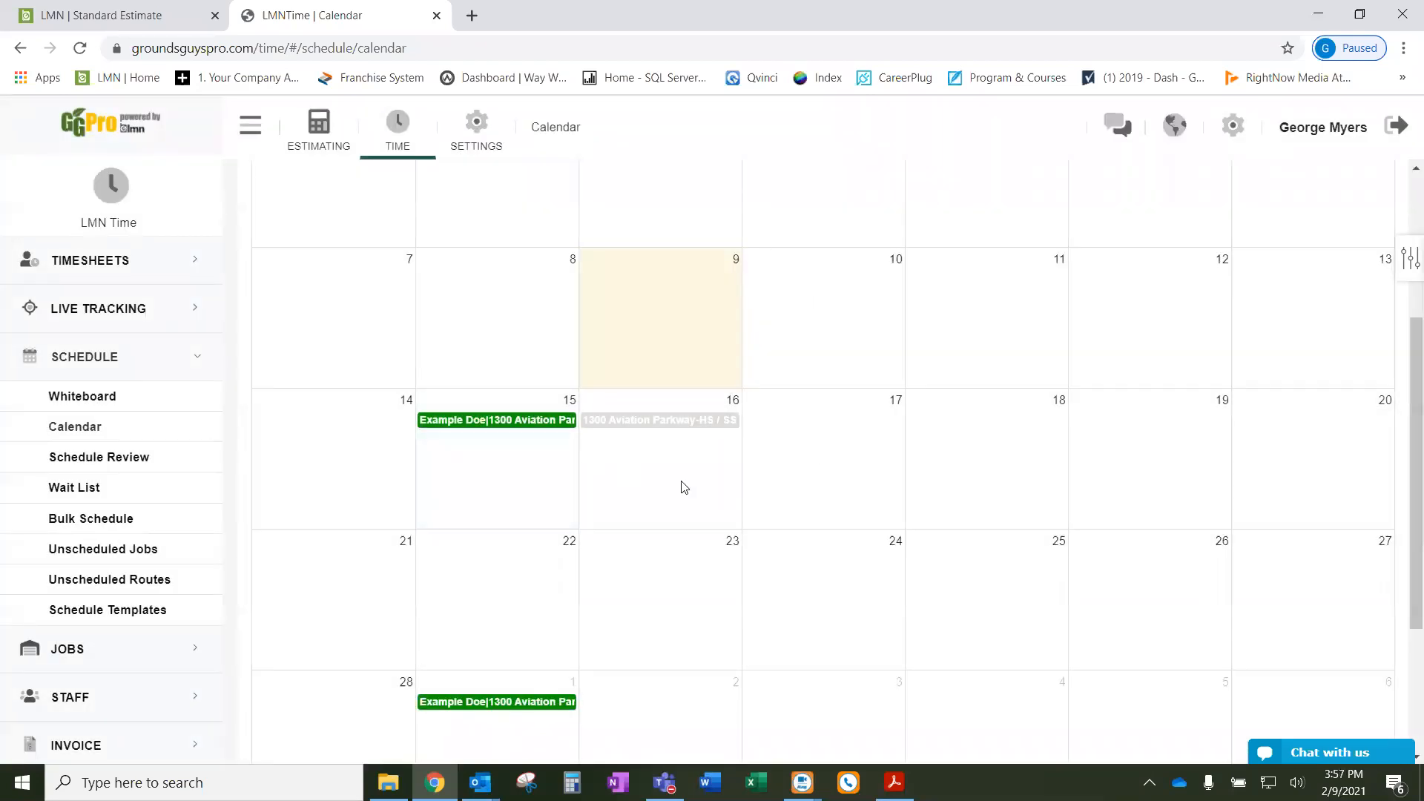